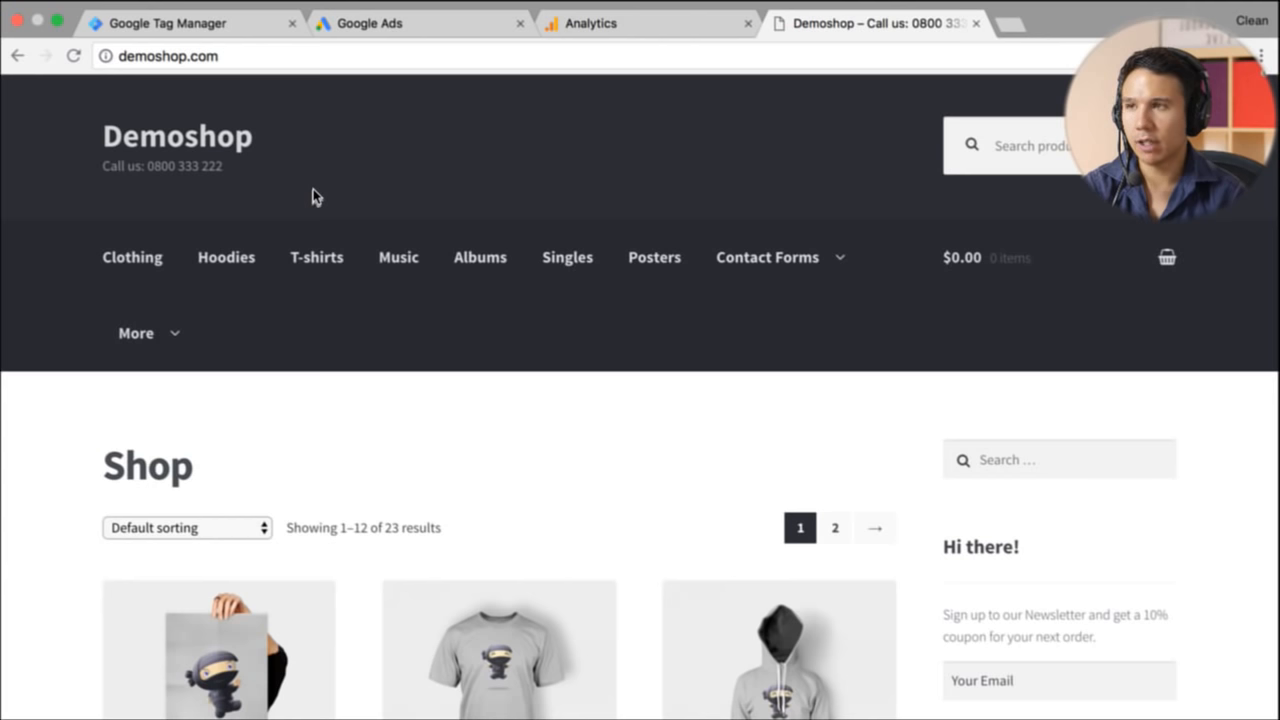
# Step: Check the Demoshop page's installed tags with Google Tag Assistant and view the container's tags in Google Tag Manager
pyautogui.click(1235, 56)
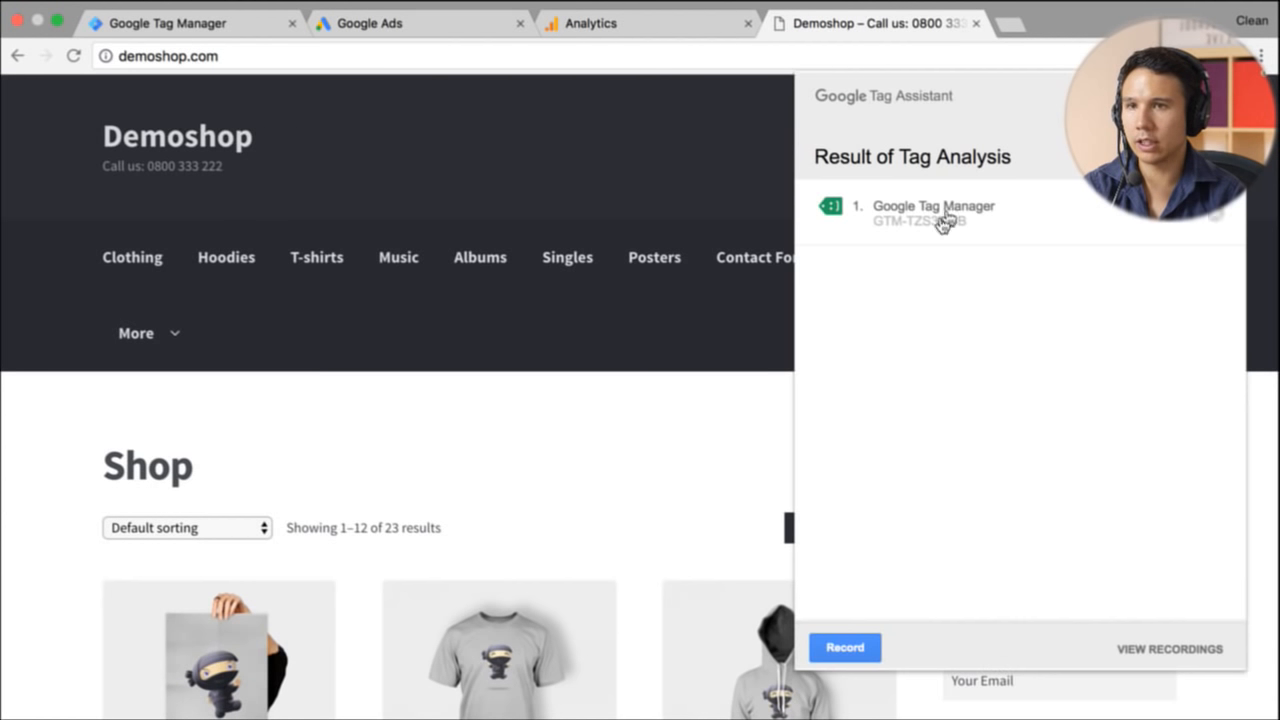
pyautogui.click(560, 199)
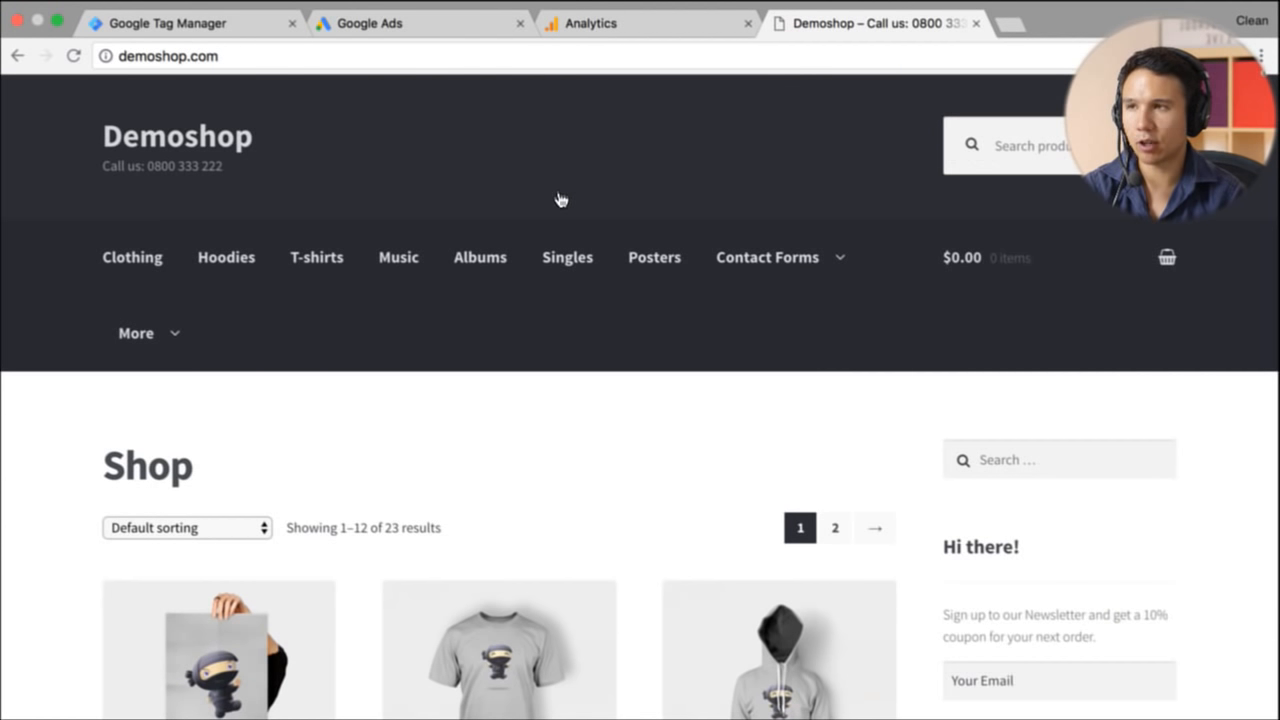
pyautogui.click(246, 34)
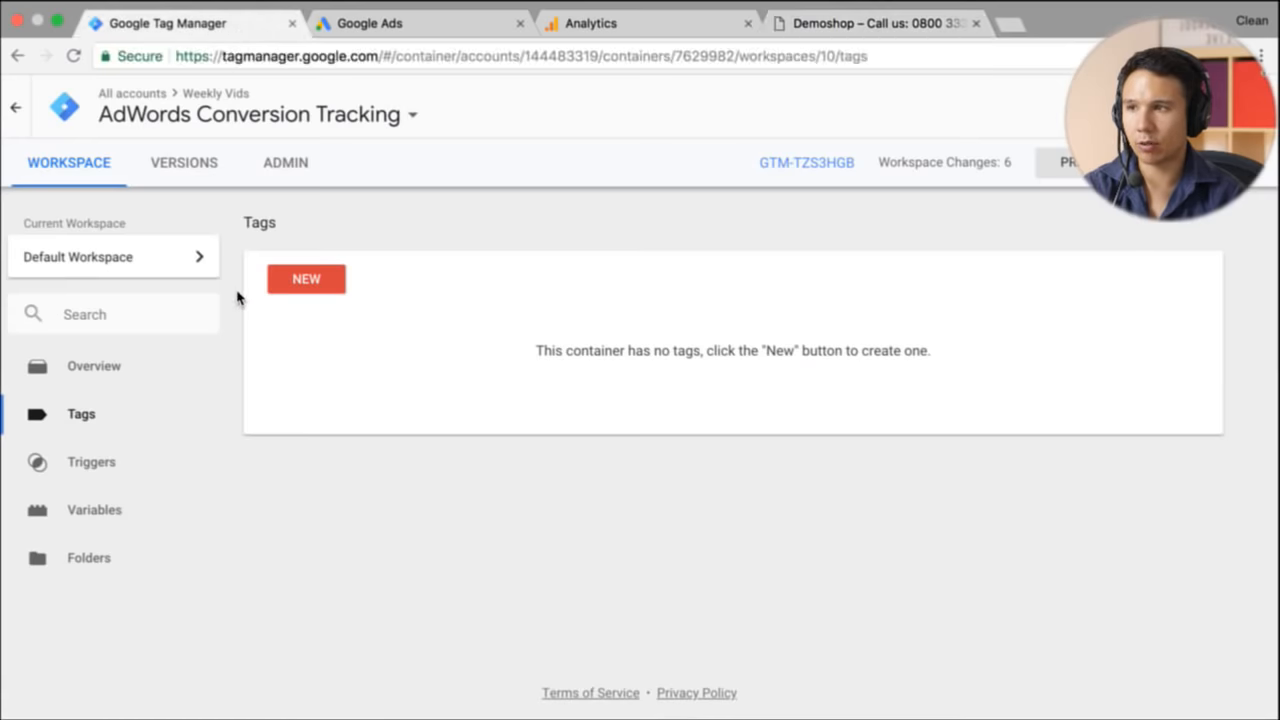
# Step: Switch to Google Ads and open the account's list of conversion actions
pyautogui.click(415, 24)
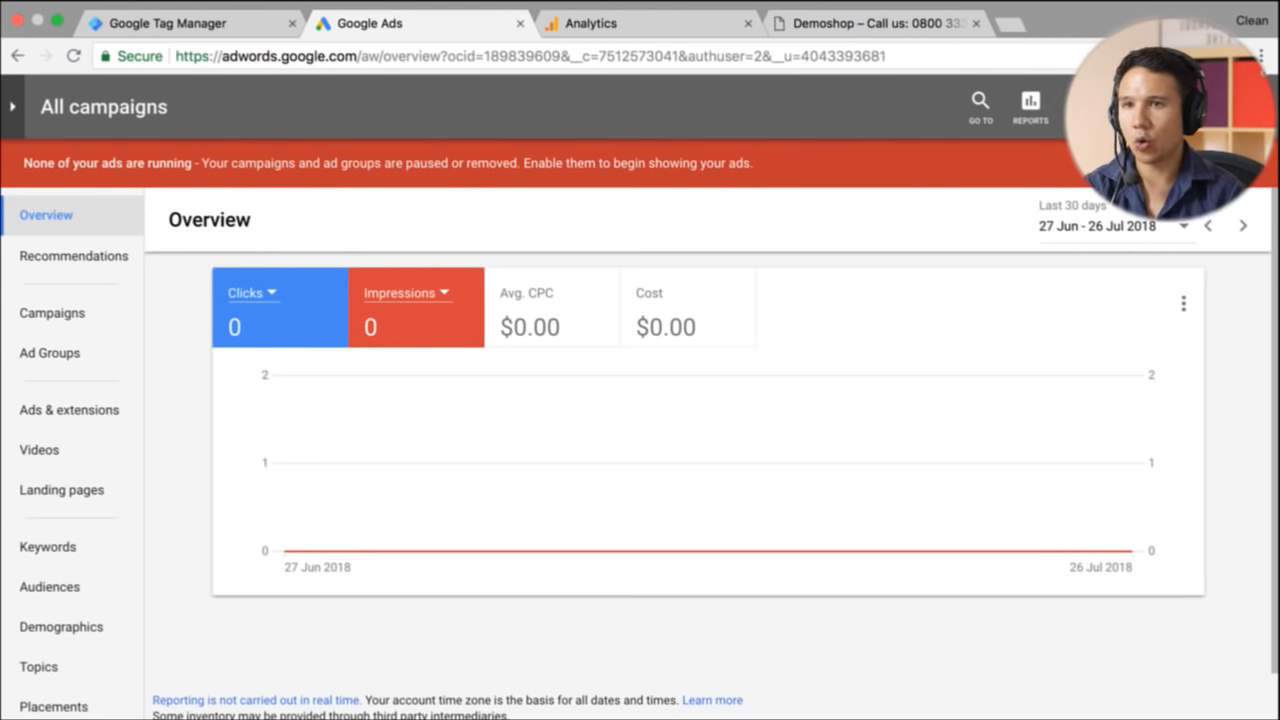
pyautogui.click(1080, 106)
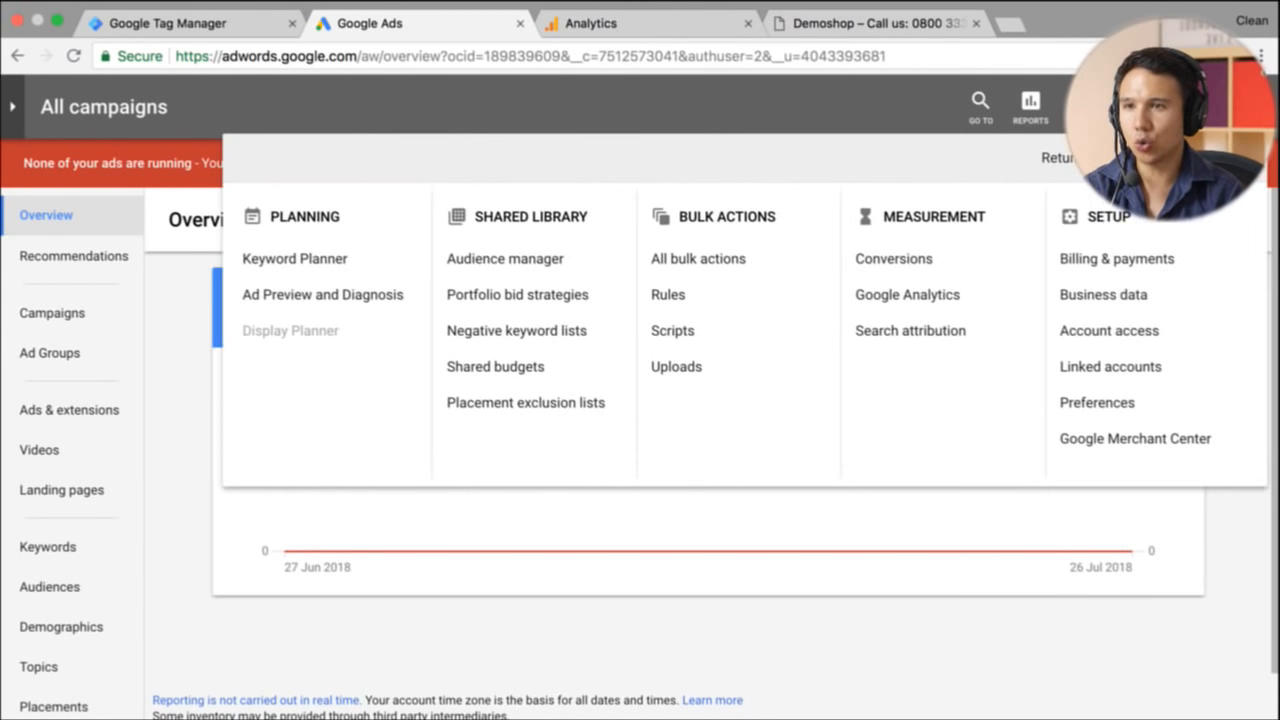
pyautogui.click(933, 273)
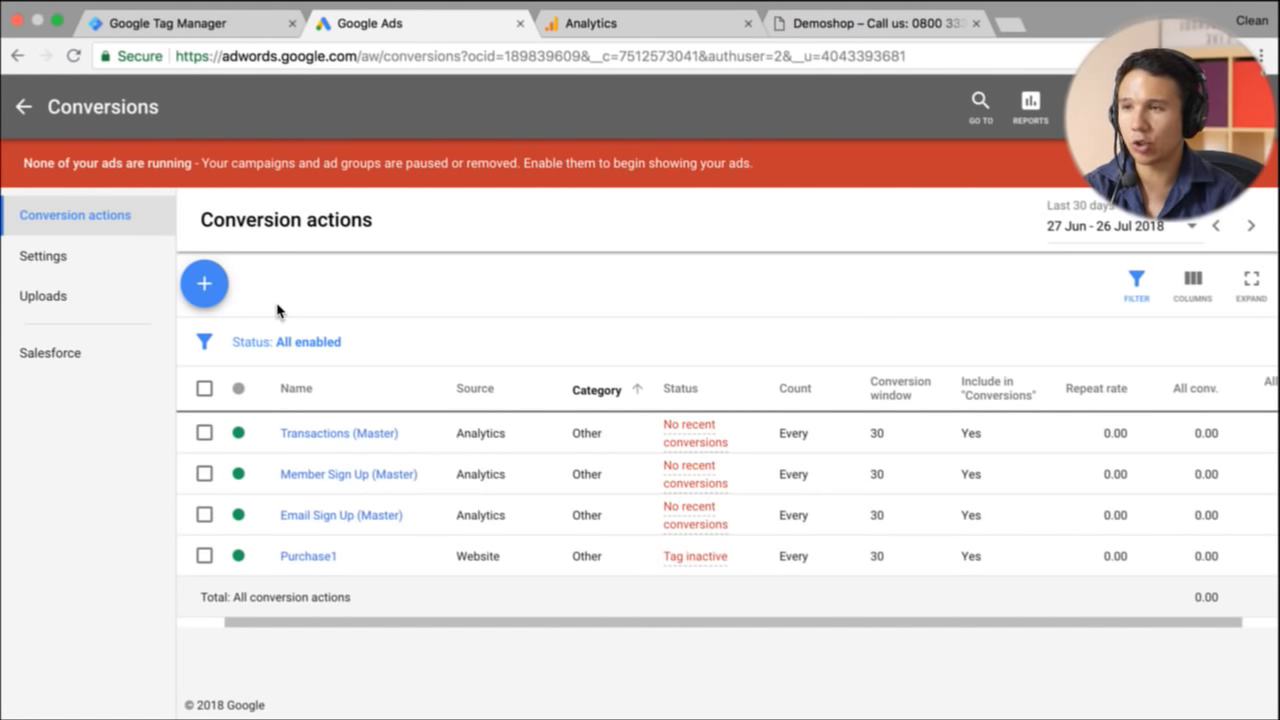
pyautogui.click(205, 288)
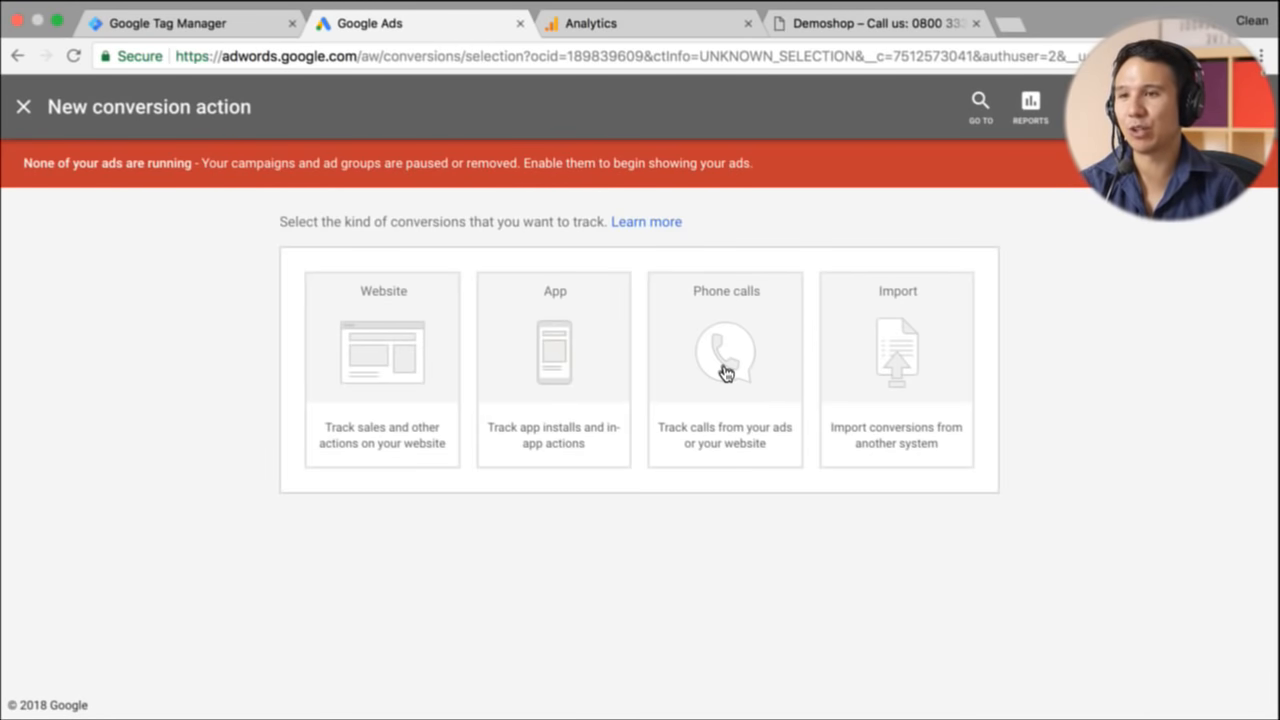
pyautogui.click(917, 348)
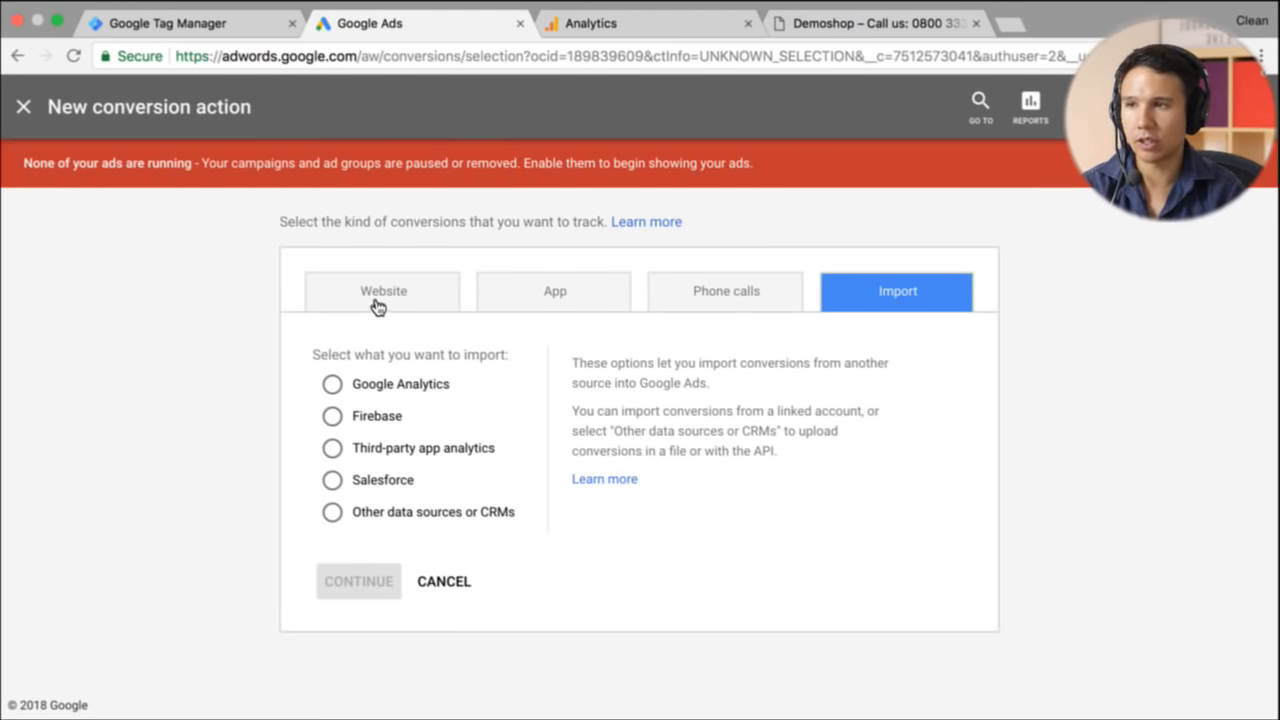
pyautogui.click(450, 588)
pyautogui.click(140, 262)
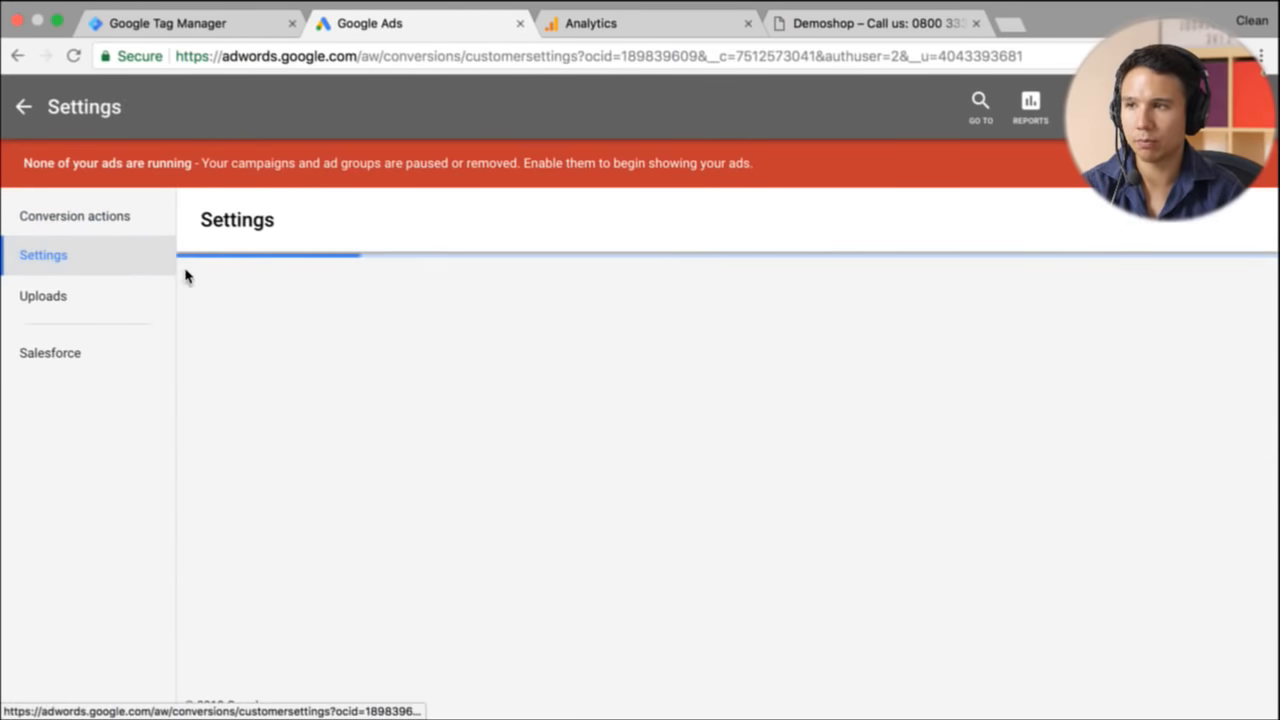
pyautogui.click(74, 216)
# Step: Start a new website conversion action and name it "Purchase 1"
pyautogui.click(200, 284)
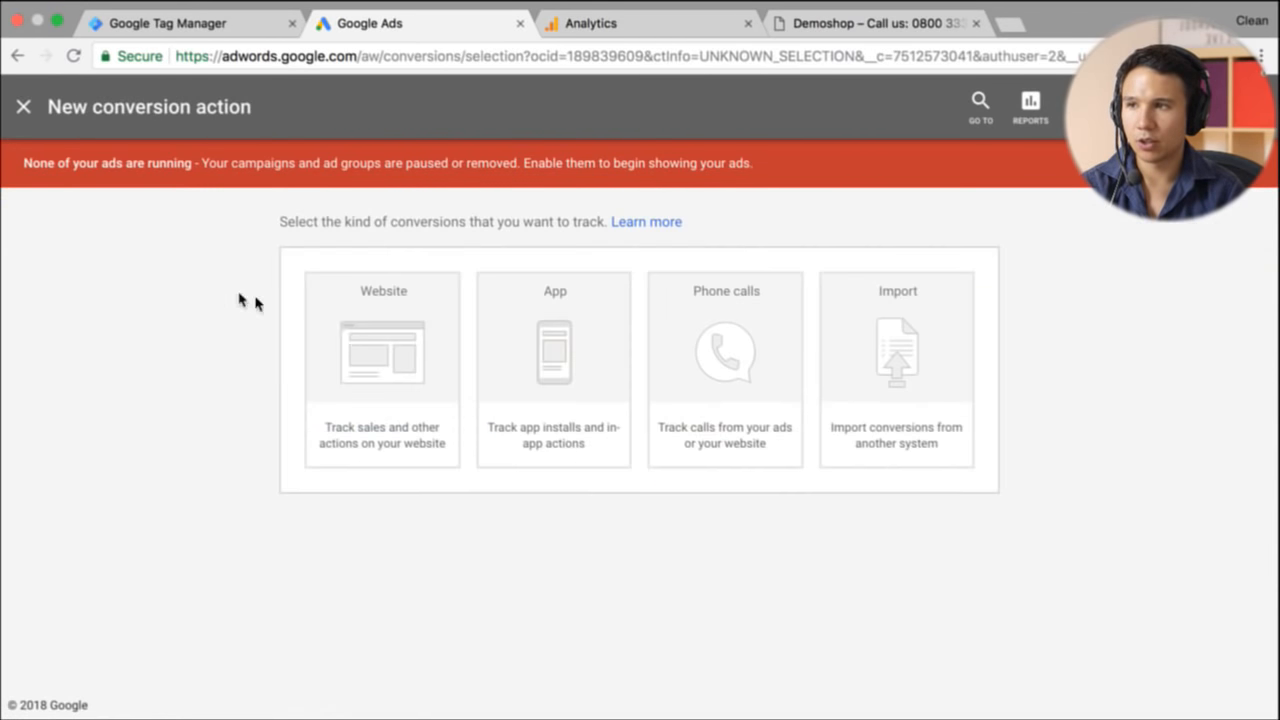
pyautogui.click(373, 367)
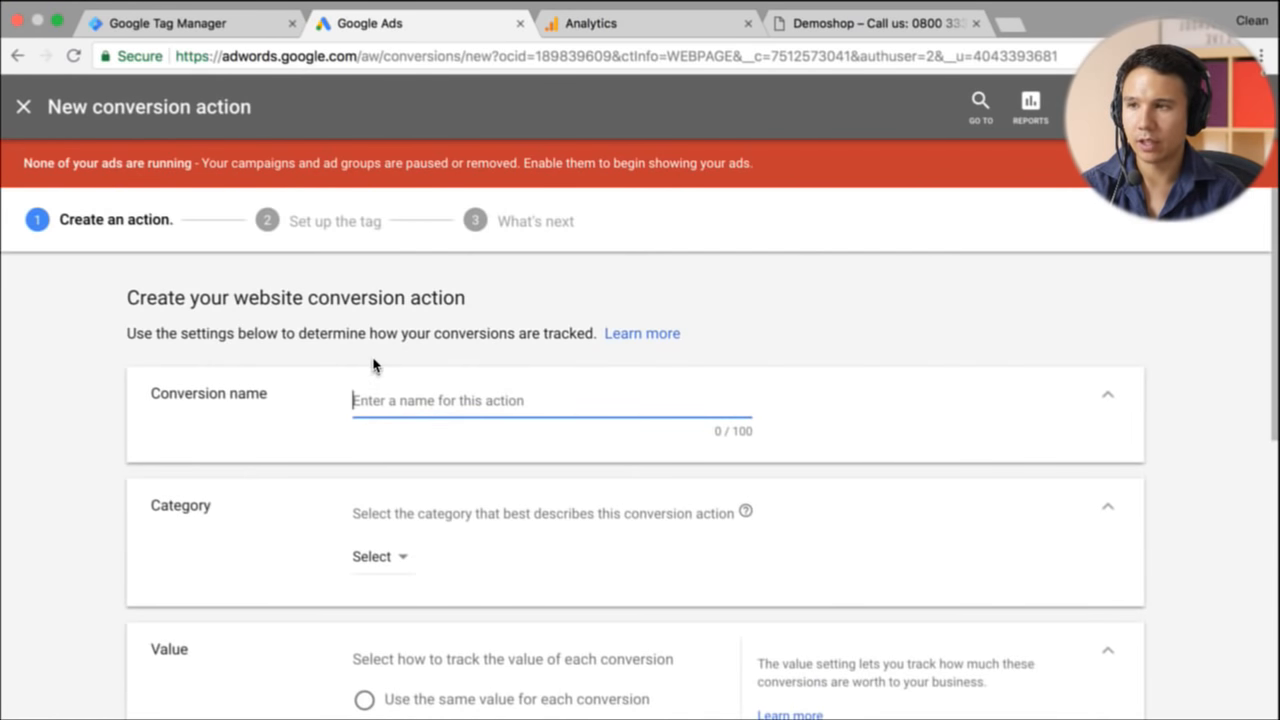
pyautogui.scroll(-6, 89, 469)
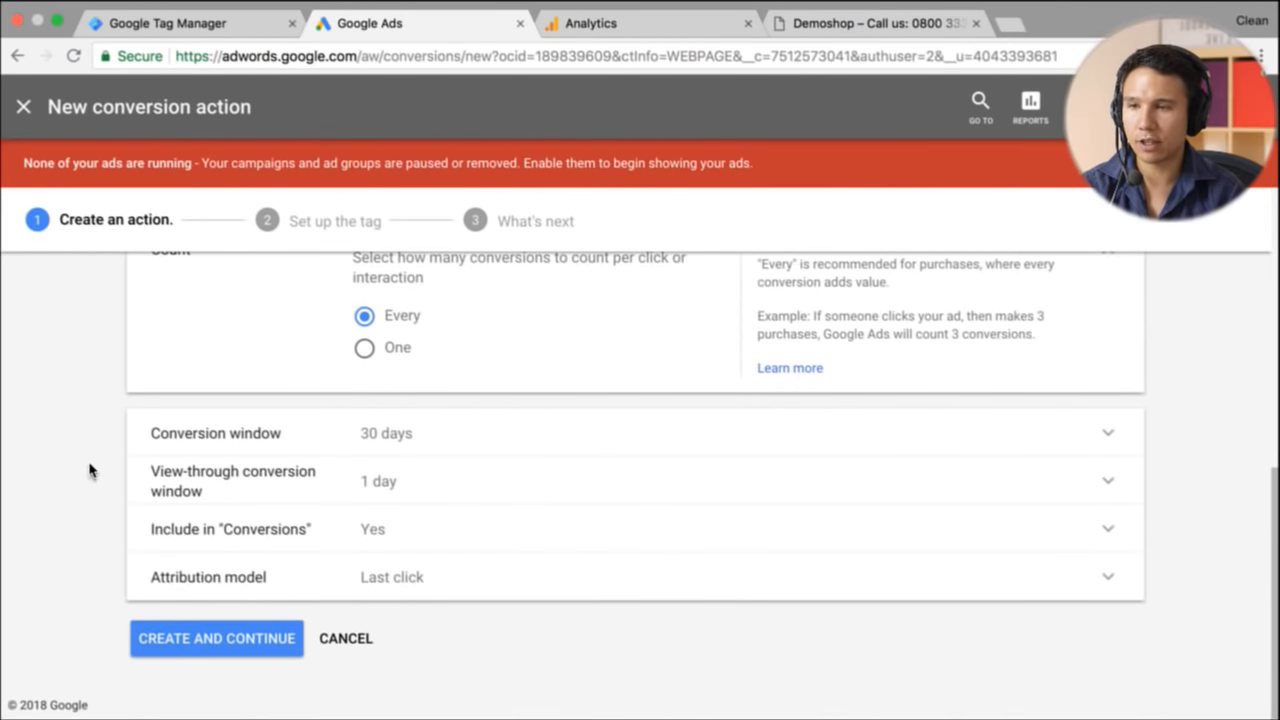
pyautogui.scroll(6, 89, 469)
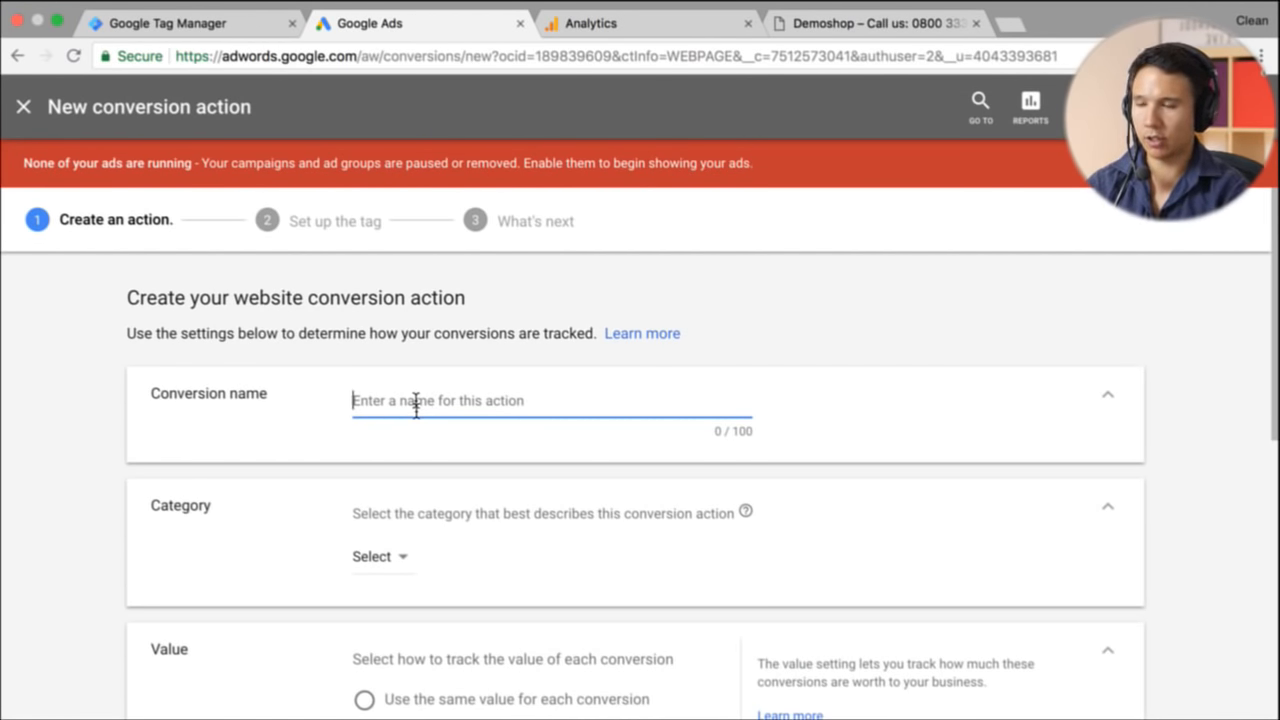
pyautogui.write('Purchase')
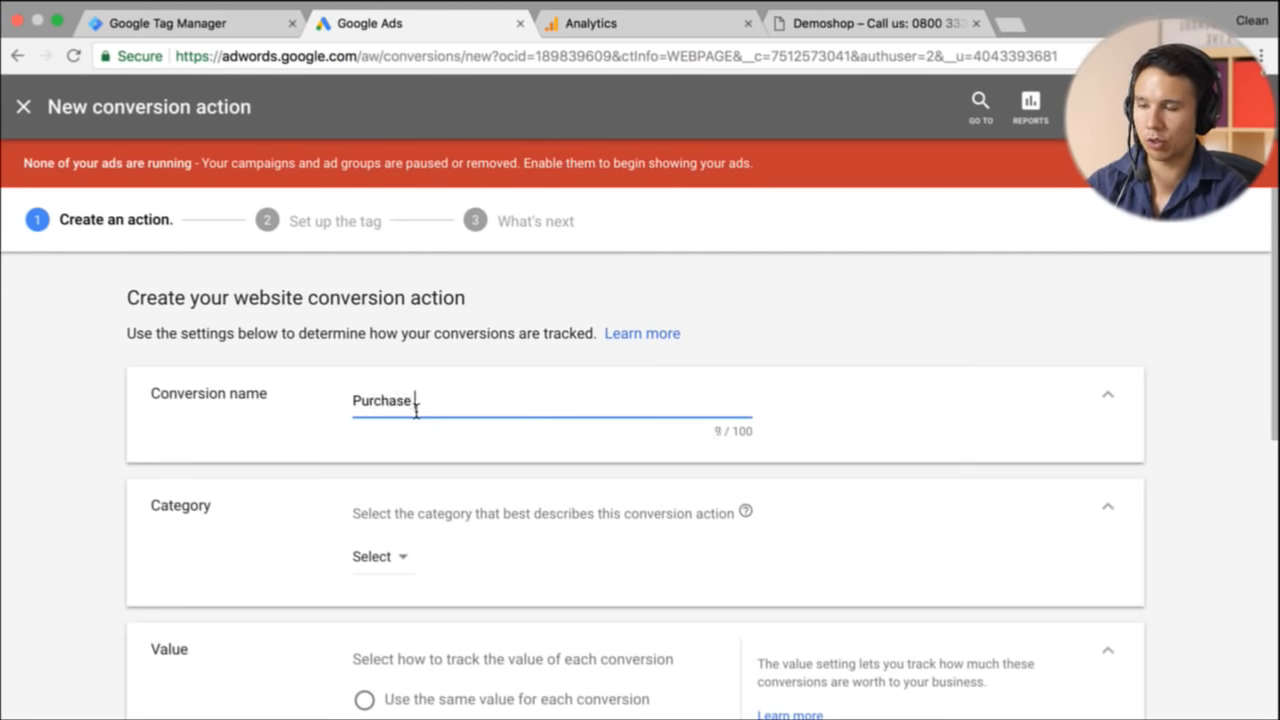
pyautogui.write(' 1')
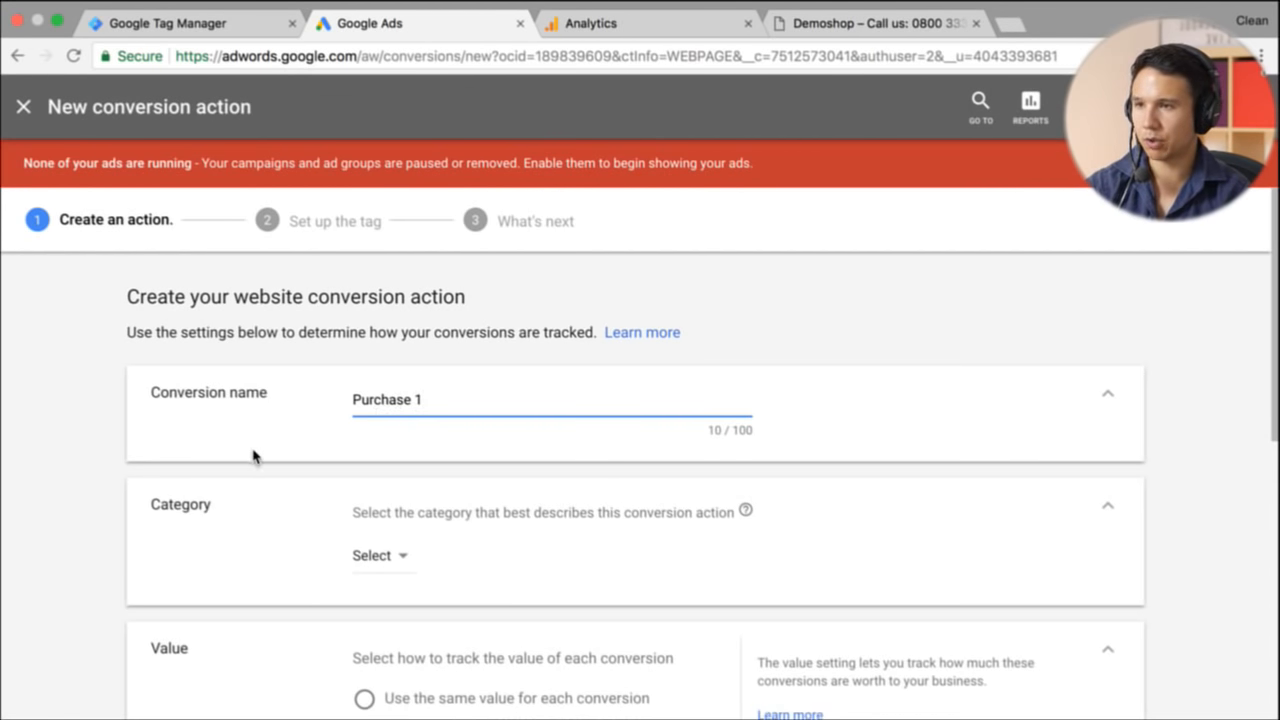
# Step: Set the category of the conversion action to Purchase/Sale
pyautogui.scroll(-3, 253, 456)
pyautogui.scroll(1, 253, 456)
pyautogui.scroll(-1, 253, 456)
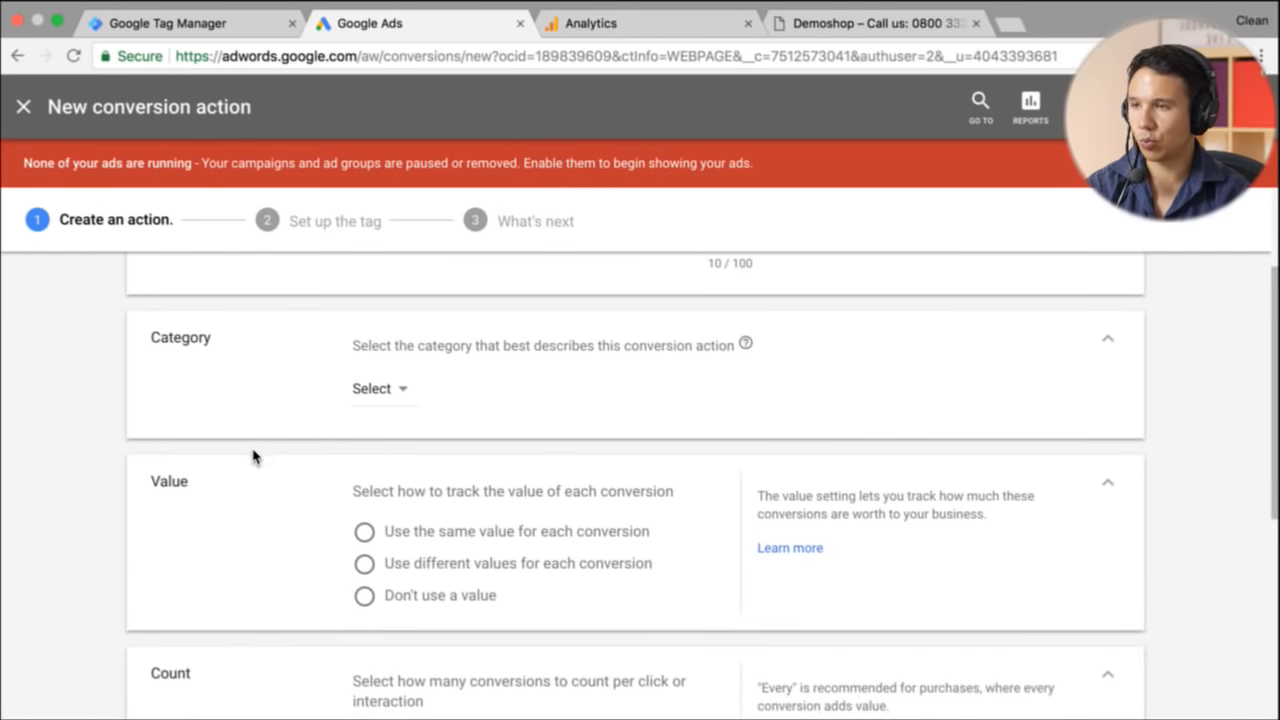
pyautogui.scroll(-1, 253, 456)
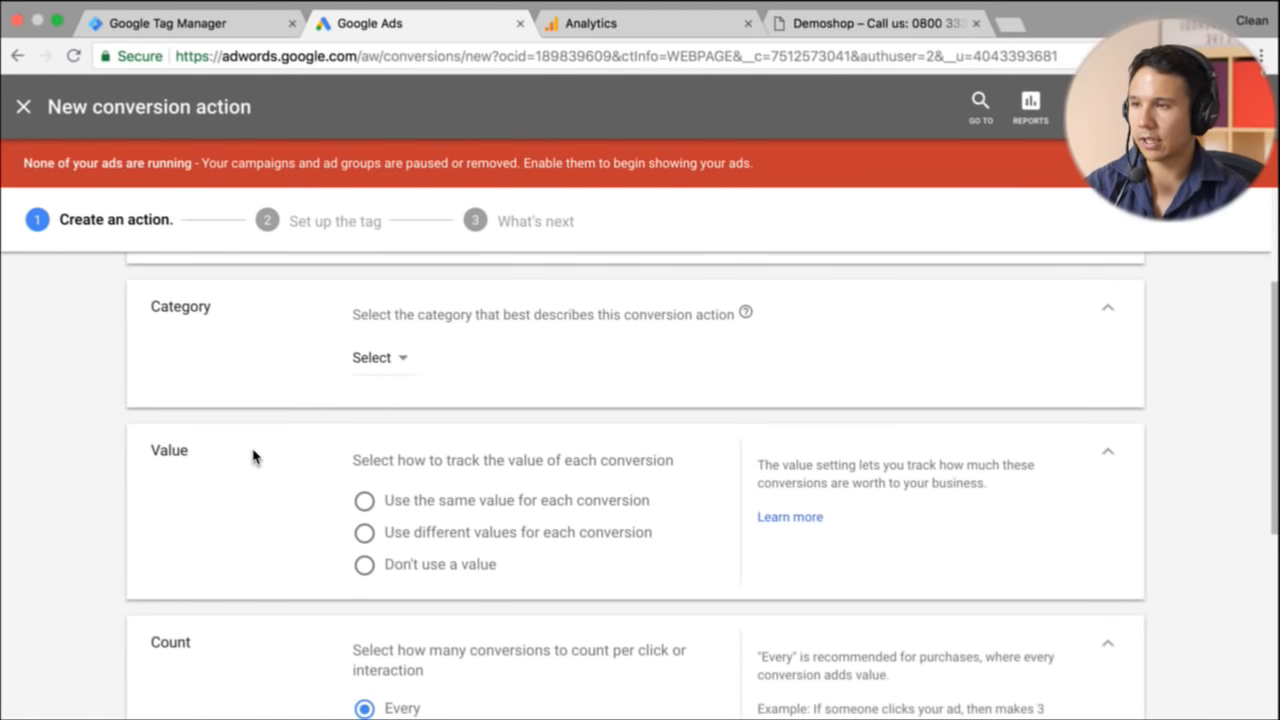
pyautogui.click(409, 368)
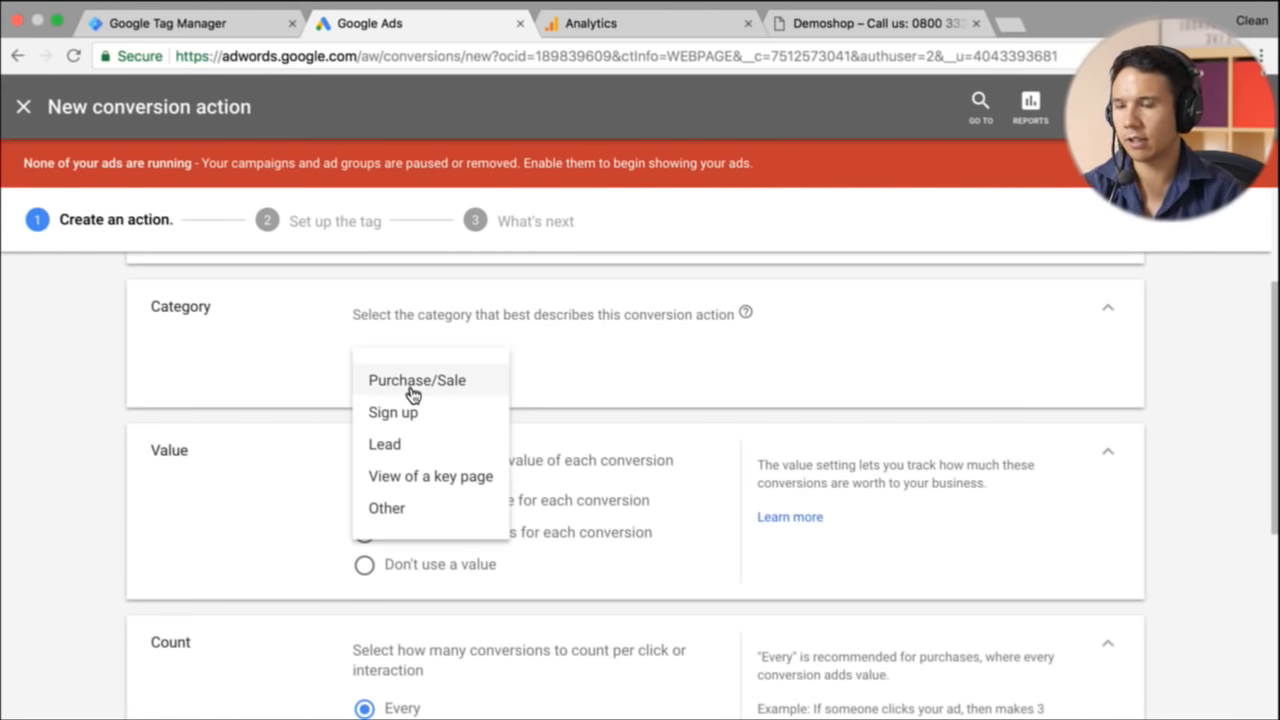
pyautogui.click(412, 390)
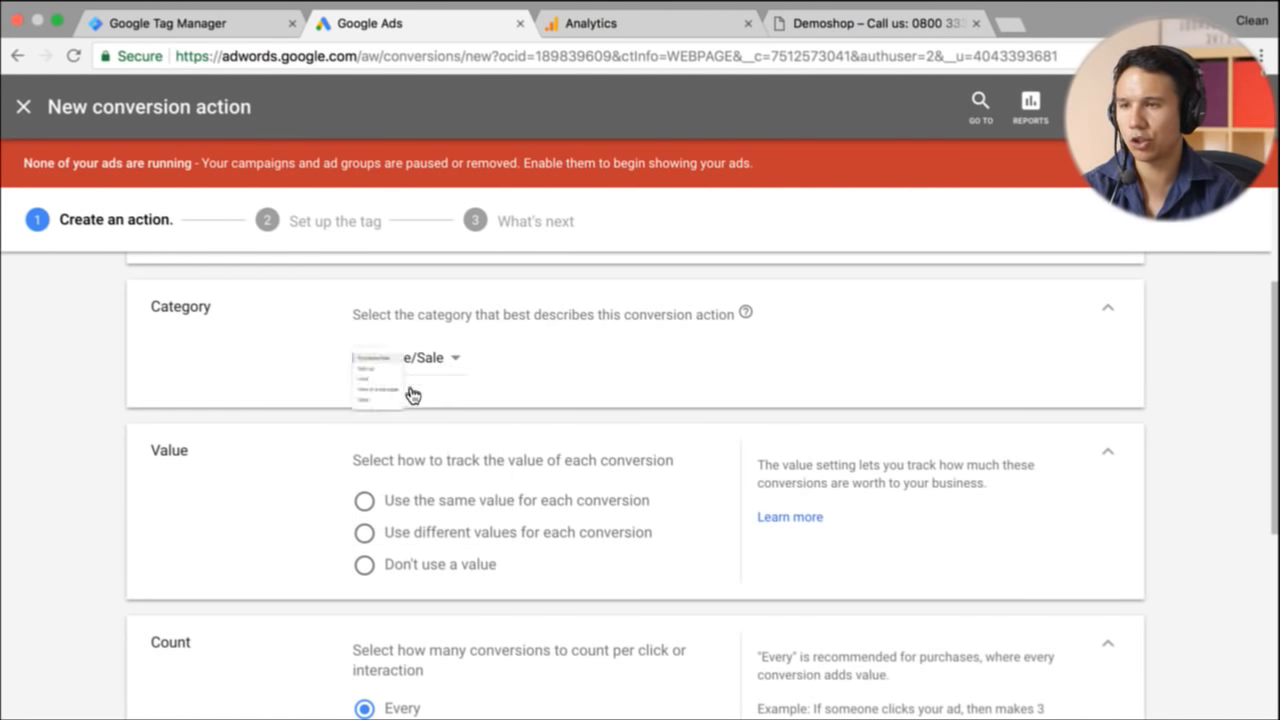
pyautogui.click(814, 24)
pyautogui.click(481, 20)
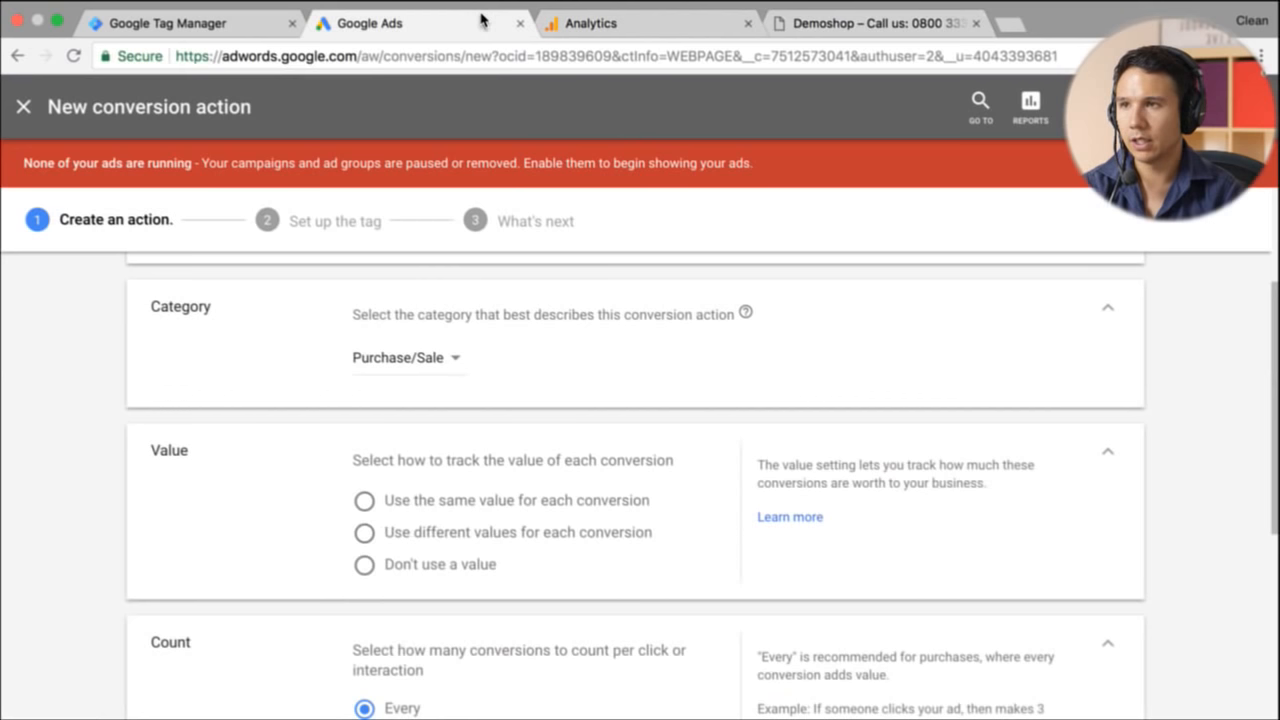
# Step: Set the conversion value to use different values for each conversion, keeping the default value of 1 US Dollar
pyautogui.scroll(-2, 224, 467)
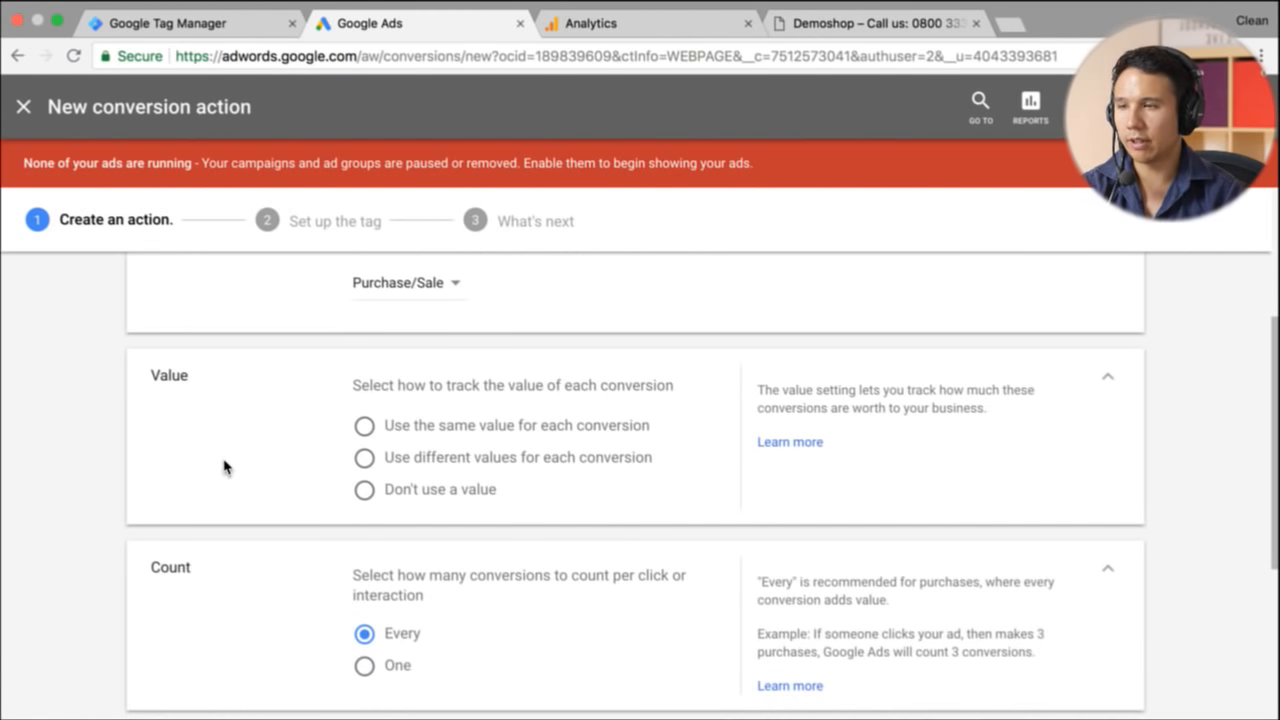
pyautogui.click(365, 459)
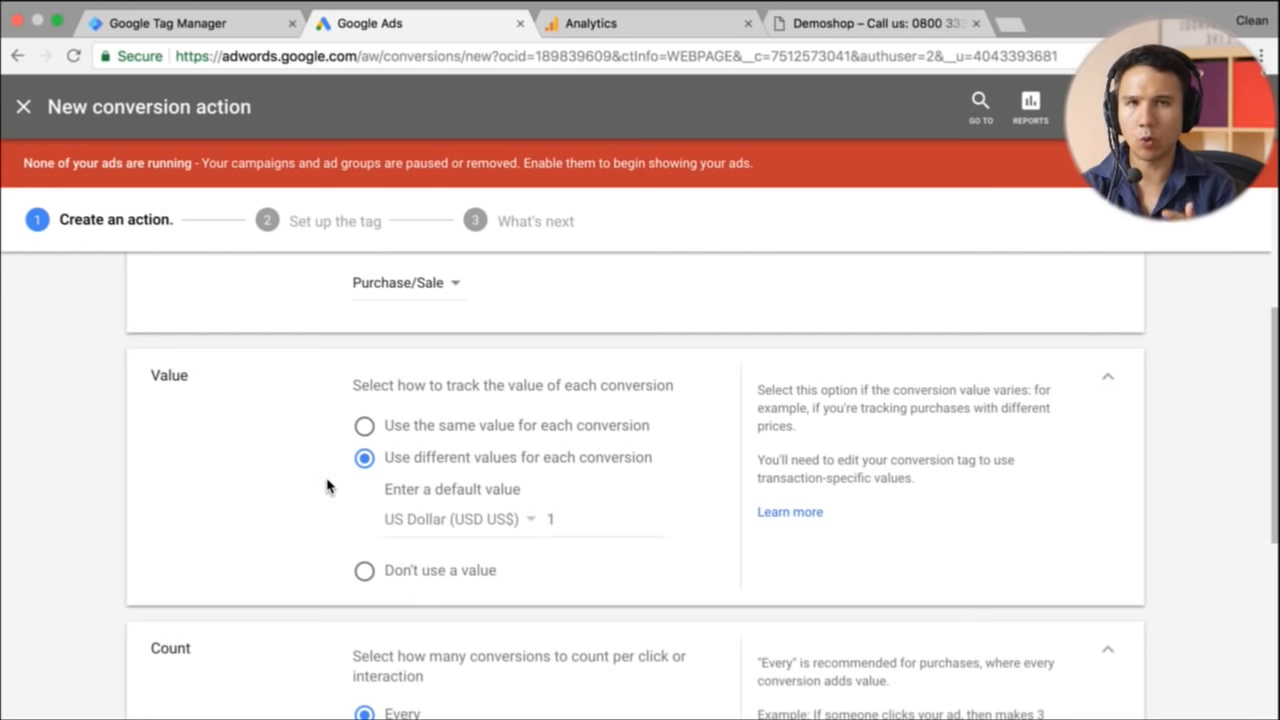
pyautogui.click(590, 520)
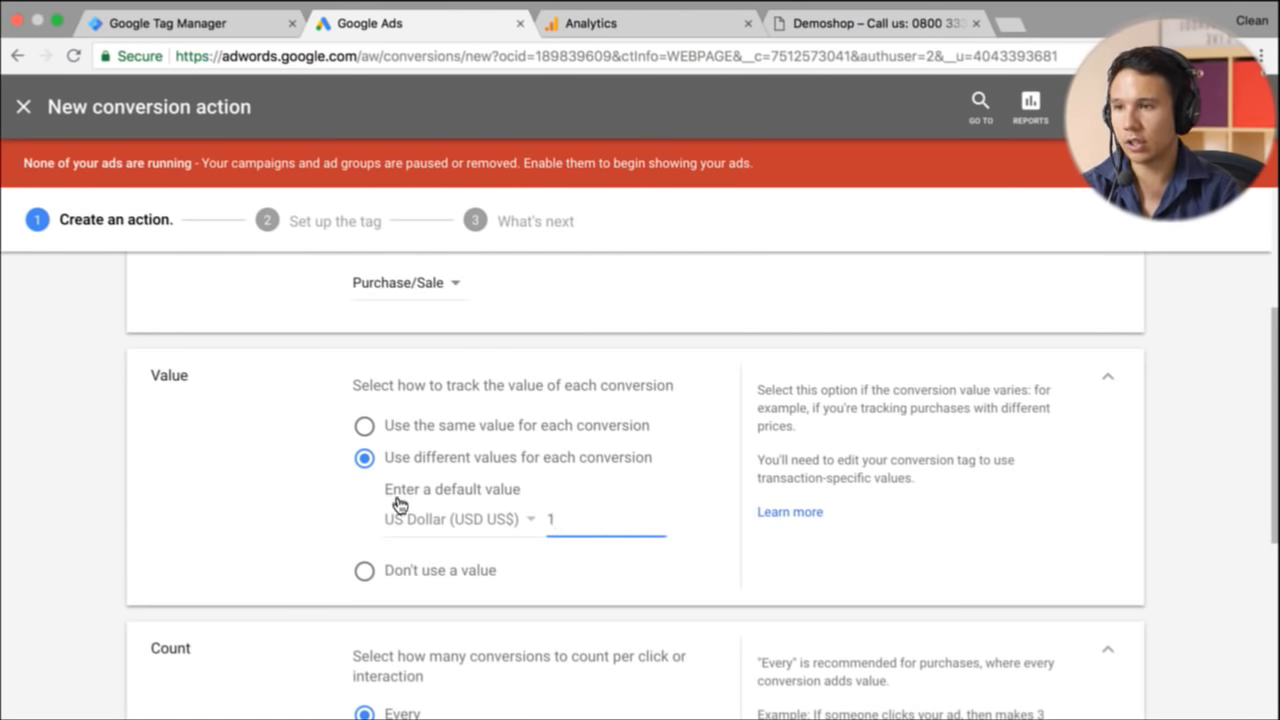
# Step: Try to set a custom conversion window of 180 days
pyautogui.scroll(-3, 245, 508)
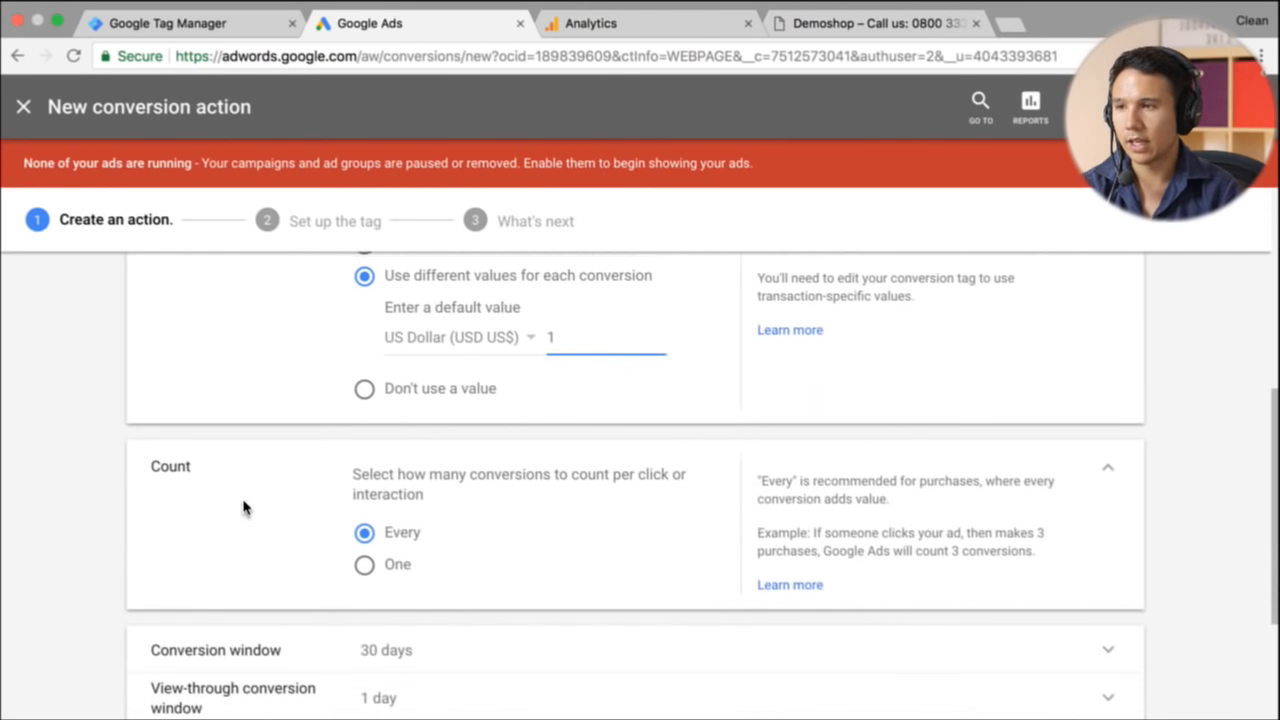
pyautogui.scroll(-1, 245, 508)
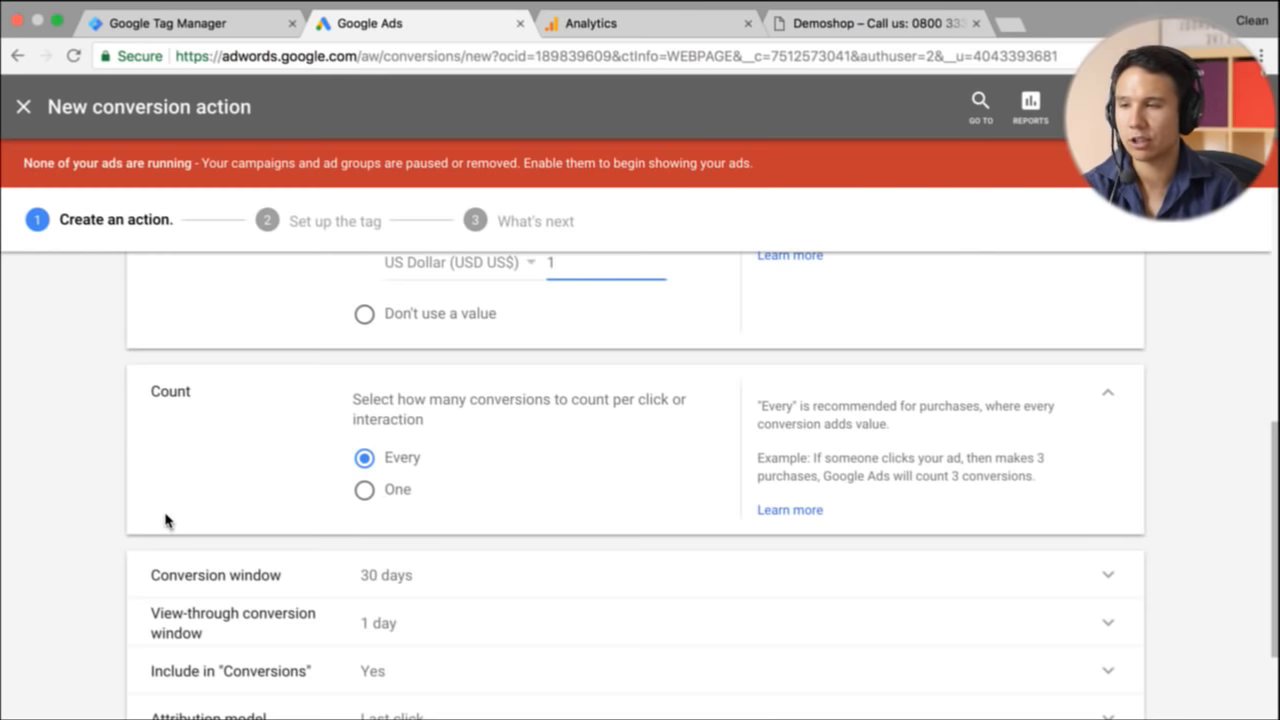
pyautogui.scroll(-3, 130, 523)
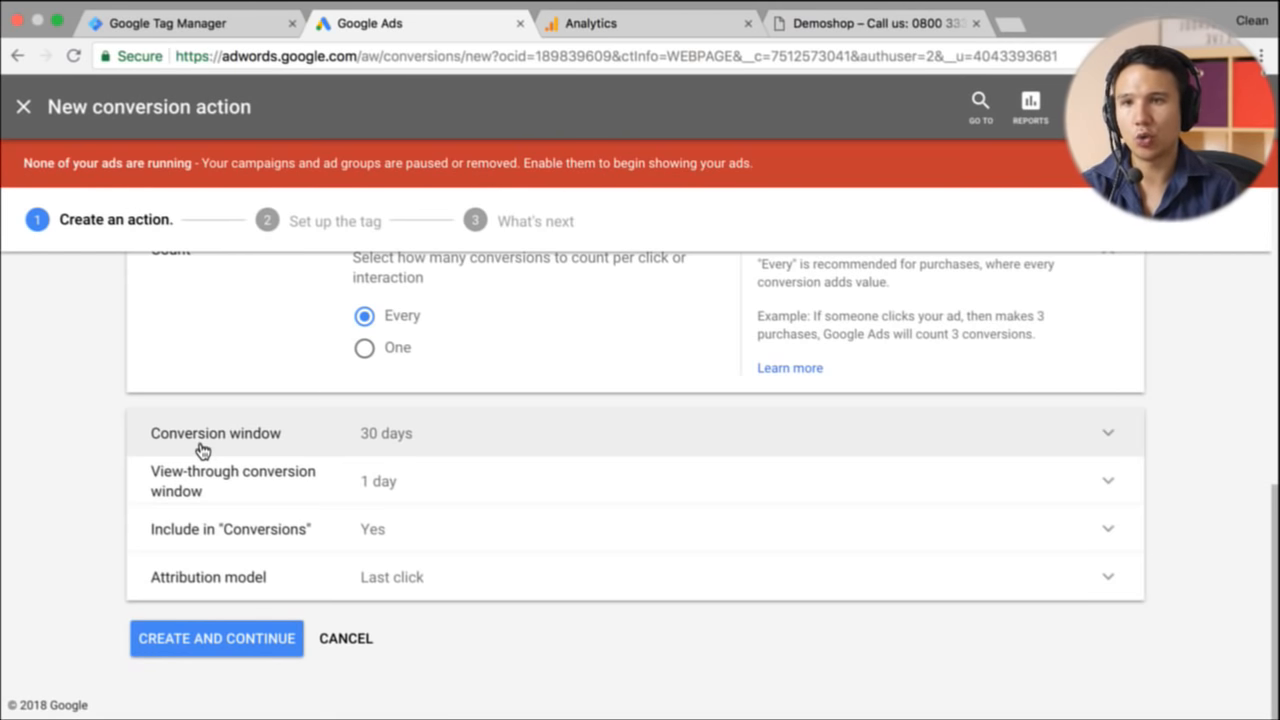
pyautogui.click(391, 449)
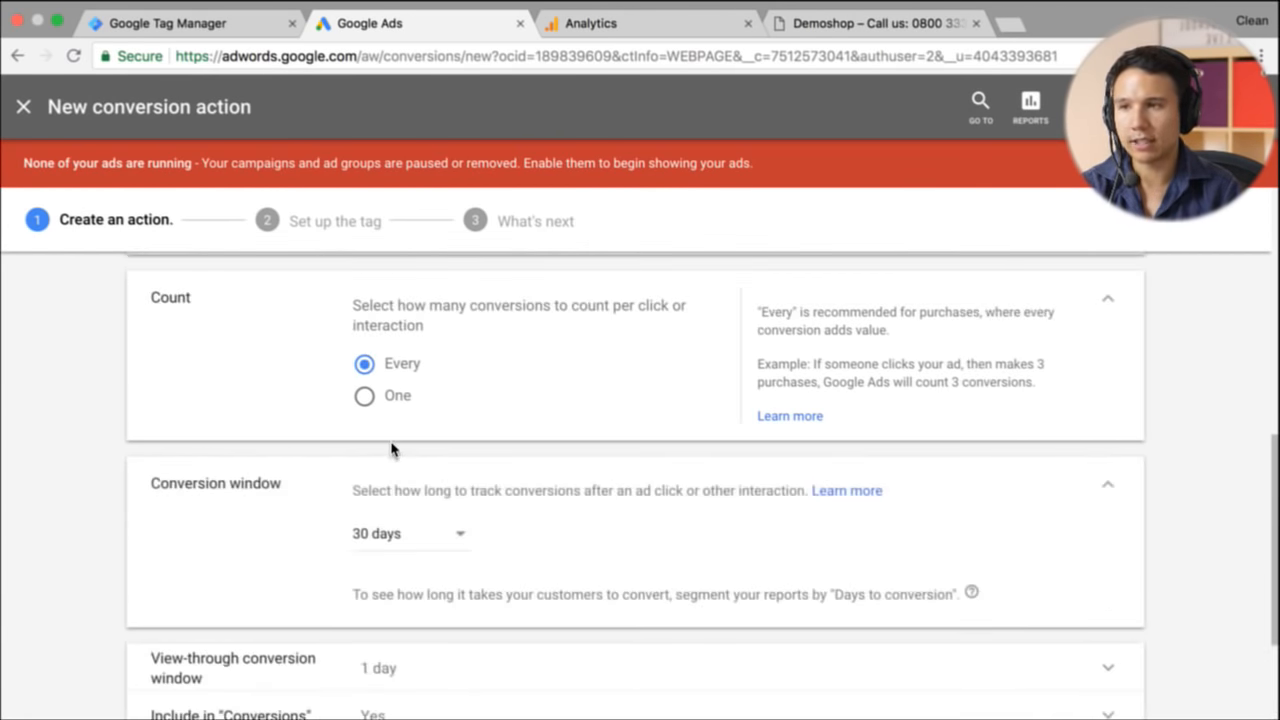
pyautogui.click(434, 543)
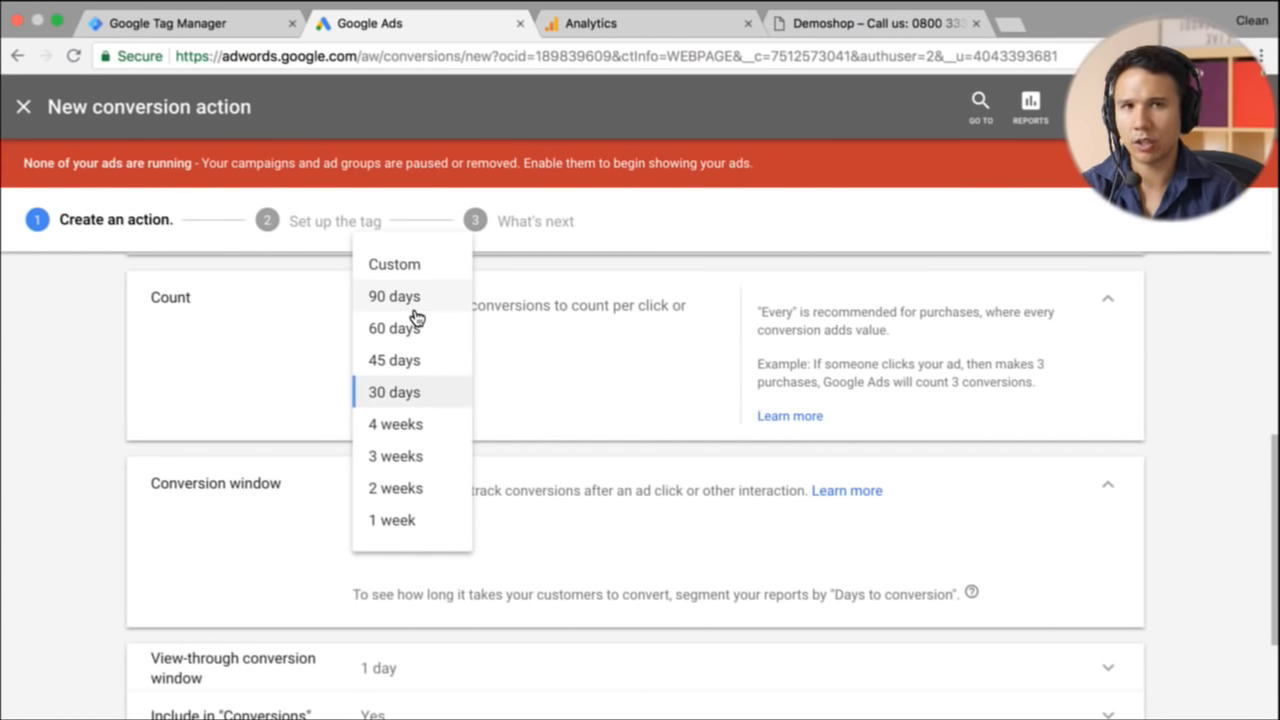
pyautogui.click(409, 266)
pyautogui.doubleClick(512, 537)
pyautogui.write('180')
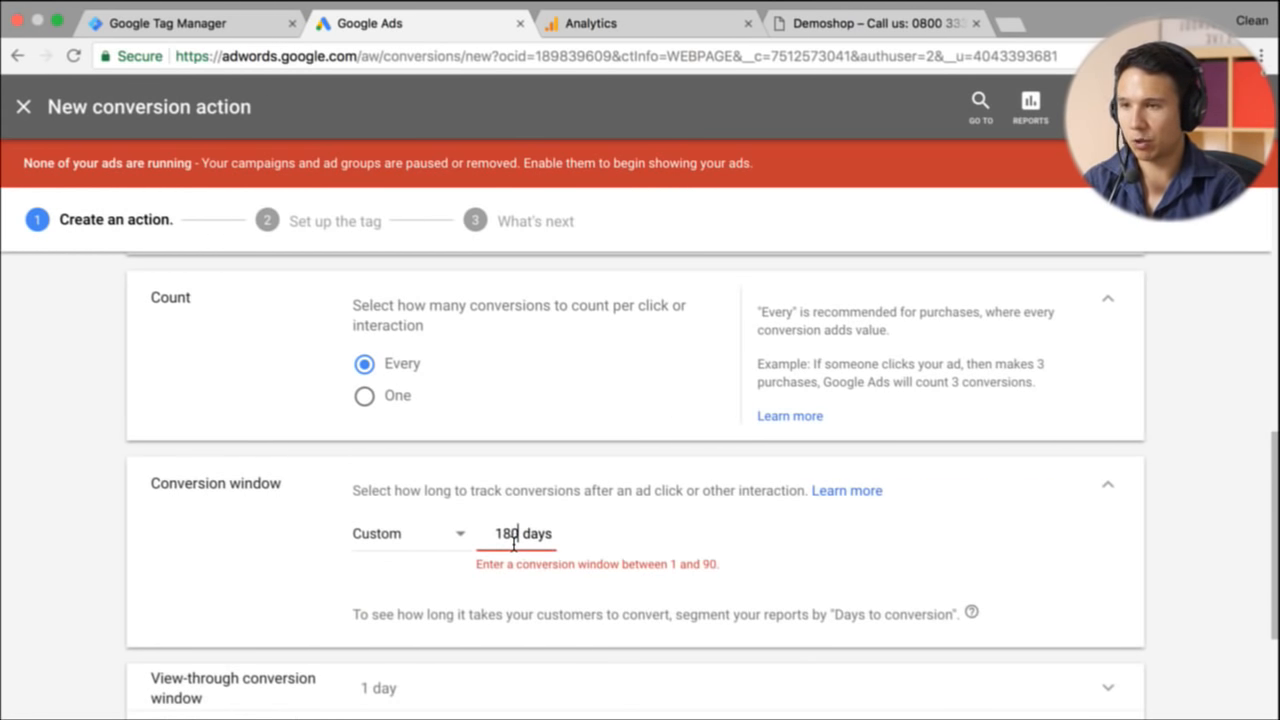
# Step: Set the conversion window to the 30 days option
pyautogui.click(422, 545)
pyautogui.click(412, 304)
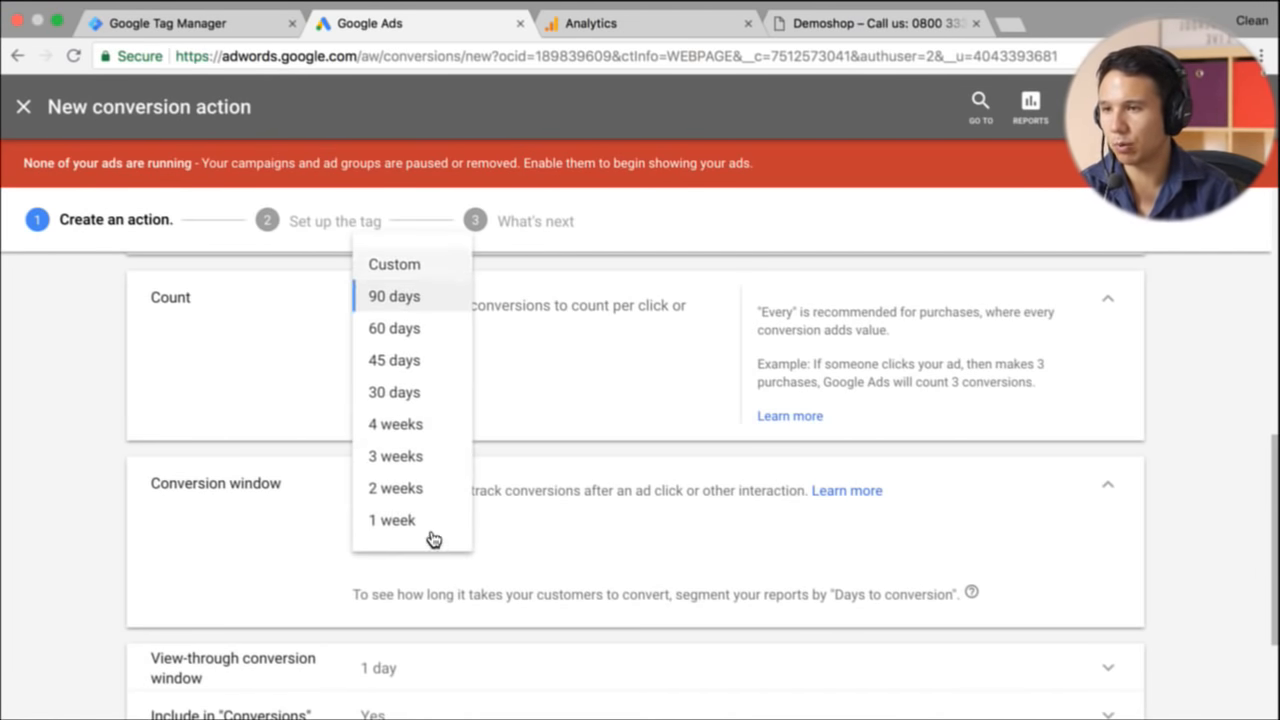
pyautogui.click(417, 400)
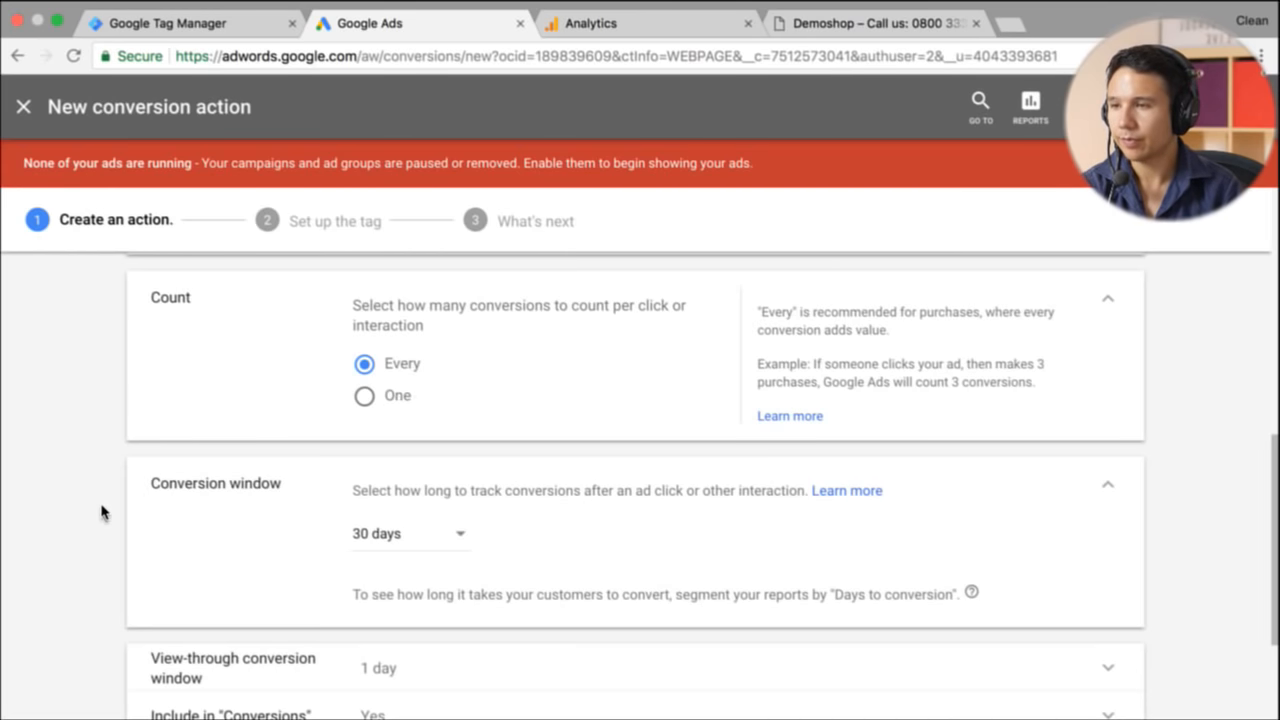
# Step: Review the available attribution models and select Last click for the conversion action
pyautogui.scroll(-3, 101, 512)
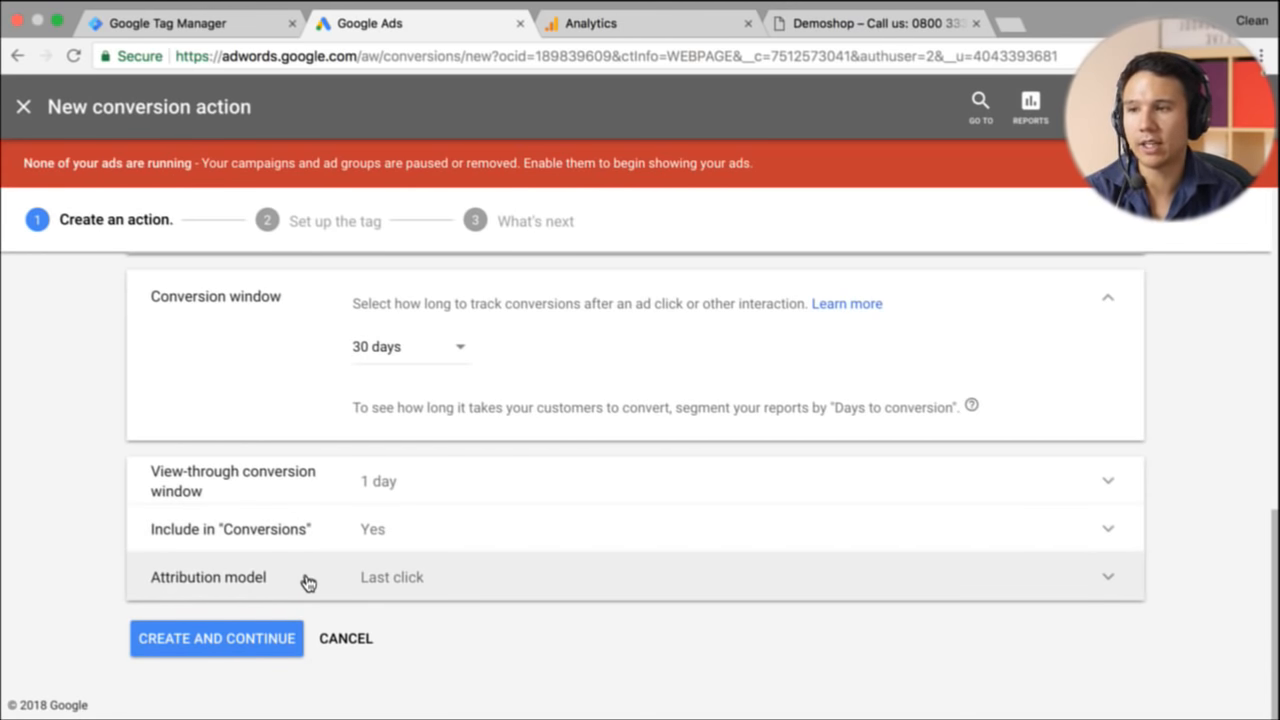
pyautogui.click(309, 579)
pyautogui.scroll(-3, 105, 558)
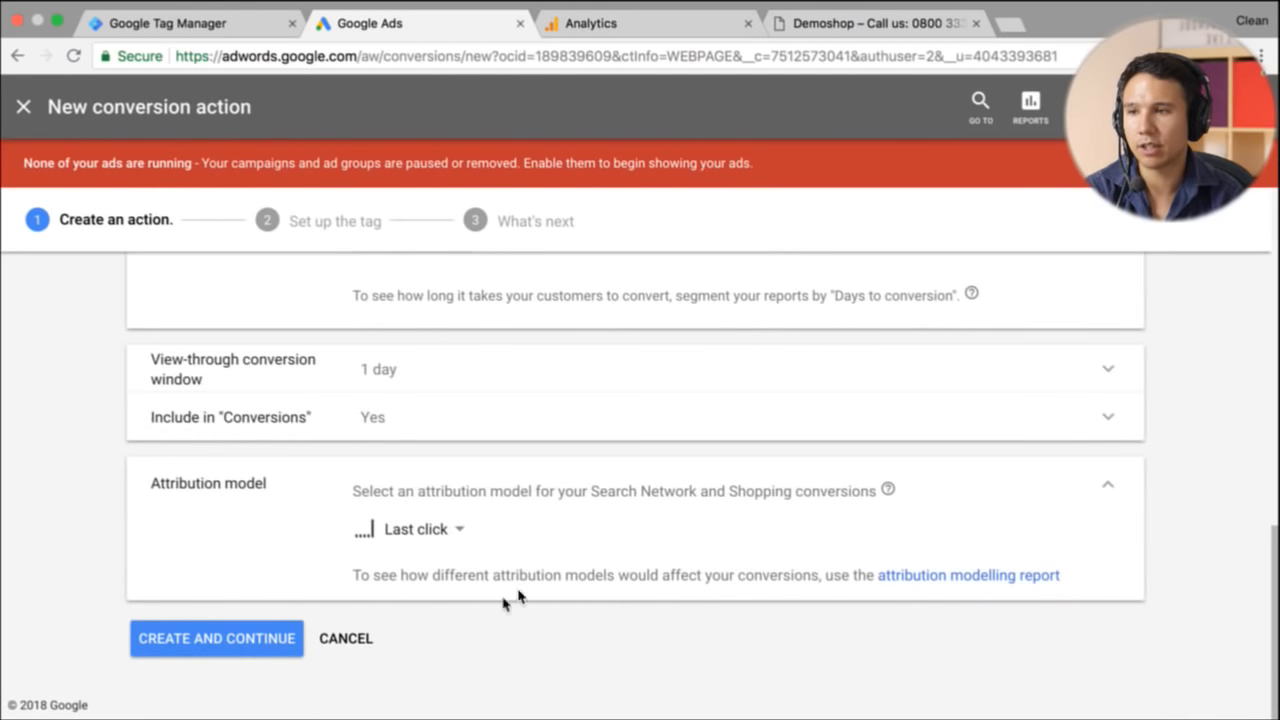
pyautogui.click(386, 530)
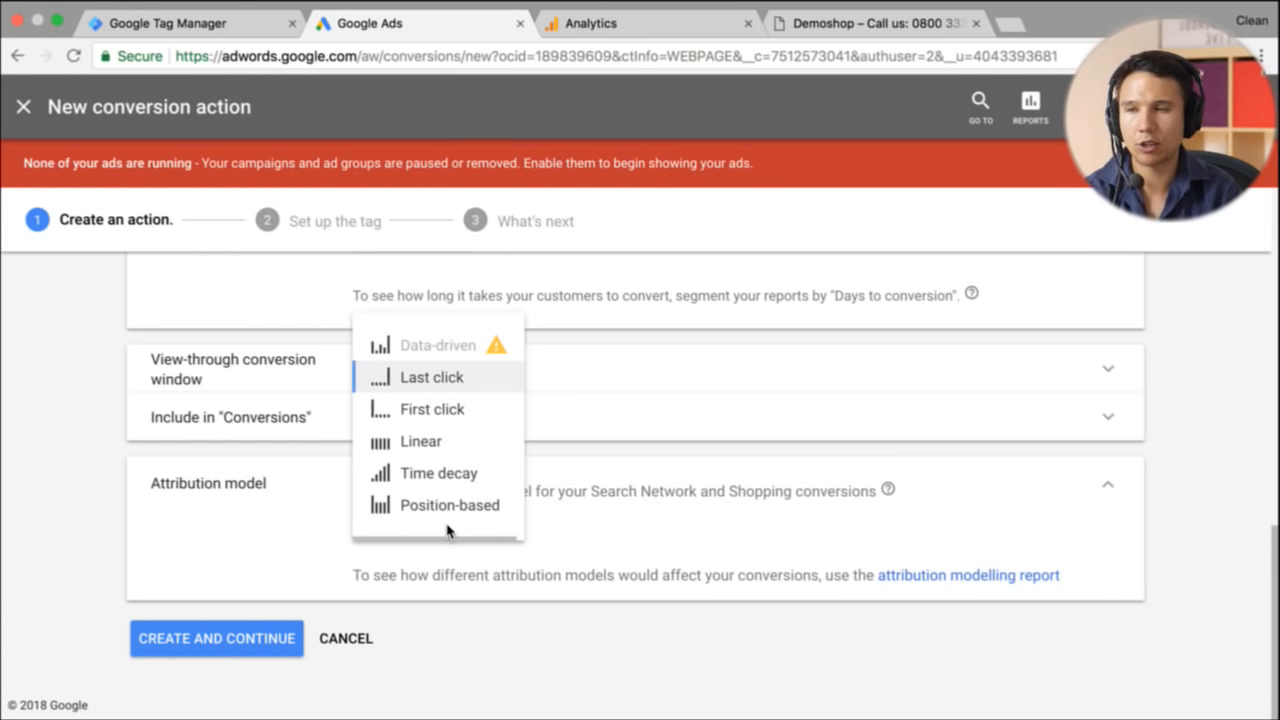
pyautogui.click(436, 384)
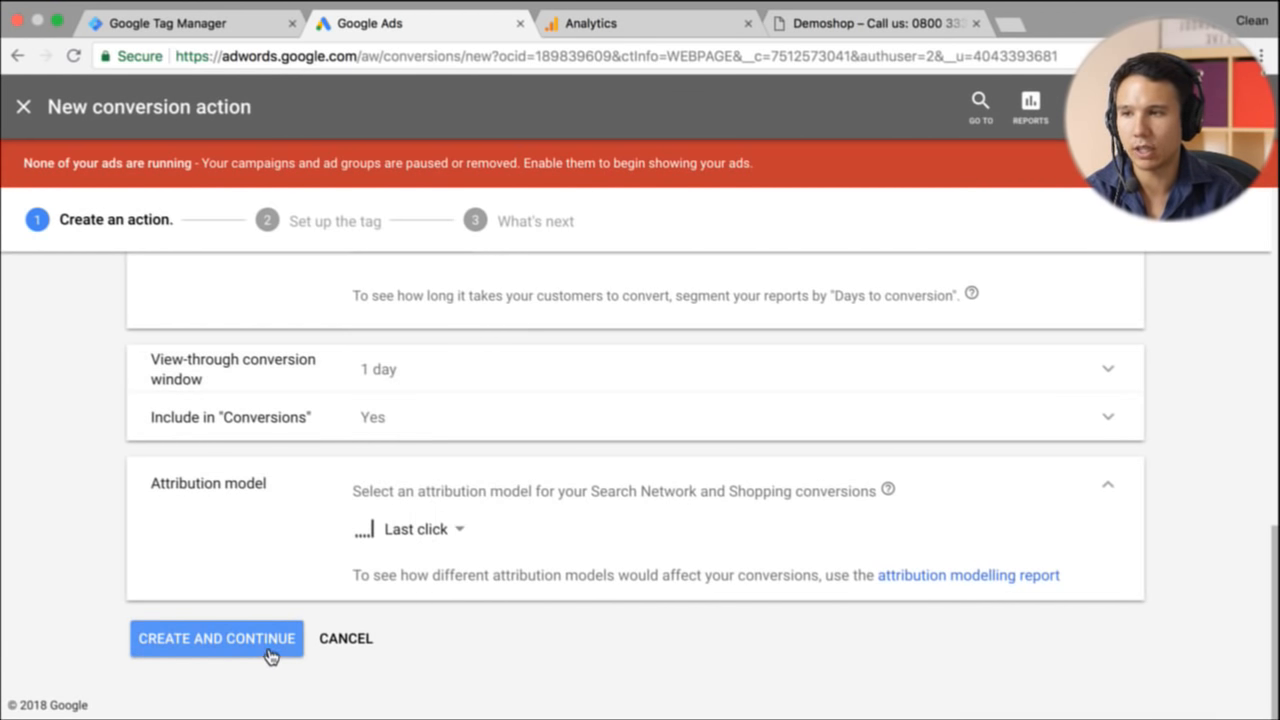
# Step: Review the conversion window, view-through window, inclusion and attribution model settings of the new conversion action
pyautogui.scroll(2, 267, 653)
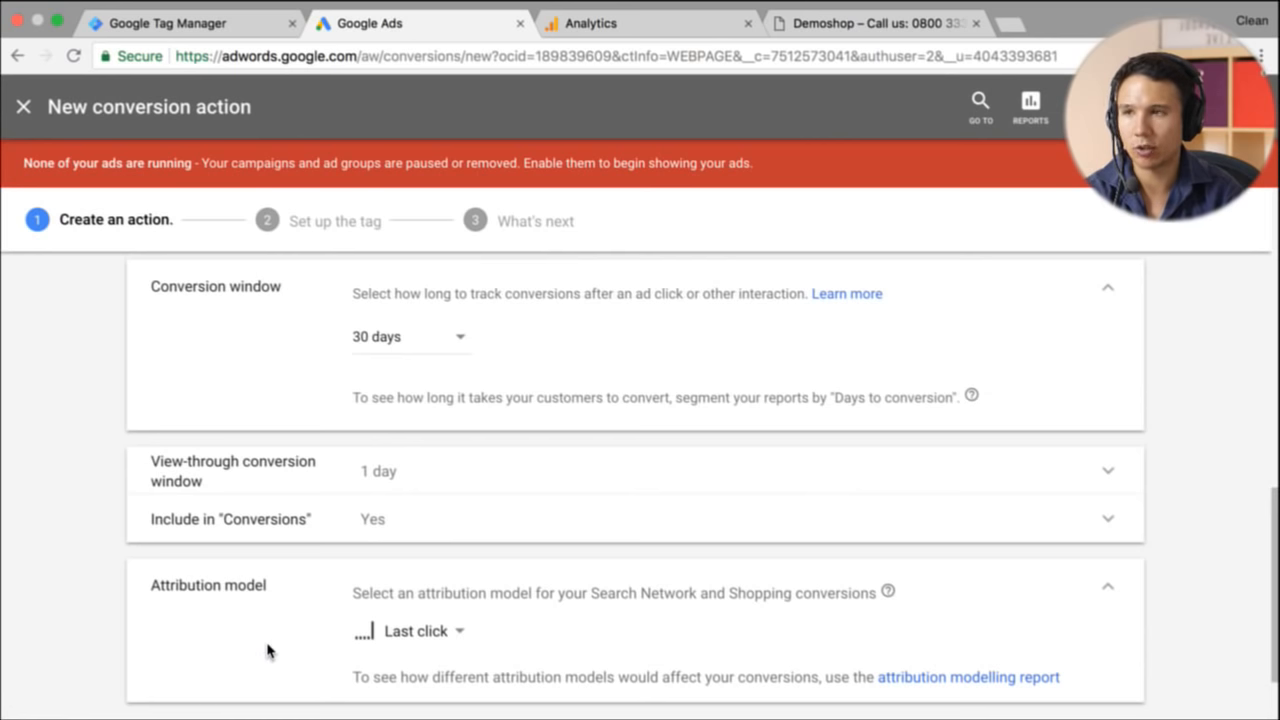
pyautogui.scroll(-2, 245, 605)
pyautogui.scroll(14, 245, 605)
pyautogui.scroll(-12, 245, 605)
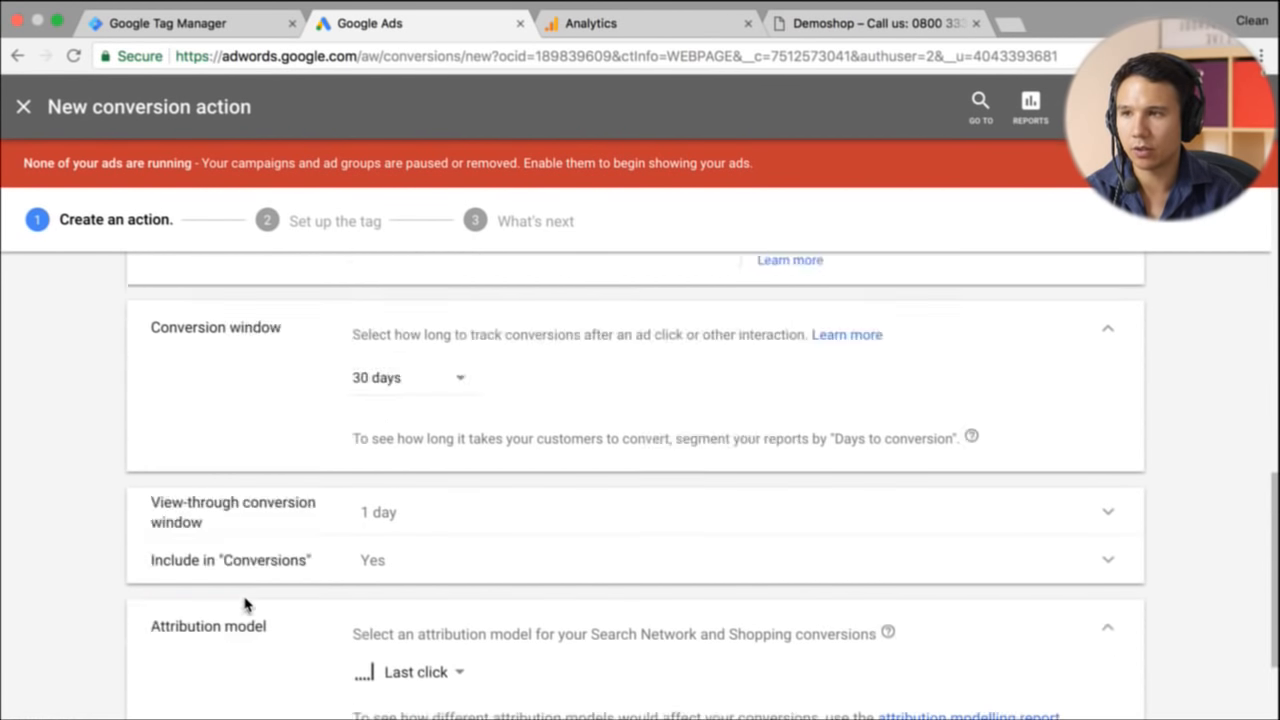
pyautogui.scroll(-3, 225, 640)
pyautogui.scroll(2, 209, 655)
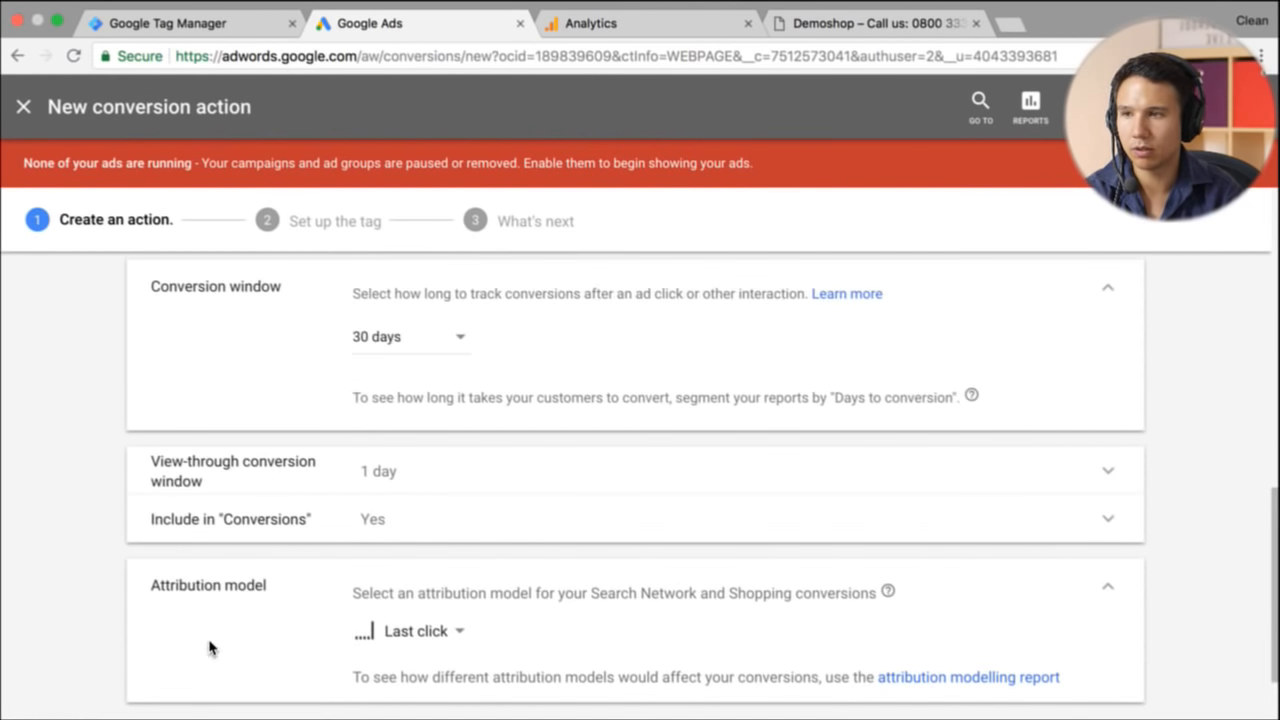
pyautogui.scroll(12, 209, 648)
pyautogui.scroll(-14, 209, 648)
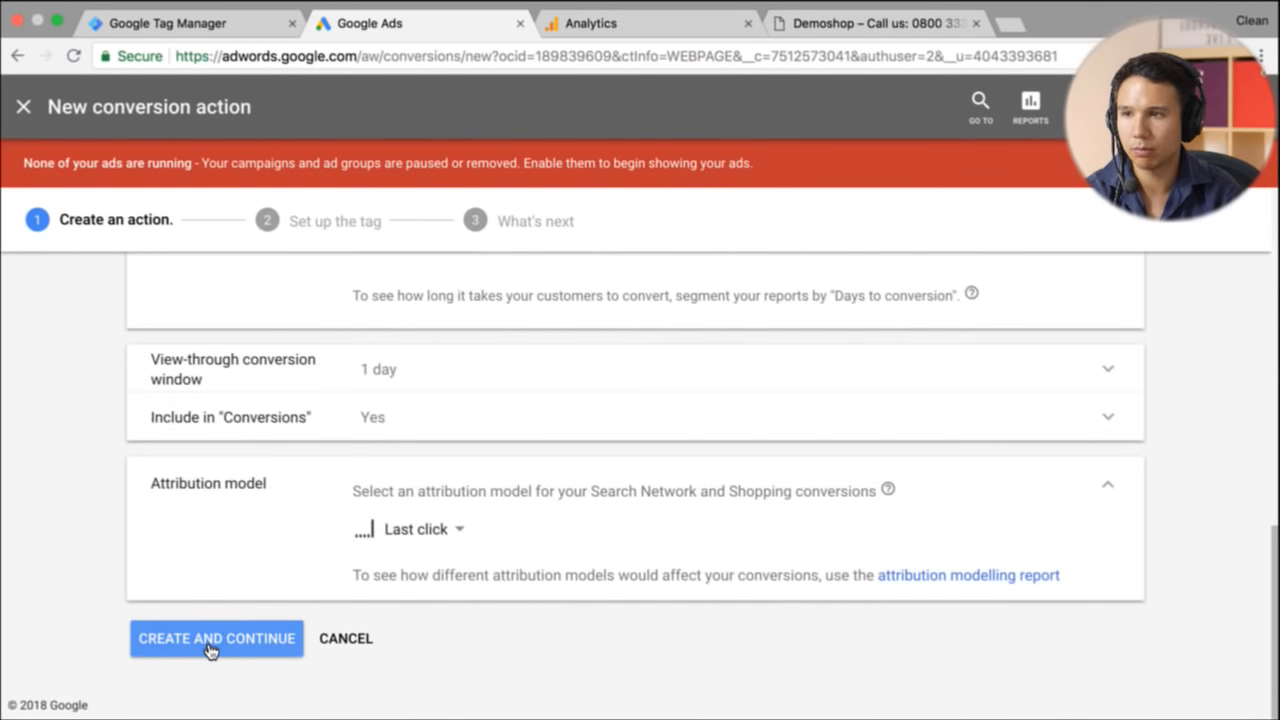
pyautogui.scroll(2, 209, 651)
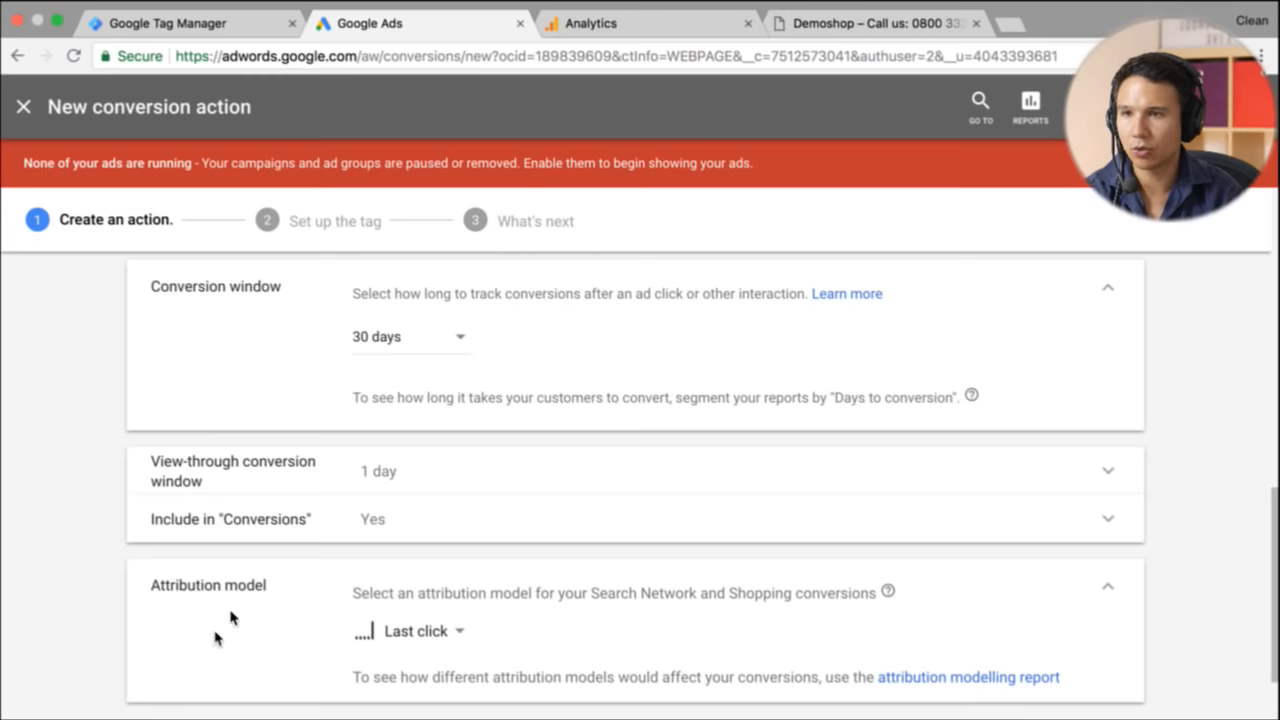
pyautogui.scroll(3, 308, 542)
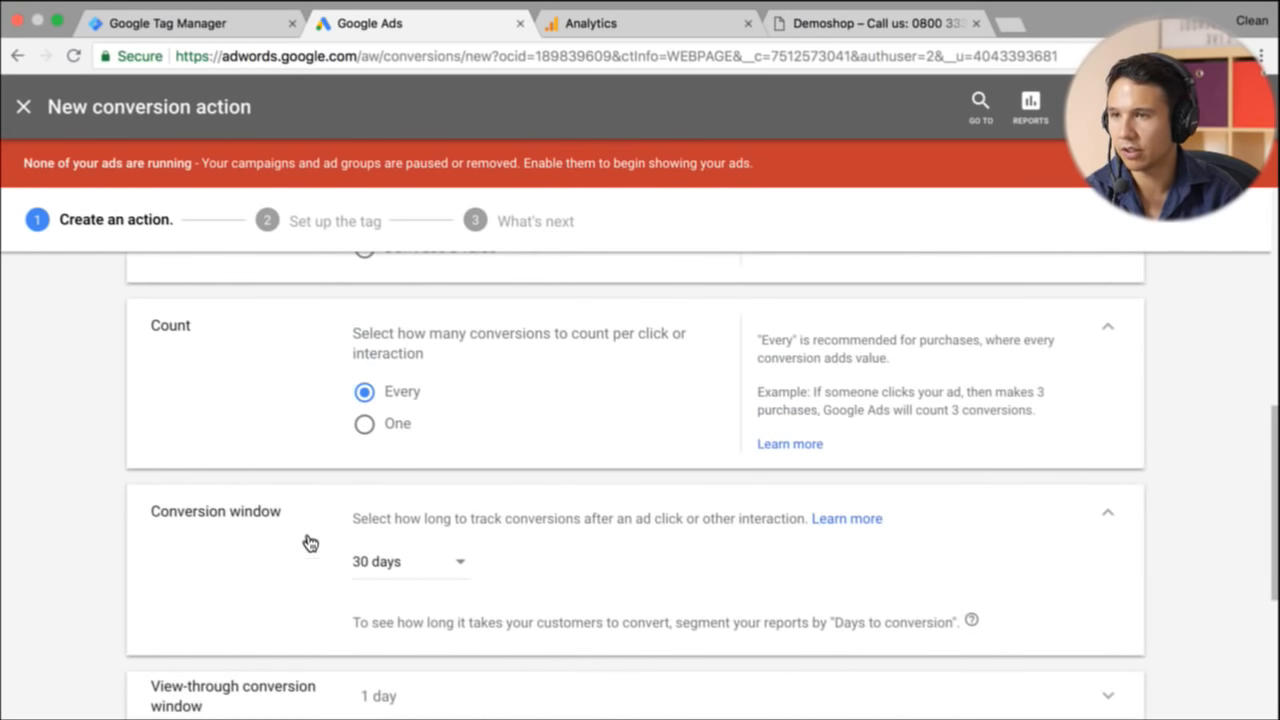
# Step: Reselect 30 days as the conversion window and recheck the conversion action's other settings
pyautogui.click(452, 577)
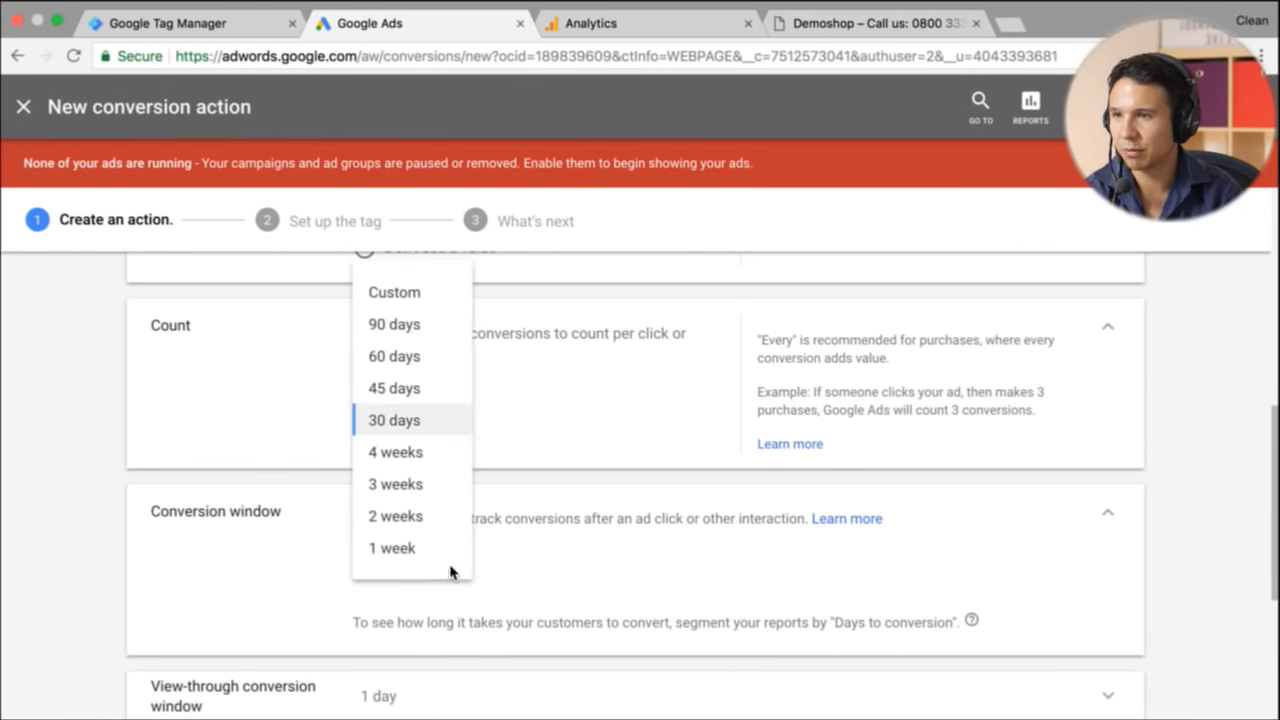
pyautogui.click(410, 421)
pyautogui.scroll(5, 594, 565)
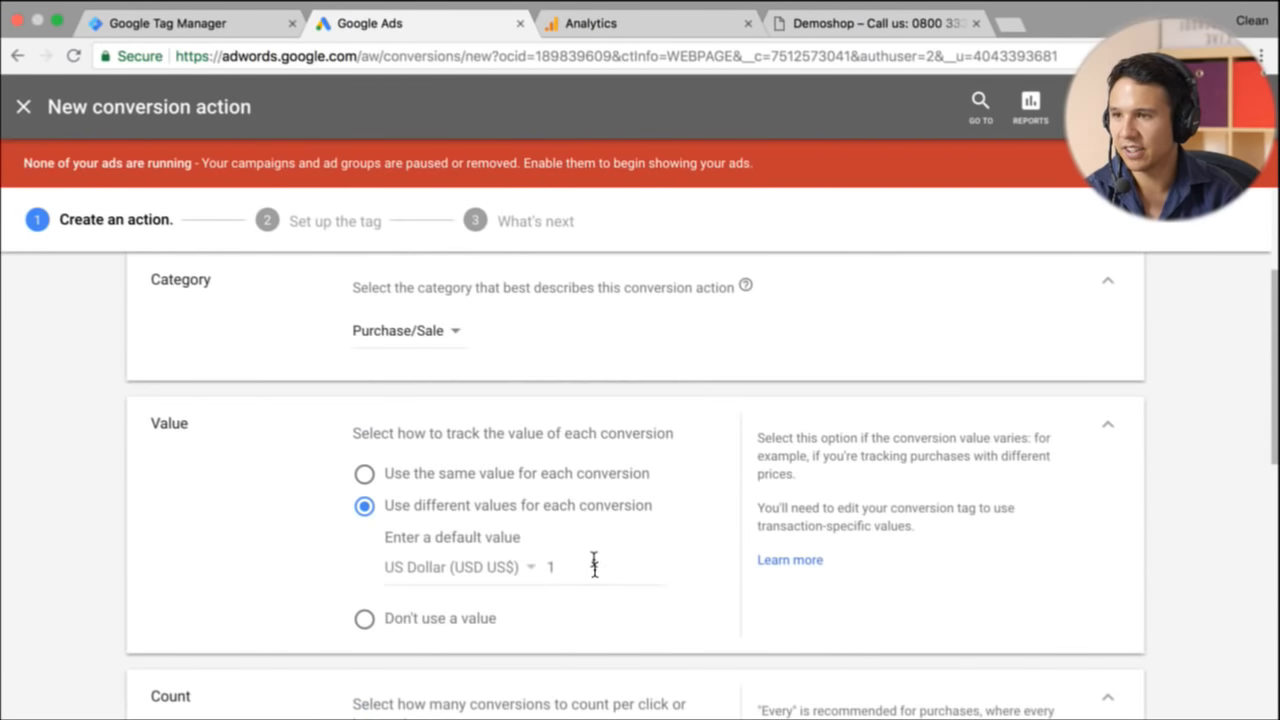
pyautogui.scroll(3, 594, 565)
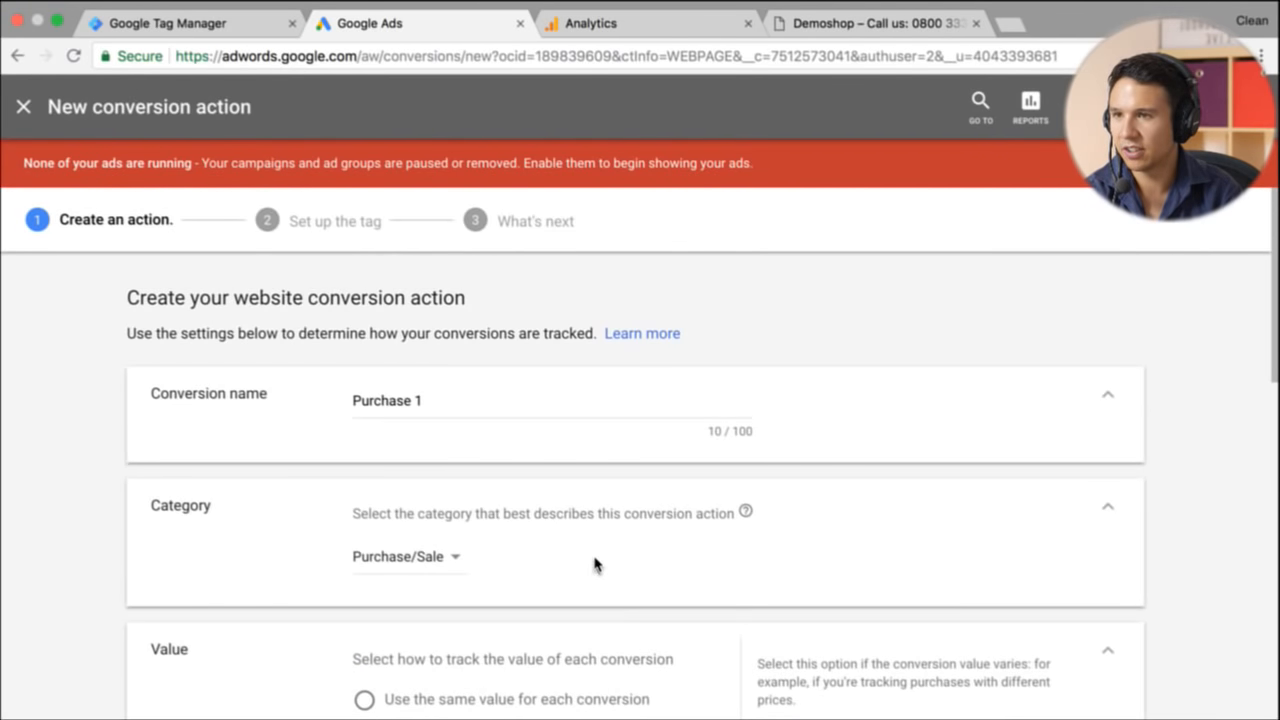
pyautogui.scroll(-10, 594, 565)
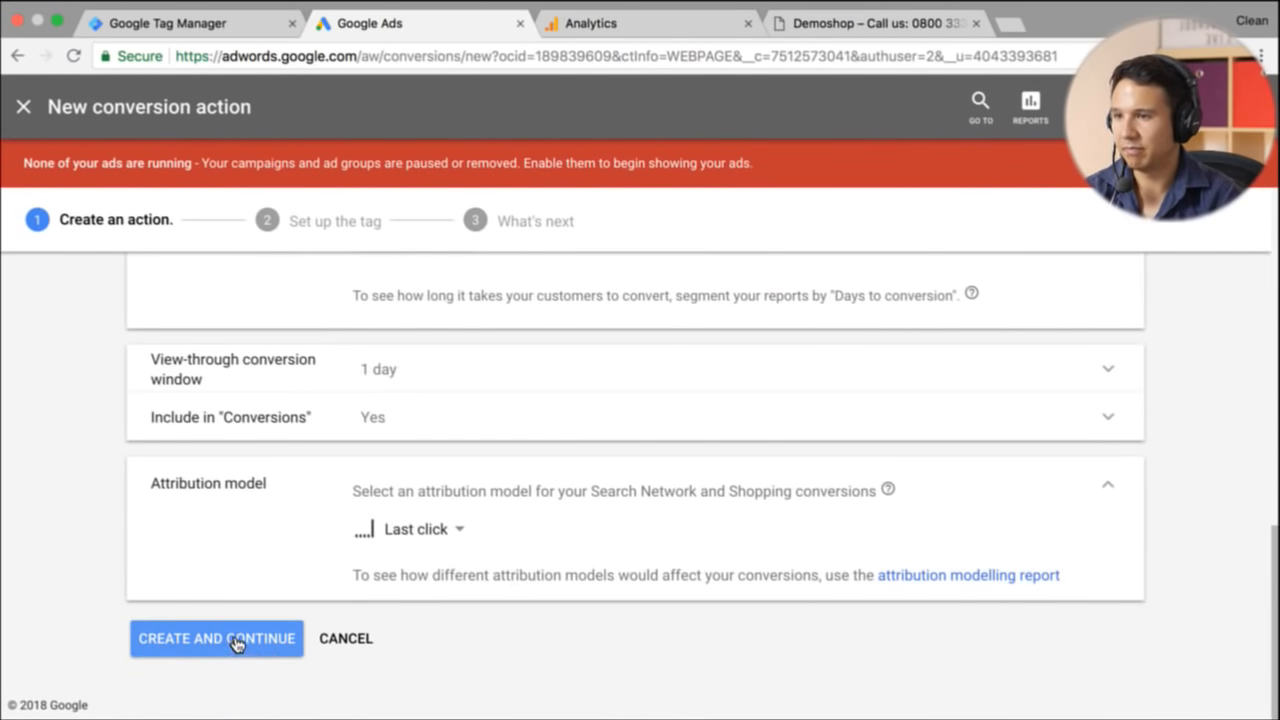
pyautogui.scroll(1, 236, 644)
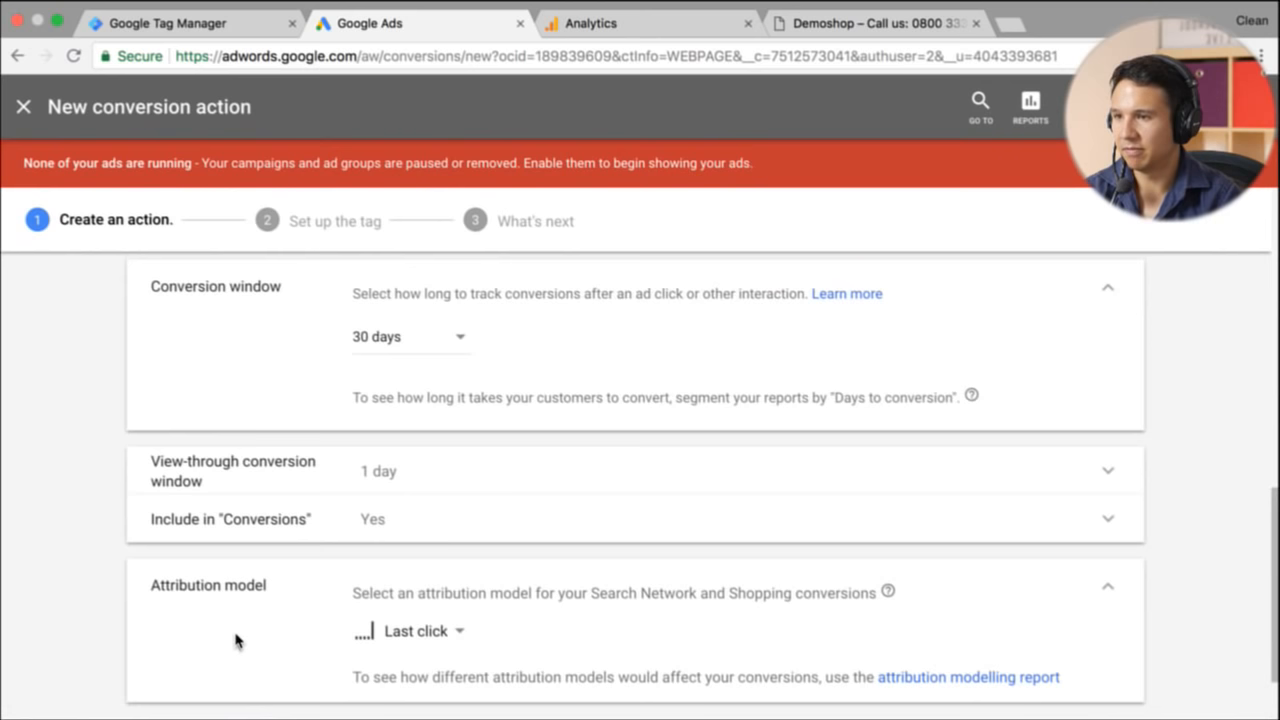
# Step: Collapse the attribution model and conversion window settings and try to create the conversion action
pyautogui.click(1108, 589)
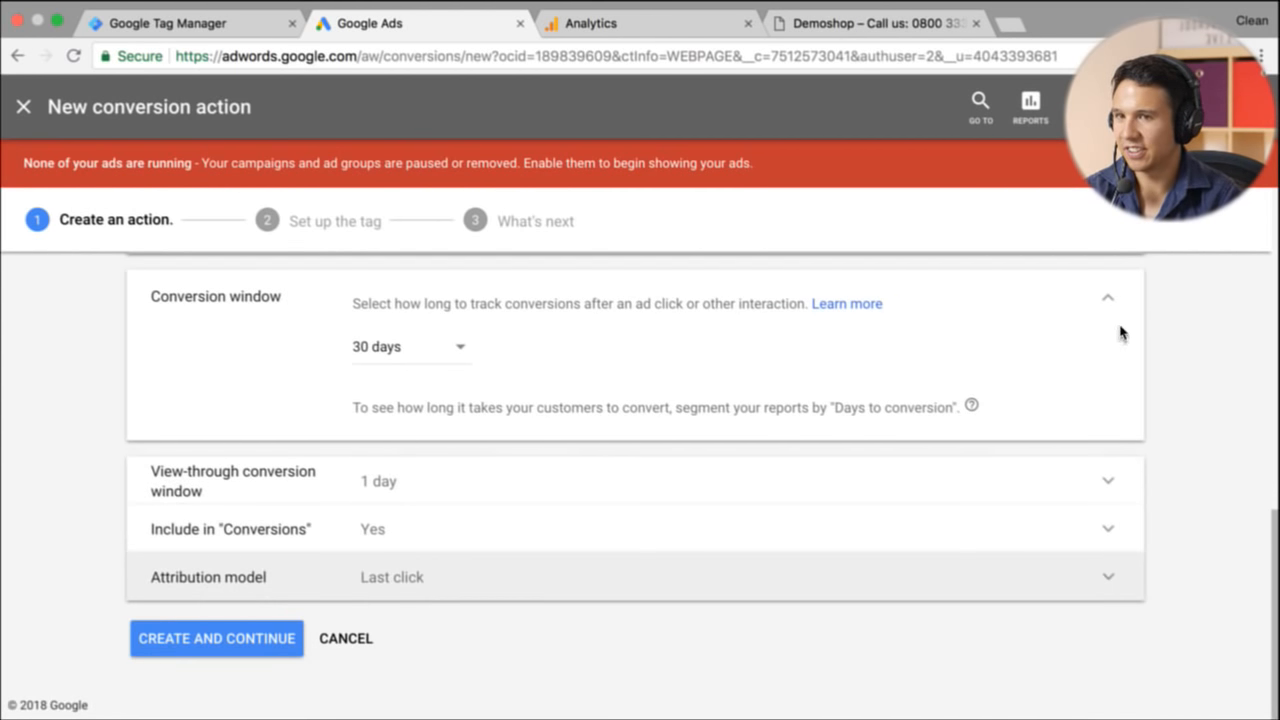
pyautogui.click(1109, 296)
pyautogui.click(212, 643)
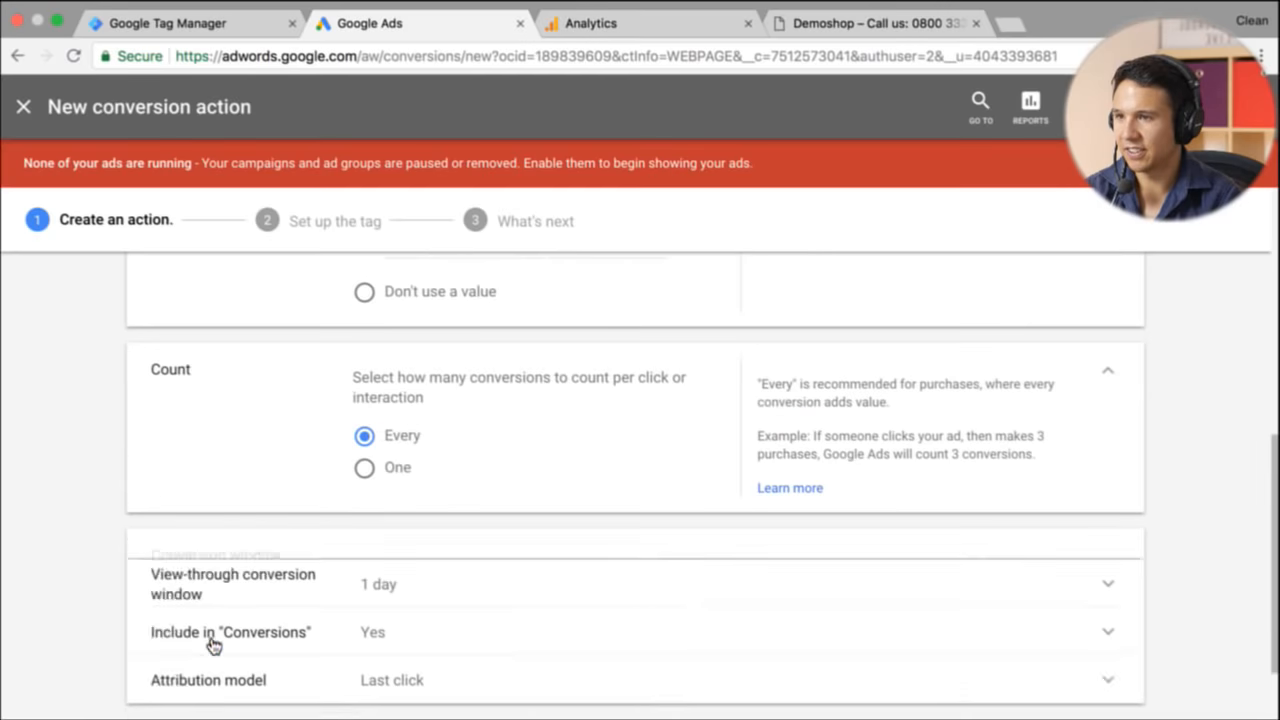
# Step: Try to create the conversion action with the conversion window set to 4 weeks
pyautogui.scroll(-2, 212, 643)
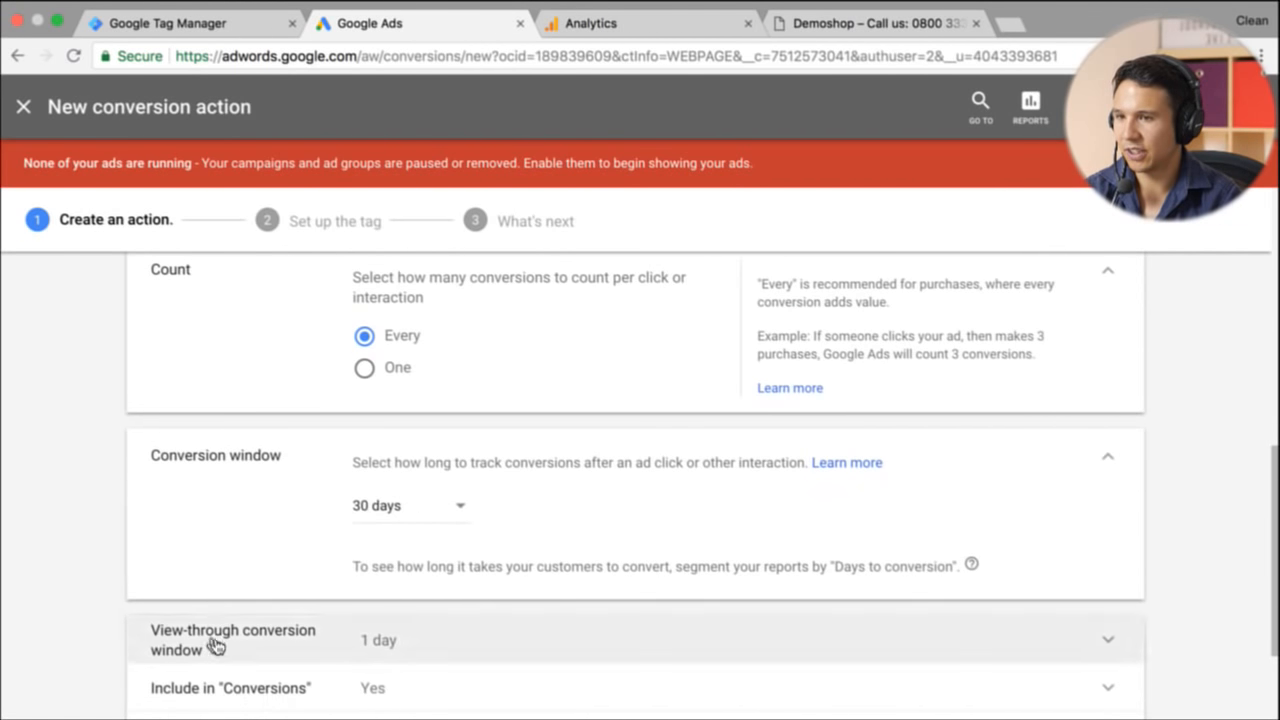
pyautogui.click(450, 513)
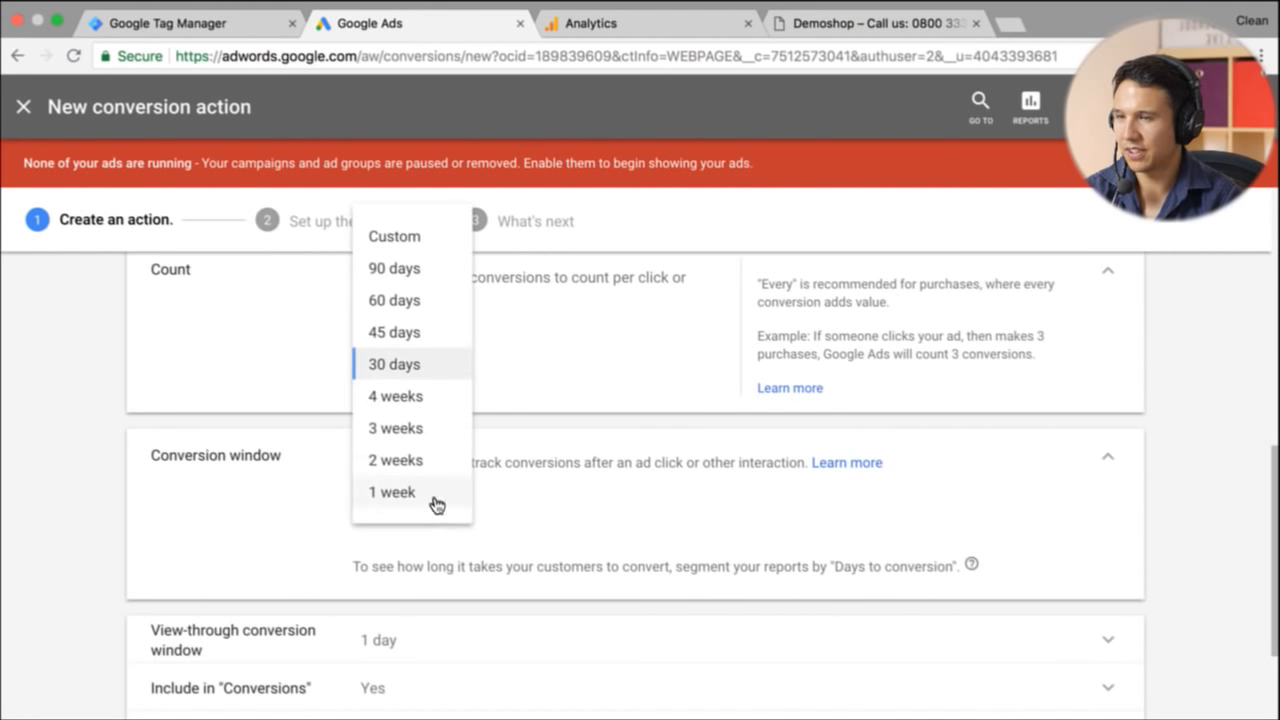
pyautogui.click(414, 406)
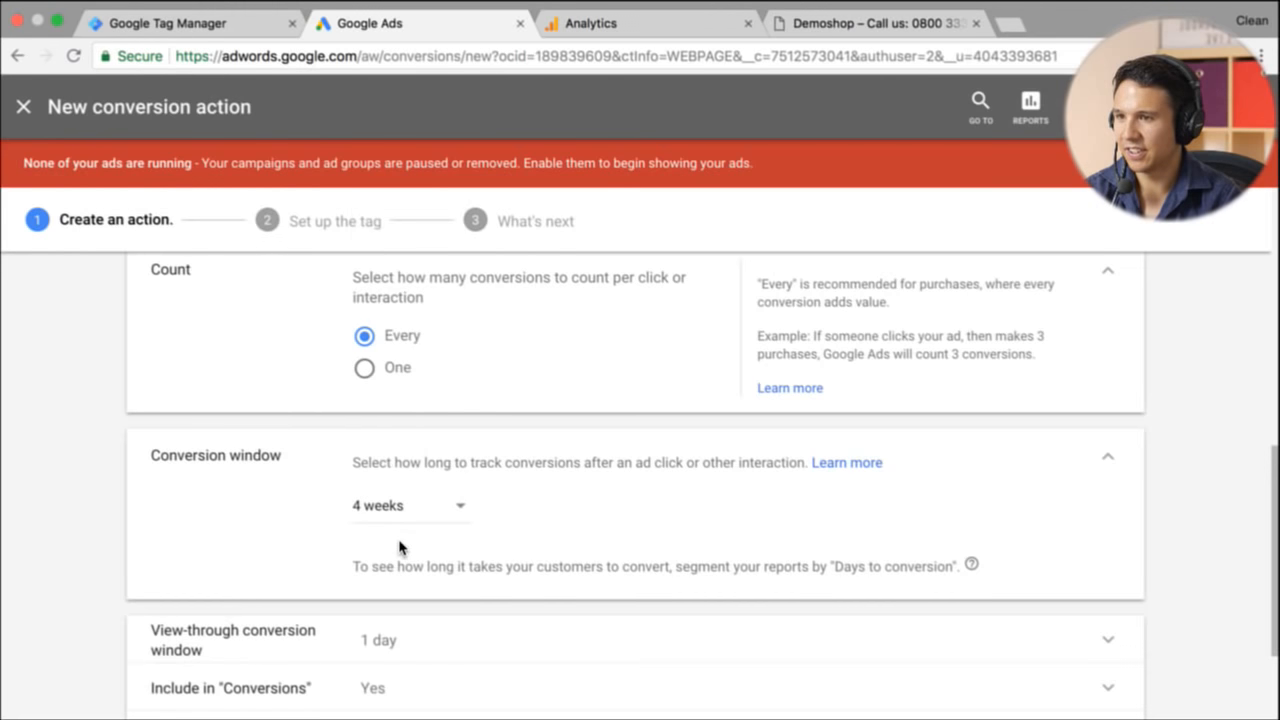
pyautogui.scroll(-3, 397, 545)
pyautogui.scroll(1, 242, 650)
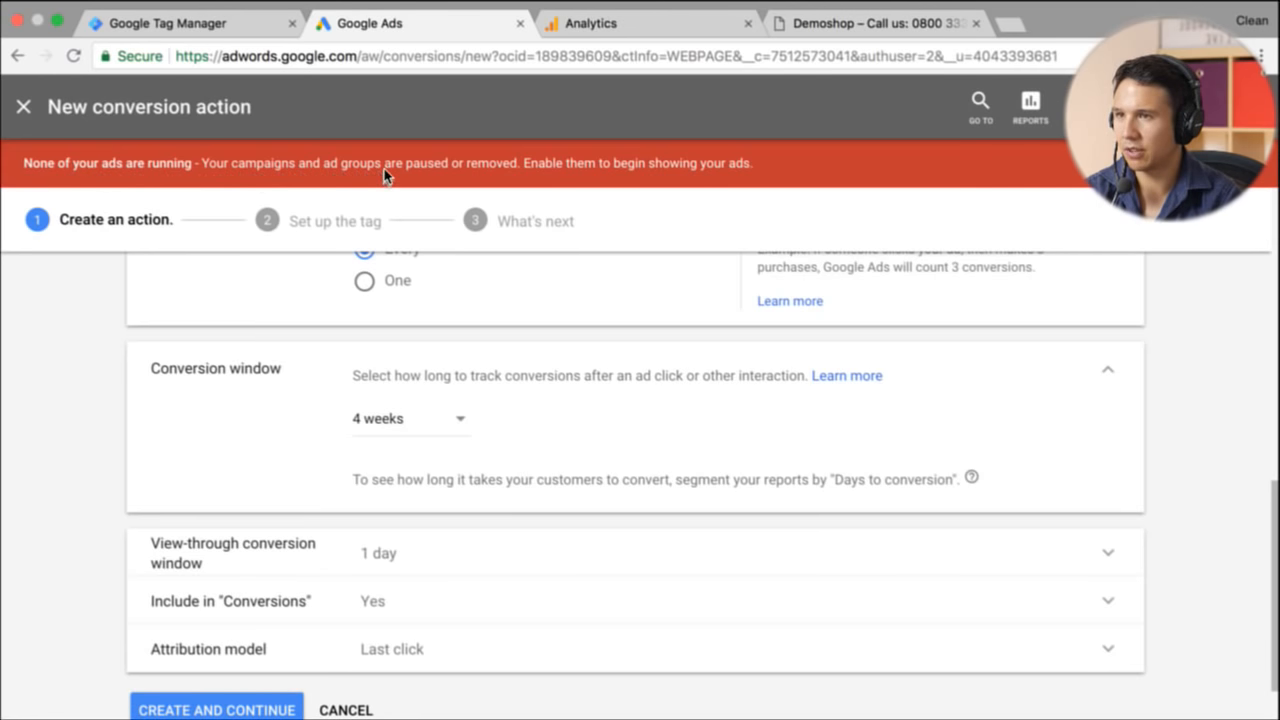
pyautogui.moveTo(4, 138)
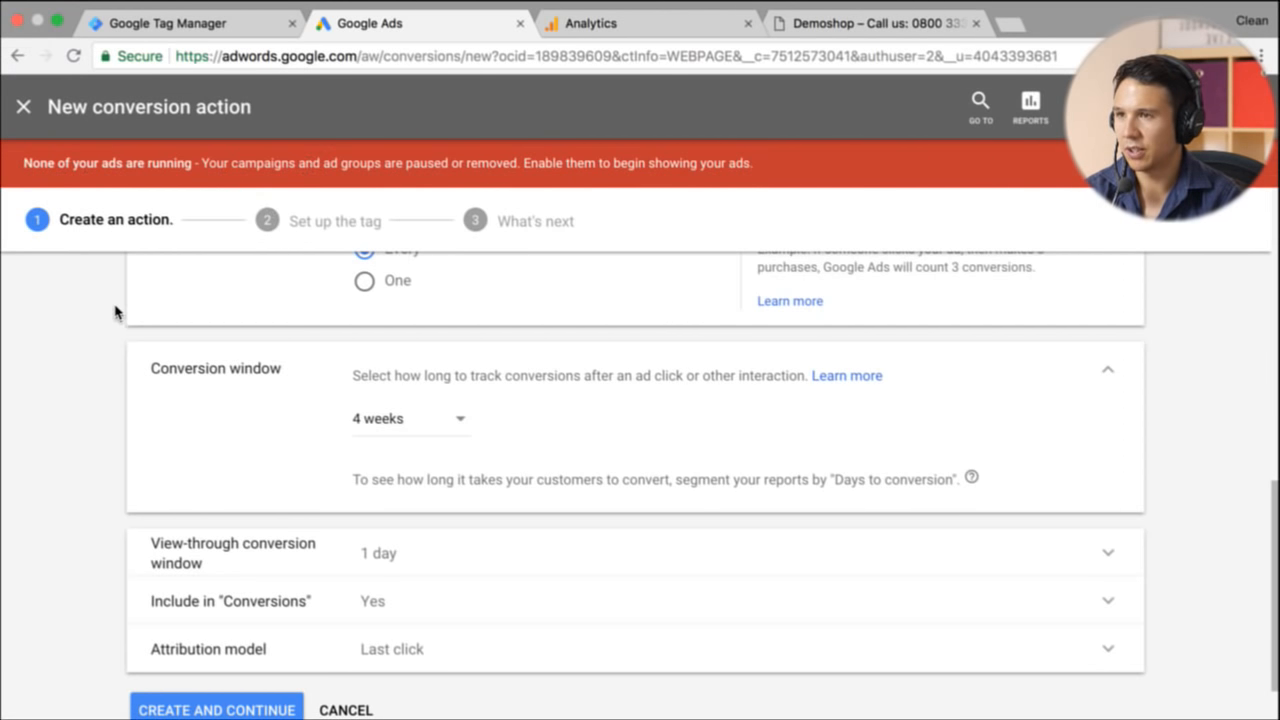
pyautogui.scroll(10, 115, 312)
pyautogui.scroll(-10, 115, 312)
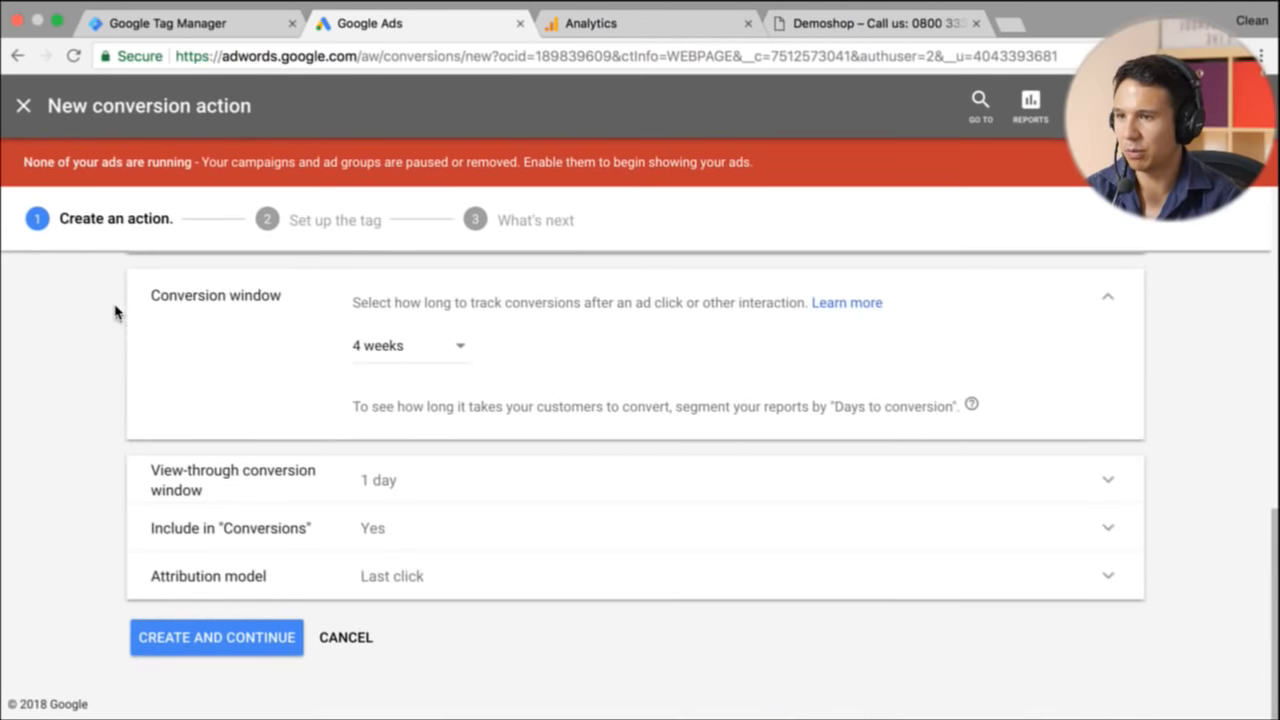
pyautogui.click(266, 654)
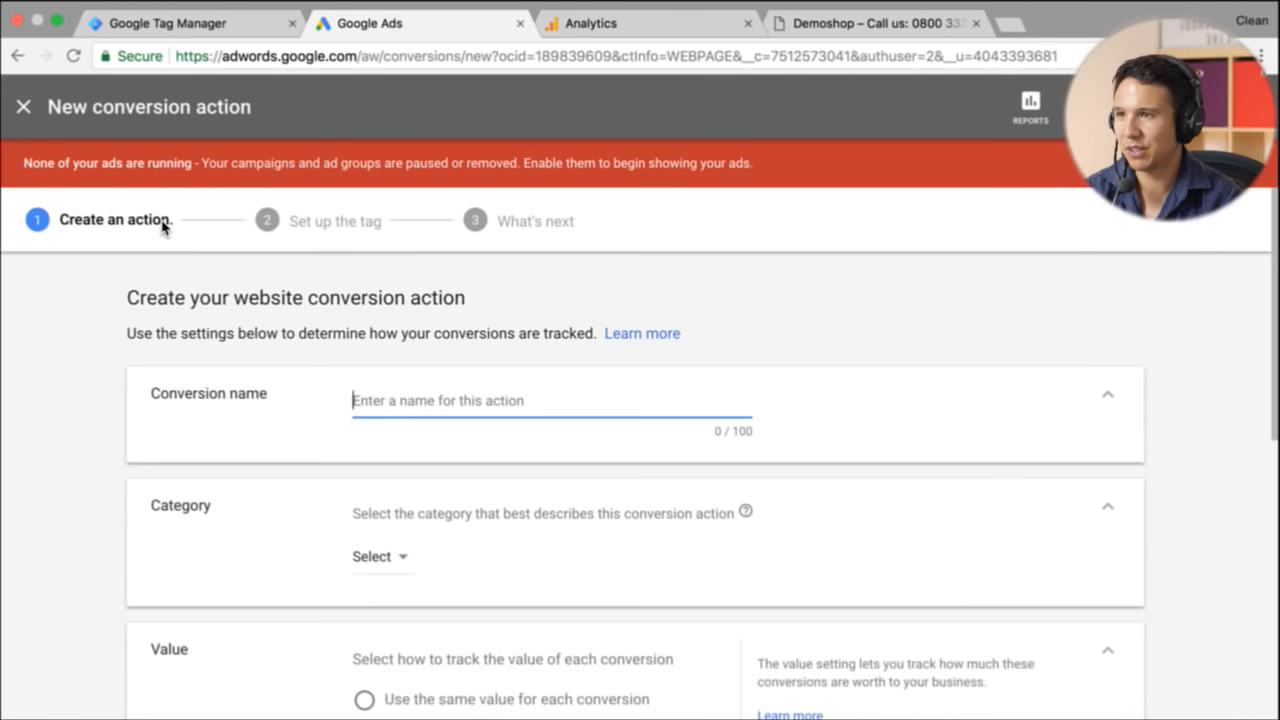
# Step: Name the conversion action PurchaseConversion and set its category to Purchase/Sale in the blank form
pyautogui.write('Pur')
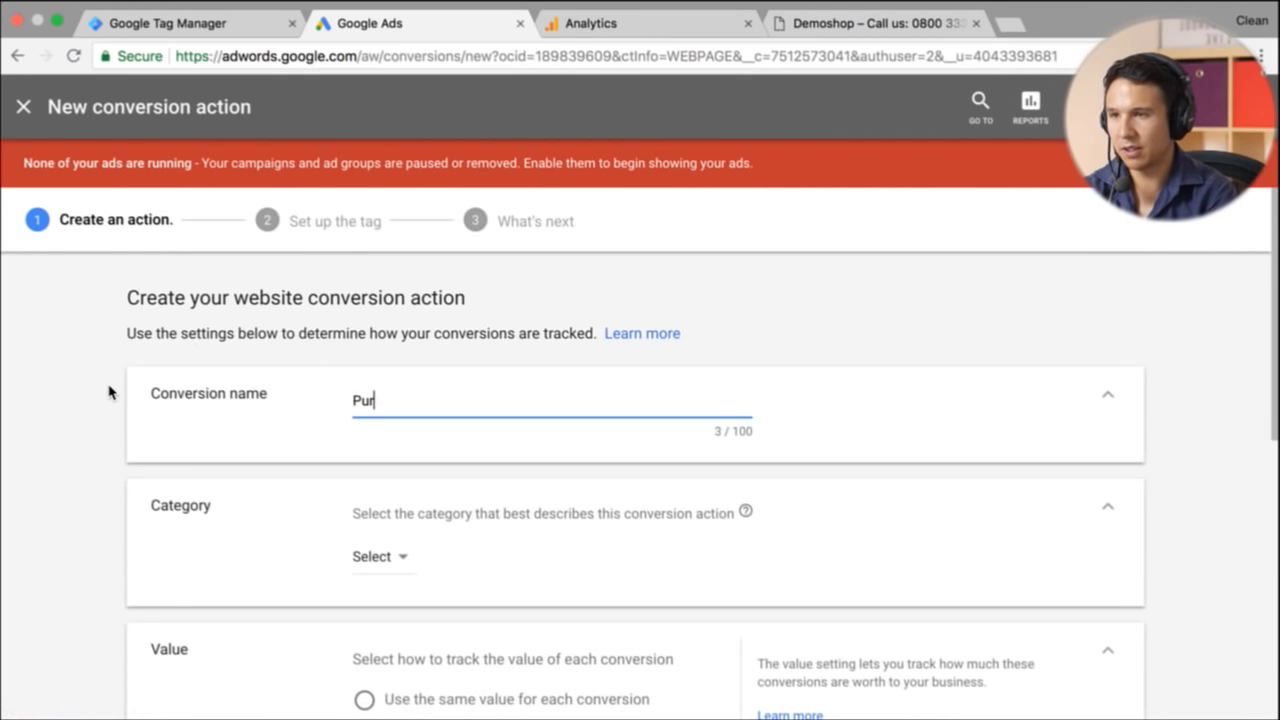
pyautogui.write('chaseConversion')
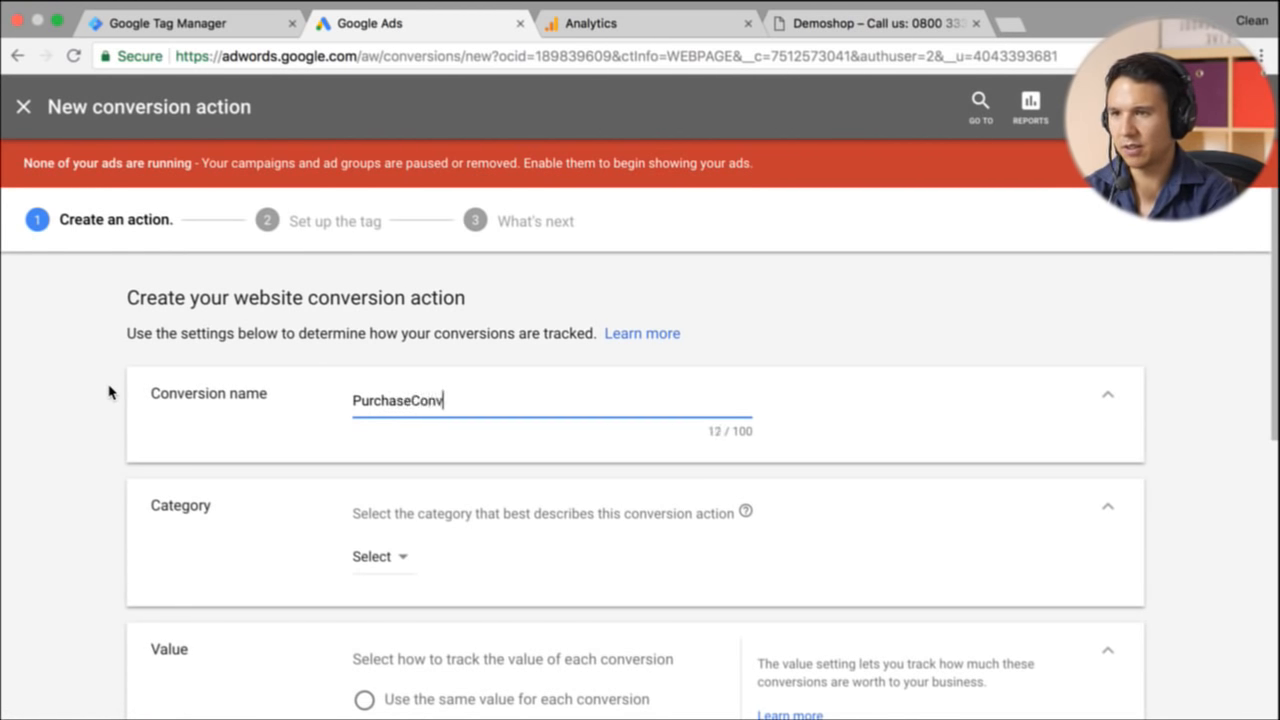
pyautogui.scroll(-2, 120, 516)
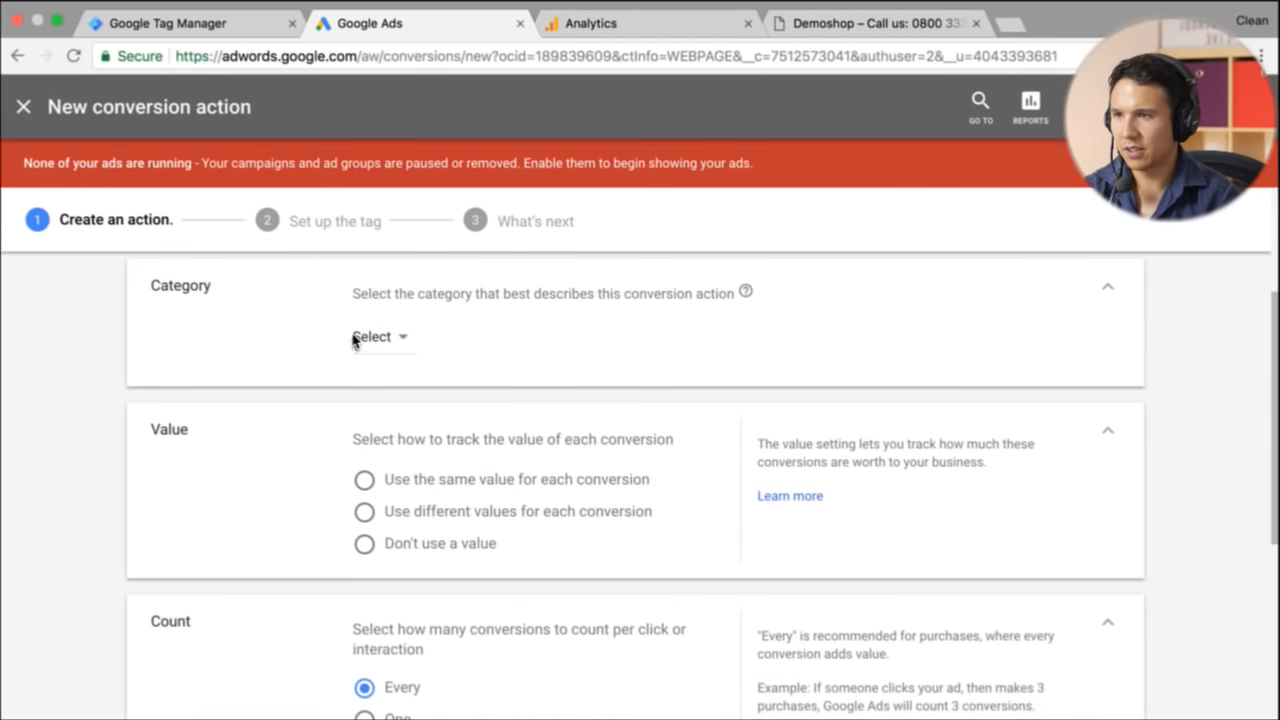
pyautogui.click(374, 338)
pyautogui.click(387, 392)
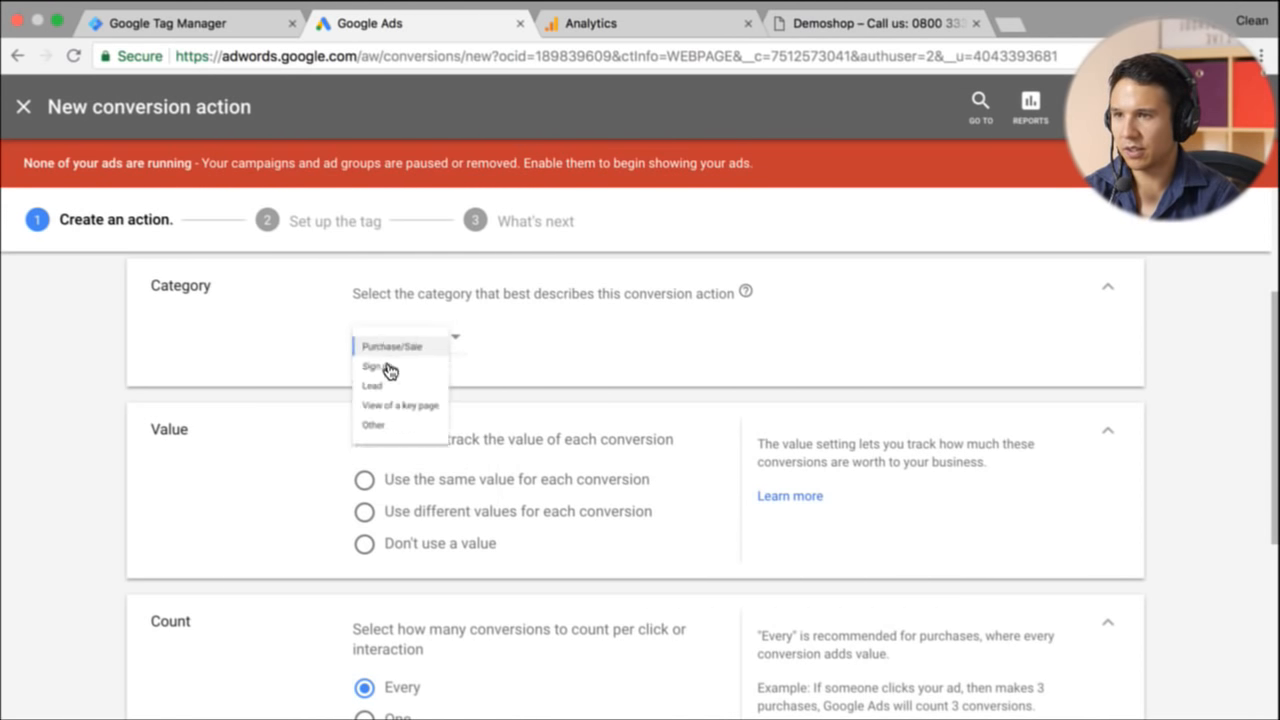
# Step: Set the value option to use different values for each conversion and create the conversion action
pyautogui.click(364, 511)
pyautogui.scroll(-5, 237, 600)
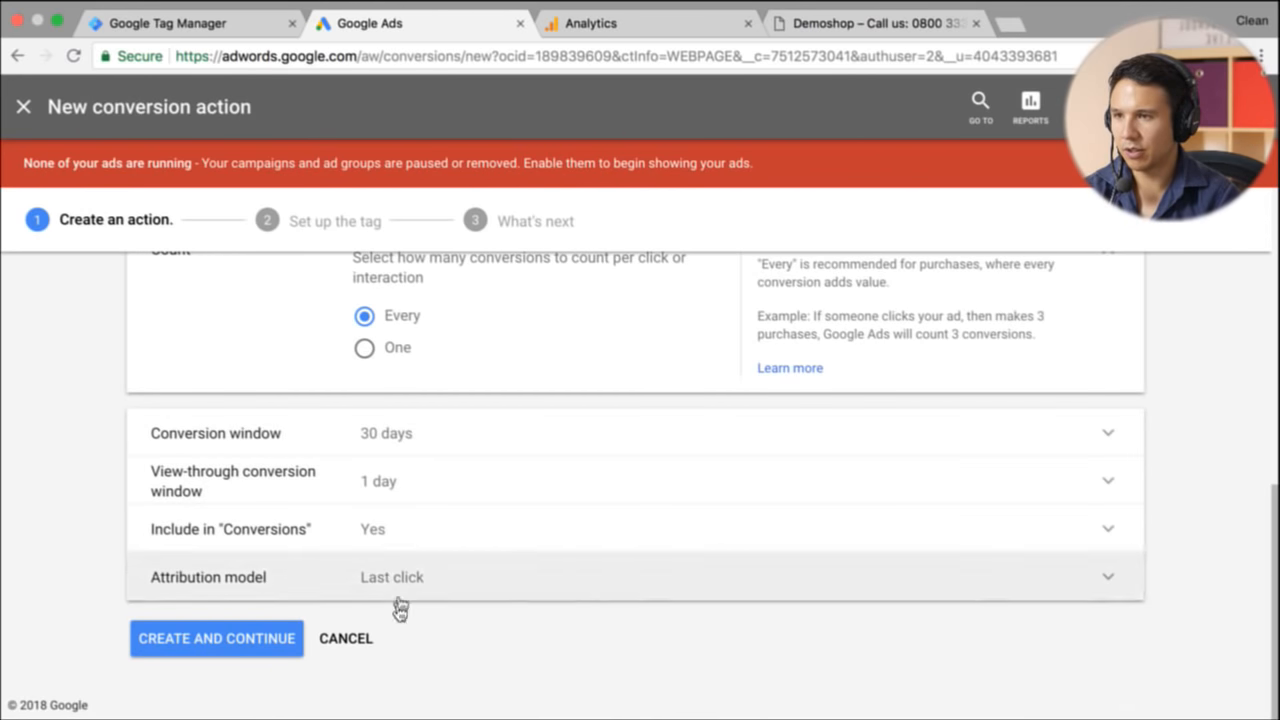
pyautogui.click(212, 640)
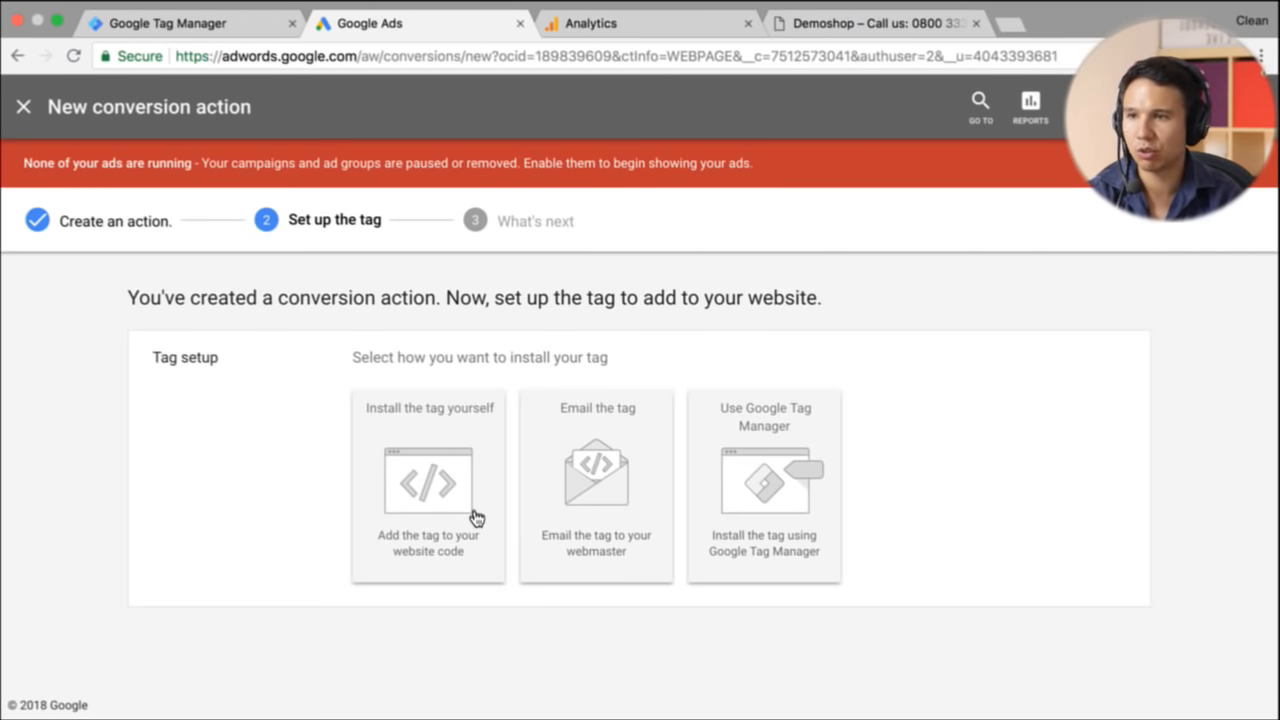
# Step: Choose Google Tag Manager as the tag installation method and view its setup instructions
pyautogui.click(789, 484)
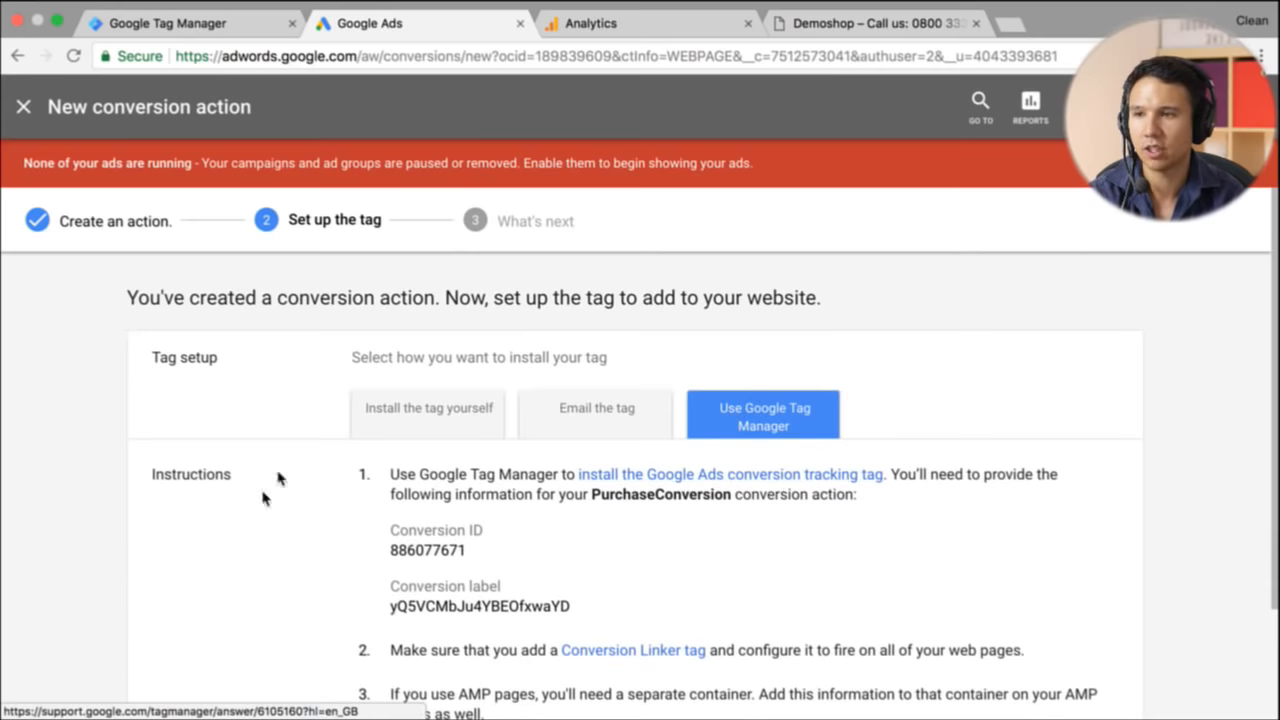
pyautogui.scroll(-3, 628, 597)
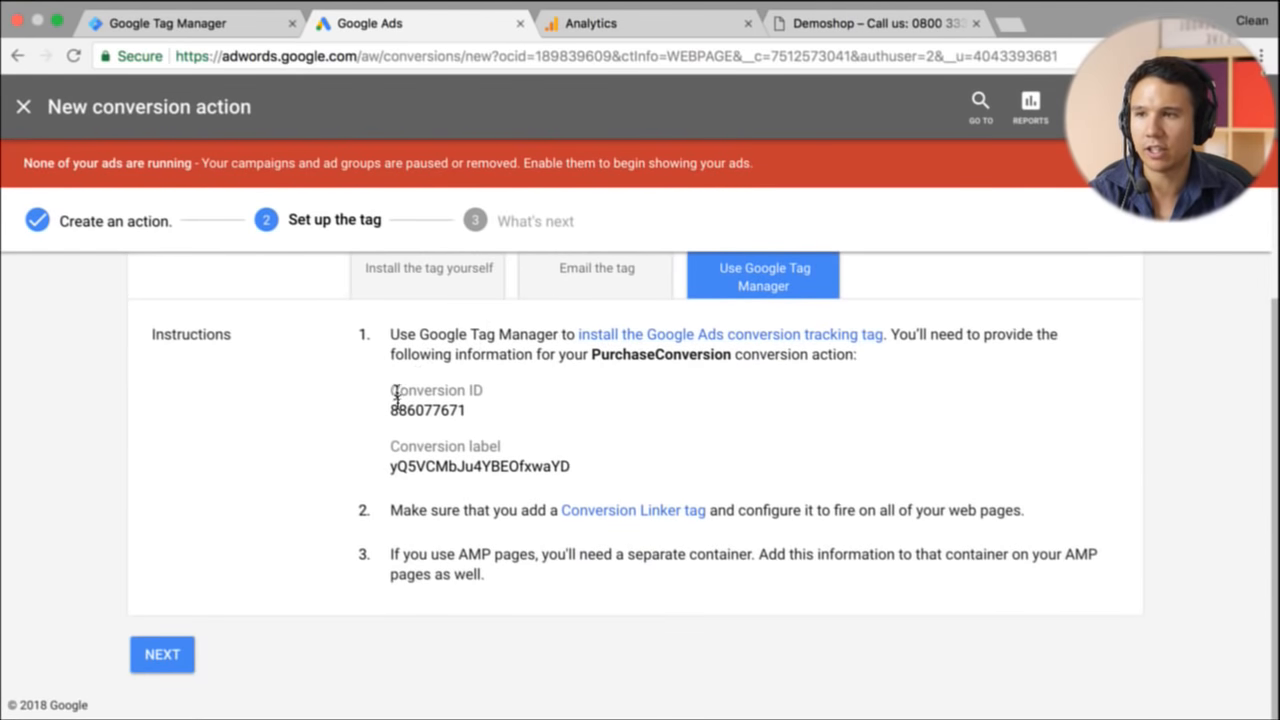
# Step: Switch to Google Tag Manager and start a new tag with Conversion Linker as its tag type
pyautogui.click(171, 25)
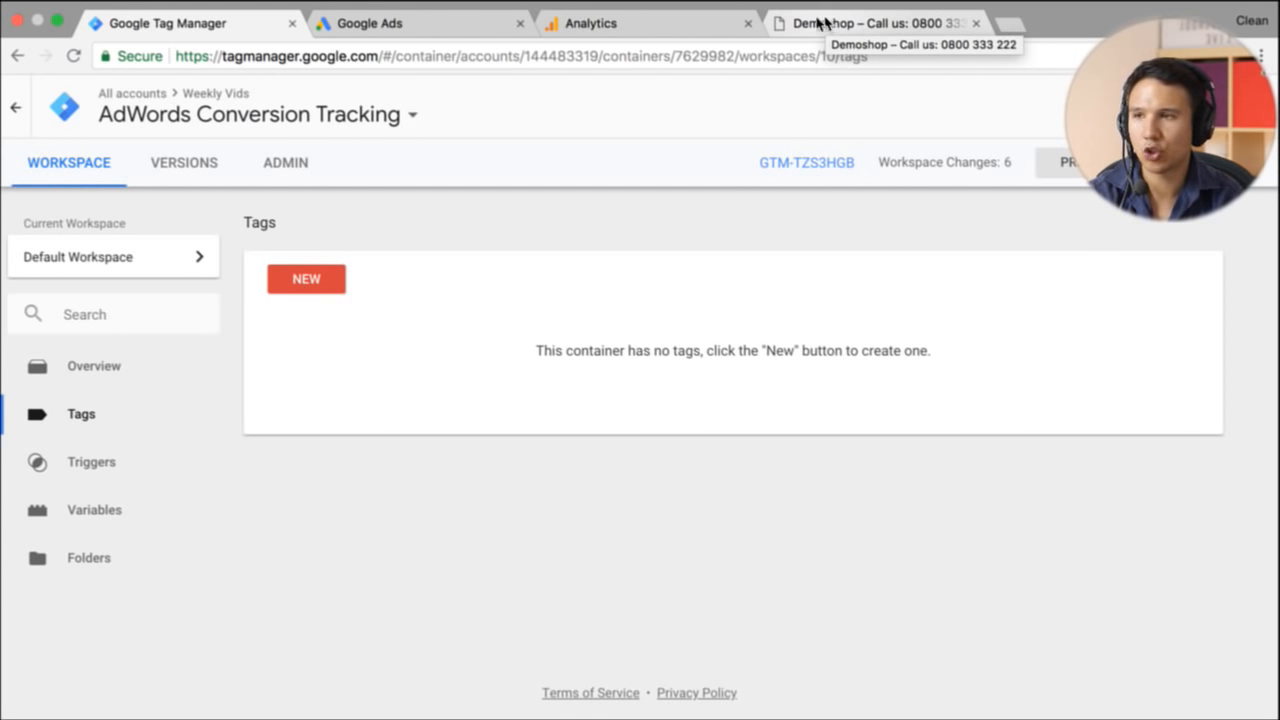
pyautogui.click(307, 291)
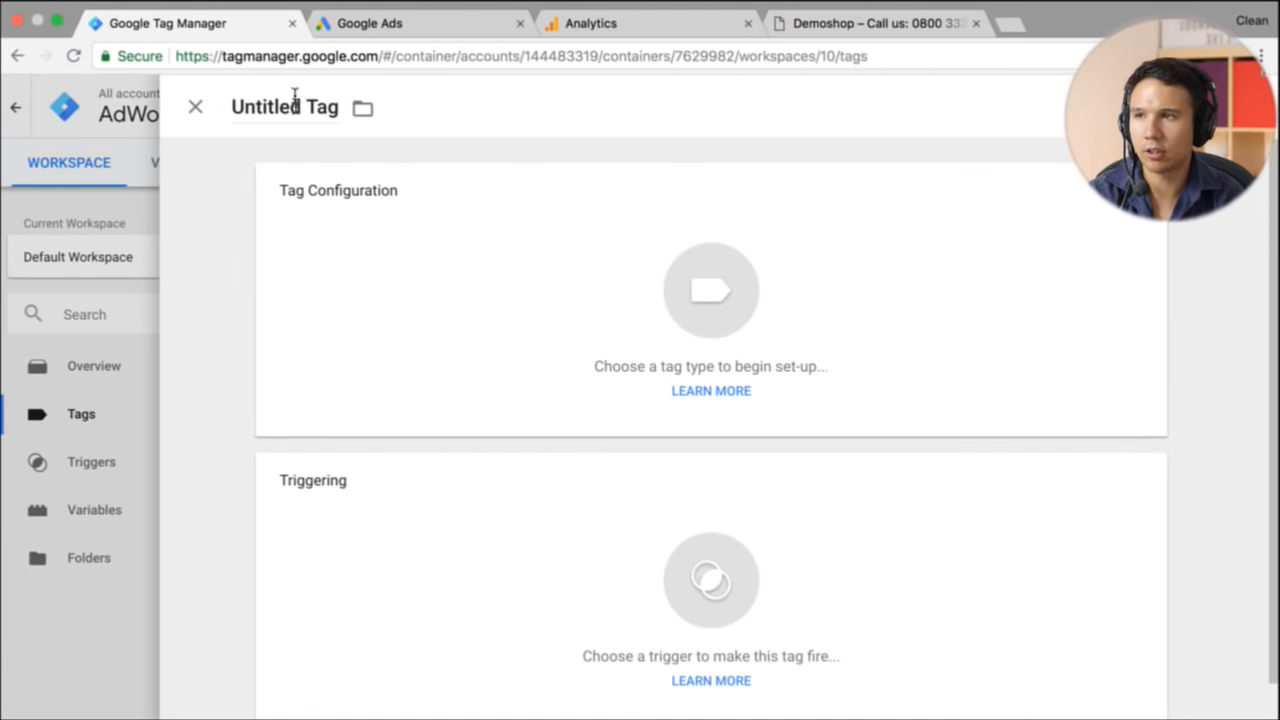
pyautogui.click(571, 268)
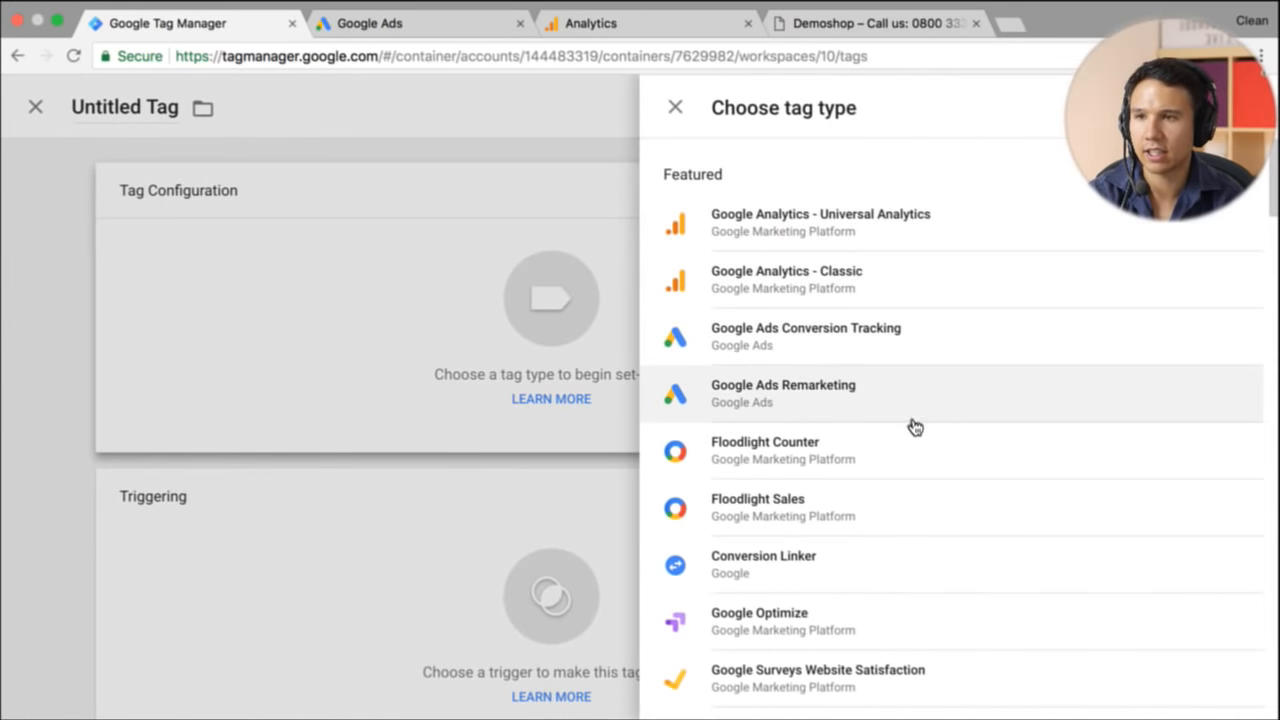
pyautogui.scroll(-3, 915, 427)
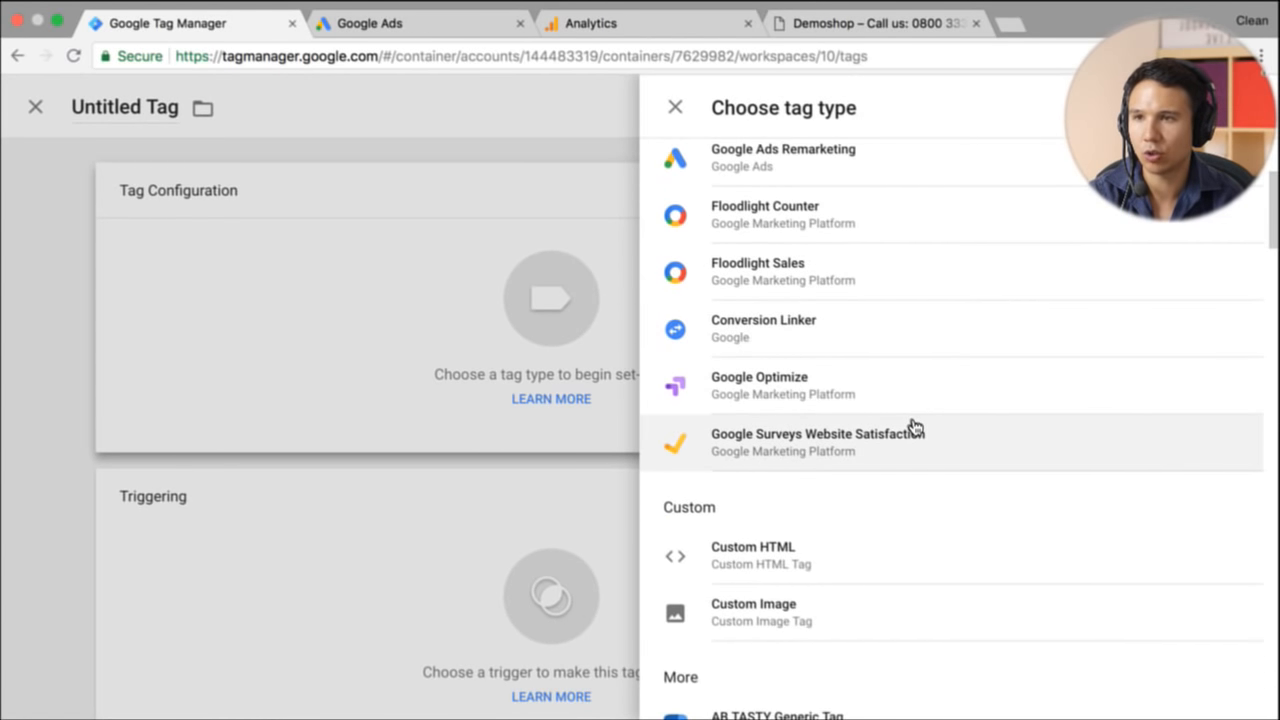
pyautogui.scroll(1, 911, 425)
pyautogui.click(806, 376)
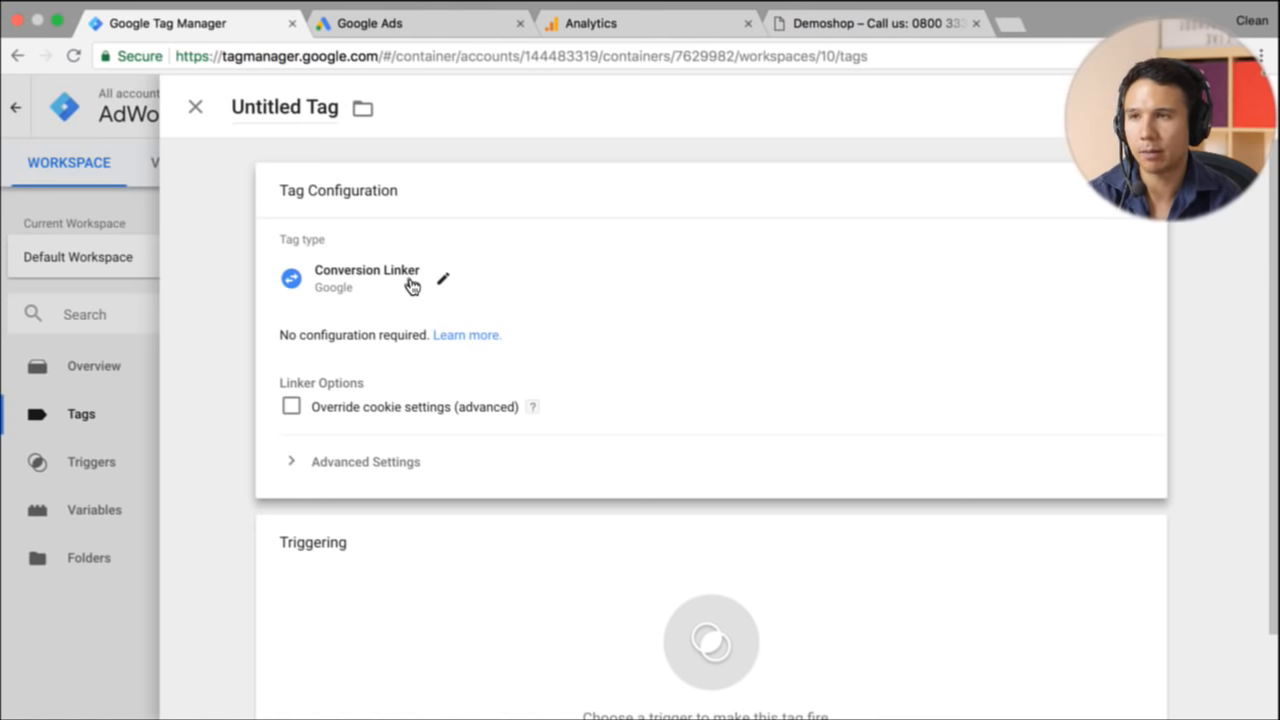
# Step: Name the tag Conversion Linker - All Pages, assign the All Pages trigger to it, and save it
pyautogui.click(251, 106)
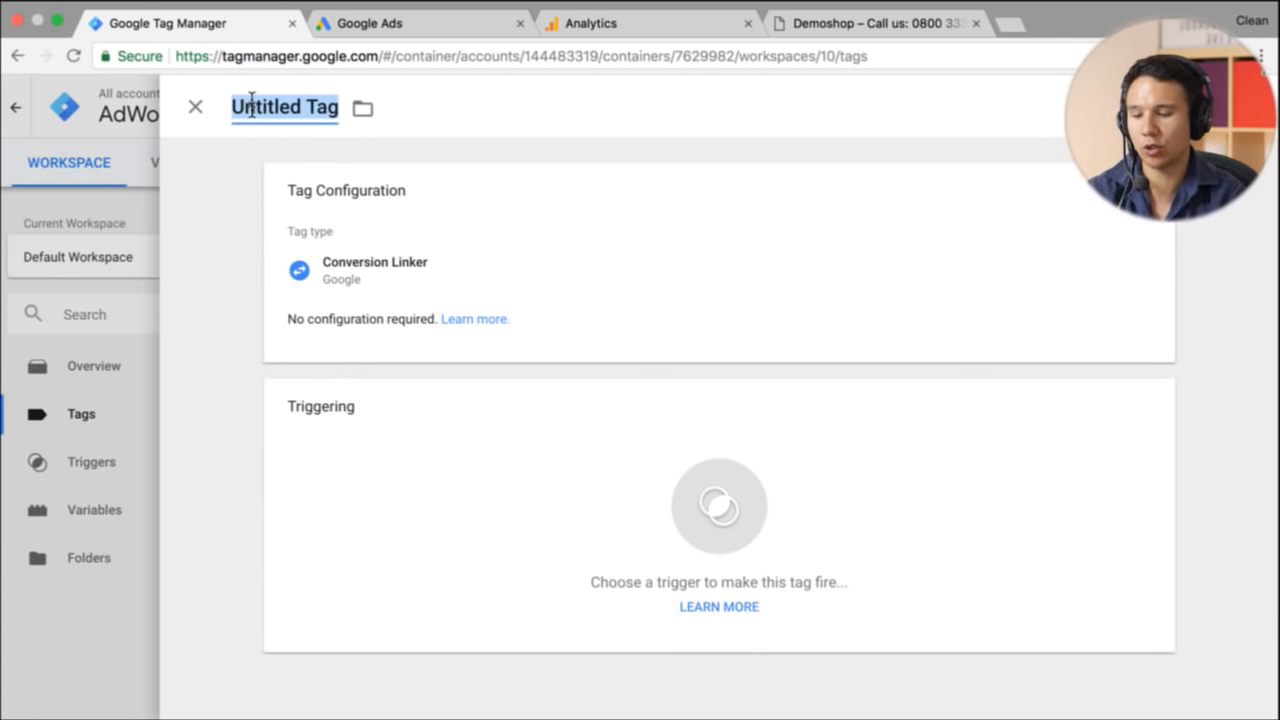
pyautogui.write('Convers')
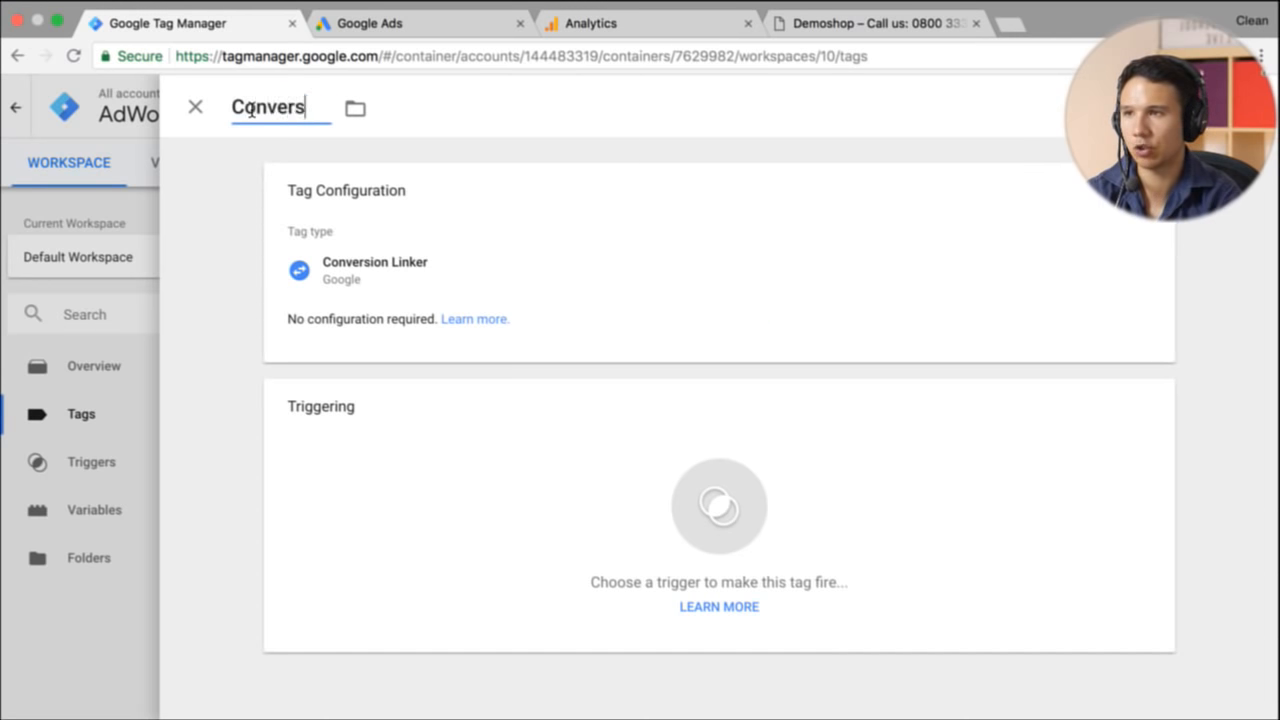
pyautogui.write('ion Linker -')
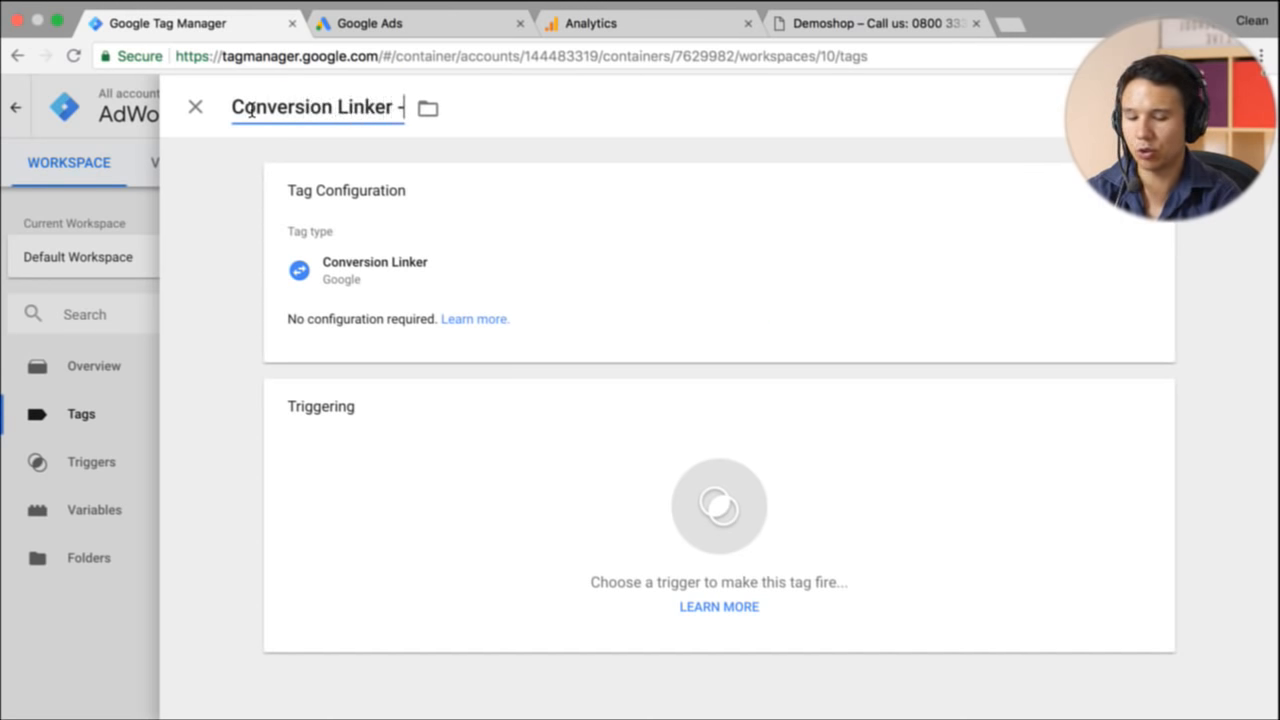
pyautogui.write(' All Pages')
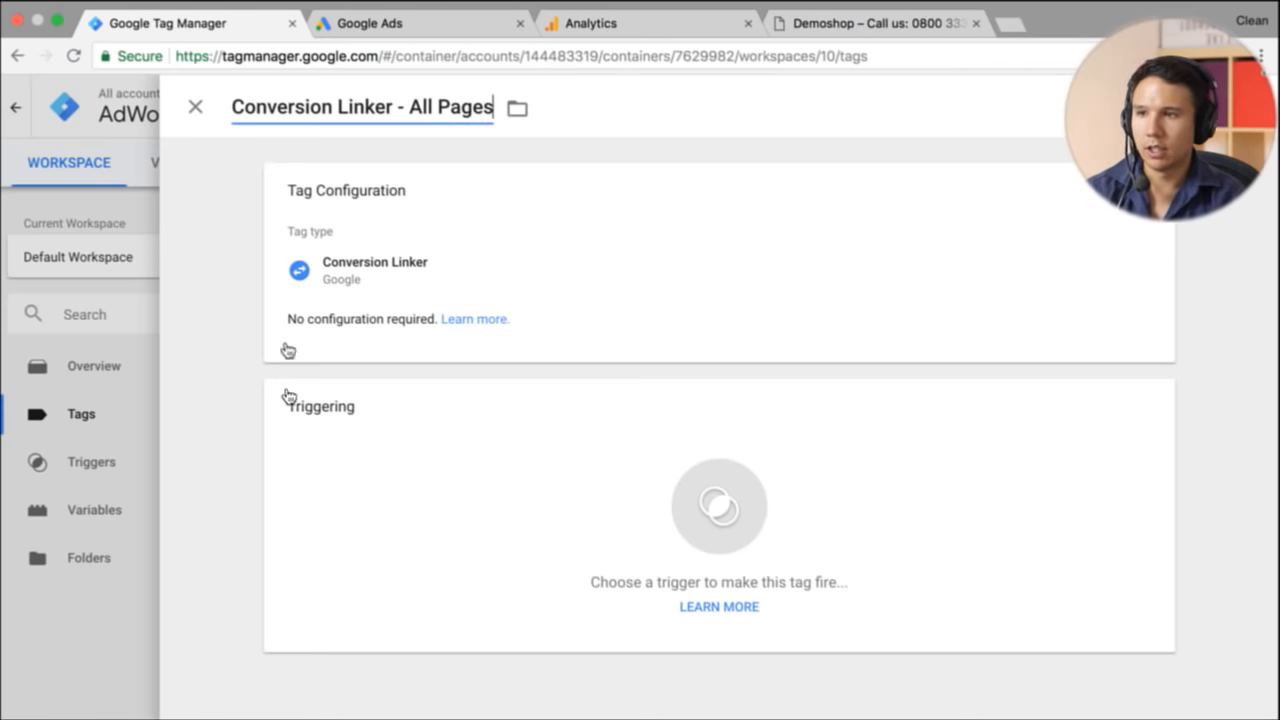
pyautogui.click(314, 519)
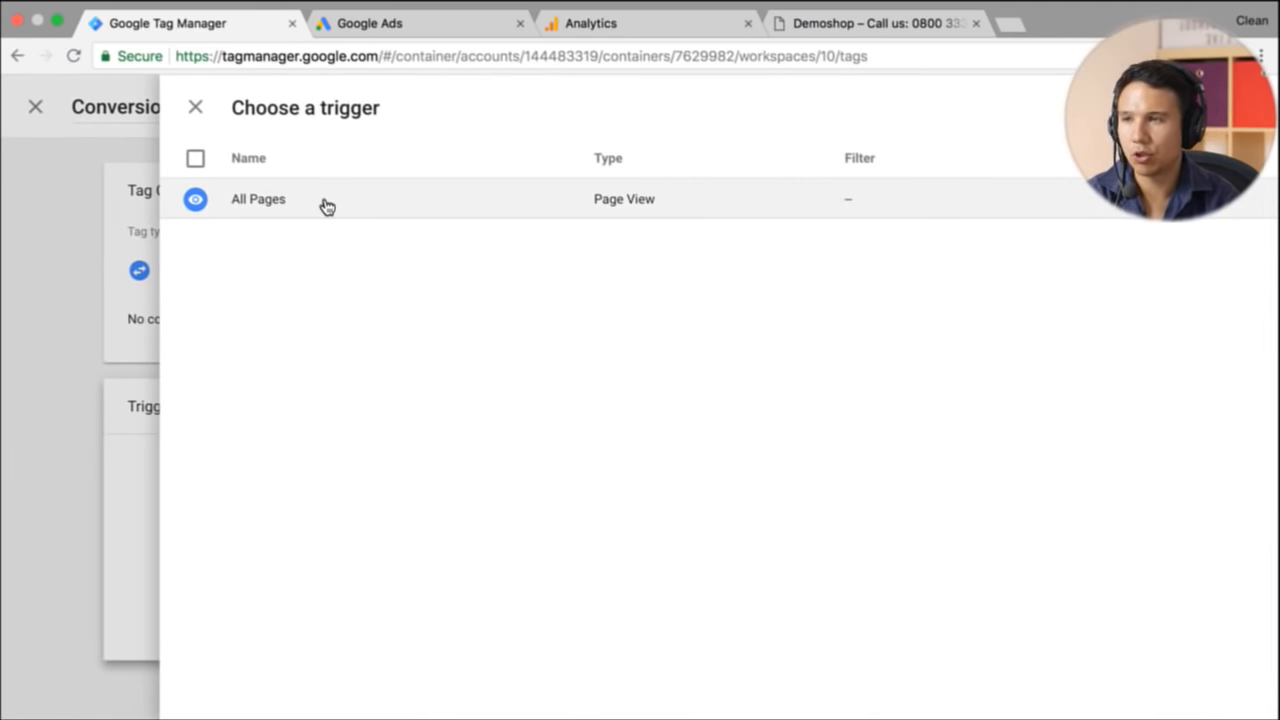
pyautogui.click(329, 206)
pyautogui.click(1194, 107)
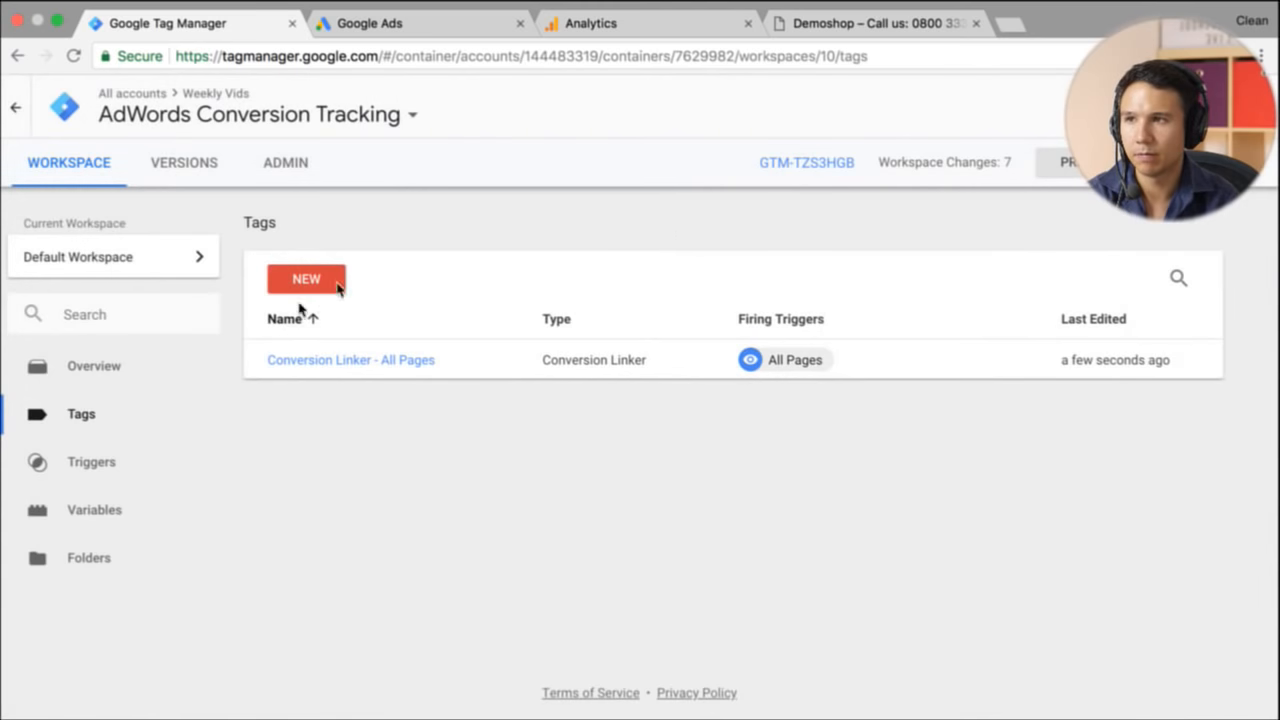
# Step: Start preview mode for the workspace and reload the Demoshop page with the debug pane
pyautogui.click(1050, 162)
pyautogui.click(848, 26)
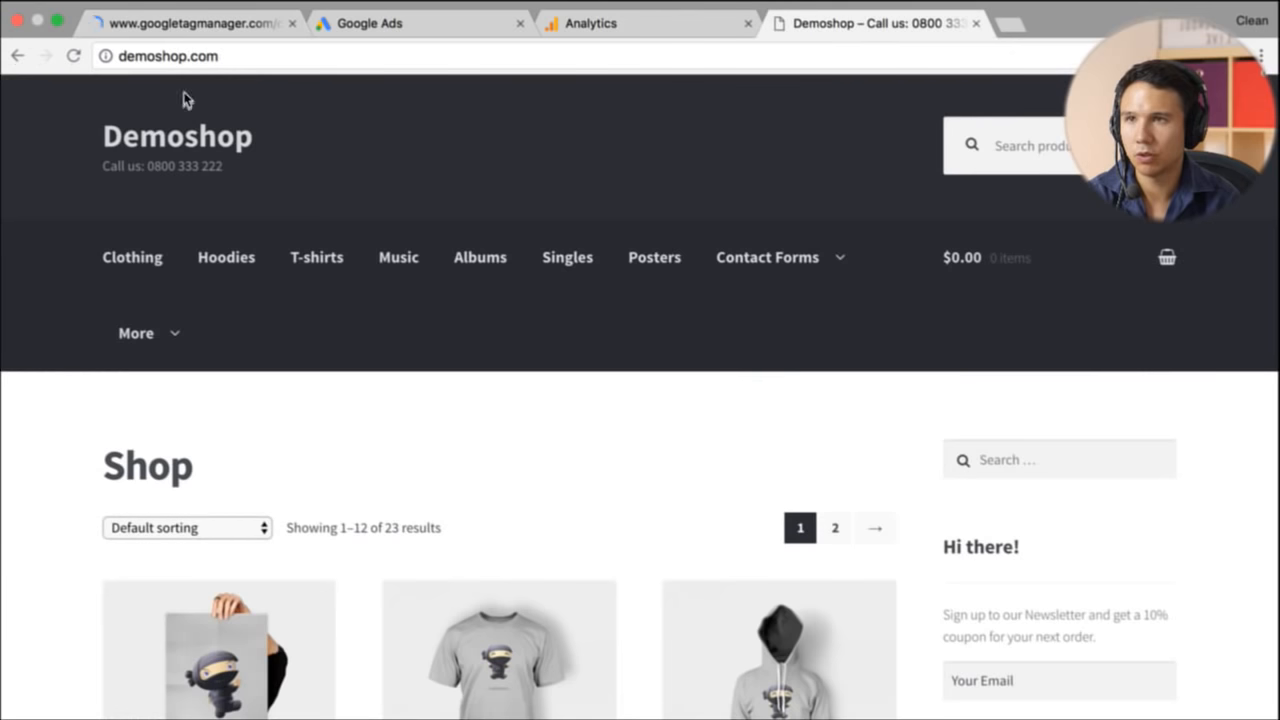
pyautogui.click(71, 57)
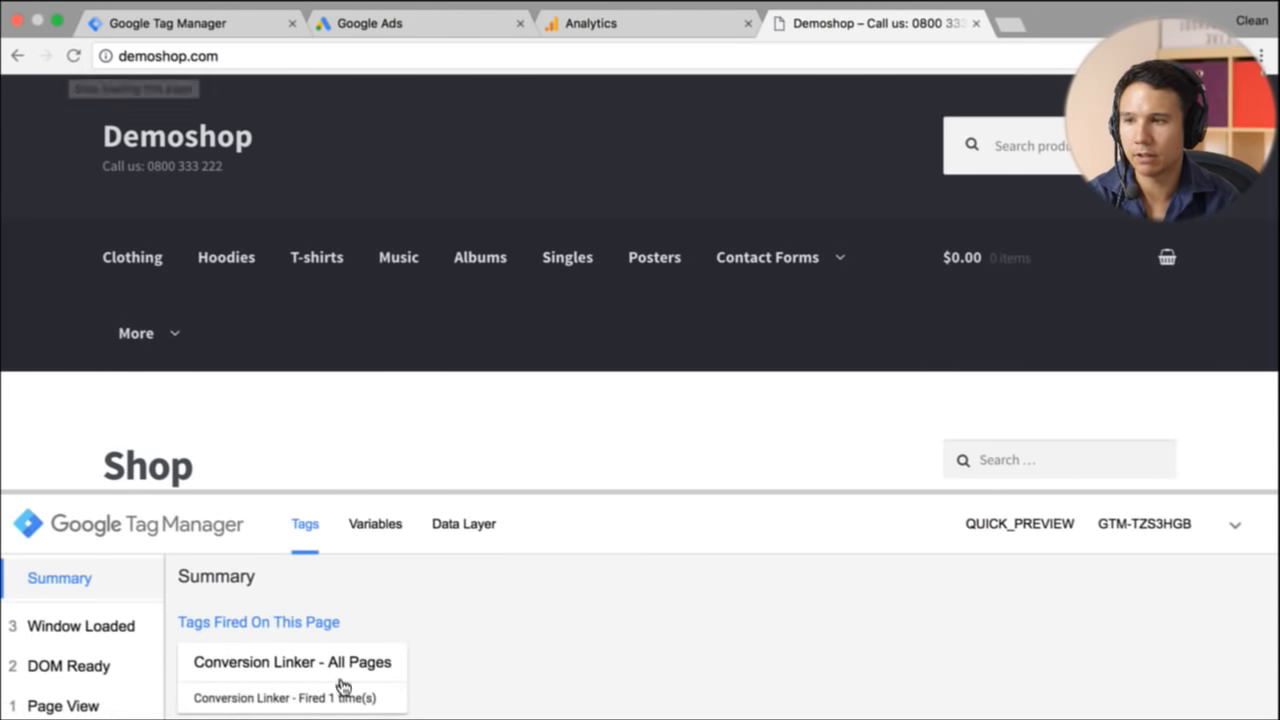
# Step: Add the Flying Ninja poster to the Demoshop cart and view the cart
pyautogui.scroll(-10, 457, 358)
pyautogui.scroll(-3, 457, 362)
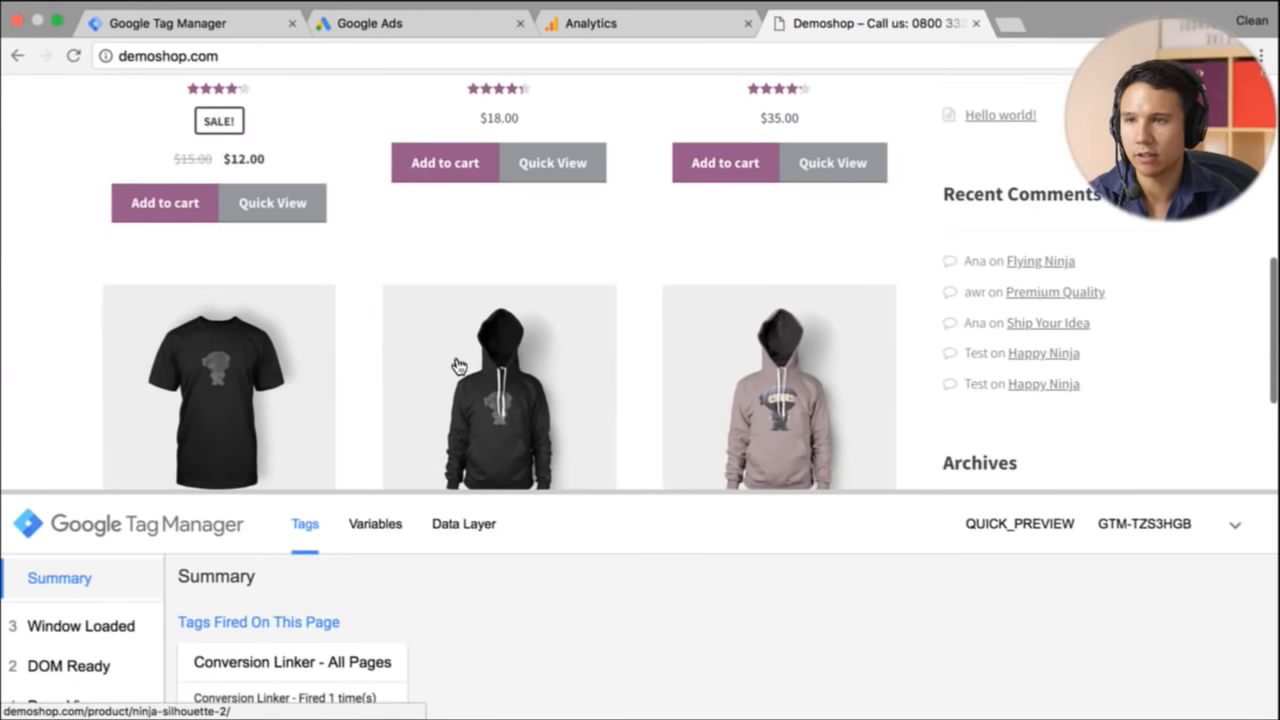
pyautogui.scroll(8, 457, 364)
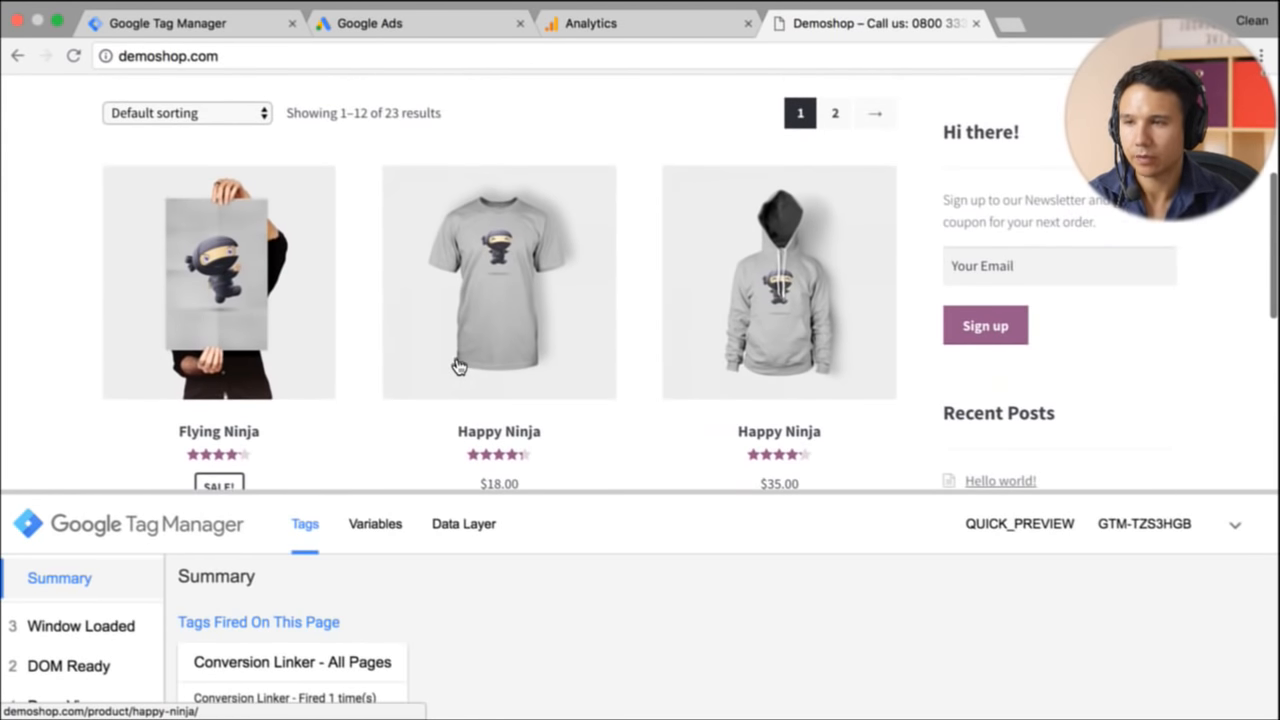
pyautogui.scroll(-3, 457, 364)
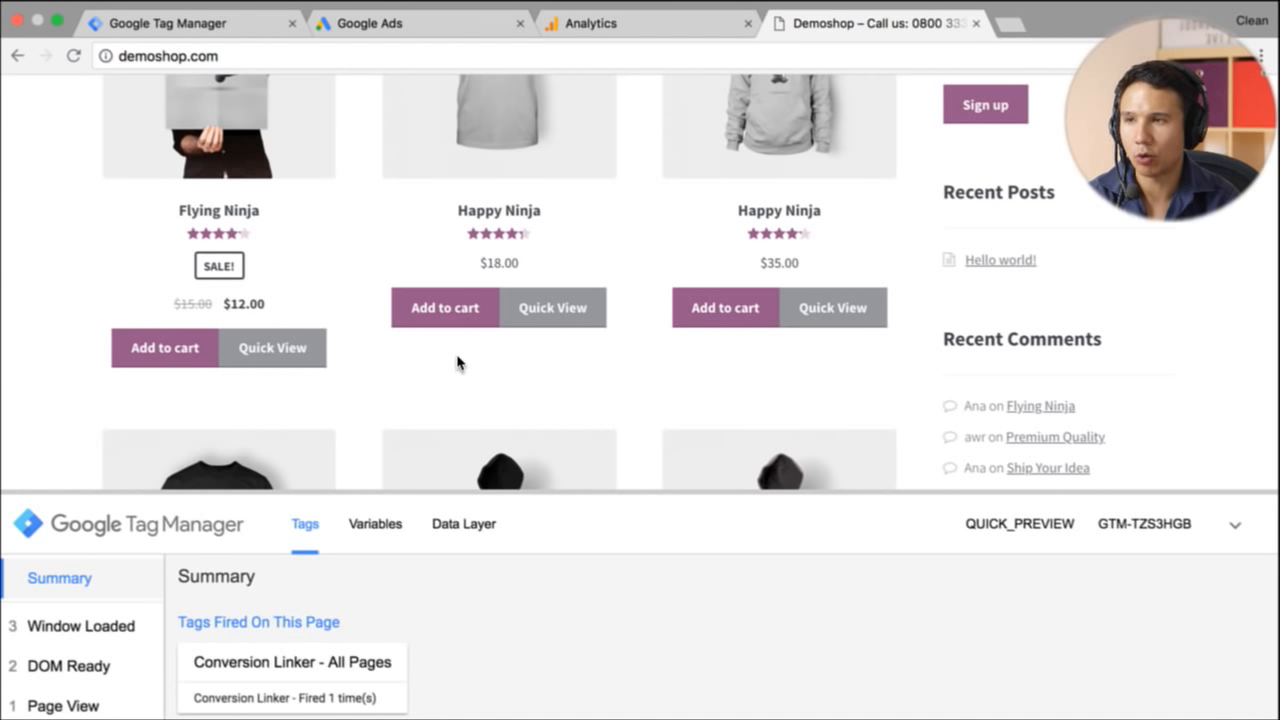
pyautogui.scroll(4, 457, 363)
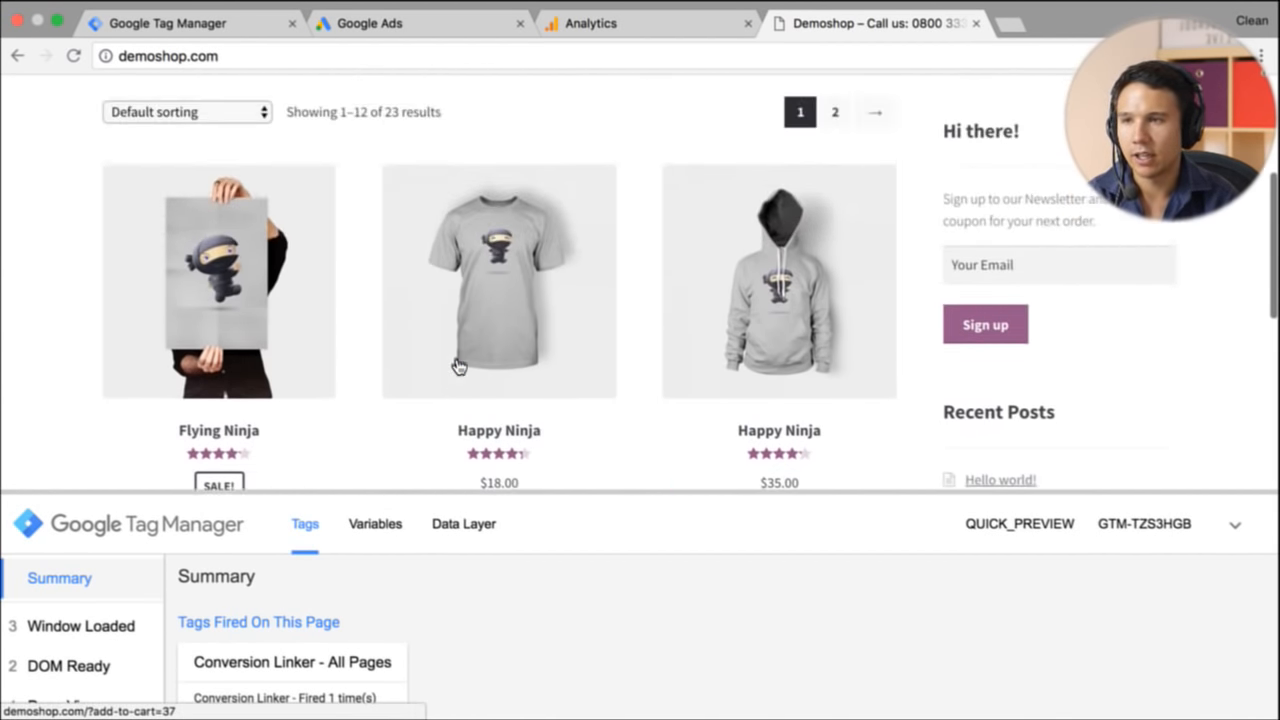
pyautogui.scroll(-2, 457, 364)
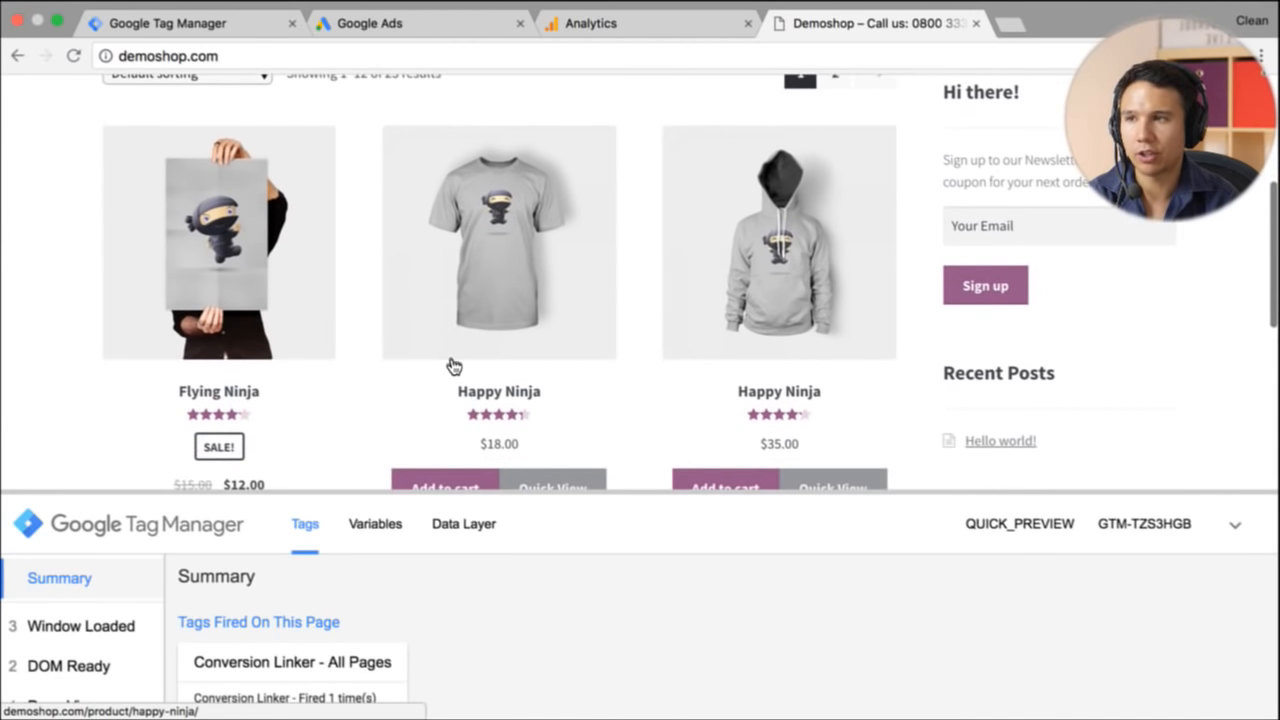
pyautogui.scroll(-2, 275, 355)
pyautogui.click(191, 400)
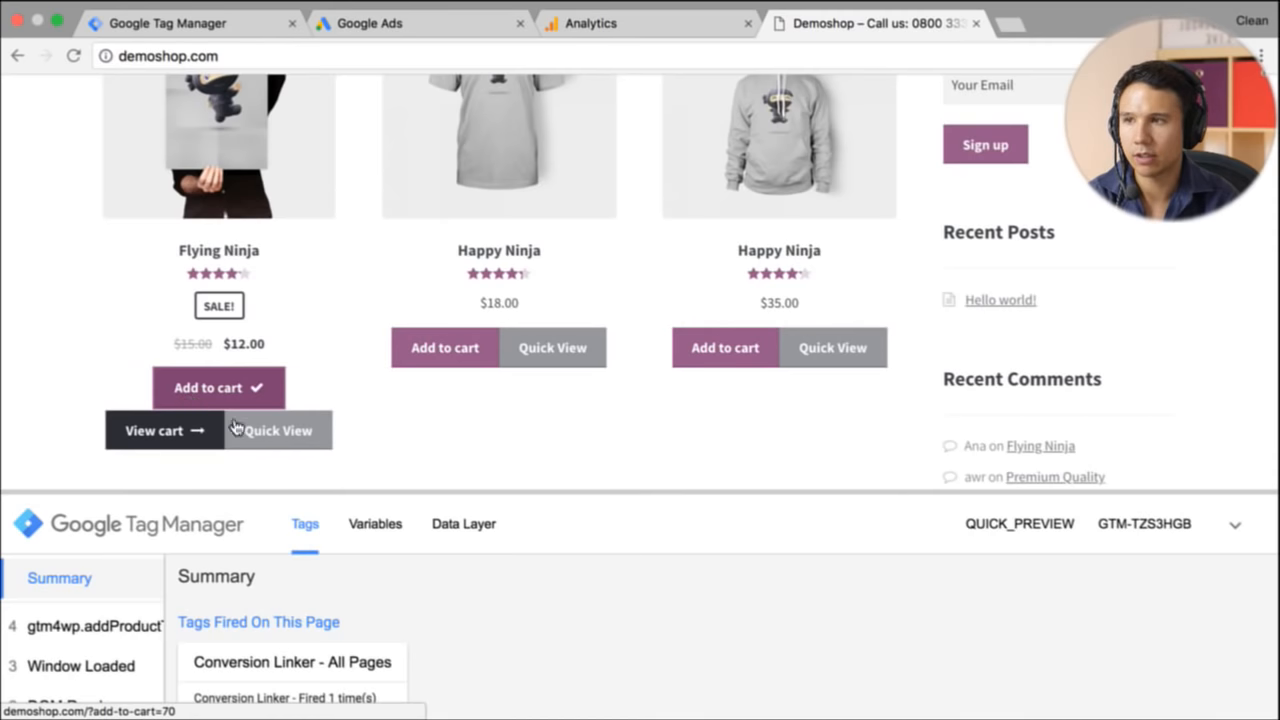
pyautogui.click(199, 436)
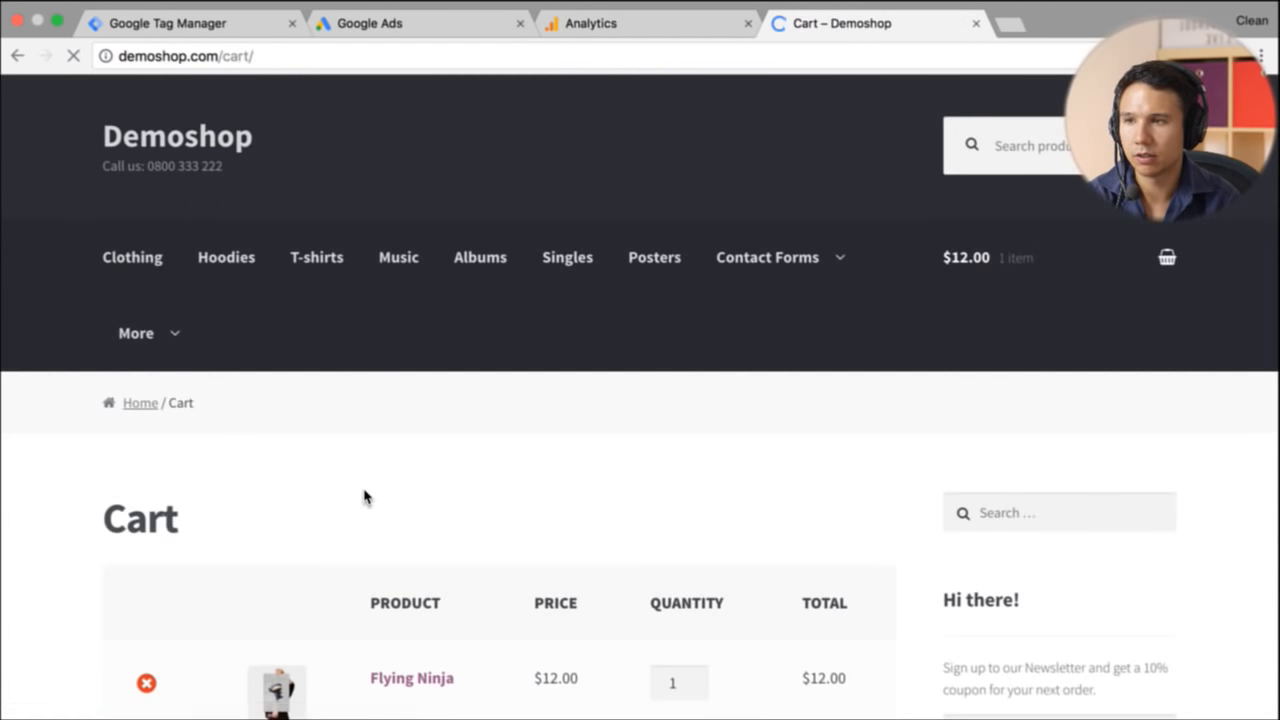
# Step: Proceed to checkout from the cart and place the test order with cash on delivery
pyautogui.scroll(-10, 363, 494)
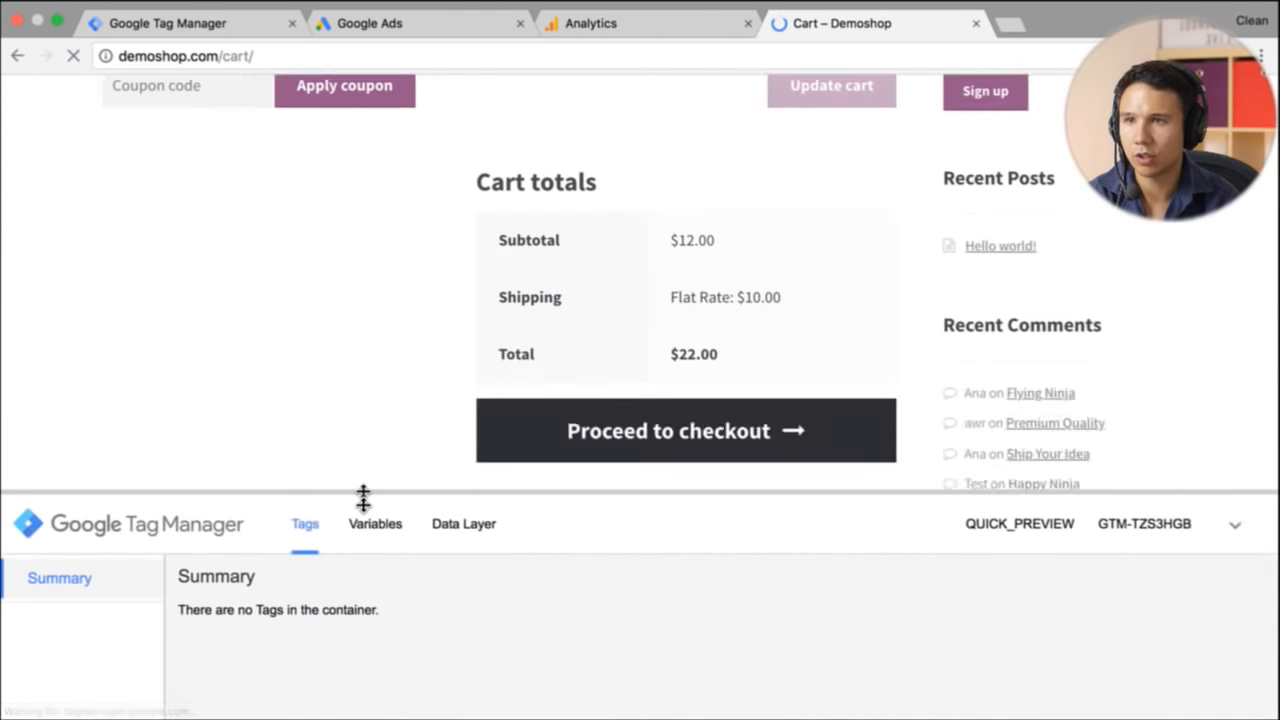
pyautogui.scroll(-6, 537, 234)
pyautogui.scroll(4, 537, 234)
pyautogui.click(612, 231)
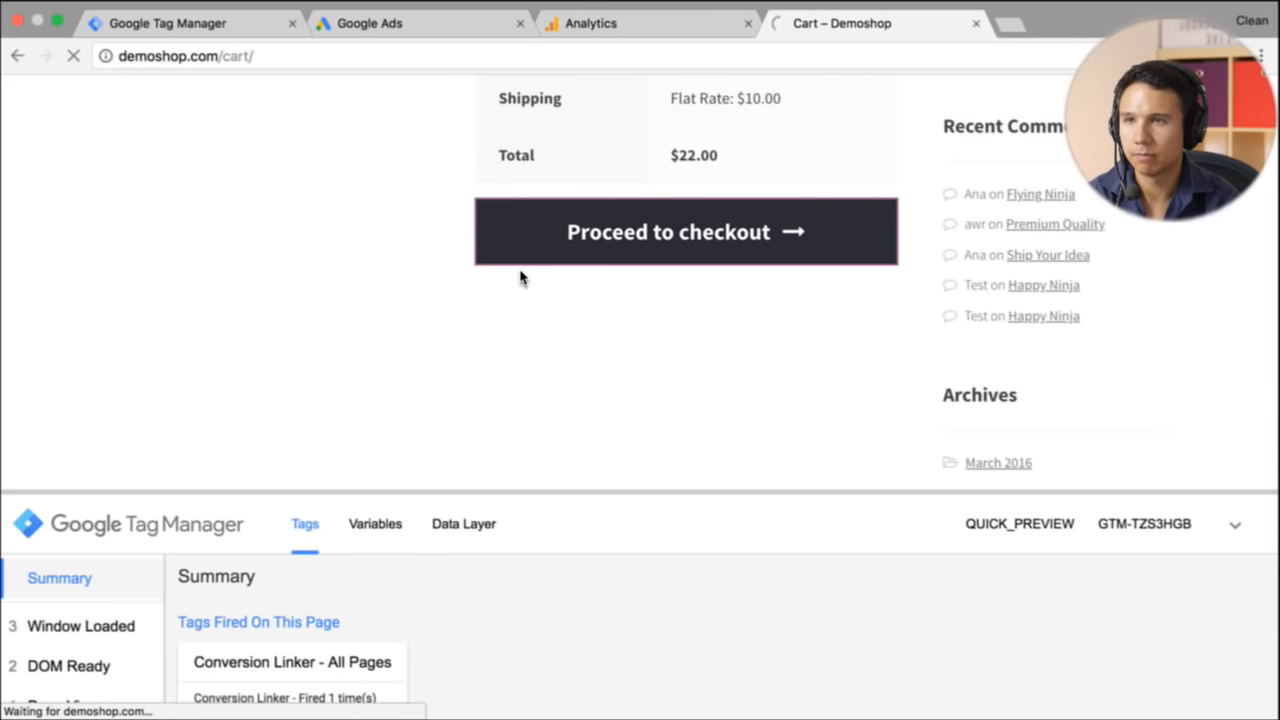
pyautogui.scroll(-10, 520, 277)
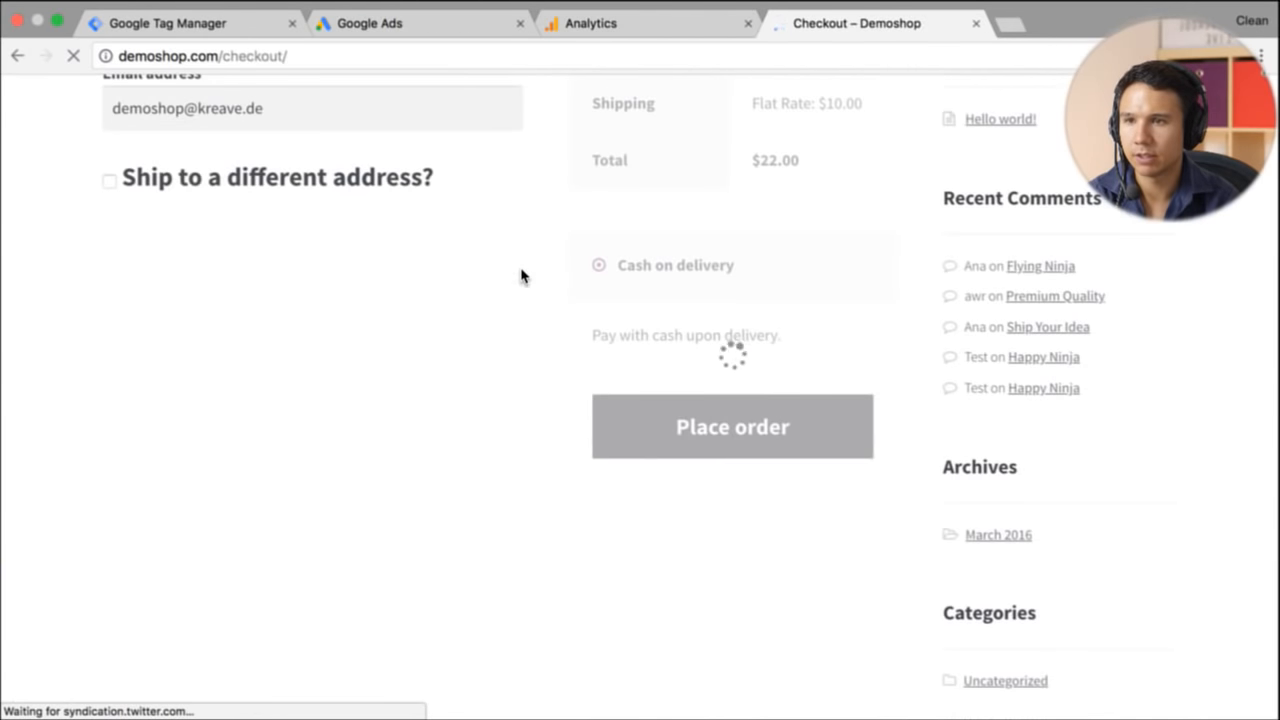
pyautogui.click(785, 447)
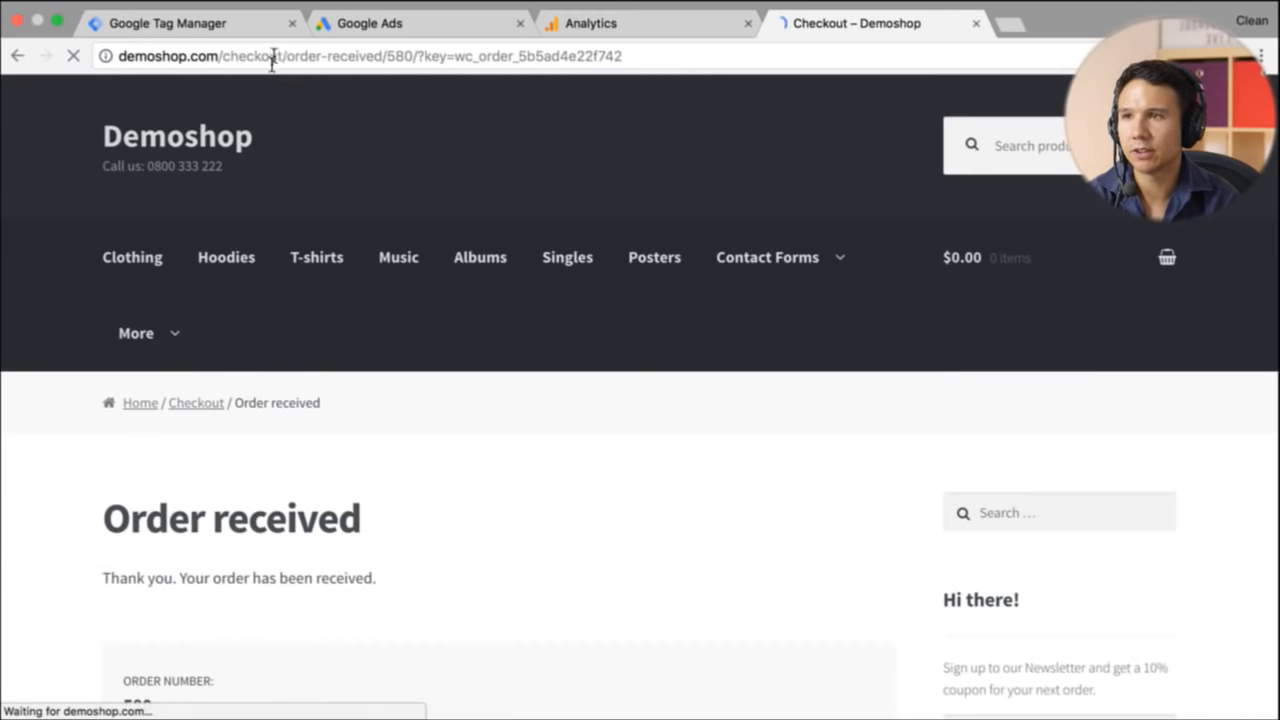
# Step: Examine the order confirmation page and select the order-received part of its URL
pyautogui.moveTo(286, 57); pyautogui.dragTo(388, 57)
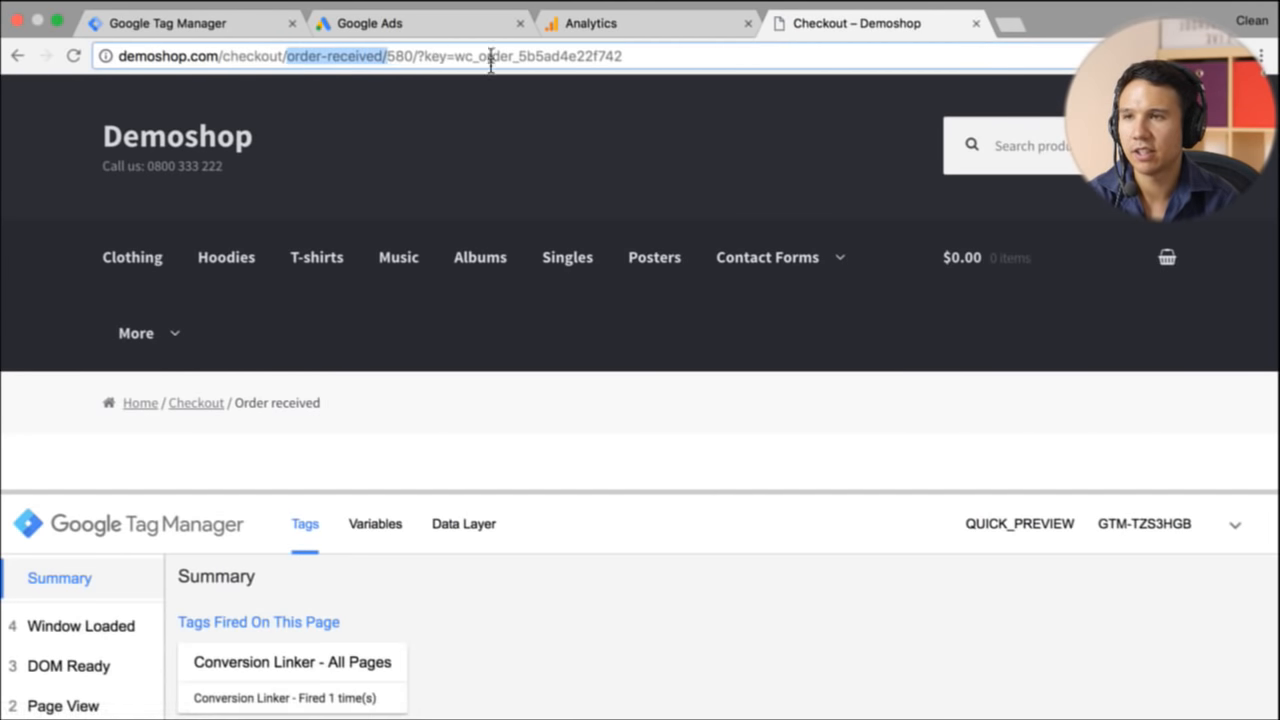
pyautogui.scroll(-8, 396, 178)
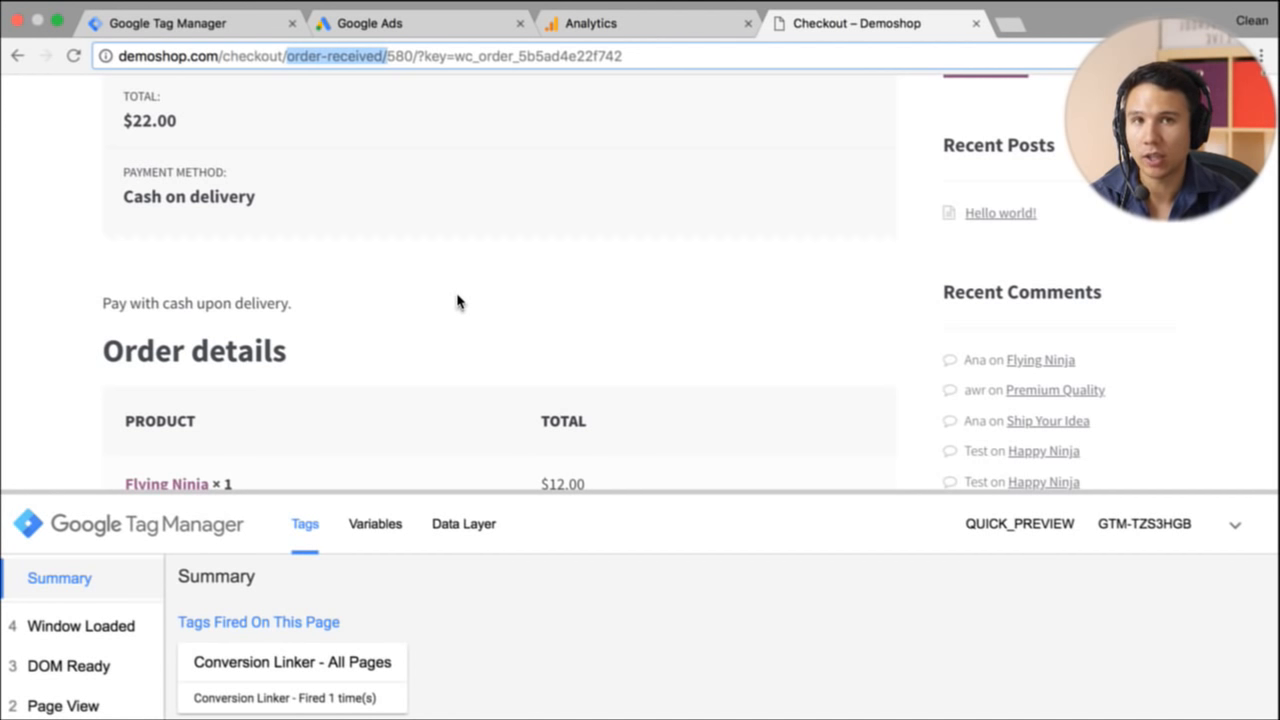
pyautogui.scroll(10, 457, 301)
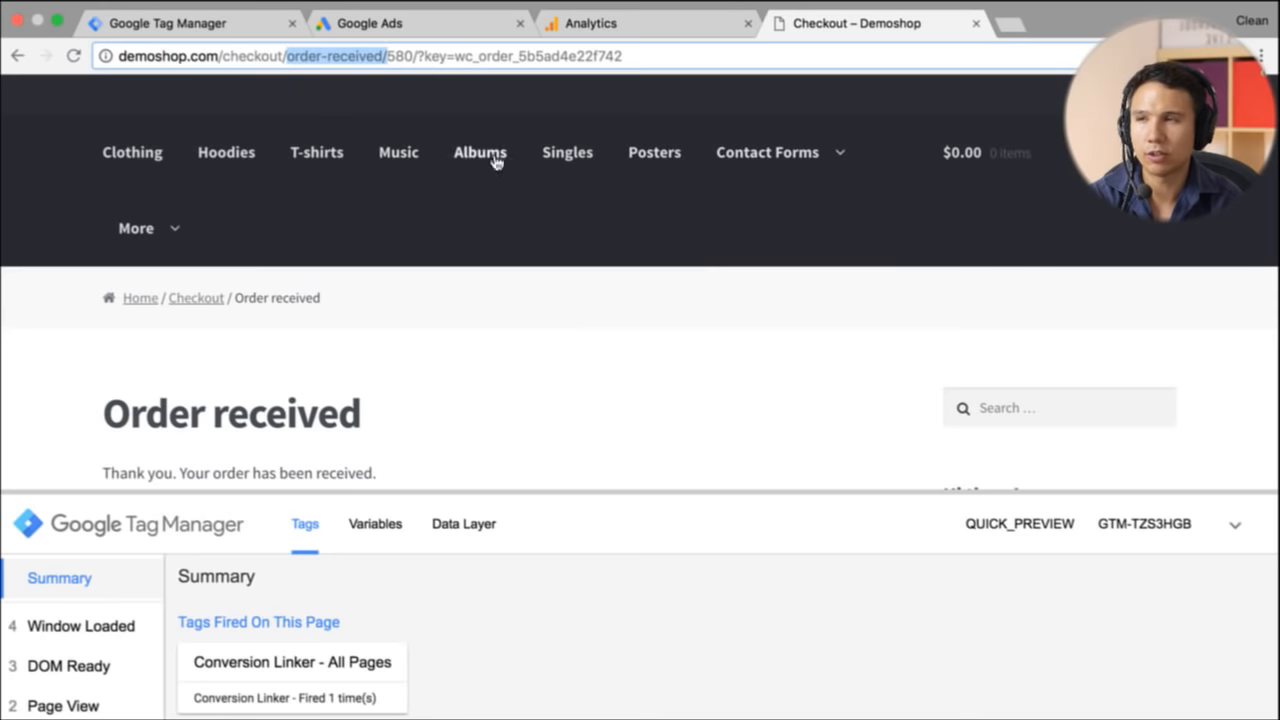
pyautogui.click(333, 57)
pyautogui.moveTo(288, 57); pyautogui.dragTo(377, 57)
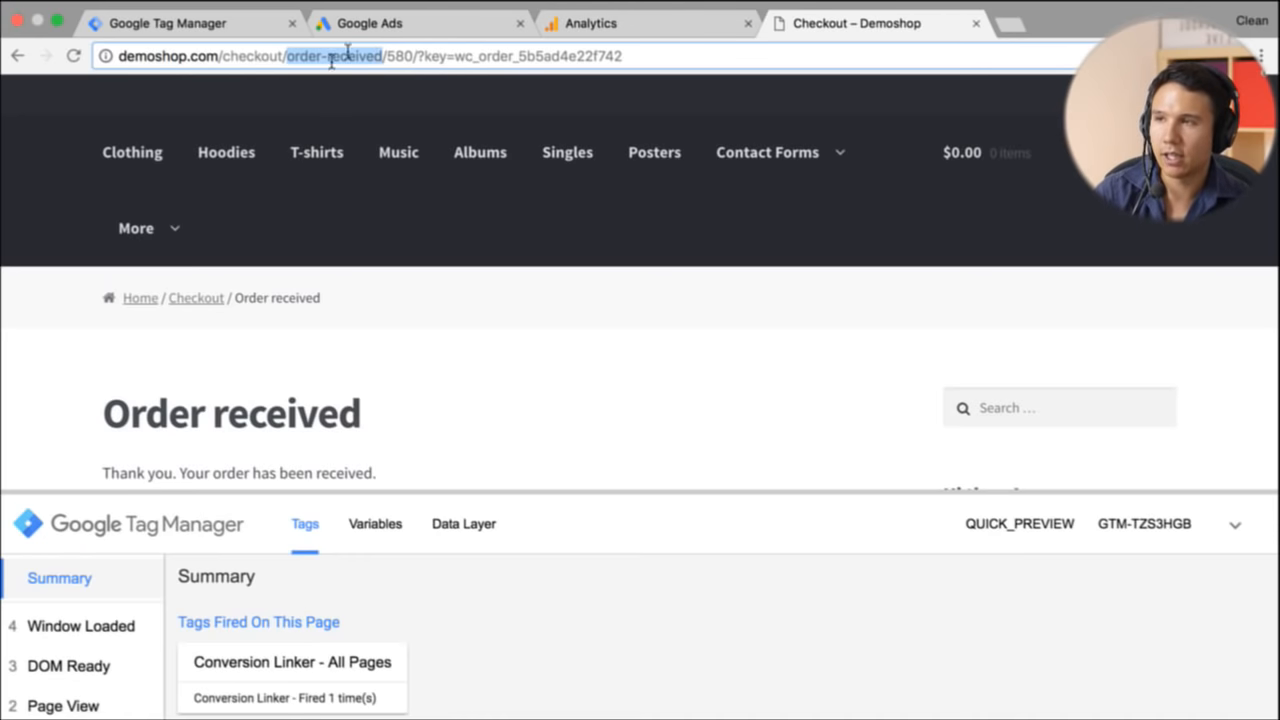
# Step: Switch to Google Tag Manager, create a new trigger, and begin its name with "pv -"
pyautogui.click(229, 24)
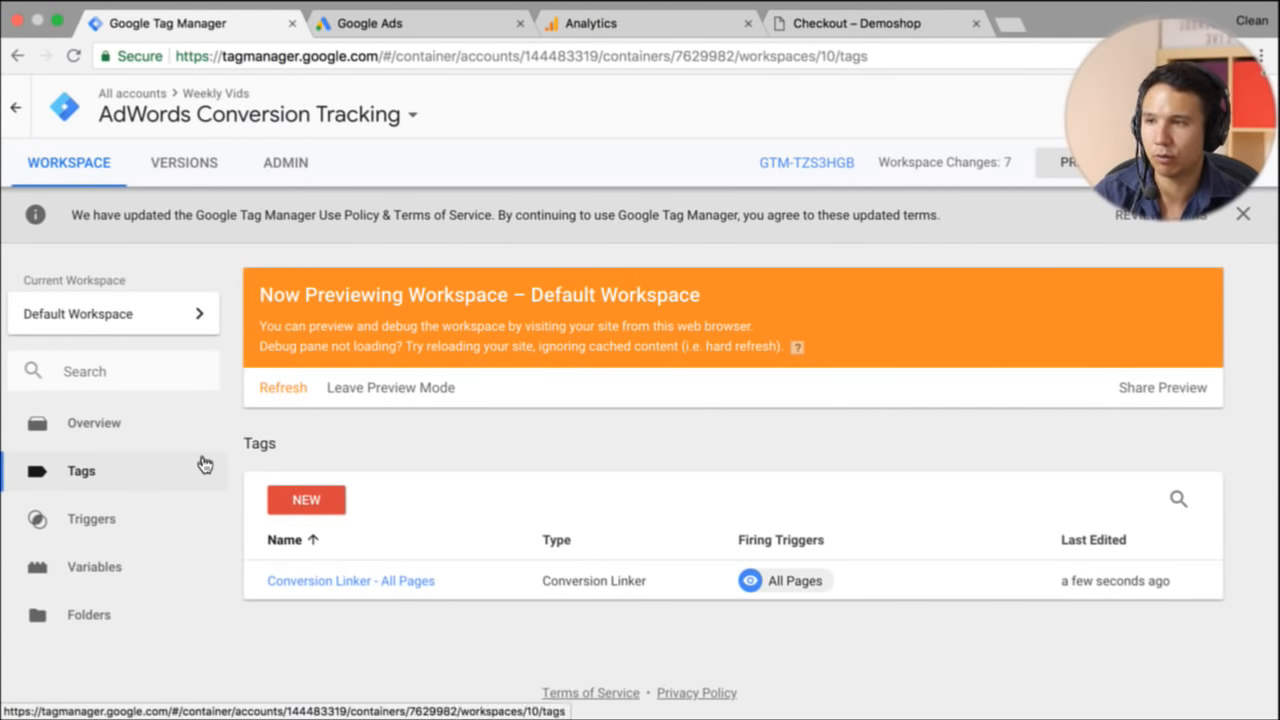
pyautogui.click(145, 522)
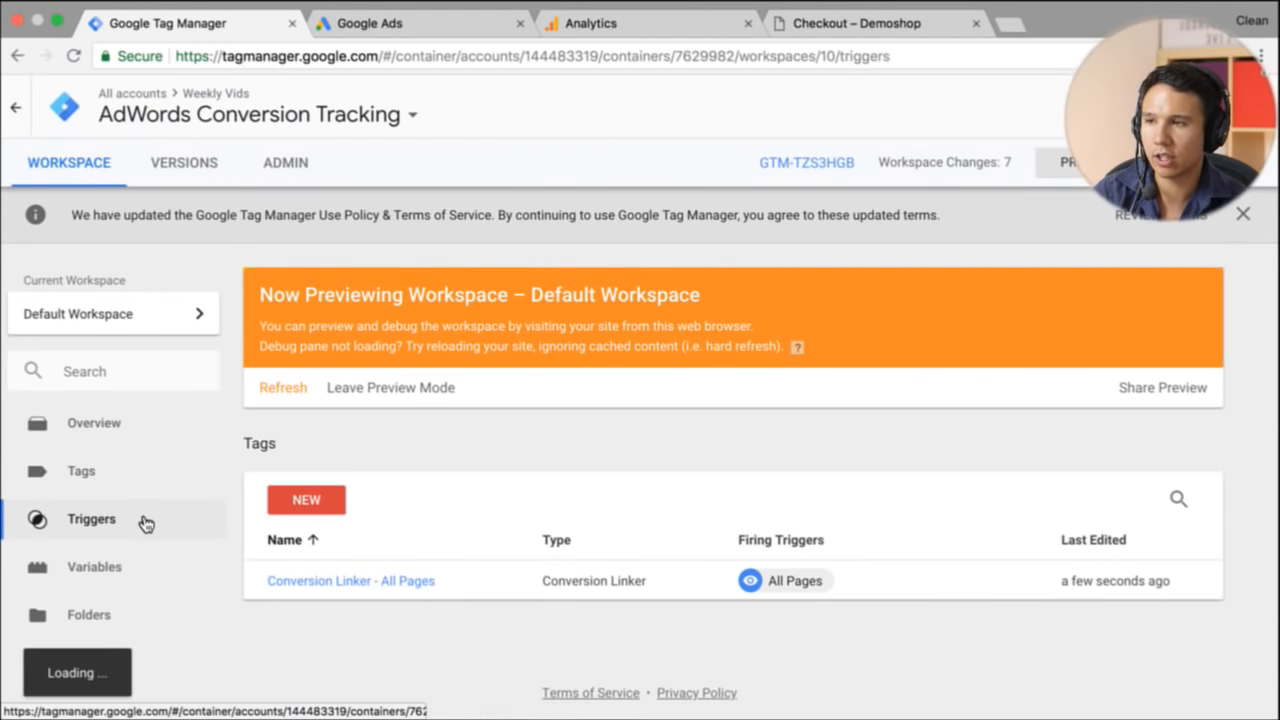
pyautogui.click(306, 497)
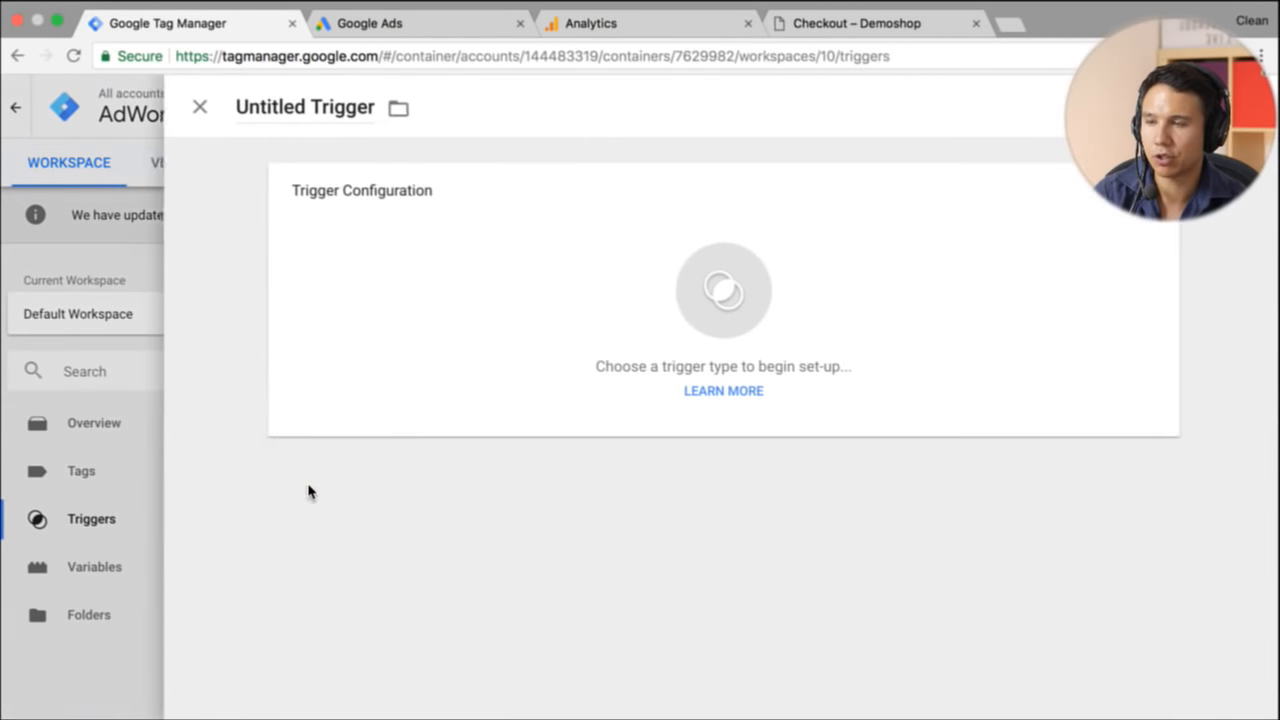
pyautogui.click(266, 92)
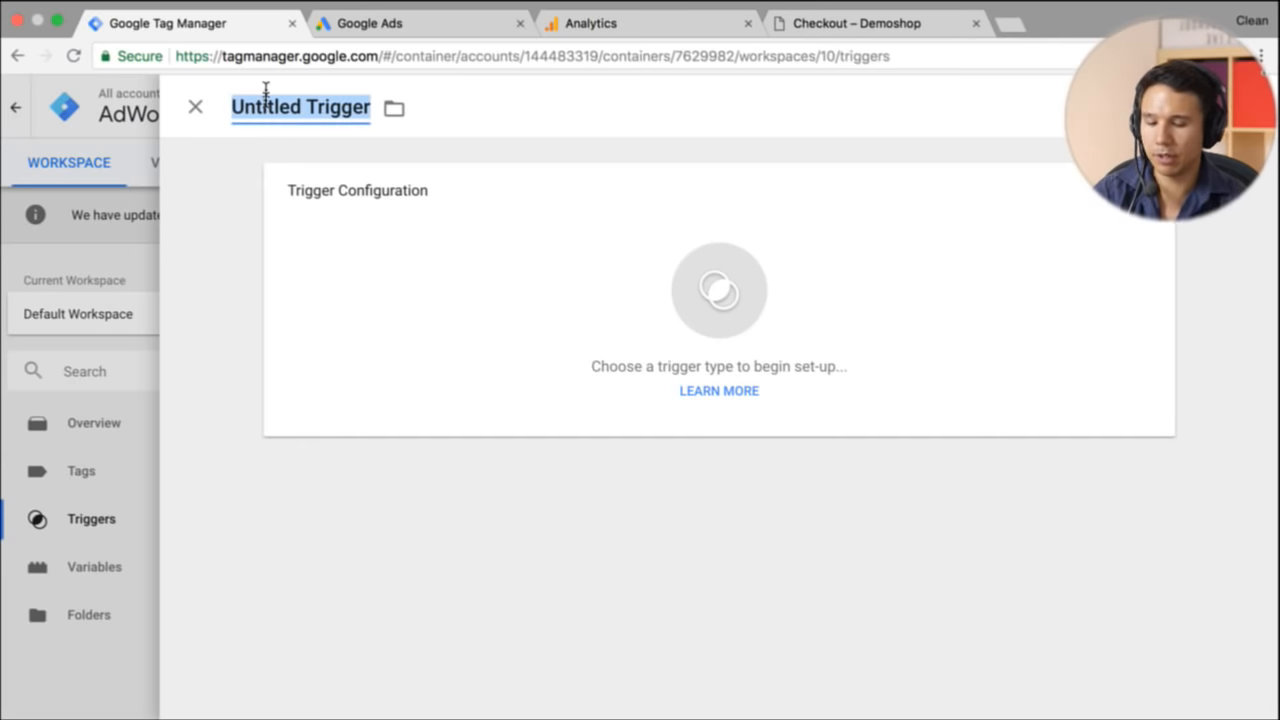
pyautogui.write('pv -')
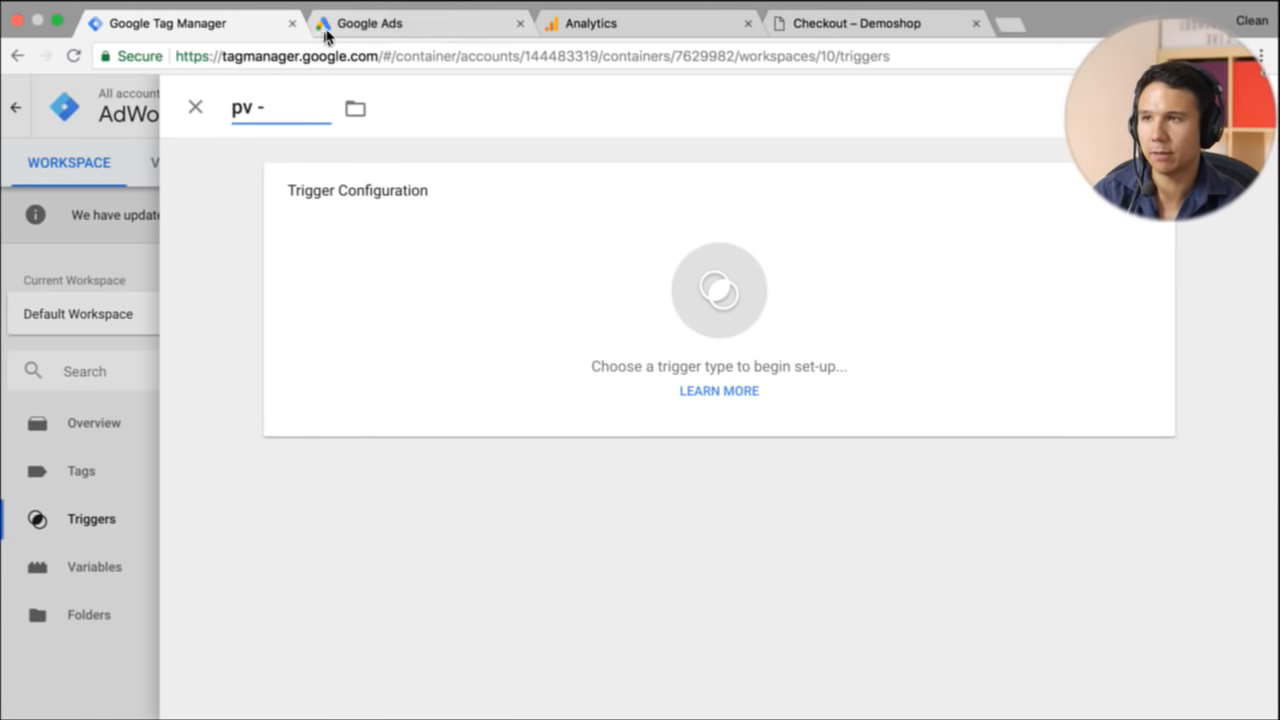
# Step: Return to the Demoshop order confirmation page and enlarge the debug pane to examine its list of events
pyautogui.click(371, 24)
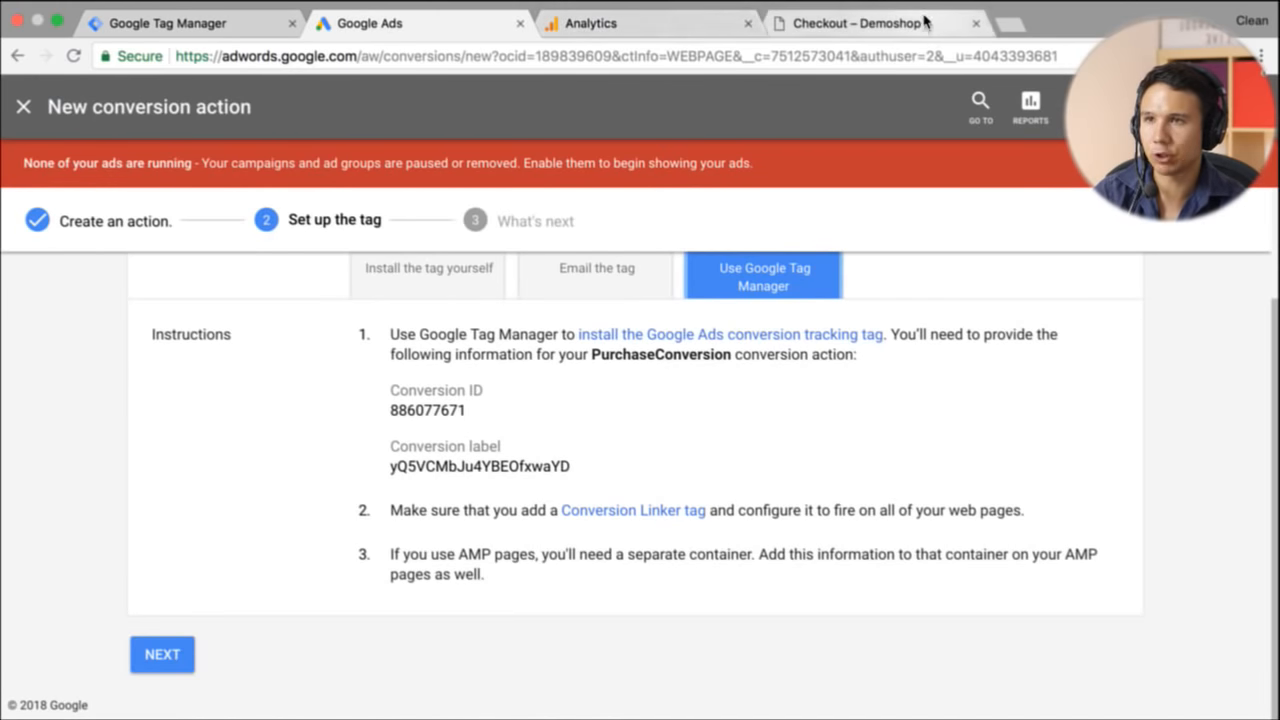
pyautogui.click(850, 22)
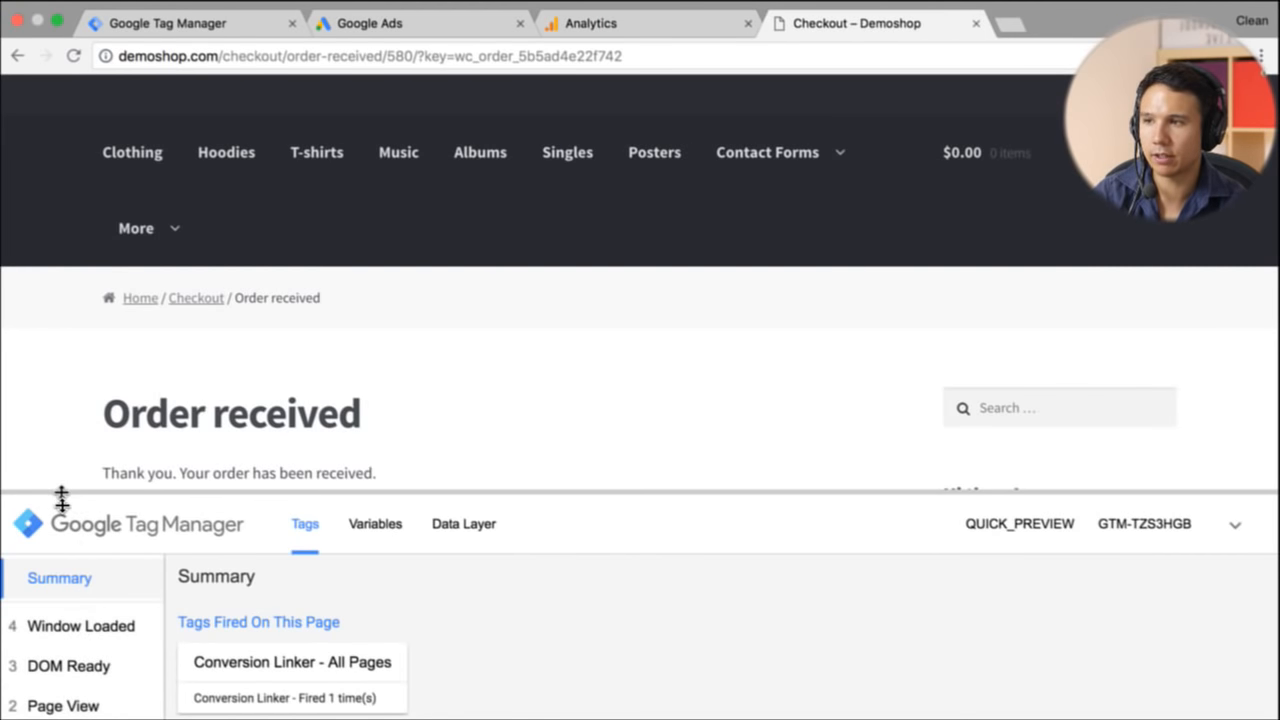
pyautogui.moveTo(63, 490); pyautogui.dragTo(60, 330)
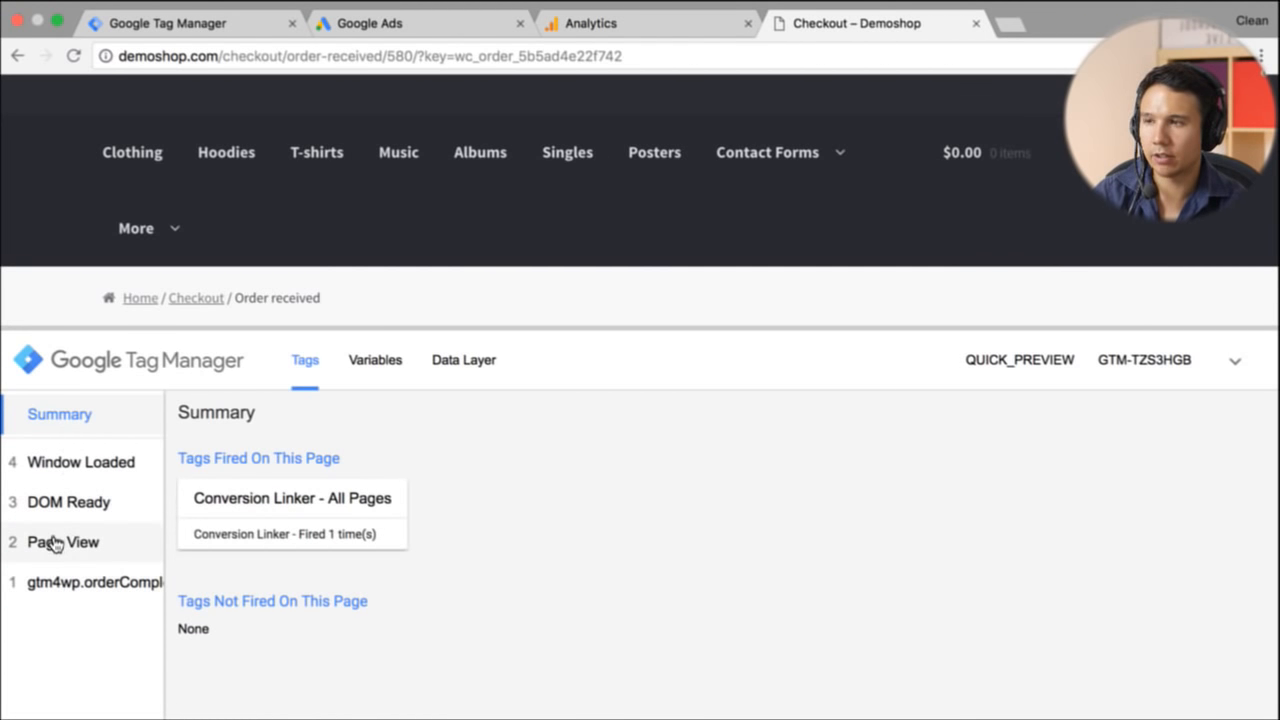
# Step: Back in Google Tag Manager, set the trigger type to Page View and make it fire on Some Page Views
pyautogui.click(178, 30)
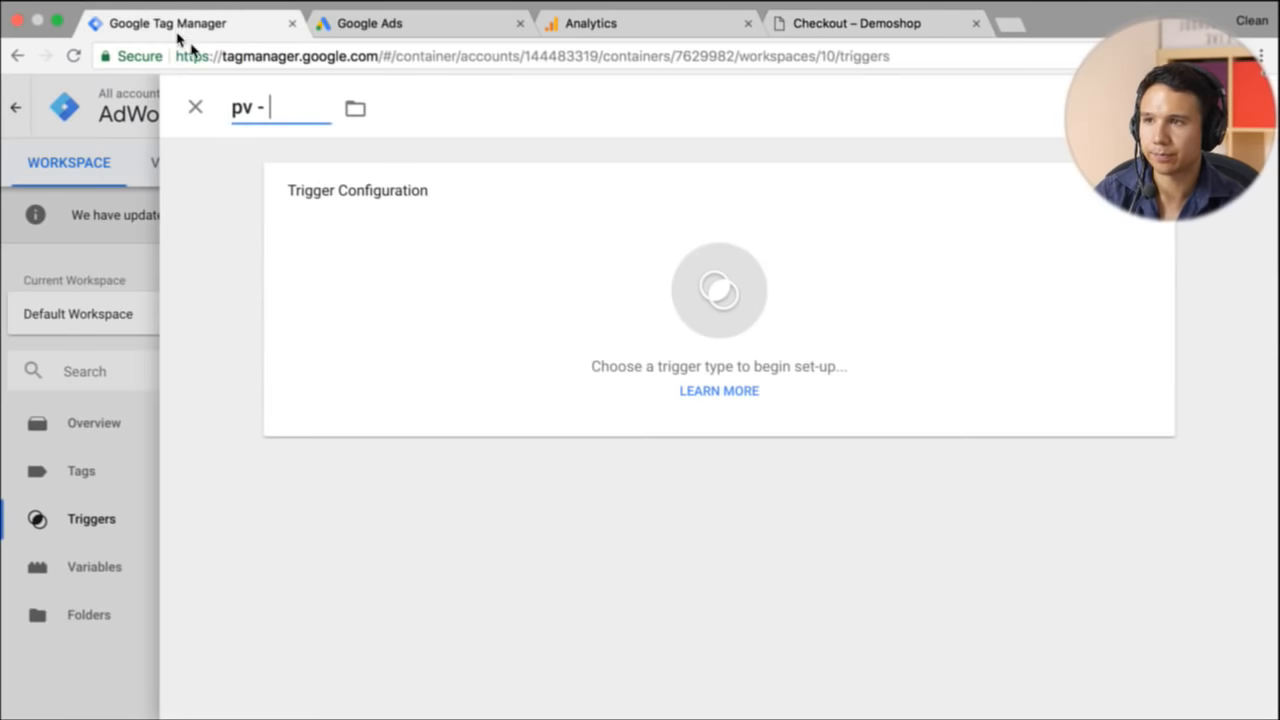
pyautogui.click(512, 343)
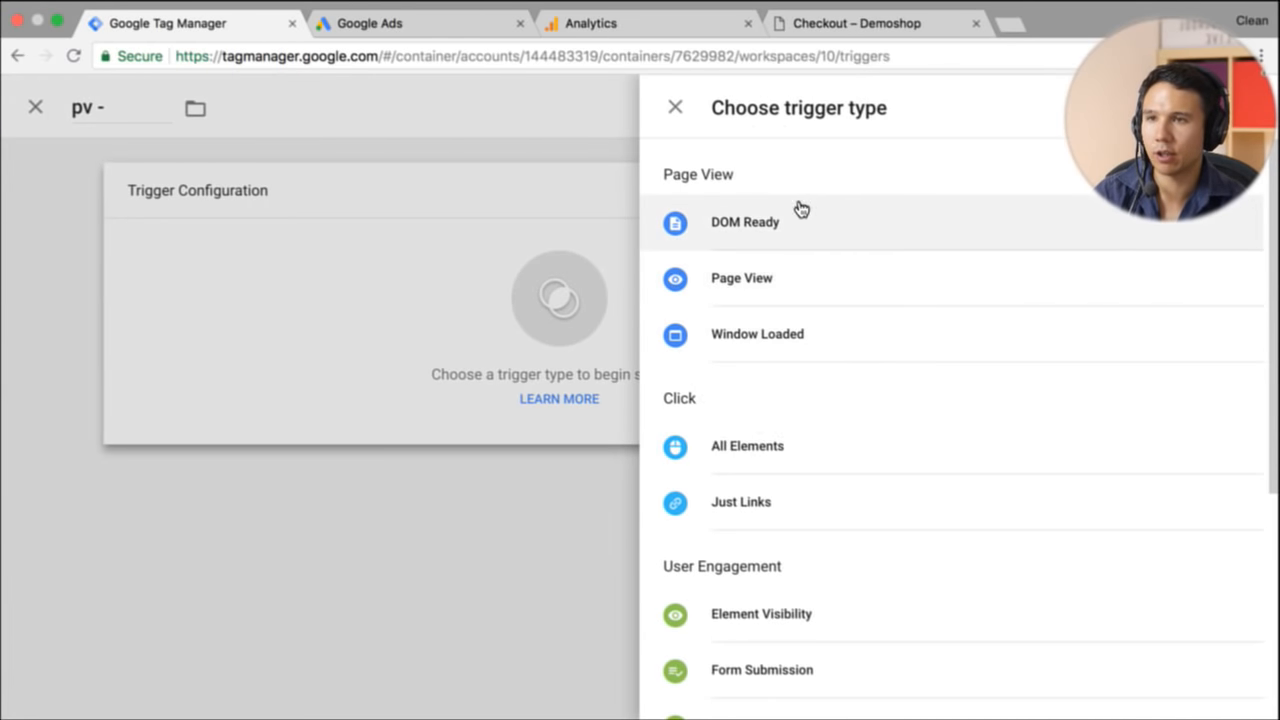
pyautogui.click(755, 305)
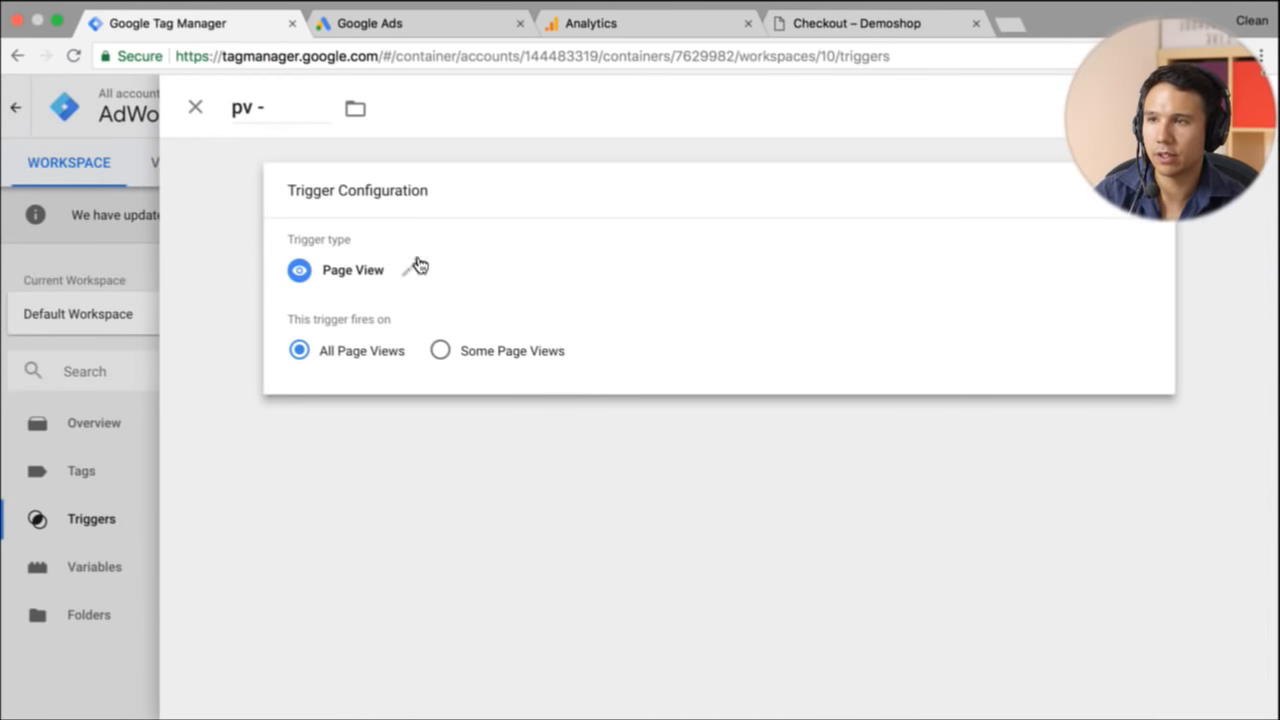
pyautogui.click(491, 358)
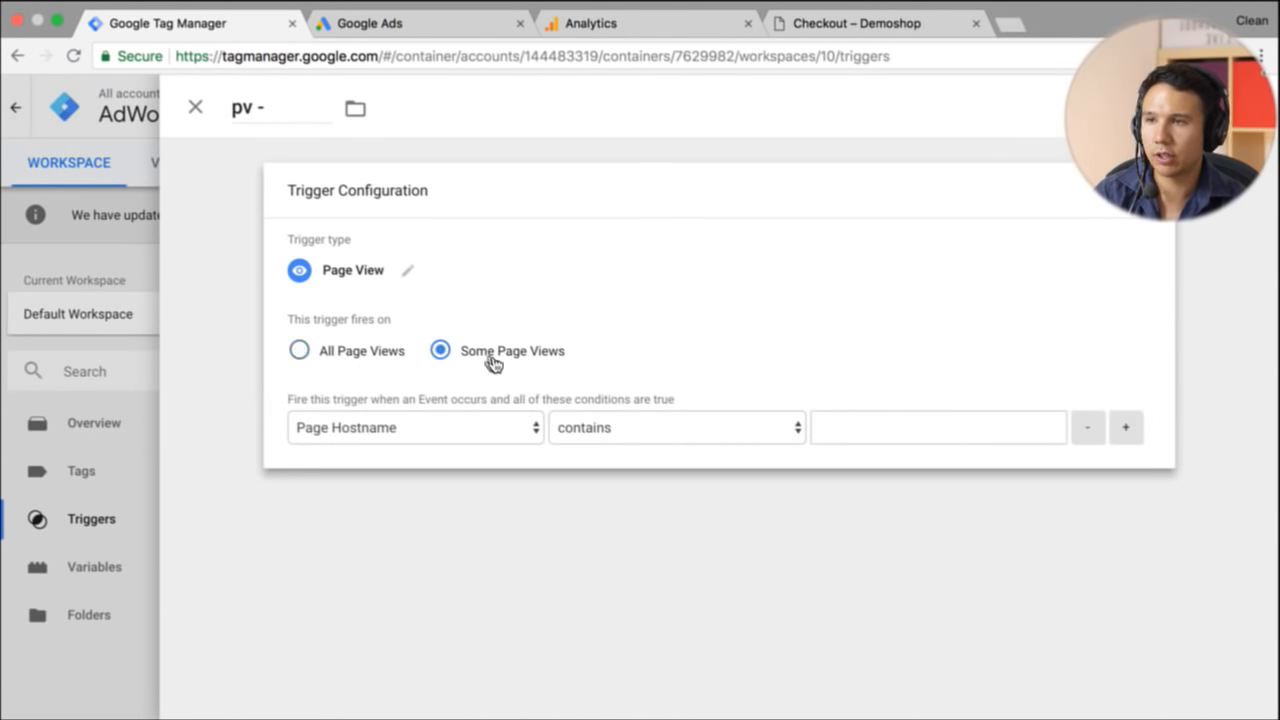
# Step: Set the trigger's firing condition to Page URL contains order-received
pyautogui.click(457, 434)
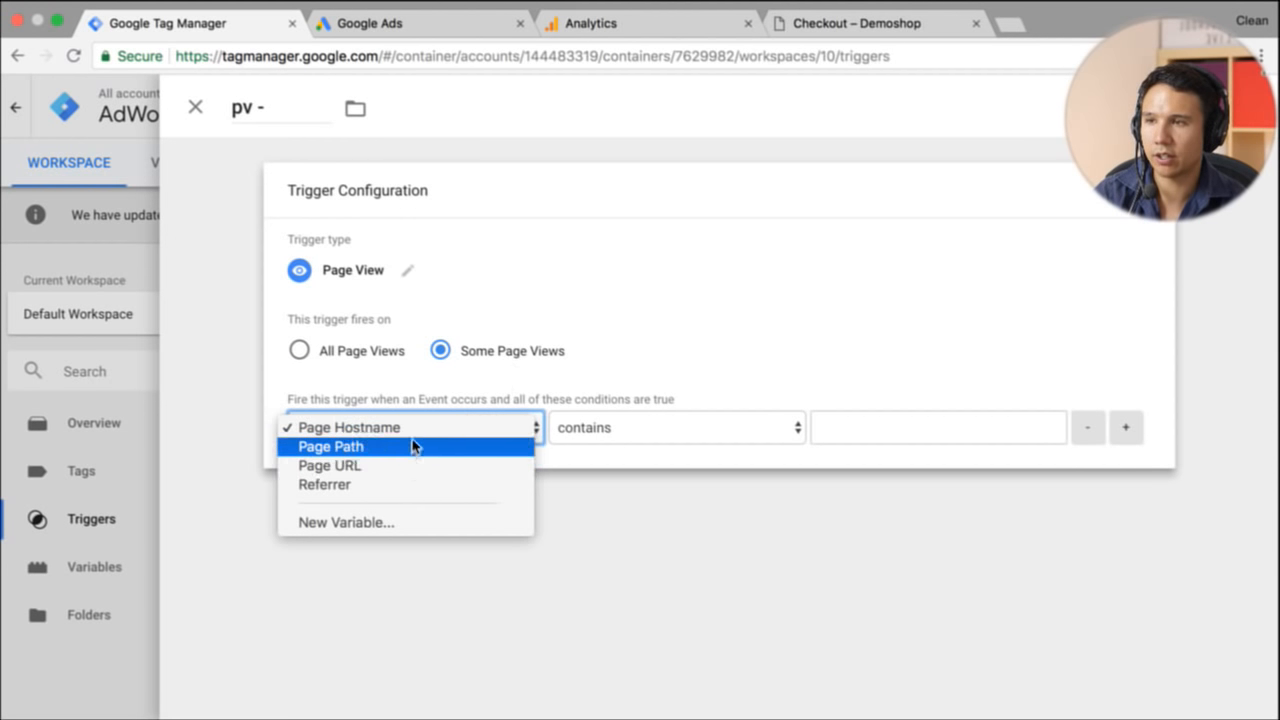
pyautogui.click(380, 466)
pyautogui.click(840, 428)
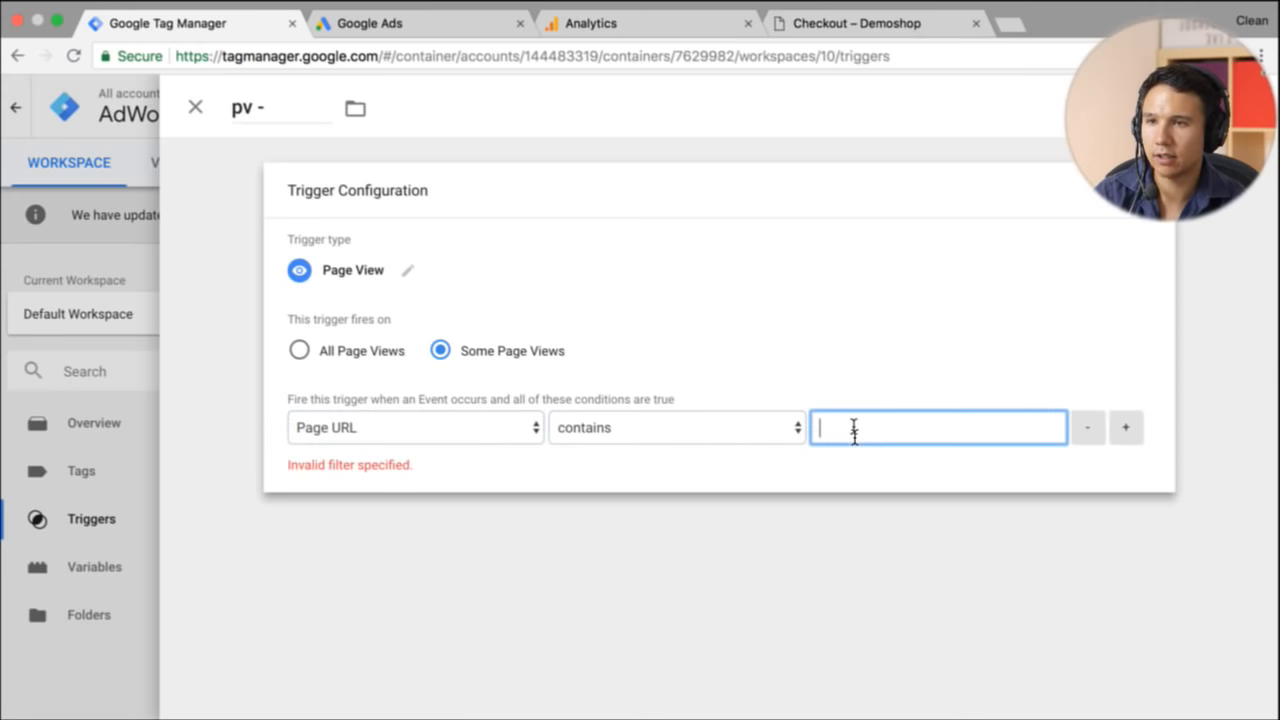
pyautogui.write('order-received')
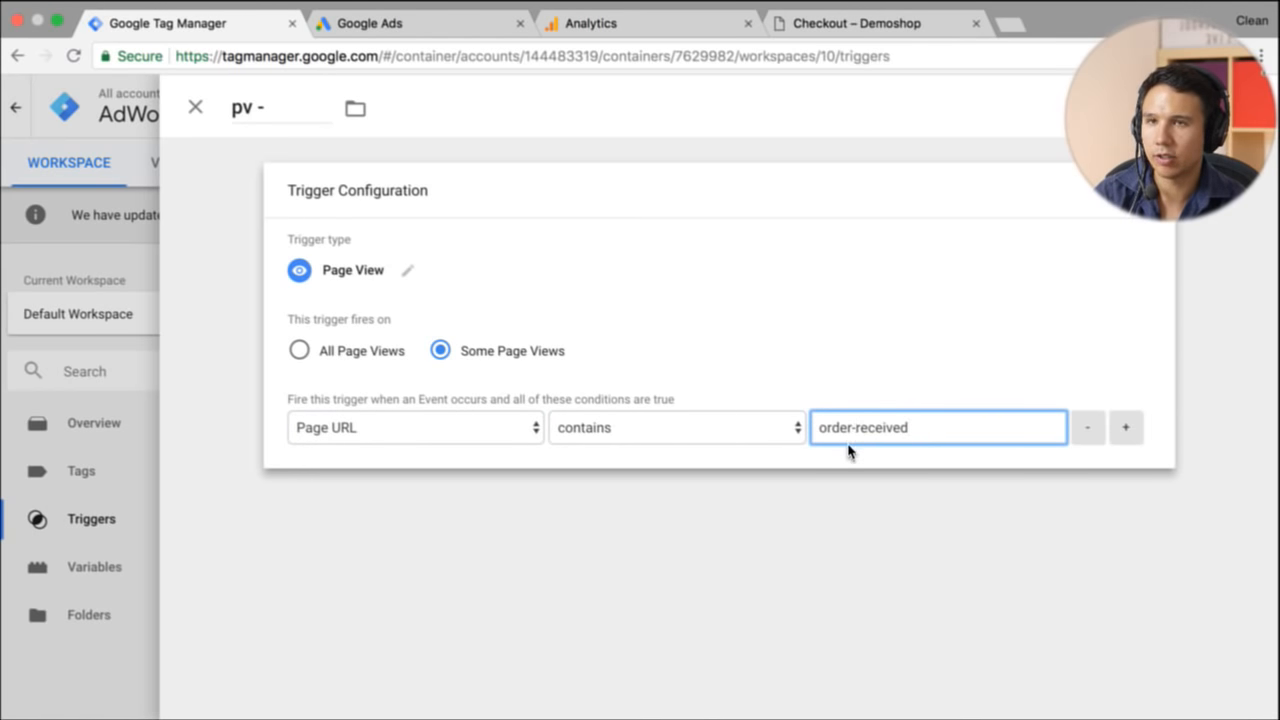
# Step: Complete the trigger's name as "pv - order-received" and save the trigger
pyautogui.click(293, 112)
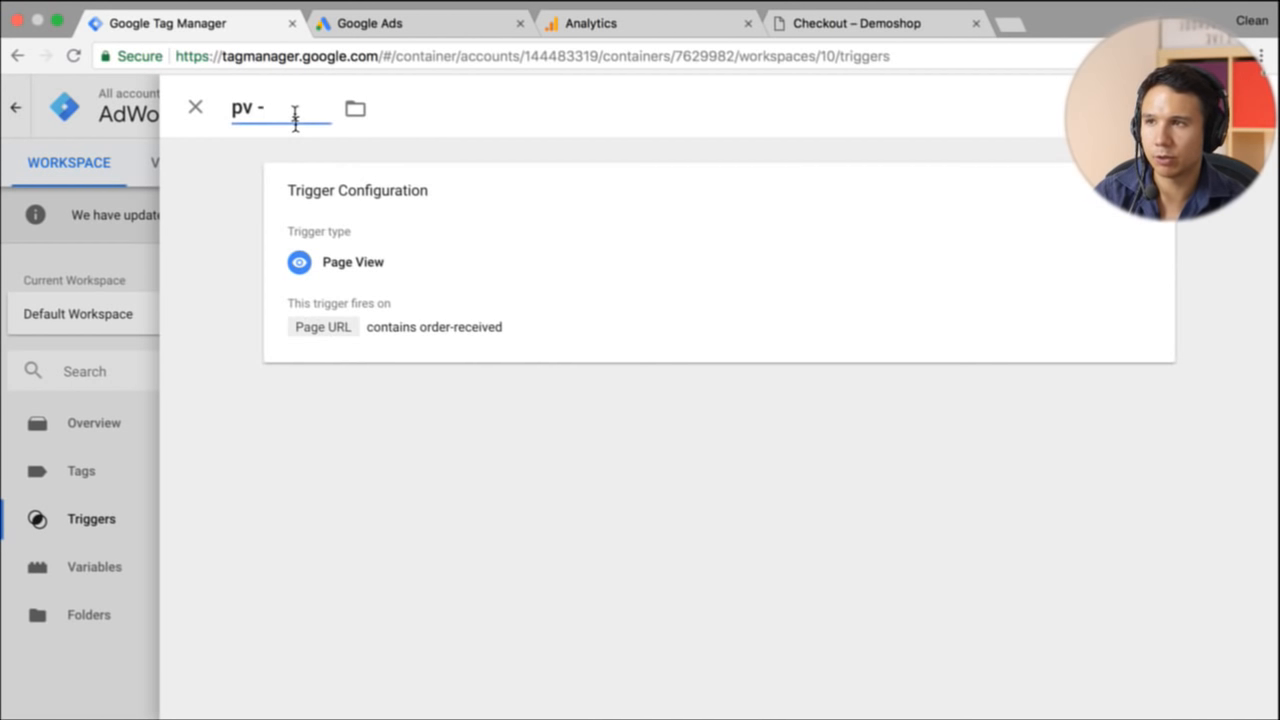
pyautogui.write('pv -')
pyautogui.write('order-received')
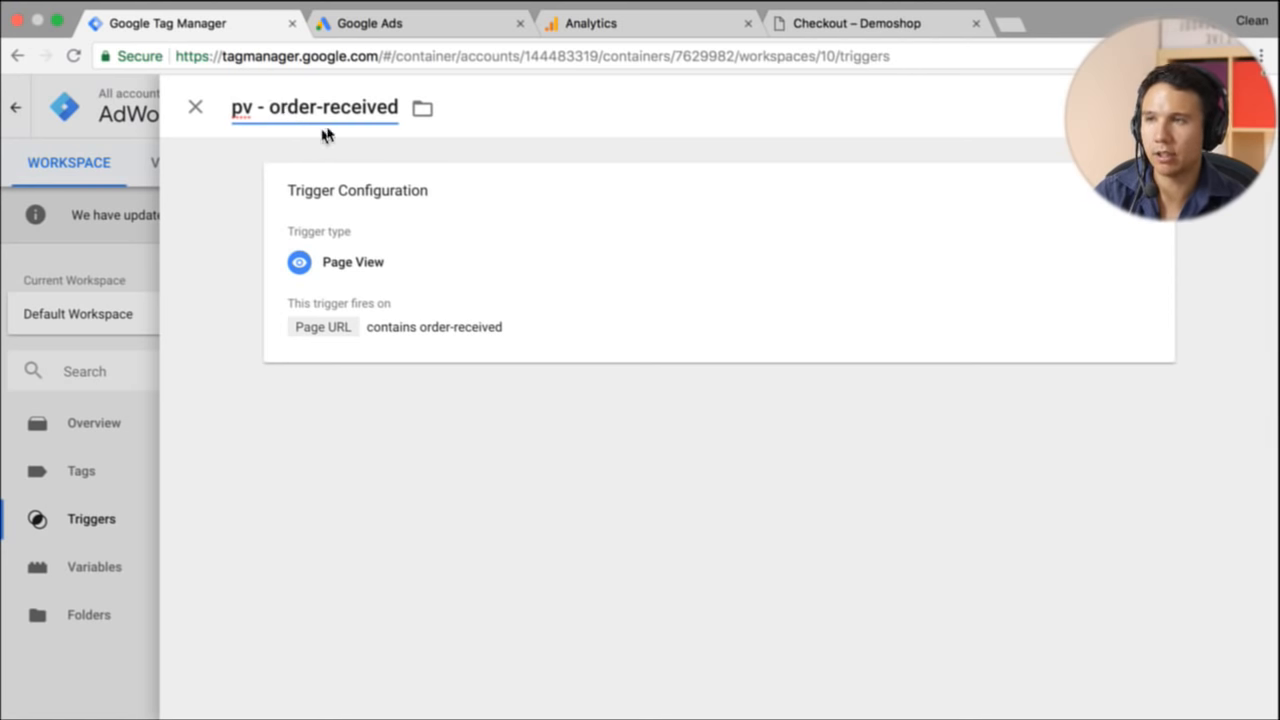
pyautogui.click(1204, 107)
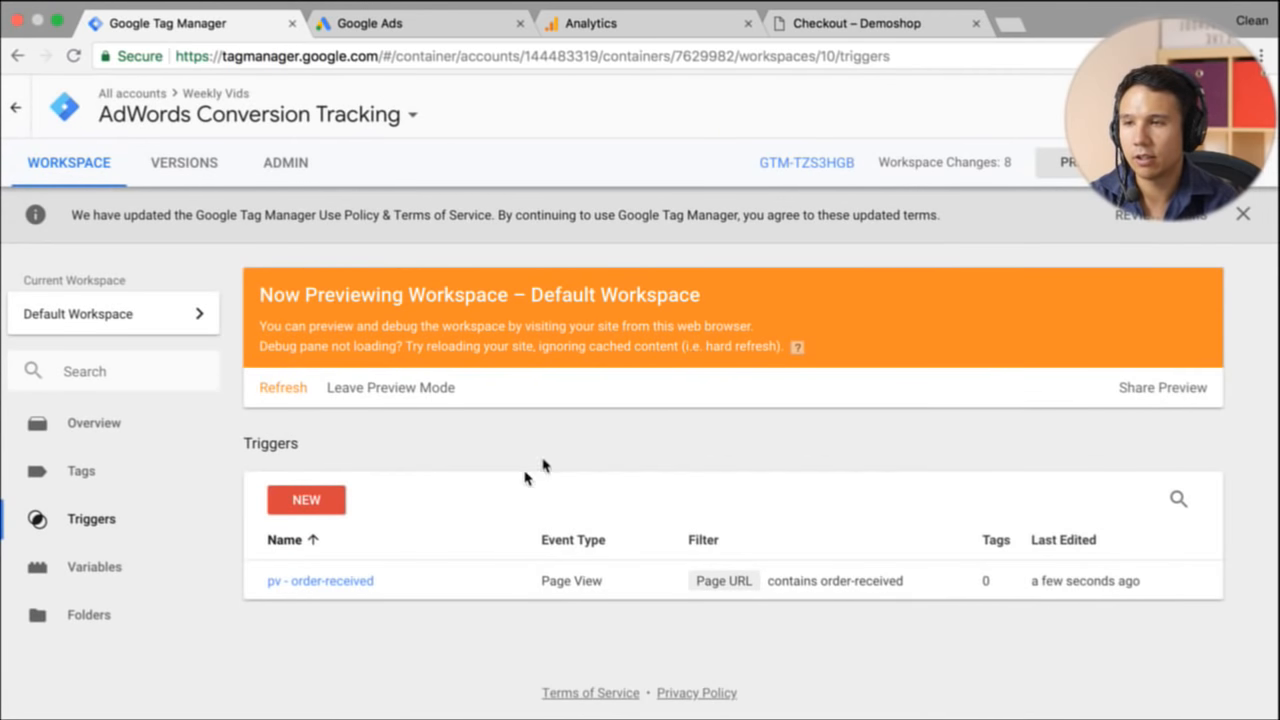
# Step: Create a new tag of the type Google Ads Conversion Tracking
pyautogui.click(123, 479)
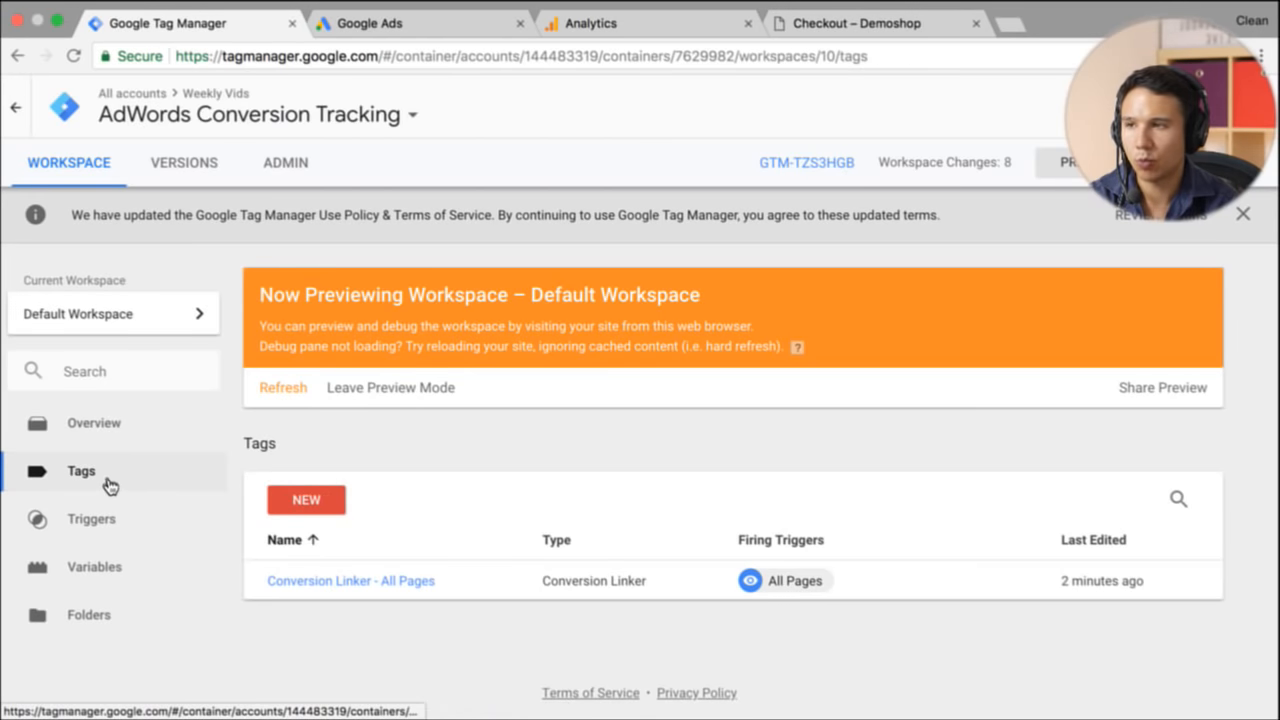
pyautogui.click(338, 502)
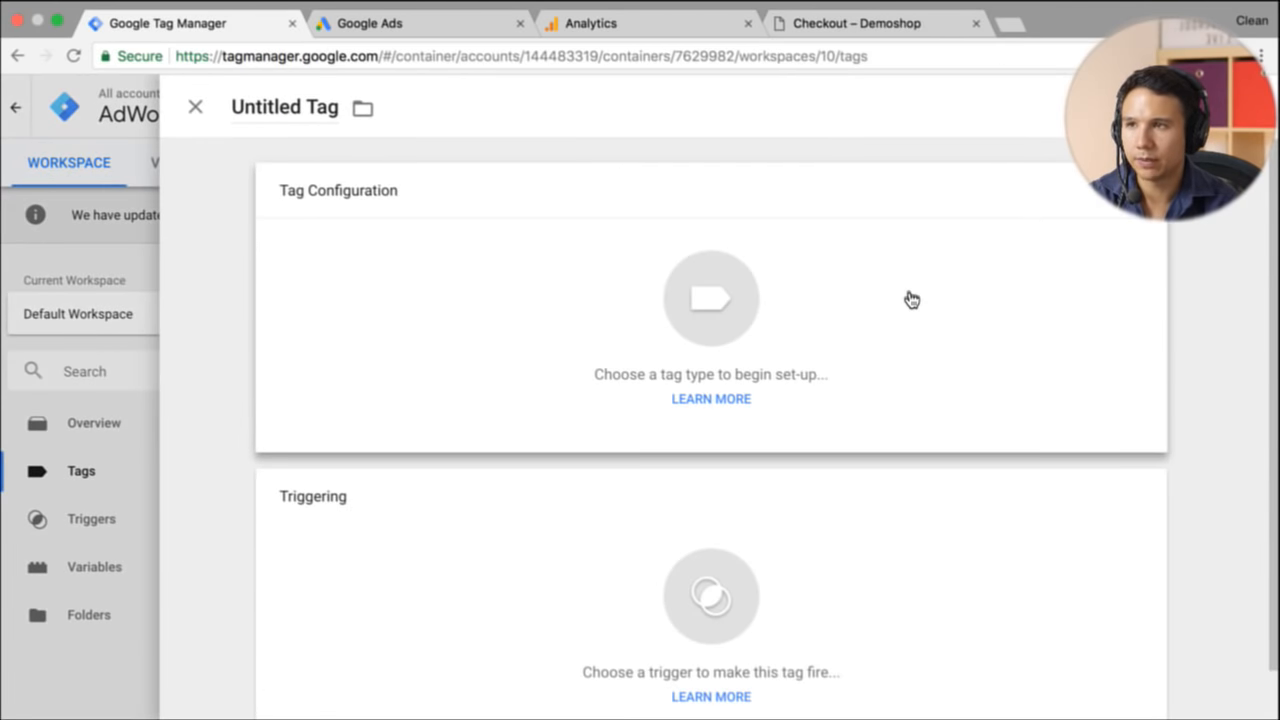
pyautogui.click(909, 297)
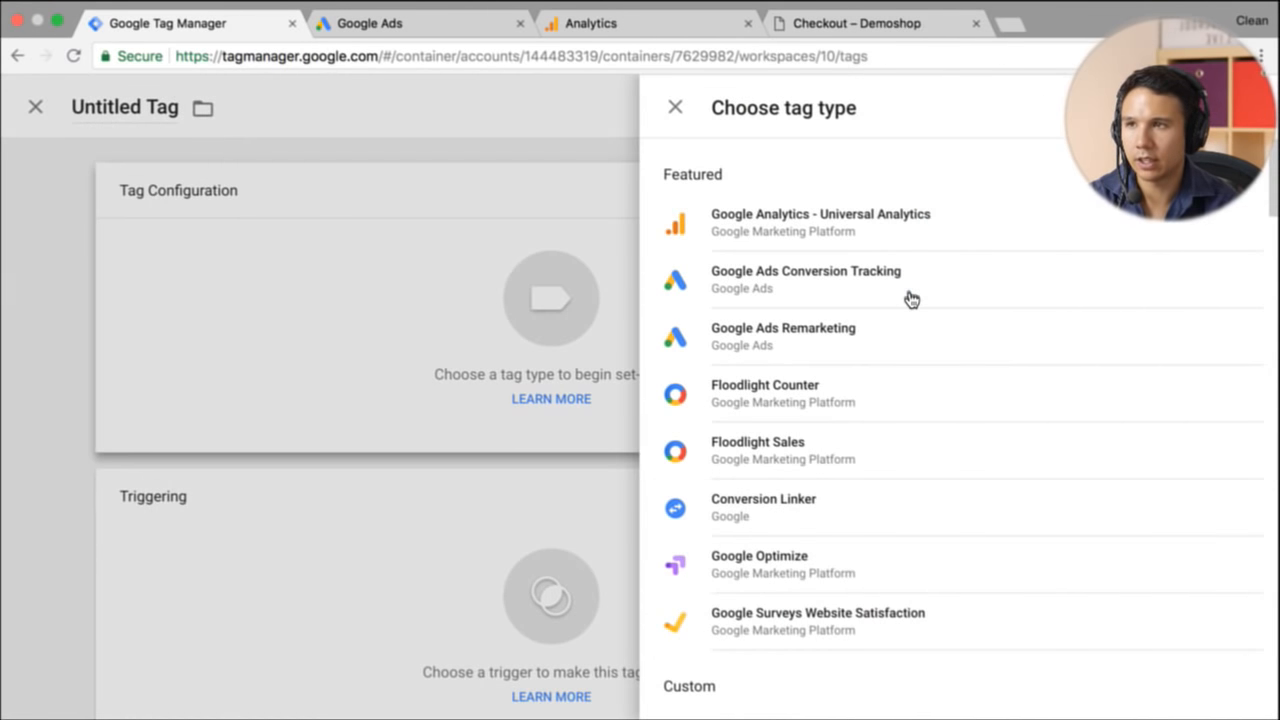
pyautogui.click(811, 306)
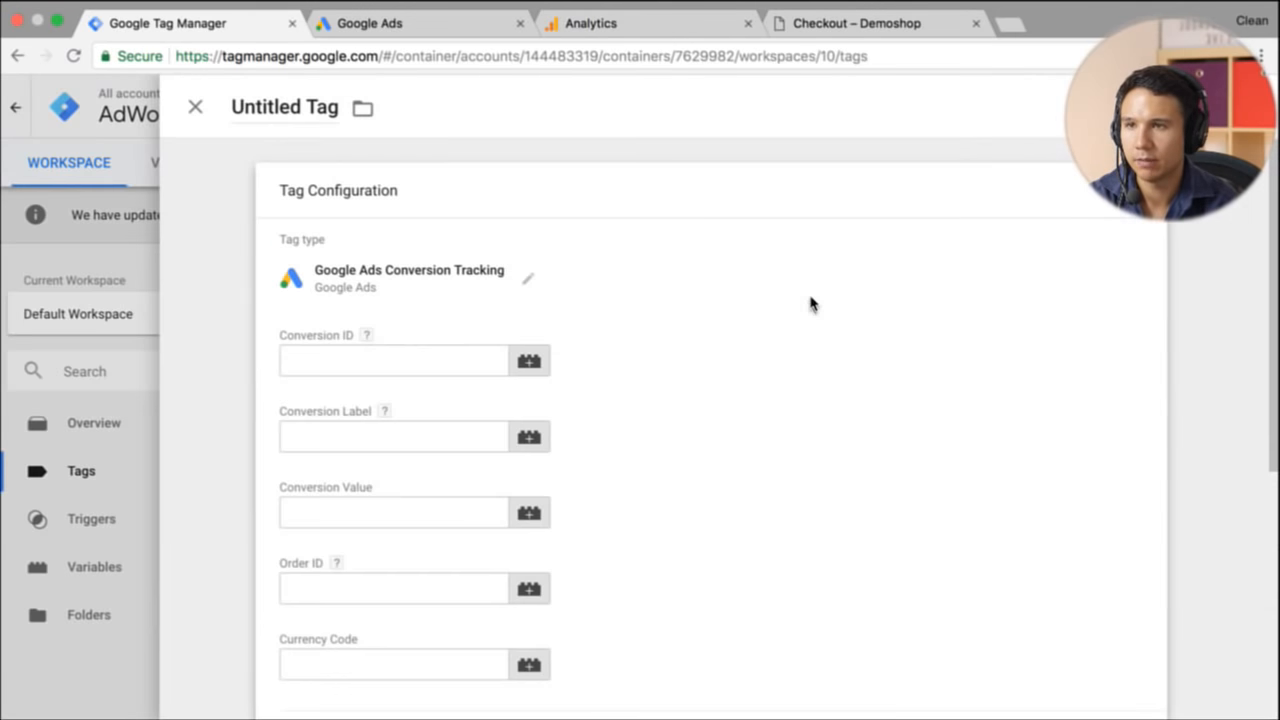
pyautogui.click(386, 372)
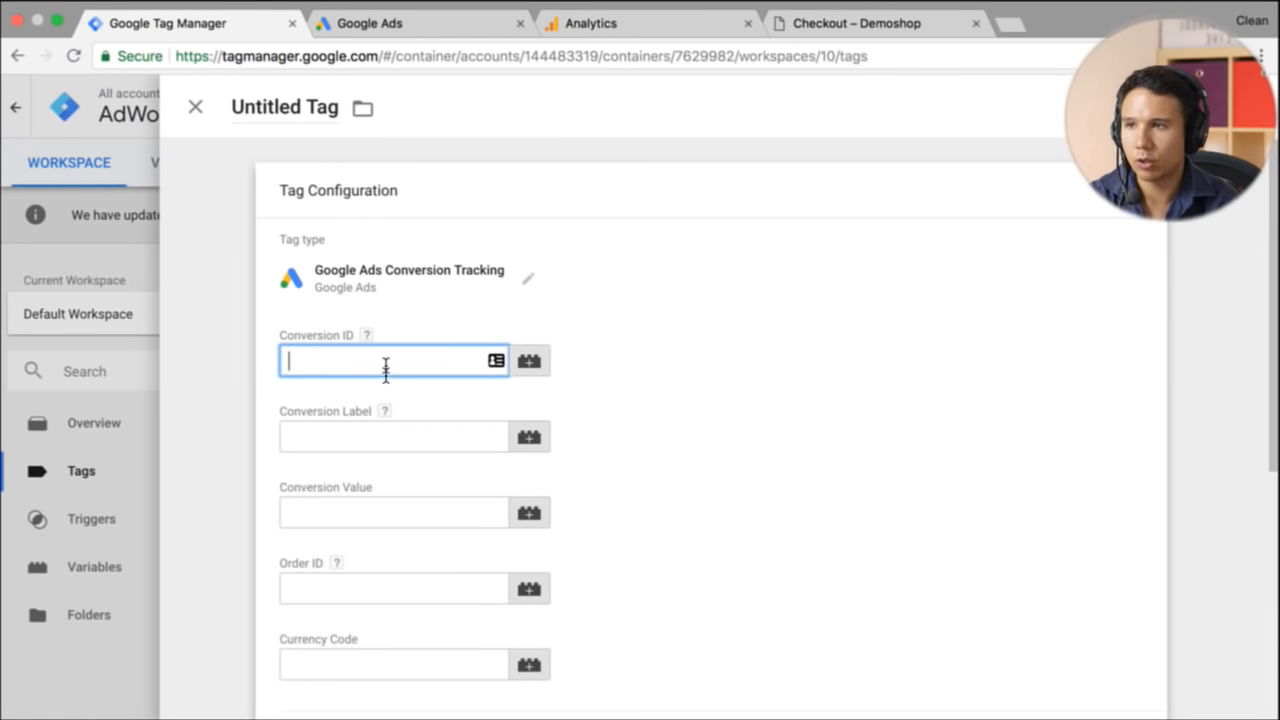
pyautogui.click(368, 444)
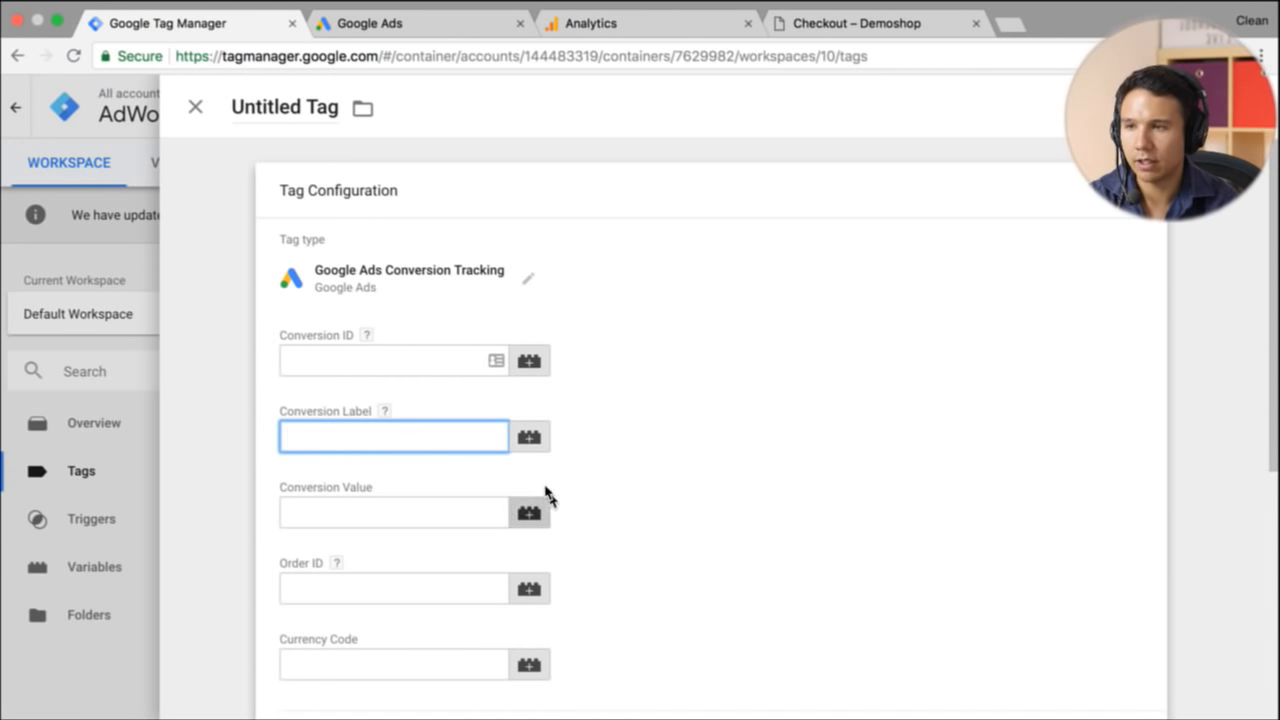
pyautogui.click(360, 369)
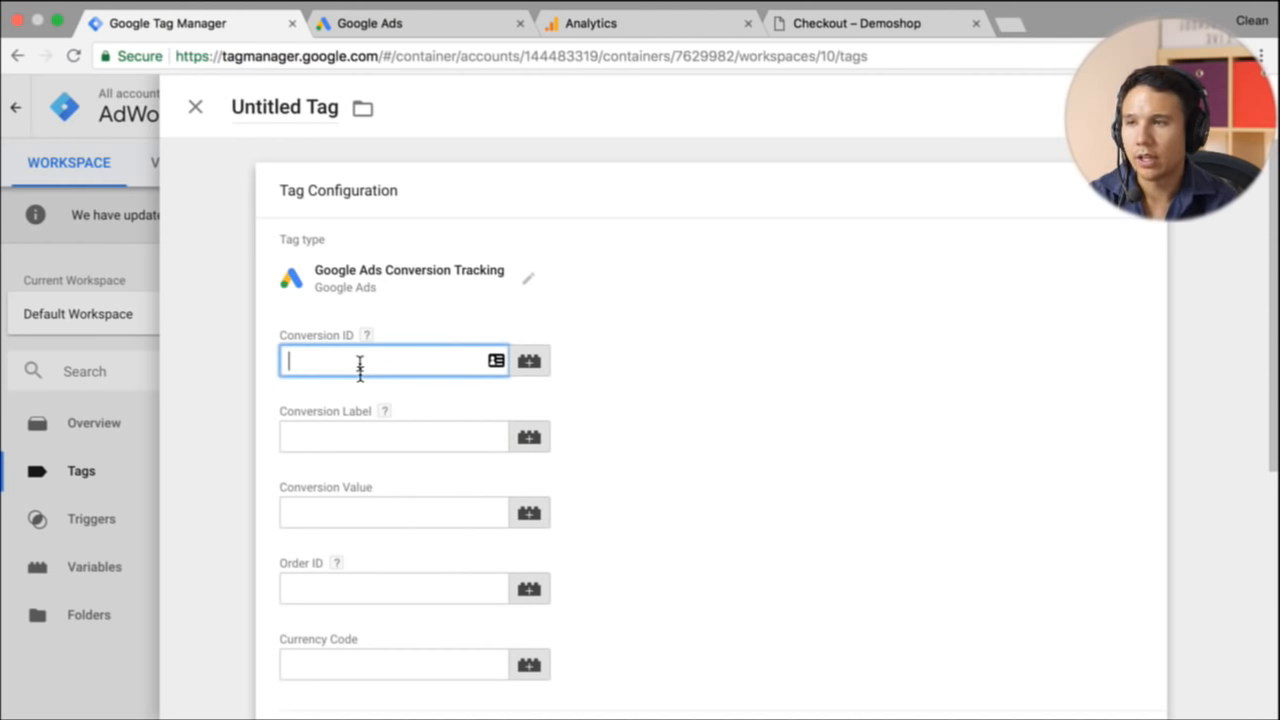
# Step: Name the tag "GAds - Conversion Tracking - Order Received Page"
pyautogui.click(232, 107)
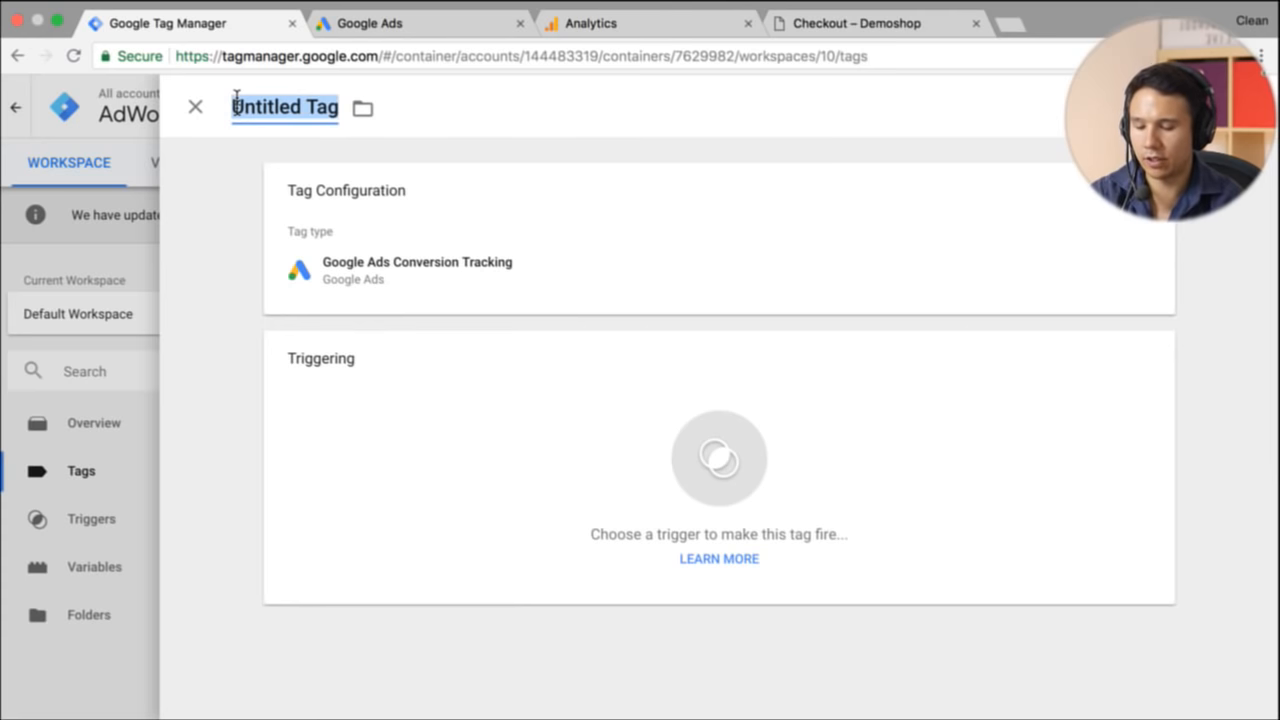
pyautogui.write('A')
pyautogui.write('GA')
pyautogui.write('ds - Conversion Tr')
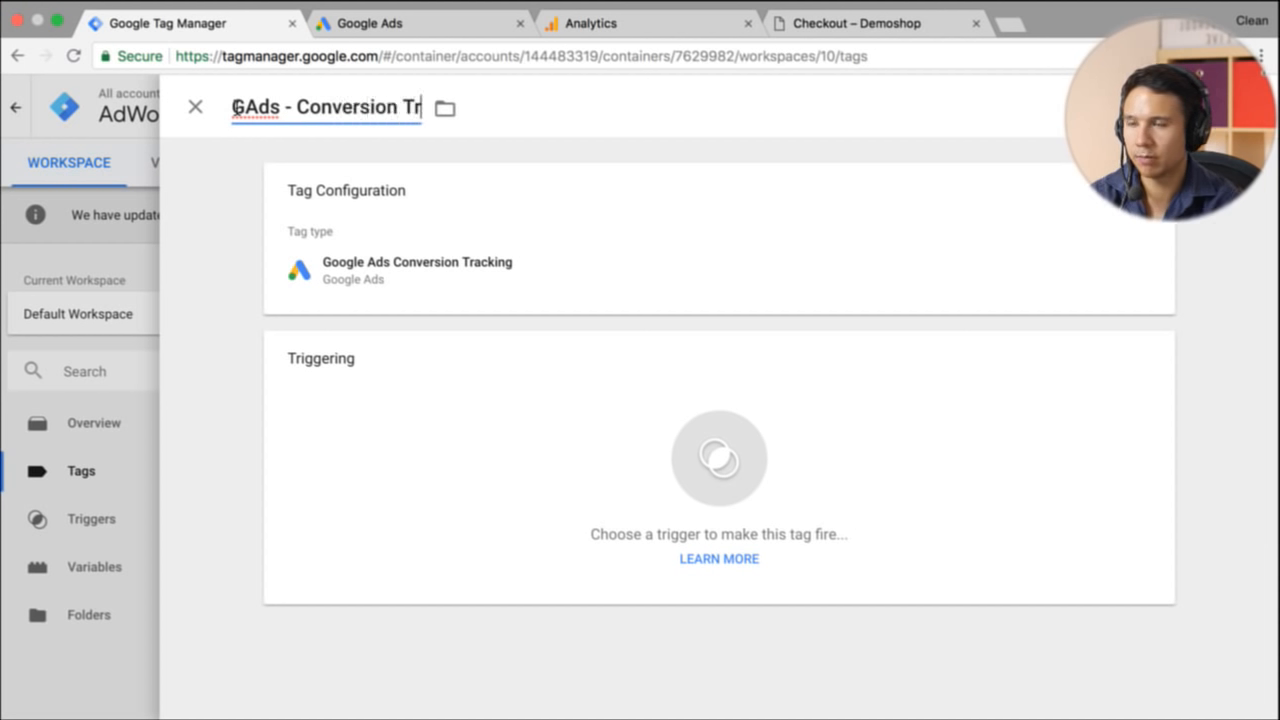
pyautogui.write('acking - Or')
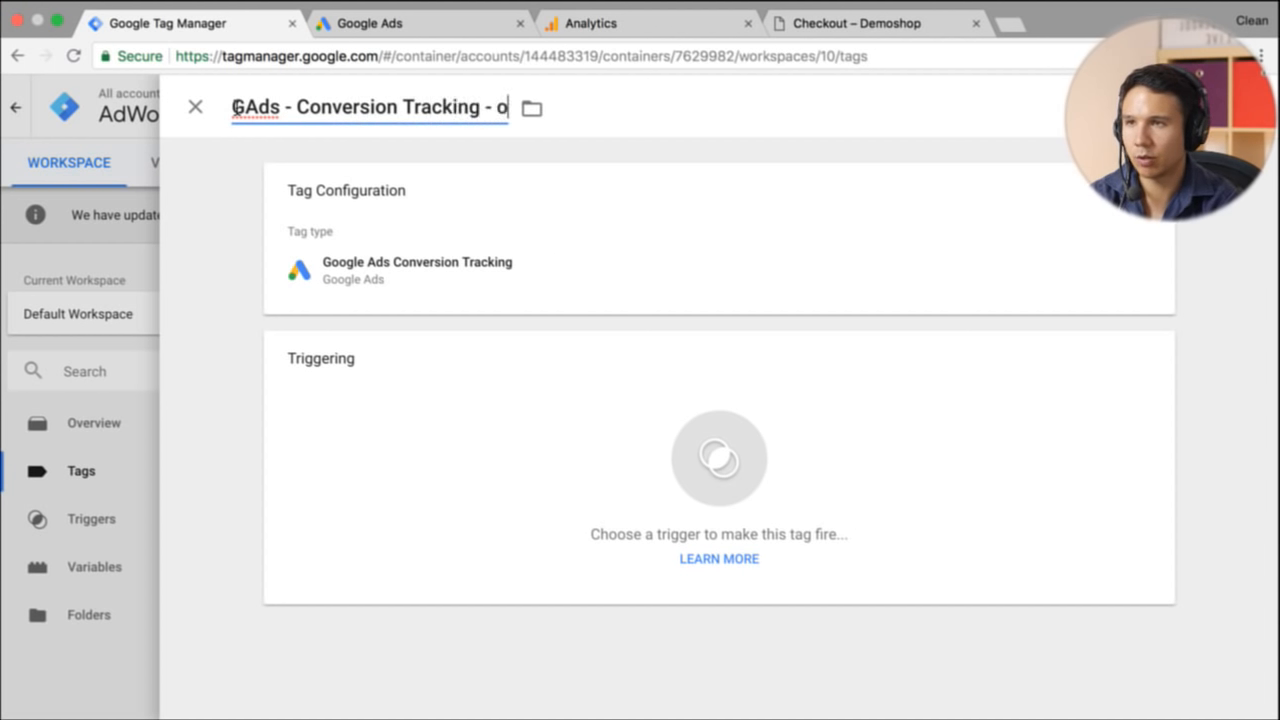
pyautogui.write('der Re')
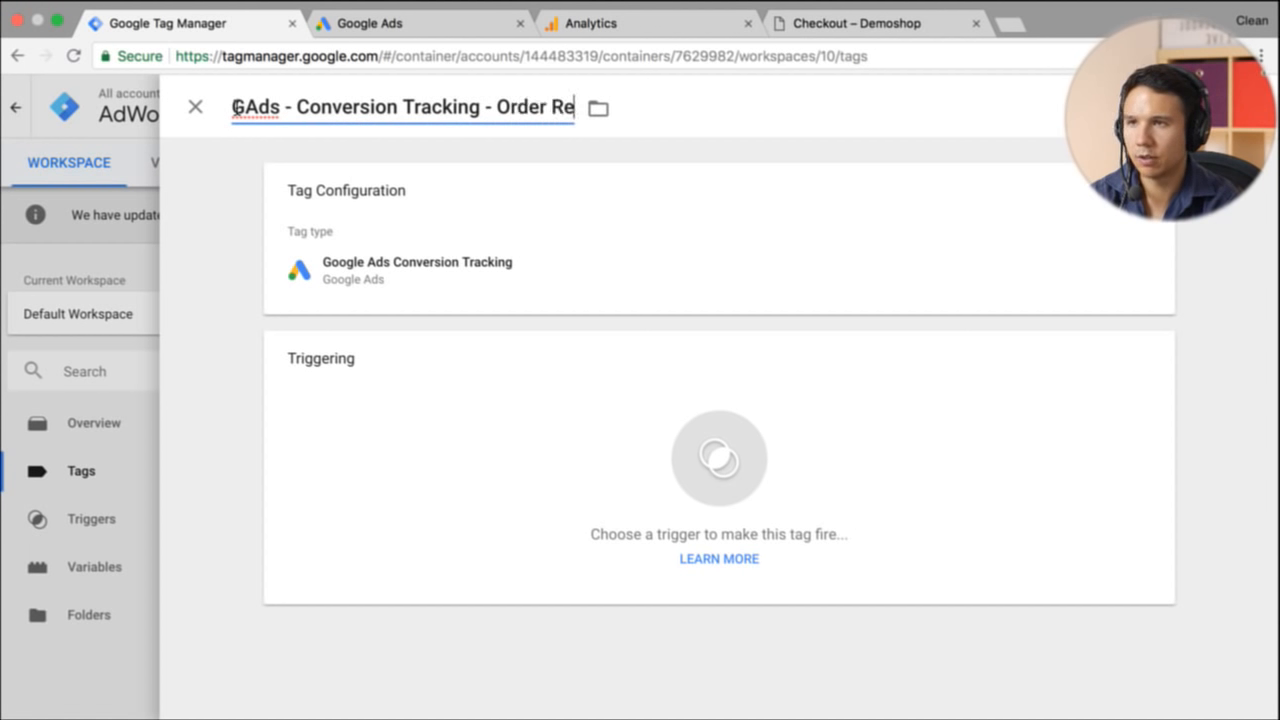
pyautogui.write('ceived Page')
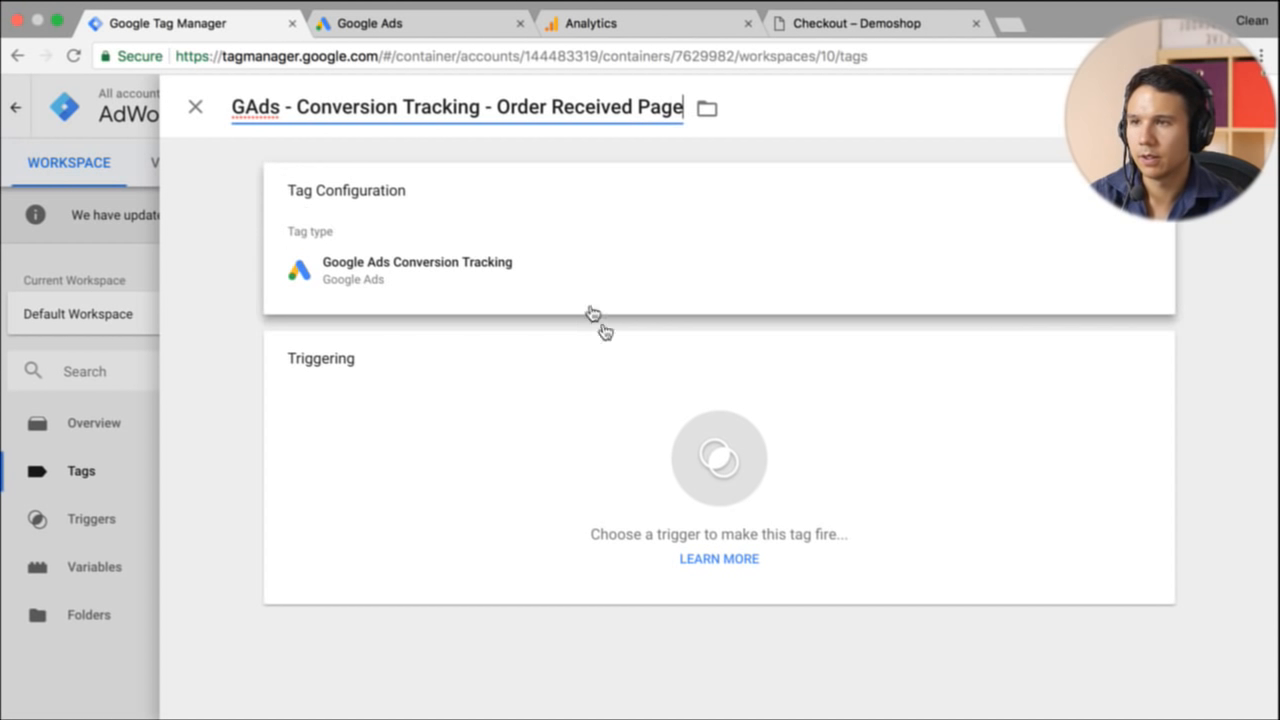
# Step: Copy the PurchaseConversion action's conversion ID from Google Ads into the tag's Conversion ID in Google Tag Manager
pyautogui.click(500, 204)
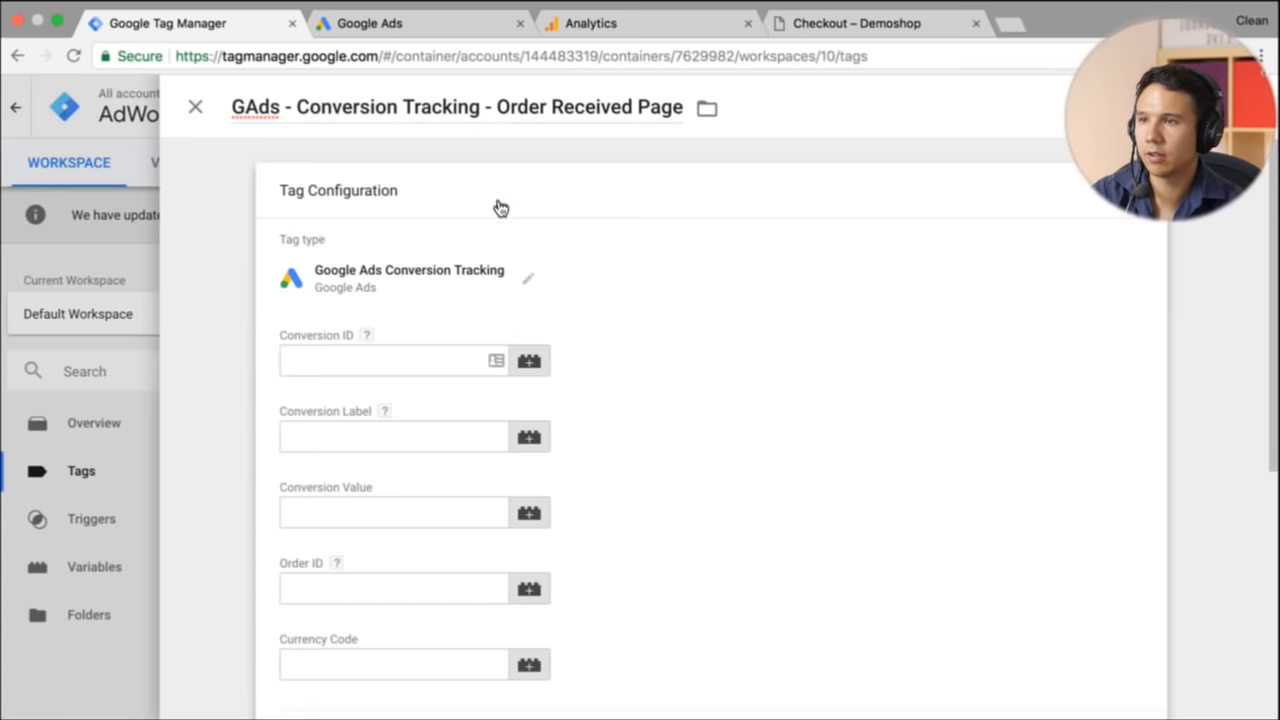
pyautogui.click(378, 440)
pyautogui.click(449, 30)
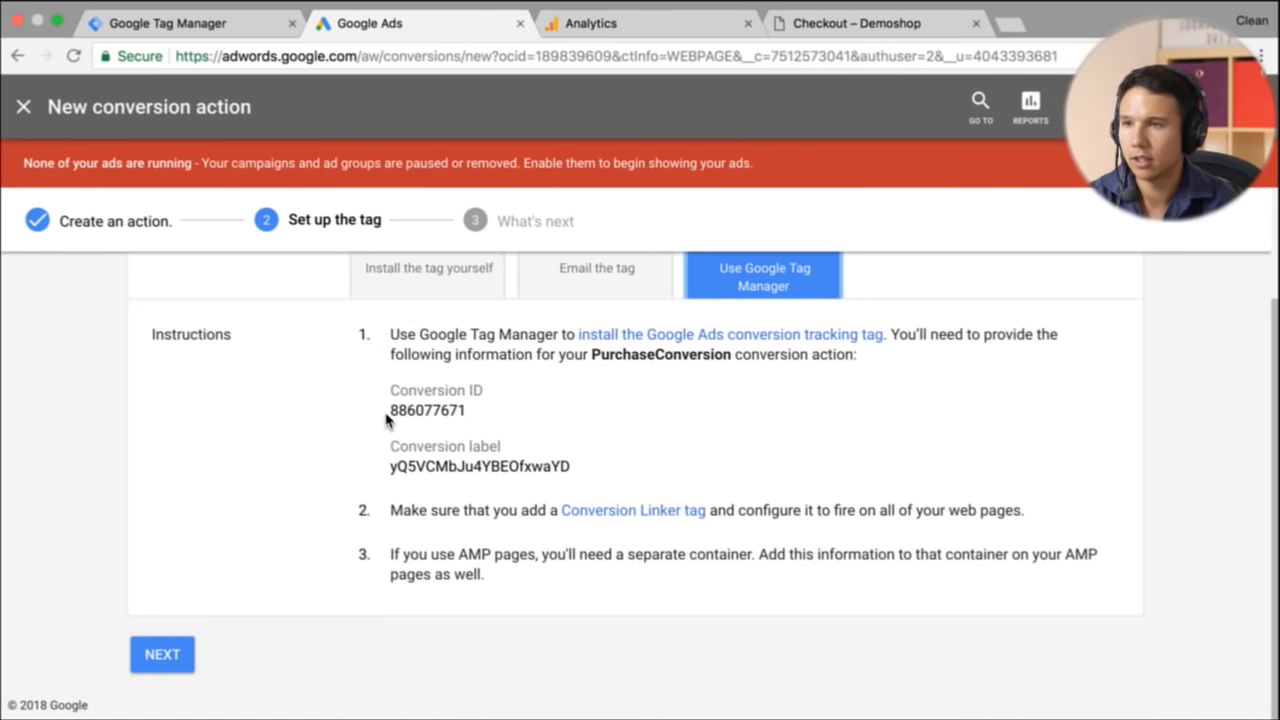
pyautogui.doubleClick(430, 412)
pyautogui.press('super+c')
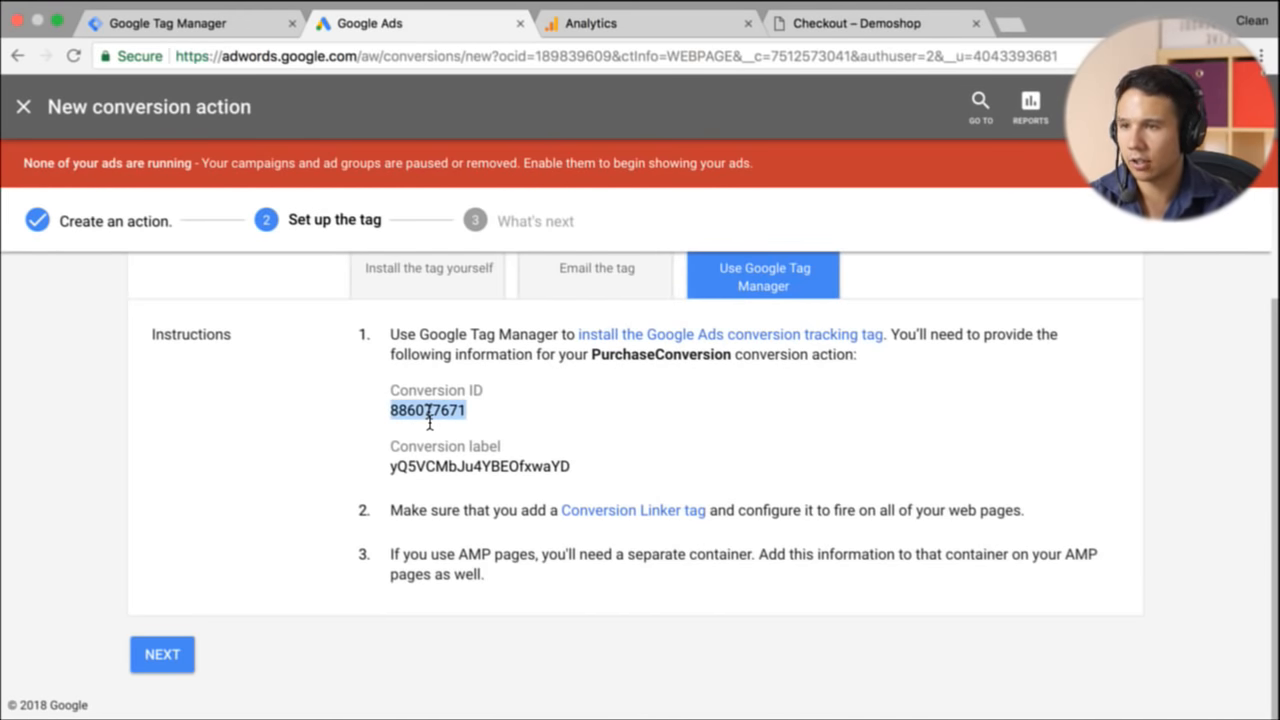
pyautogui.click(166, 24)
pyautogui.click(370, 362)
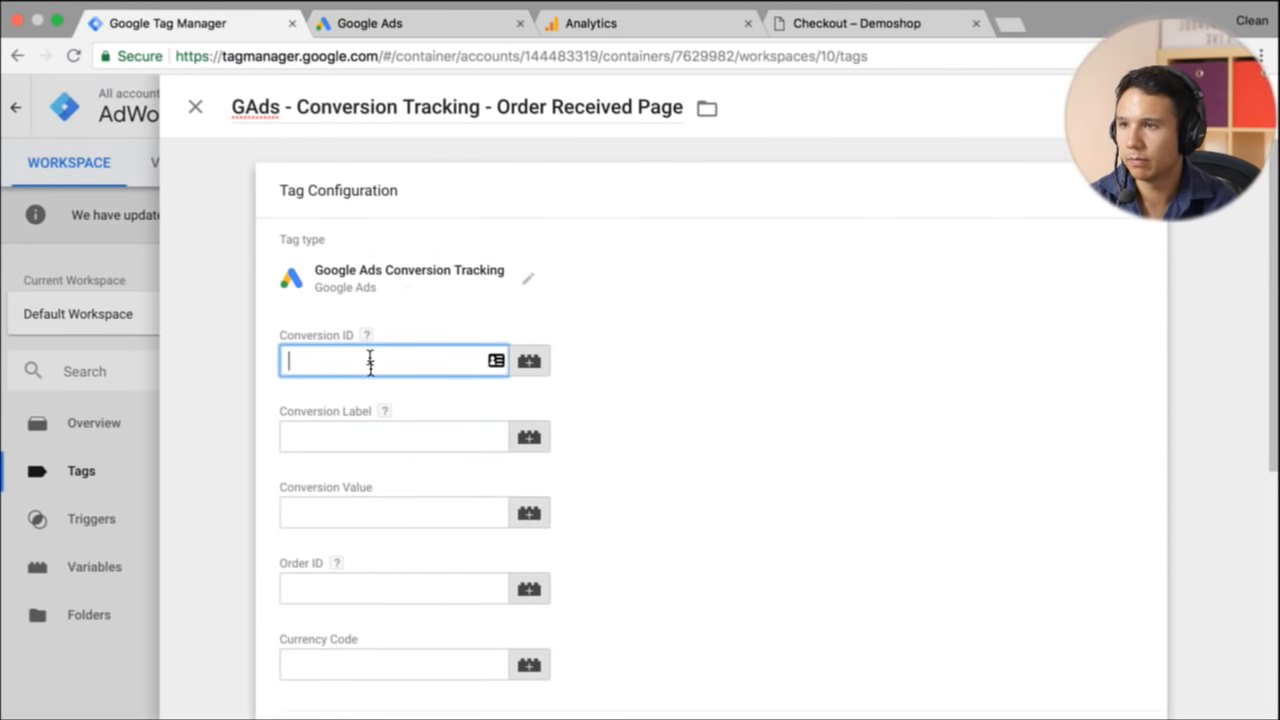
pyautogui.press('super+v')
# Step: Copy the conversion label from Google Ads into the tag's Conversion Label in Google Tag Manager
pyautogui.click(372, 30)
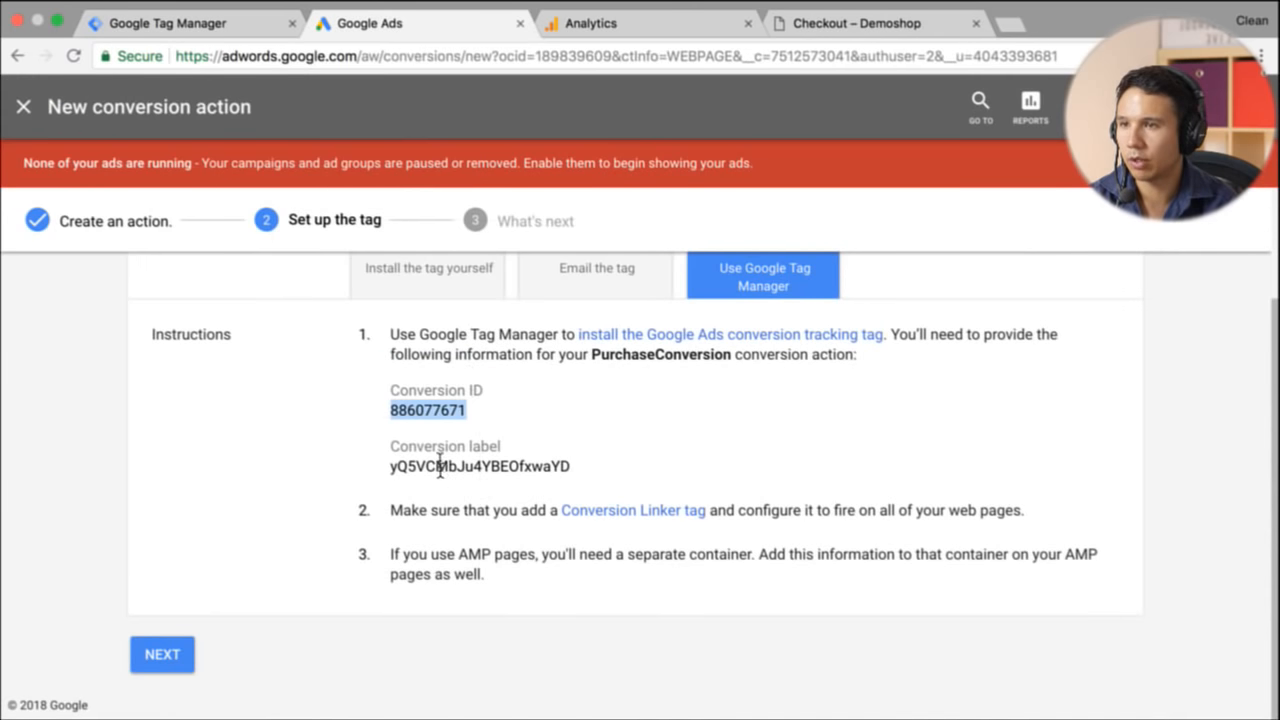
pyautogui.doubleClick(440, 466)
pyautogui.press('super+c')
pyautogui.click(225, 26)
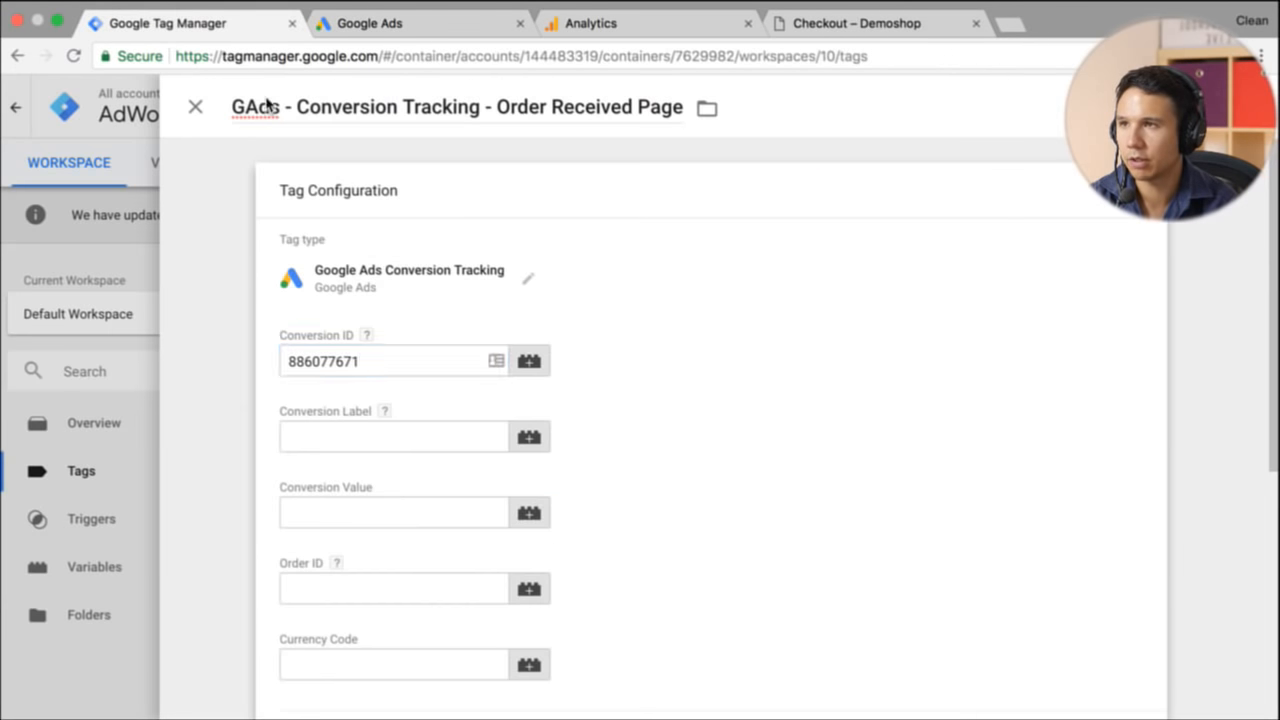
pyautogui.click(346, 437)
pyautogui.press('super+v')
pyautogui.click(760, 507)
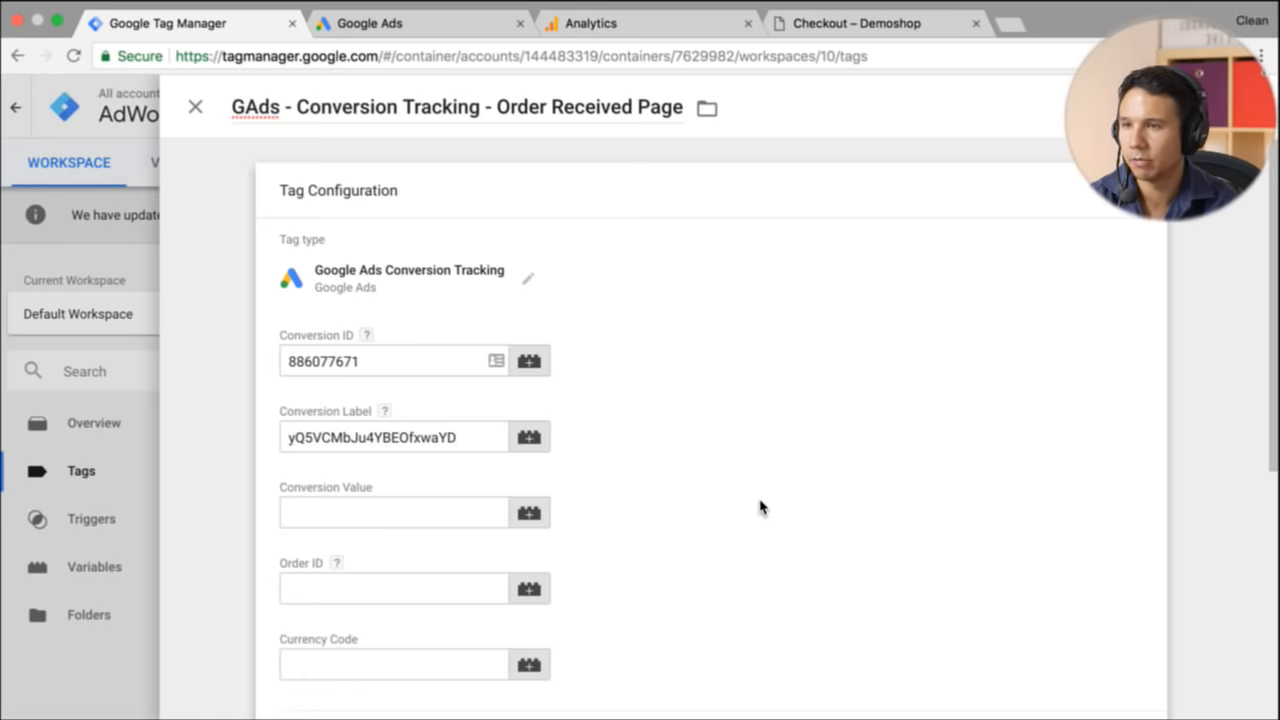
# Step: Check the tag's Conversion Linking settings, assign "pv - order-received" as its firing trigger, and save the tag
pyautogui.scroll(-3, 760, 507)
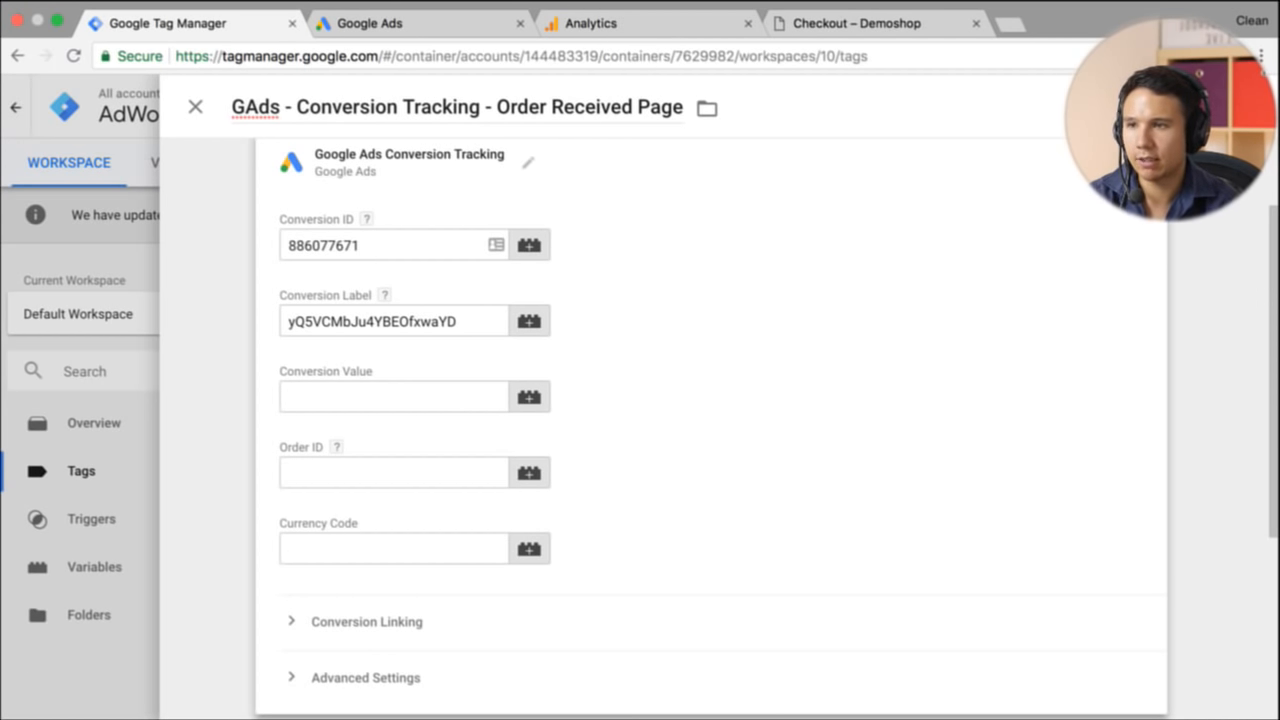
pyautogui.scroll(-3, 616, 700)
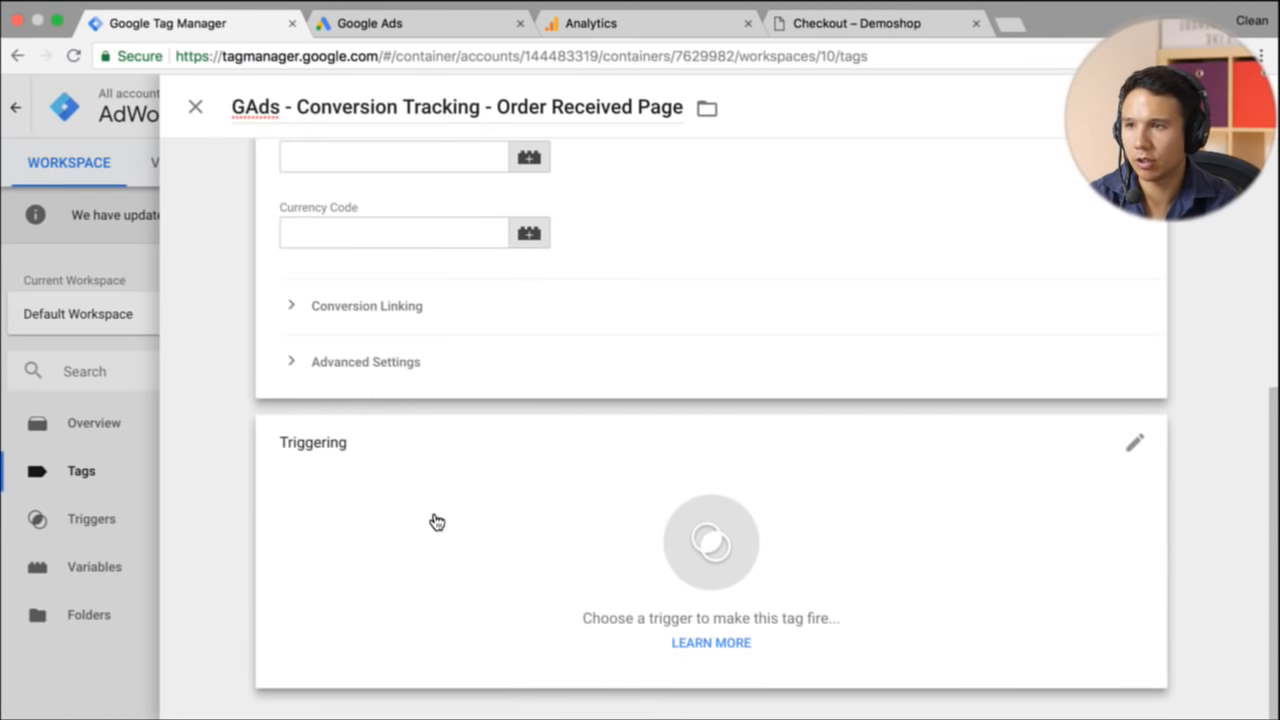
pyautogui.click(292, 312)
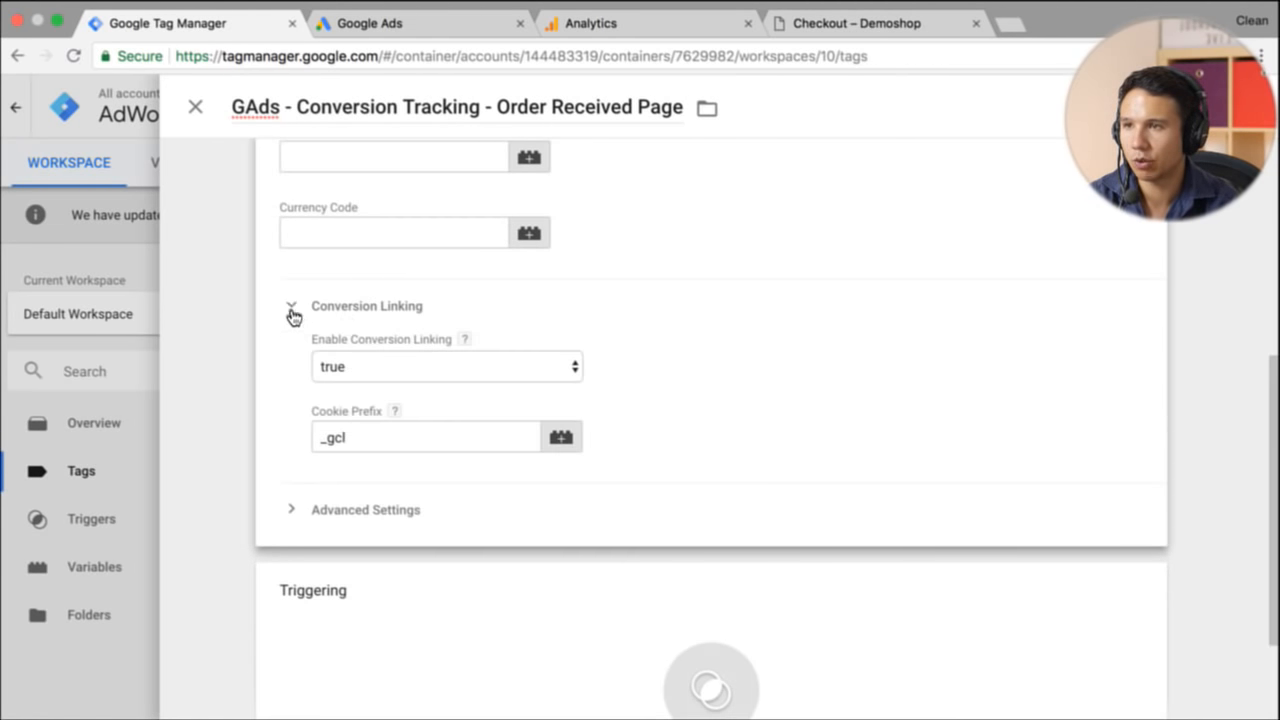
pyautogui.click(292, 312)
pyautogui.doubleClick(293, 364)
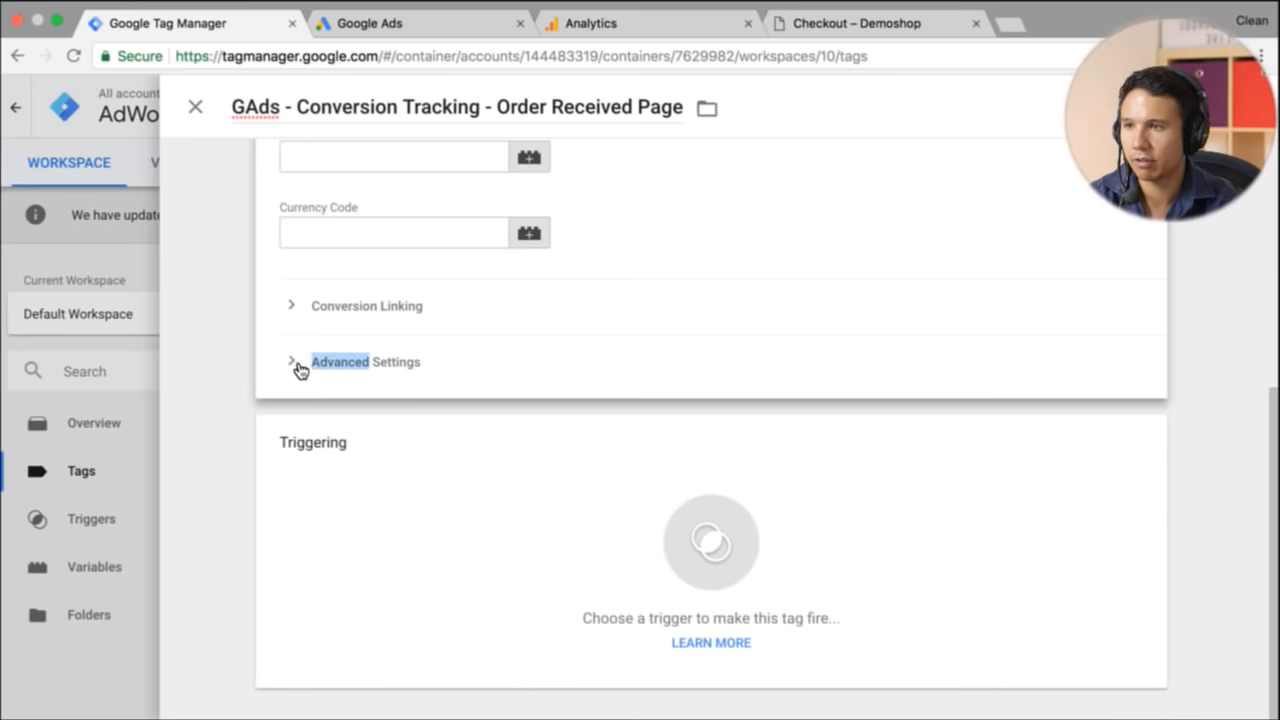
pyautogui.click(445, 515)
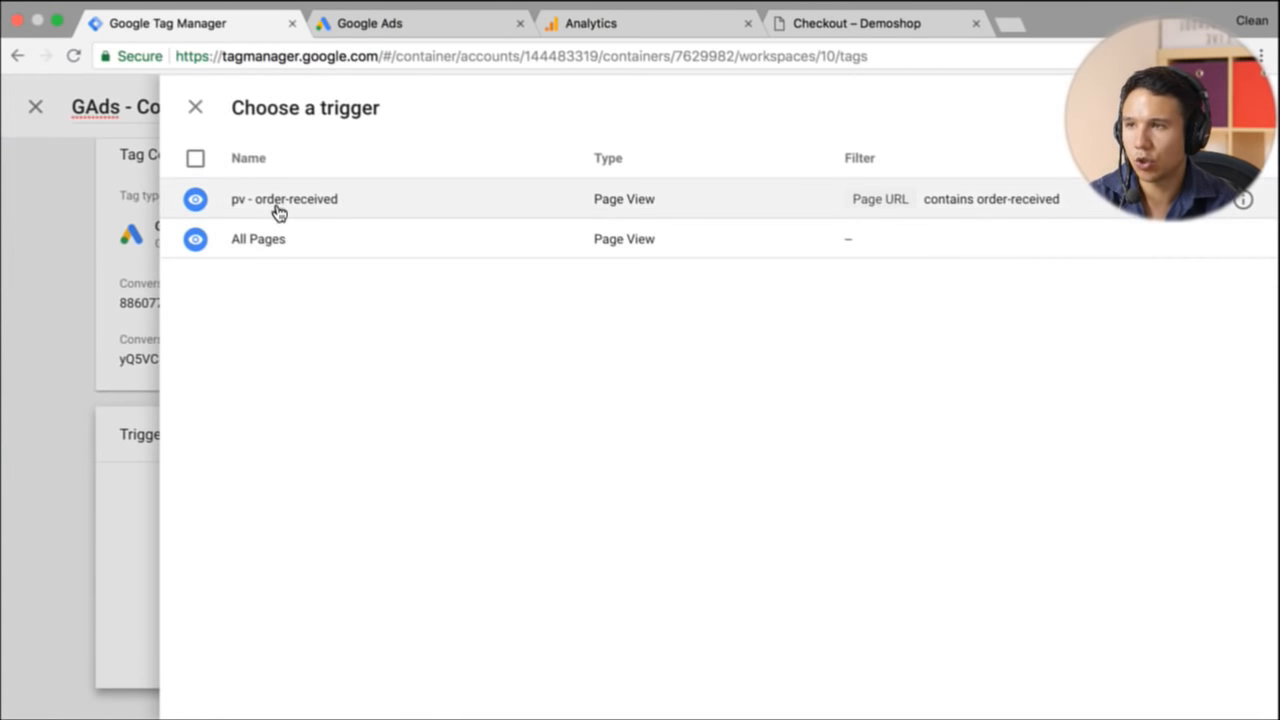
pyautogui.click(279, 205)
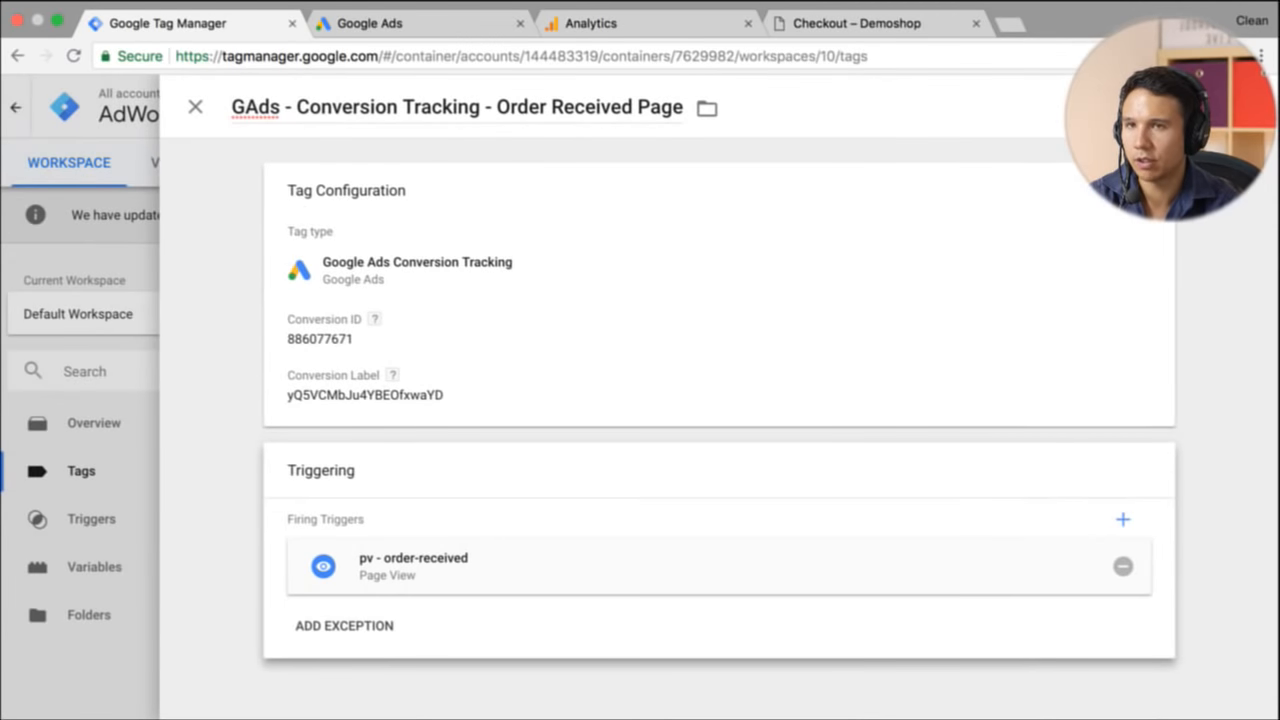
pyautogui.click(1222, 107)
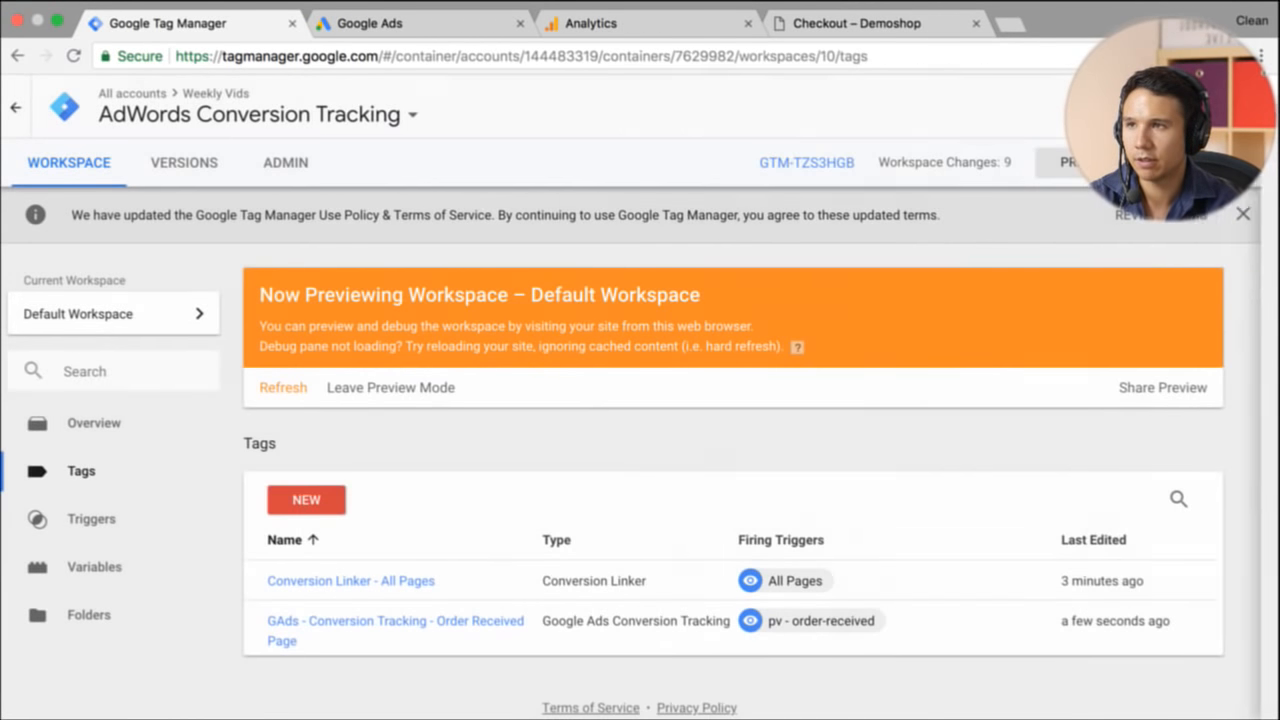
# Step: Refresh the workspace preview, switch to the Demoshop order confirmation page, and reload it to test the tag
pyautogui.click(280, 392)
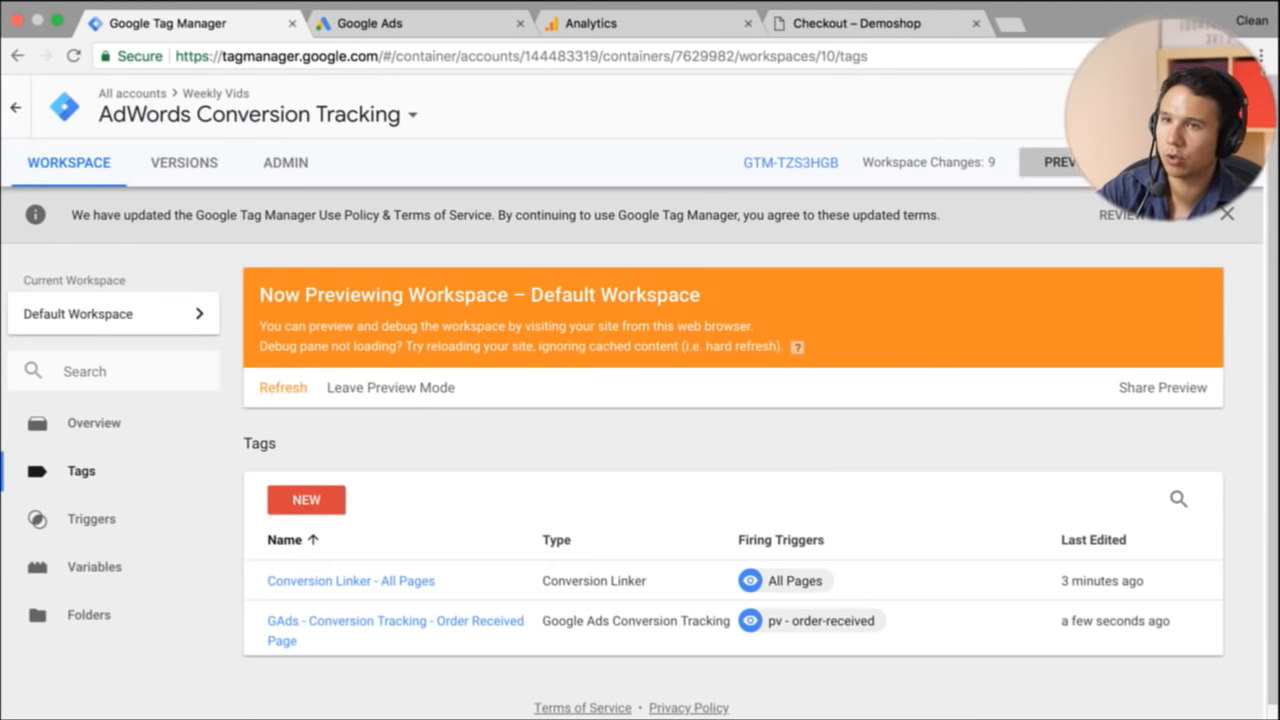
pyautogui.click(818, 36)
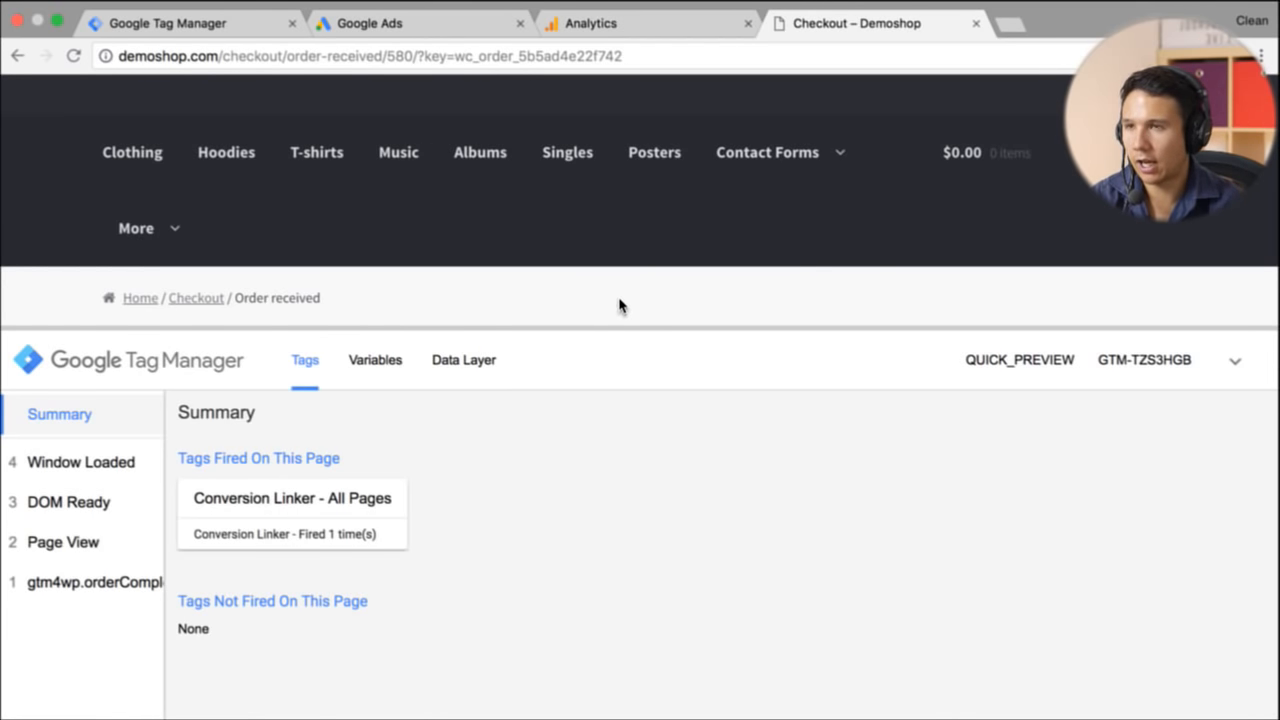
pyautogui.press('super+r')
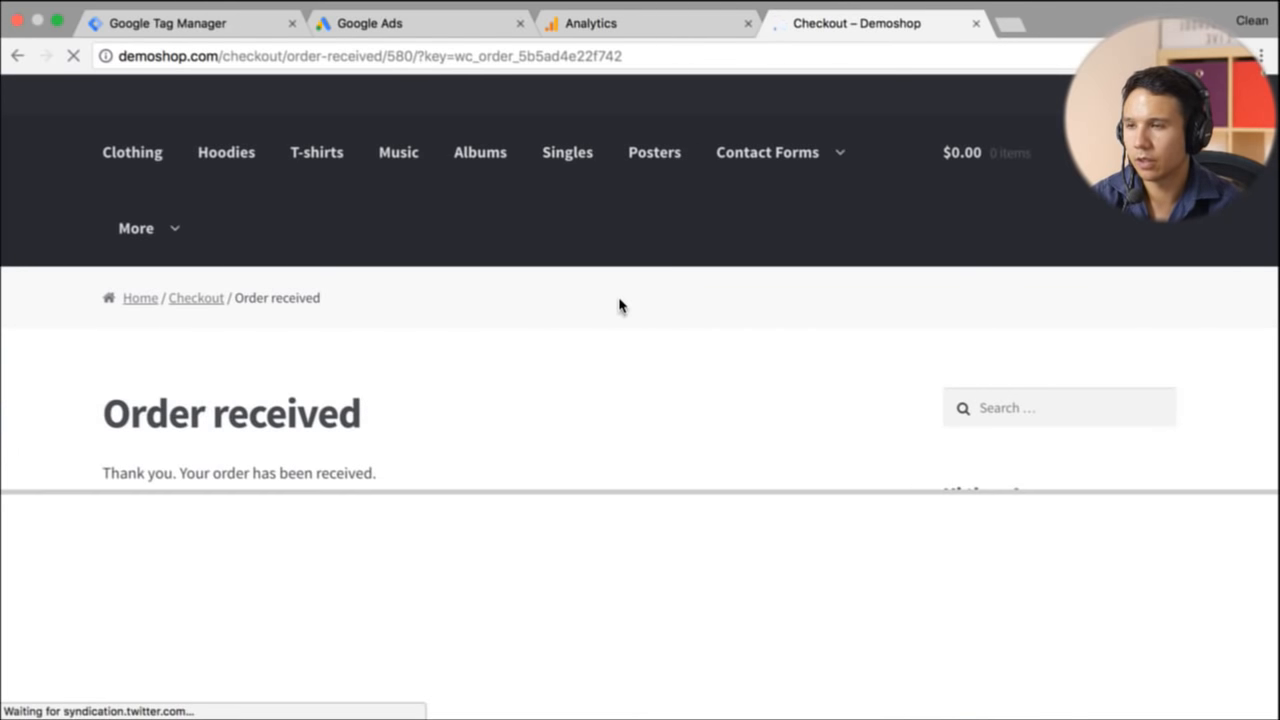
# Step: Review the fired tags in the enlarged debug pane and inspect the Google Ads Conversion Tracking tag's metadata in Tag Assistant
pyautogui.moveTo(483, 500); pyautogui.dragTo(483, 240)
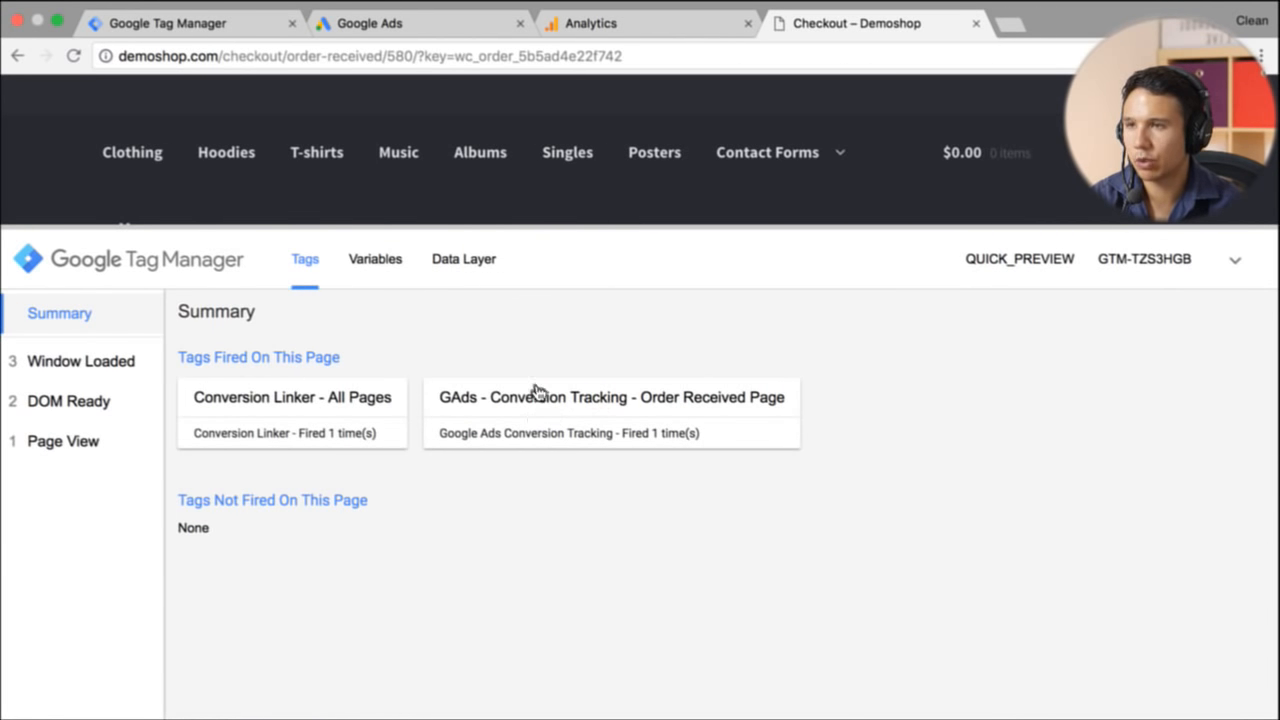
pyautogui.moveTo(508, 234); pyautogui.dragTo(523, 500)
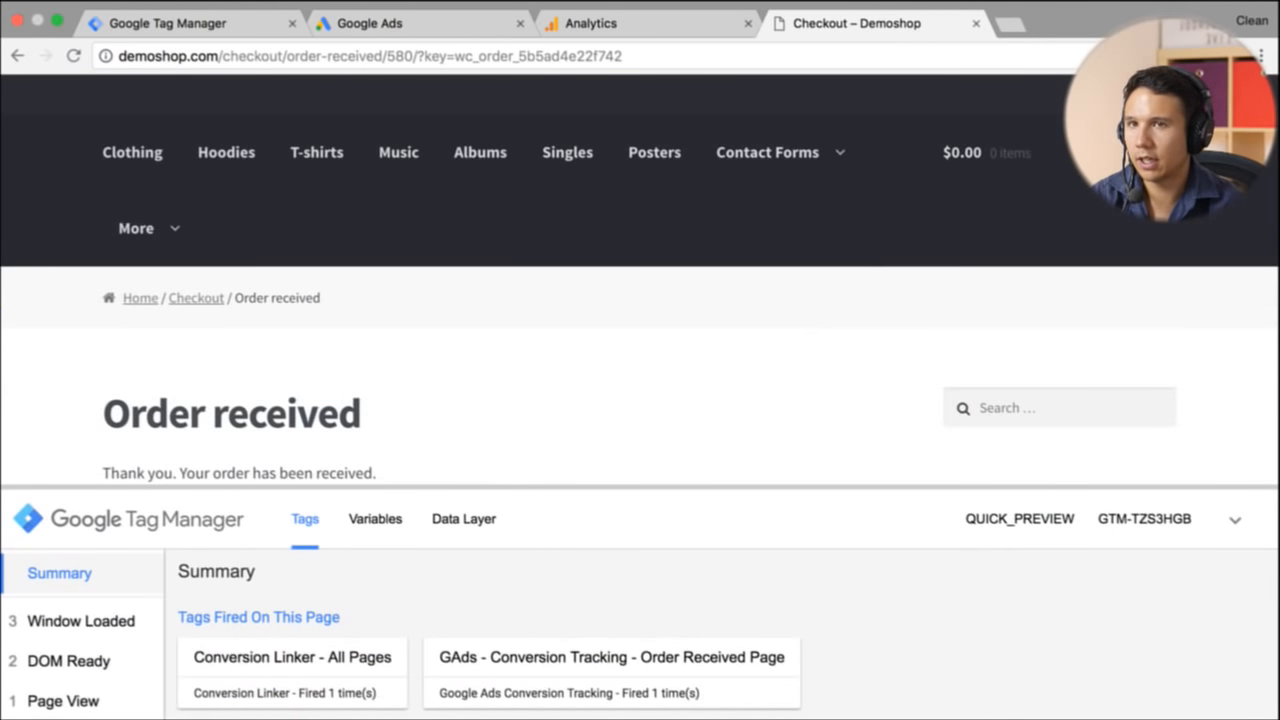
pyautogui.click(1234, 56)
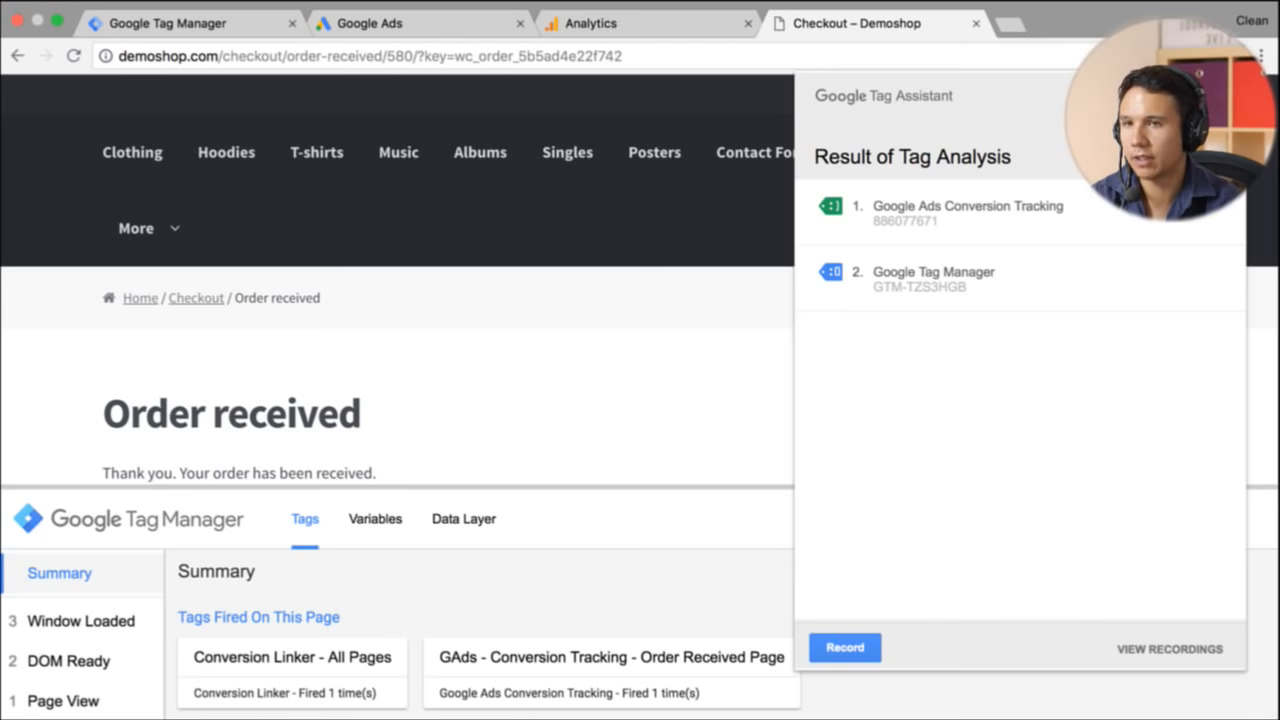
pyautogui.click(905, 217)
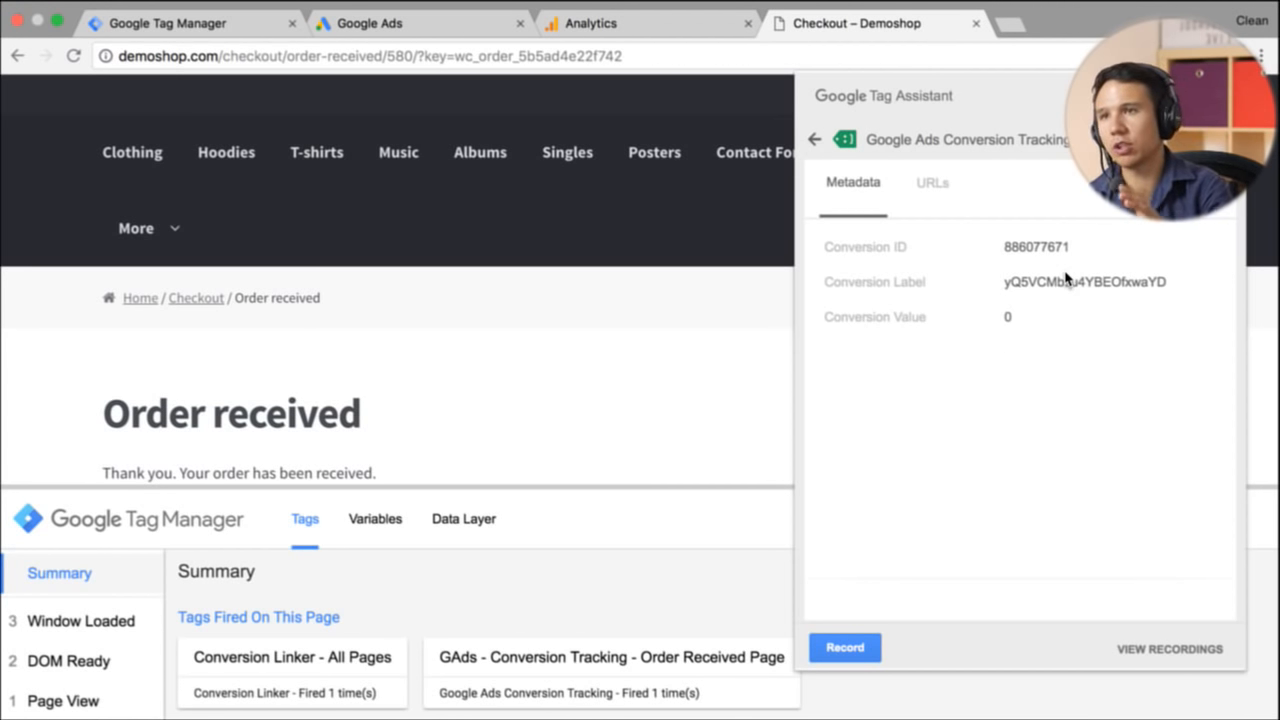
# Step: Publish the Google Tag Manager workspace changes as a new version named "AdWords Conversion Tracking"
pyautogui.click(162, 22)
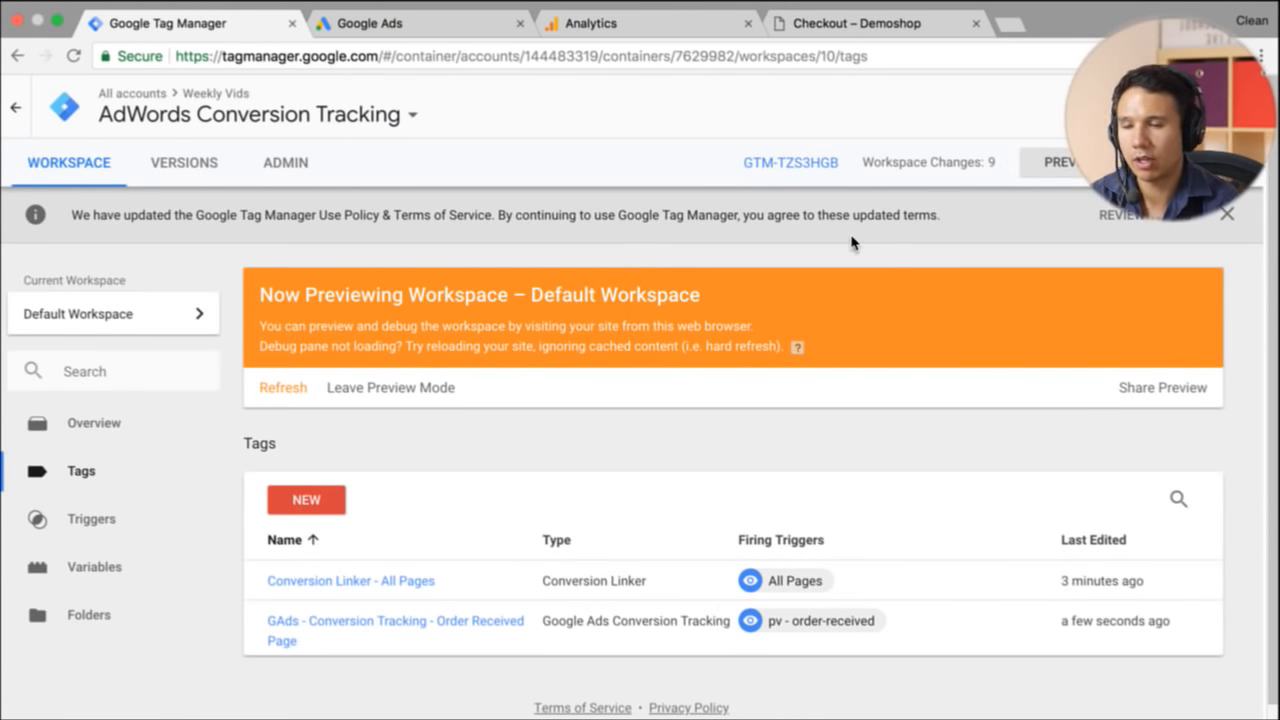
pyautogui.click(1130, 162)
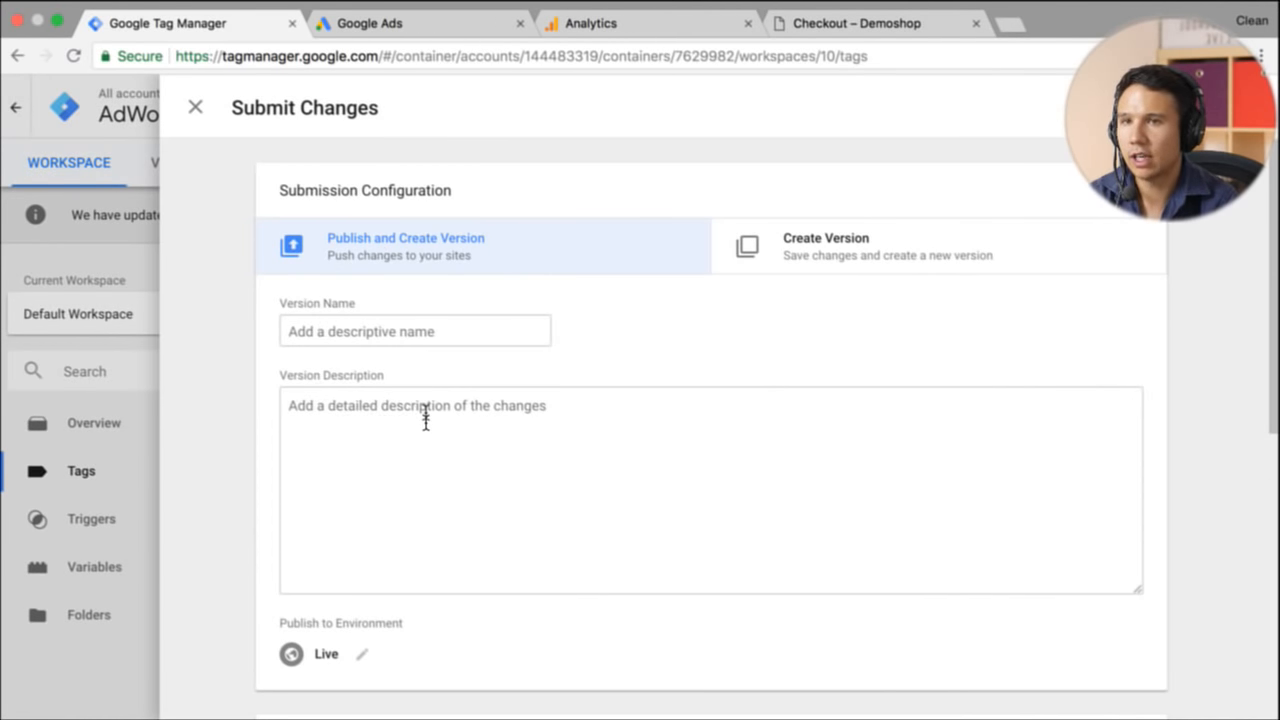
pyautogui.click(421, 333)
pyautogui.write('AdWords Conversion ')
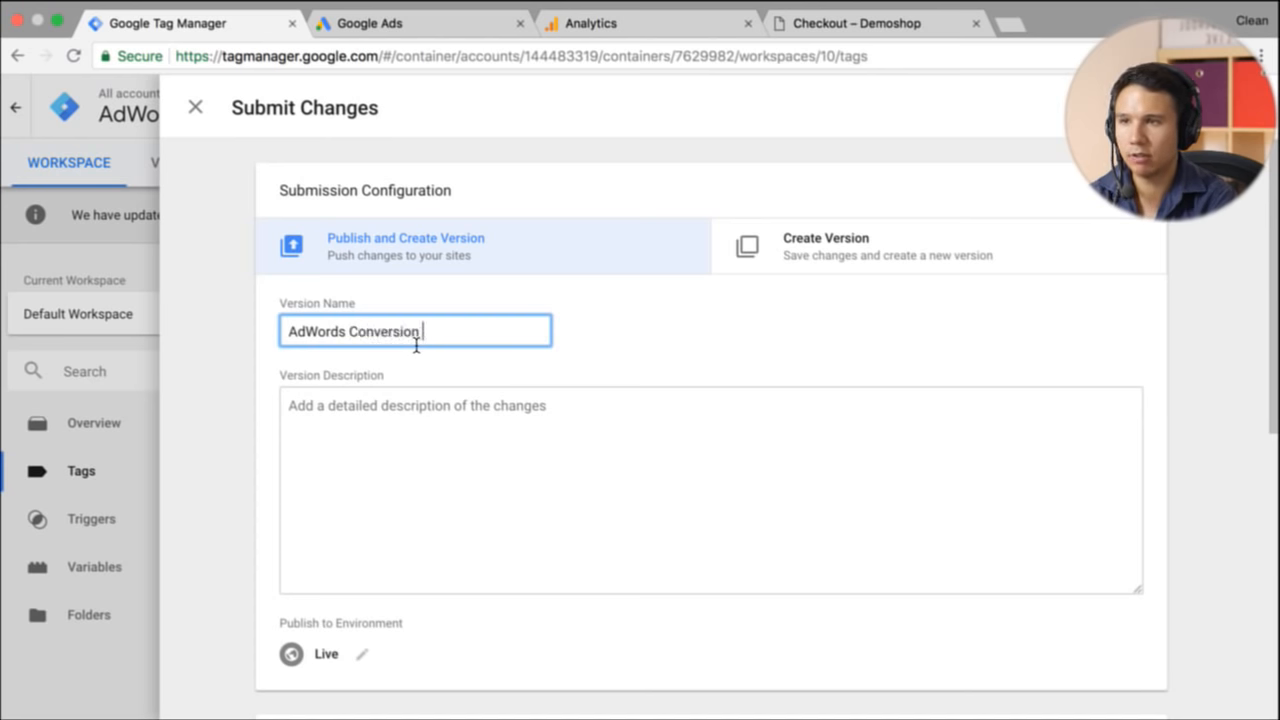
pyautogui.write('Tracking')
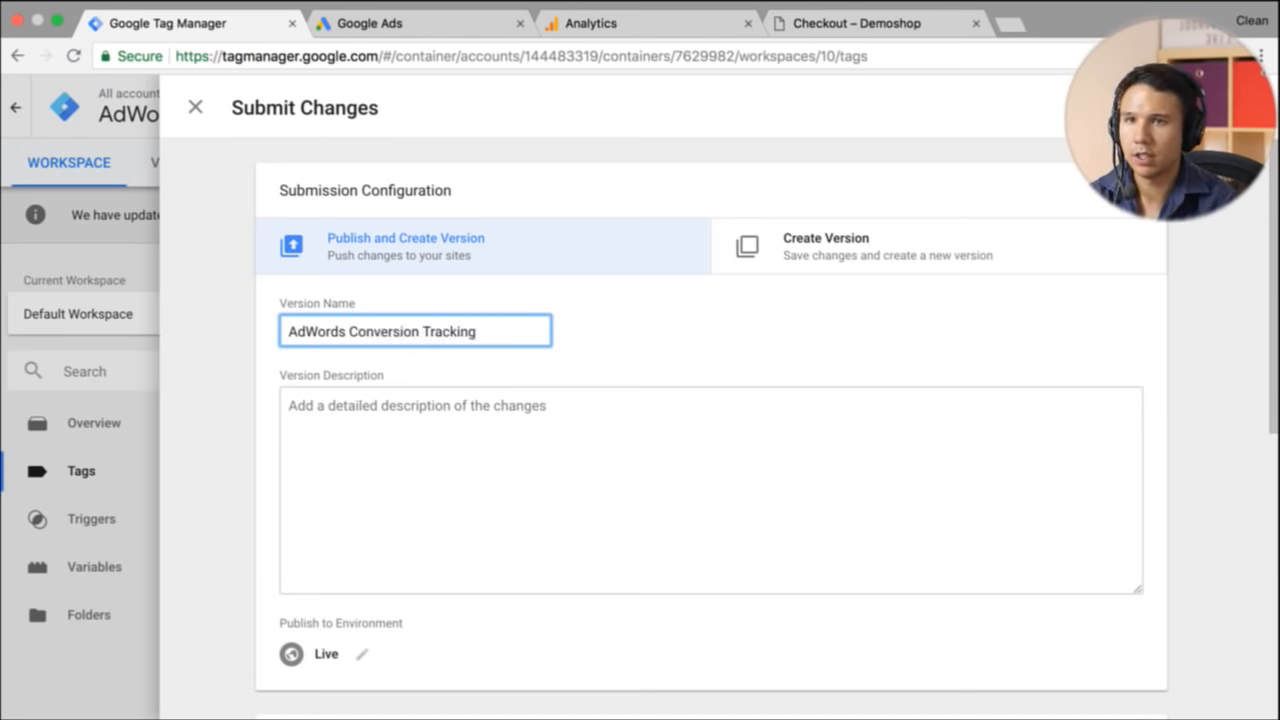
pyautogui.click(1226, 108)
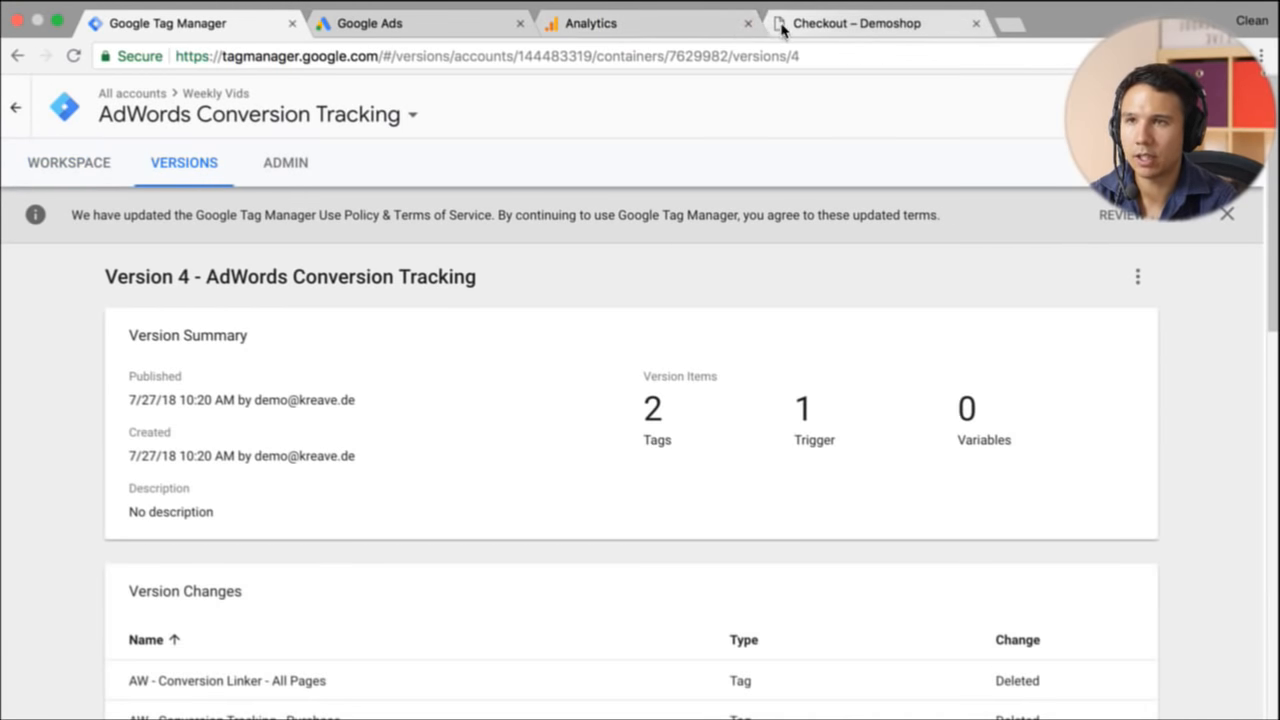
# Step: Recheck the tags fired on Demoshop's order-received page, and shrink the debug pane to uncover the order details
pyautogui.click(783, 29)
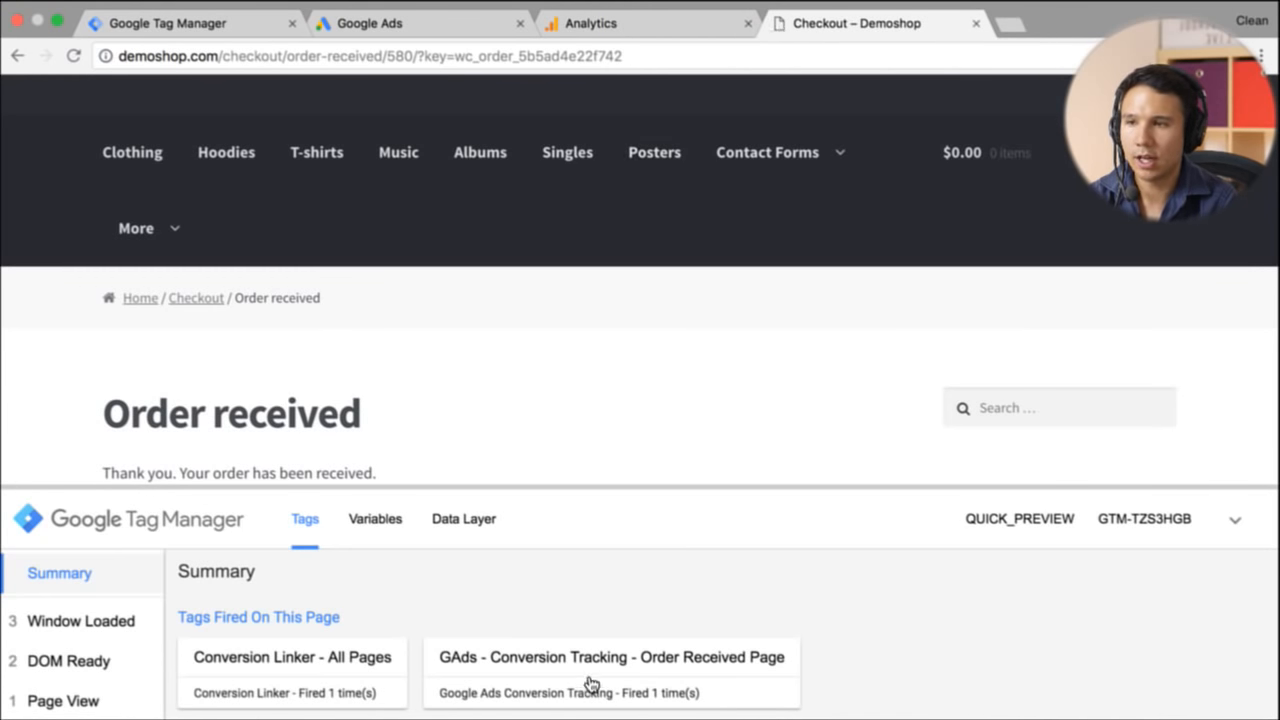
pyautogui.moveTo(517, 490); pyautogui.dragTo(484, 316)
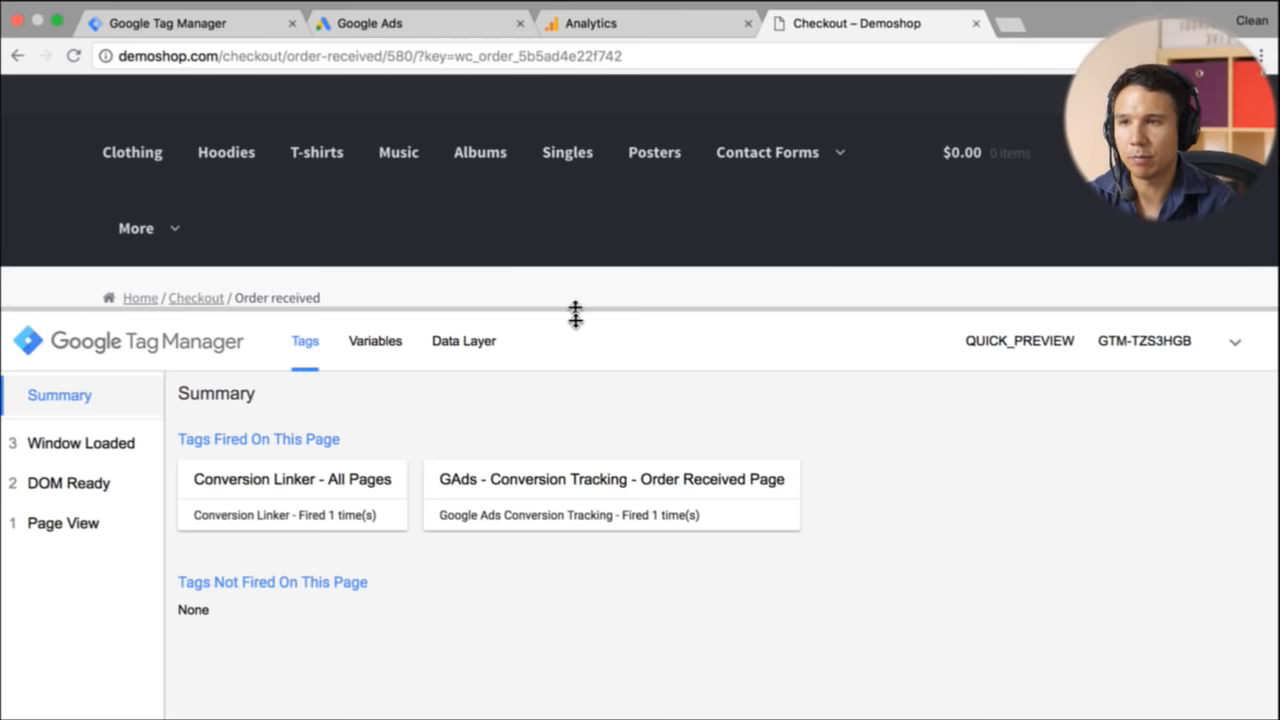
pyautogui.moveTo(575, 313); pyautogui.dragTo(583, 706)
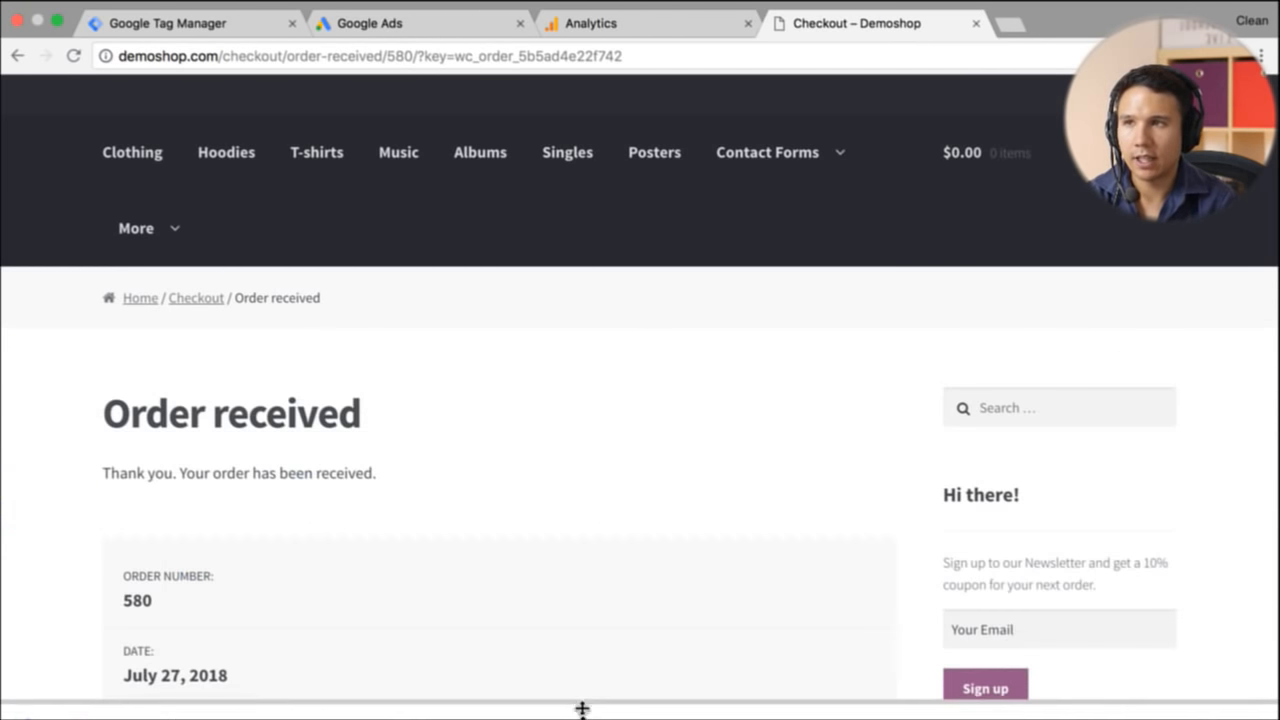
# Step: Finish the PurchaseConversion setup in Google Ads and check its tracking status in the conversion actions list
pyautogui.click(333, 17)
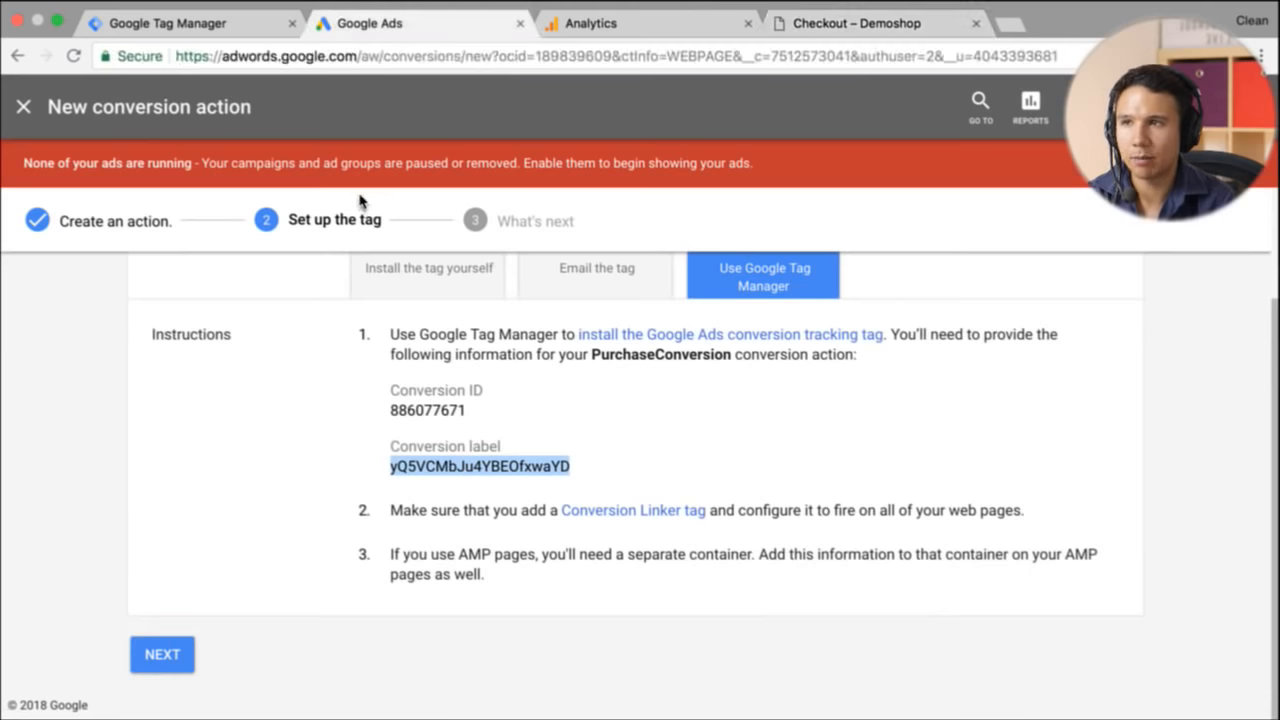
pyautogui.click(152, 660)
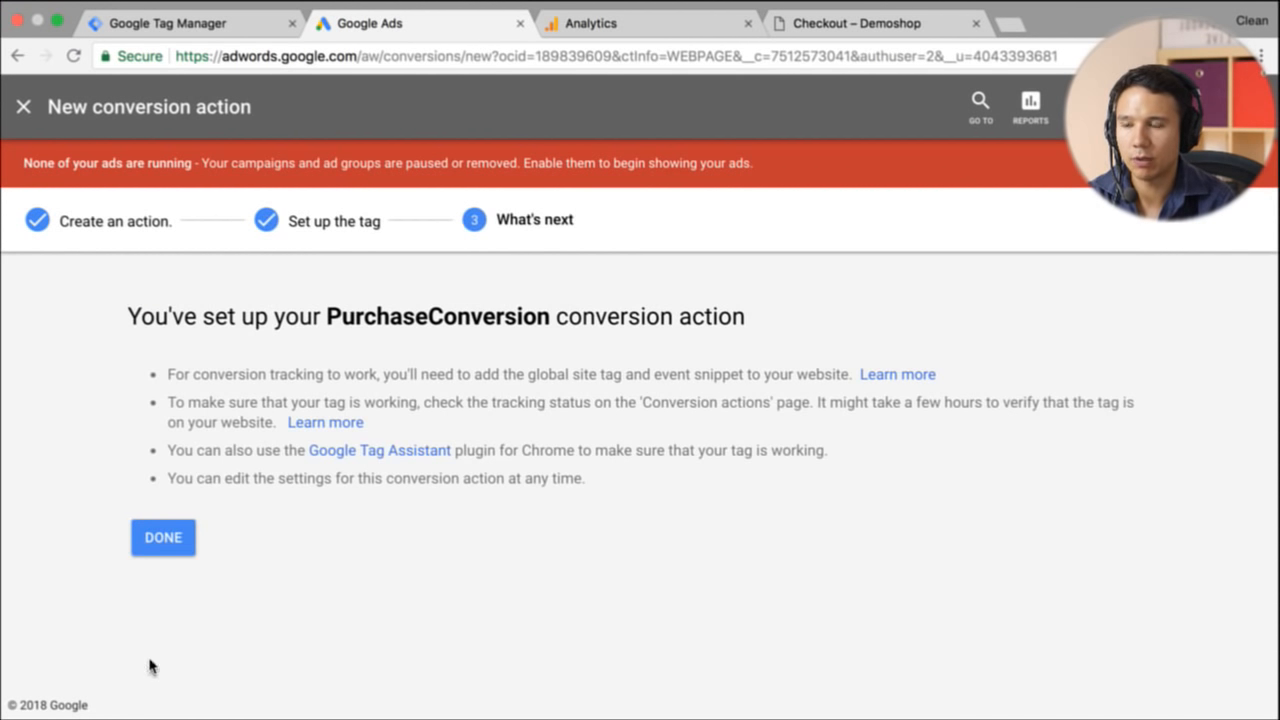
pyautogui.click(156, 548)
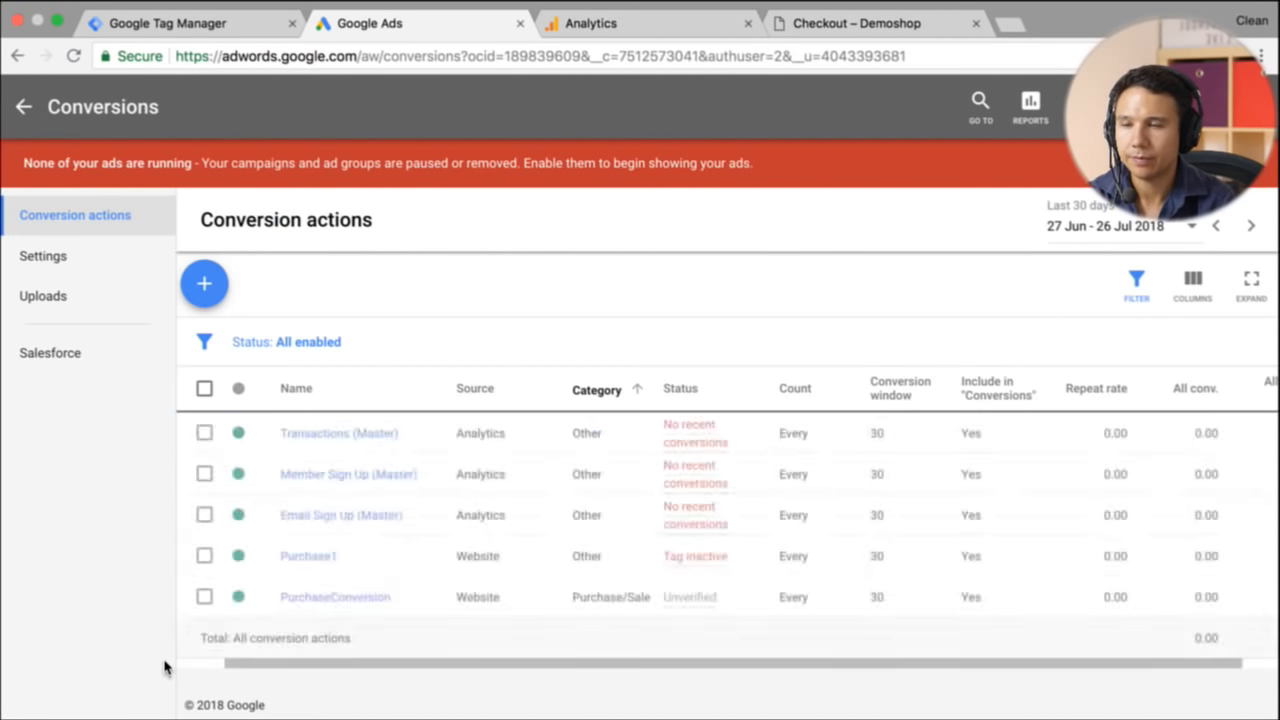
pyautogui.moveTo(692, 608)
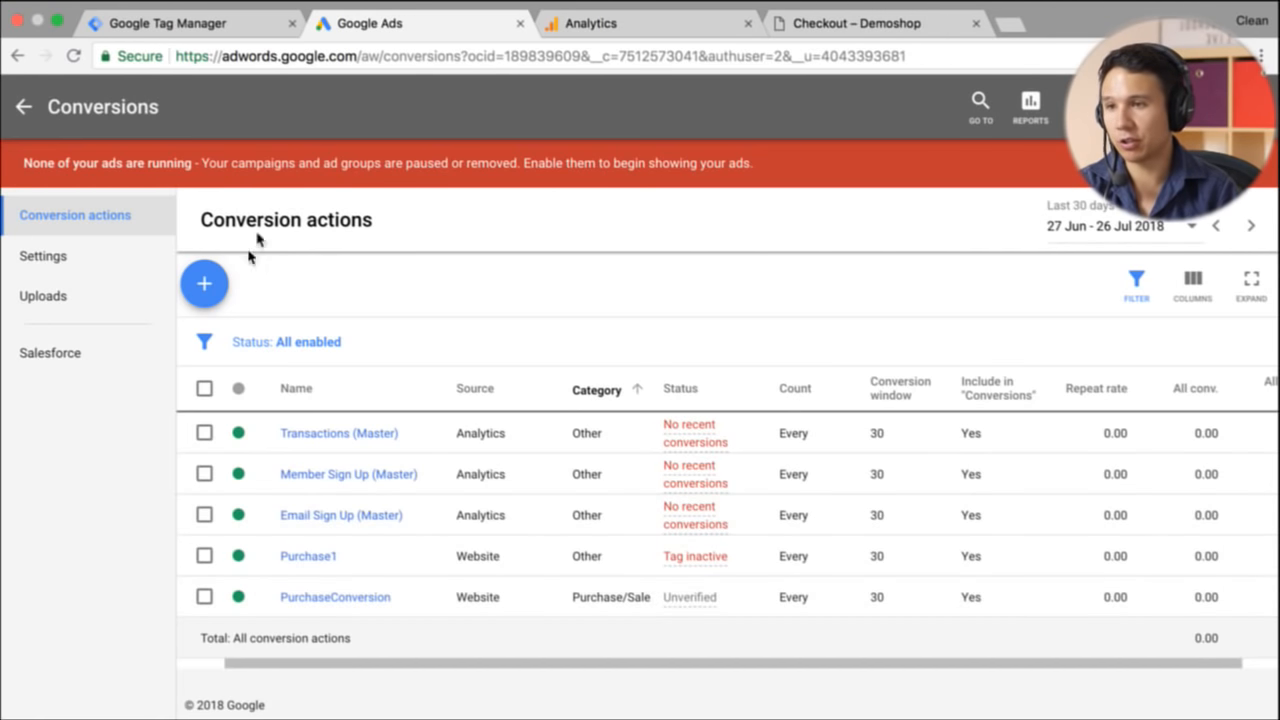
# Step: Leave the conversions page, dismiss the account notes tip in the campaigns list, and open the Giveaway Campaign's ad groups
pyautogui.click(21, 106)
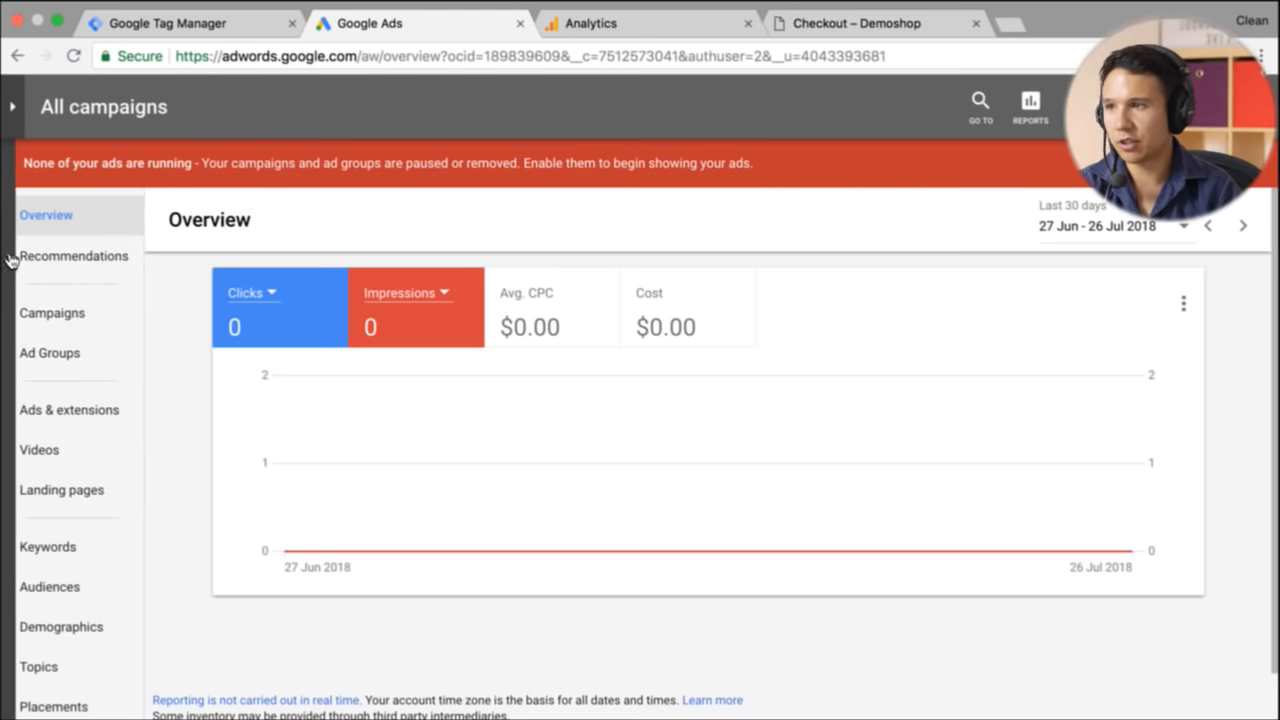
pyautogui.click(48, 313)
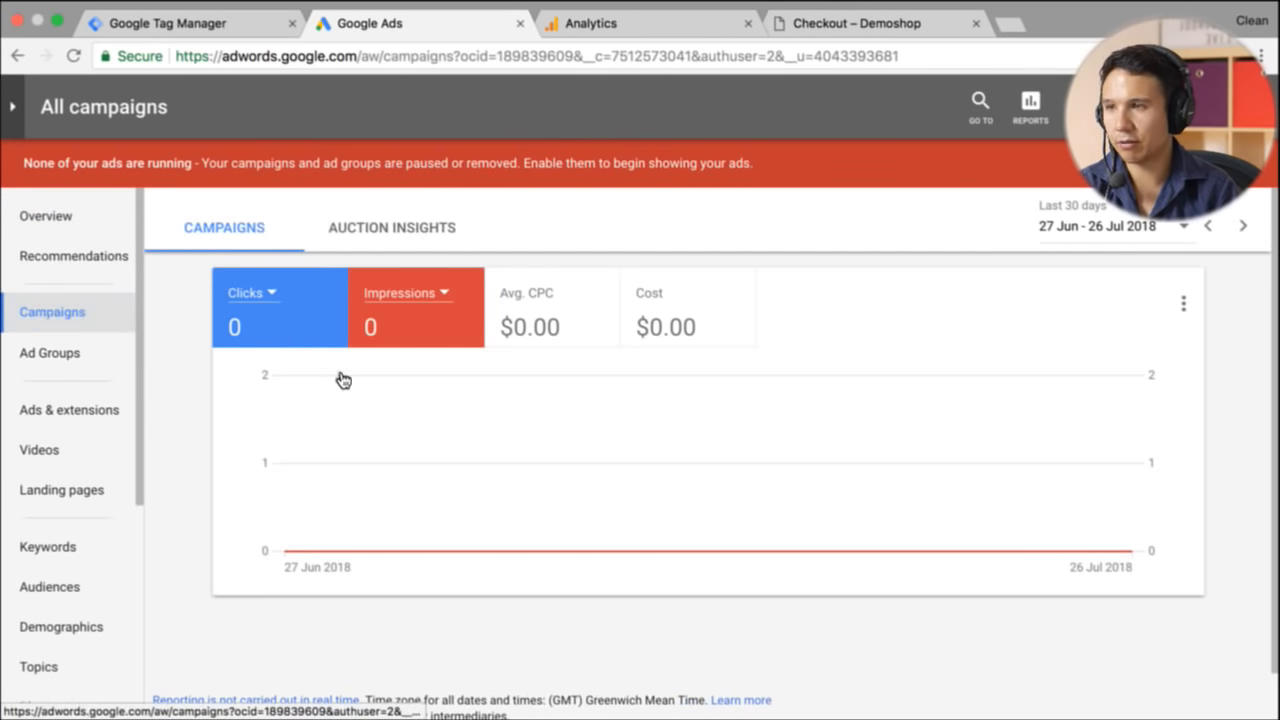
pyautogui.scroll(-3, 257, 449)
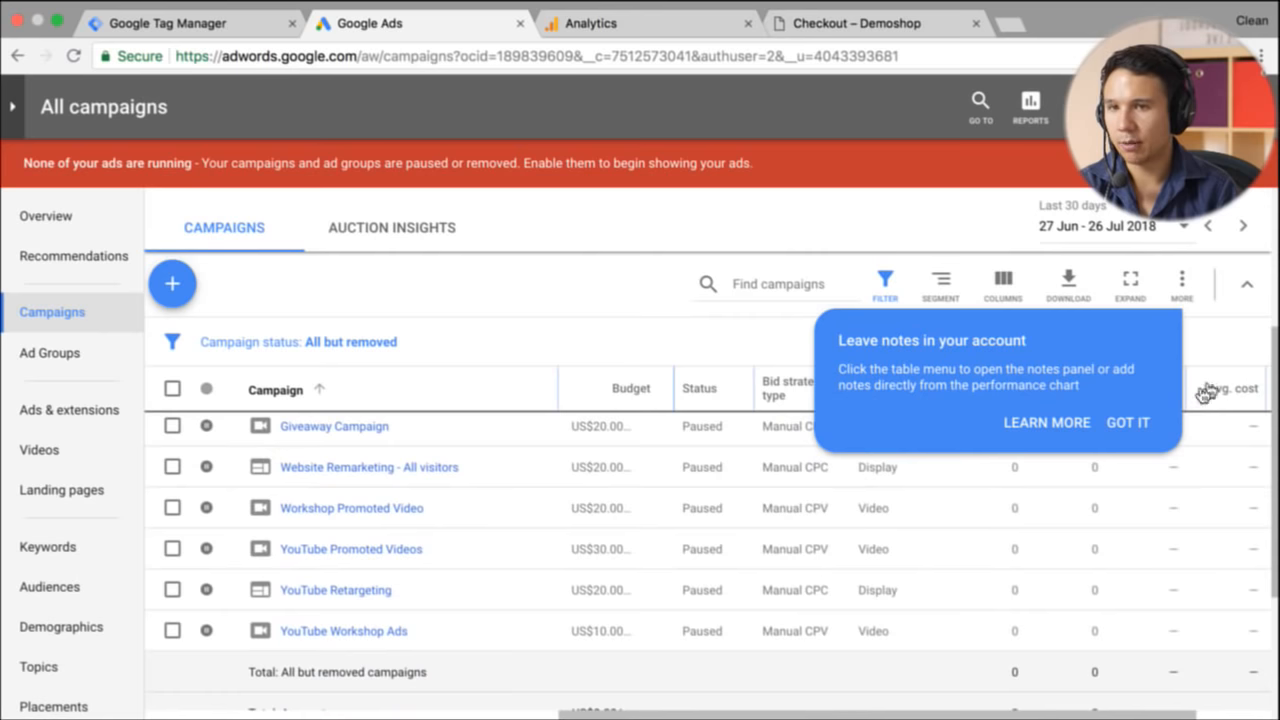
pyautogui.click(1127, 434)
pyautogui.hscroll(2, 820, 420)
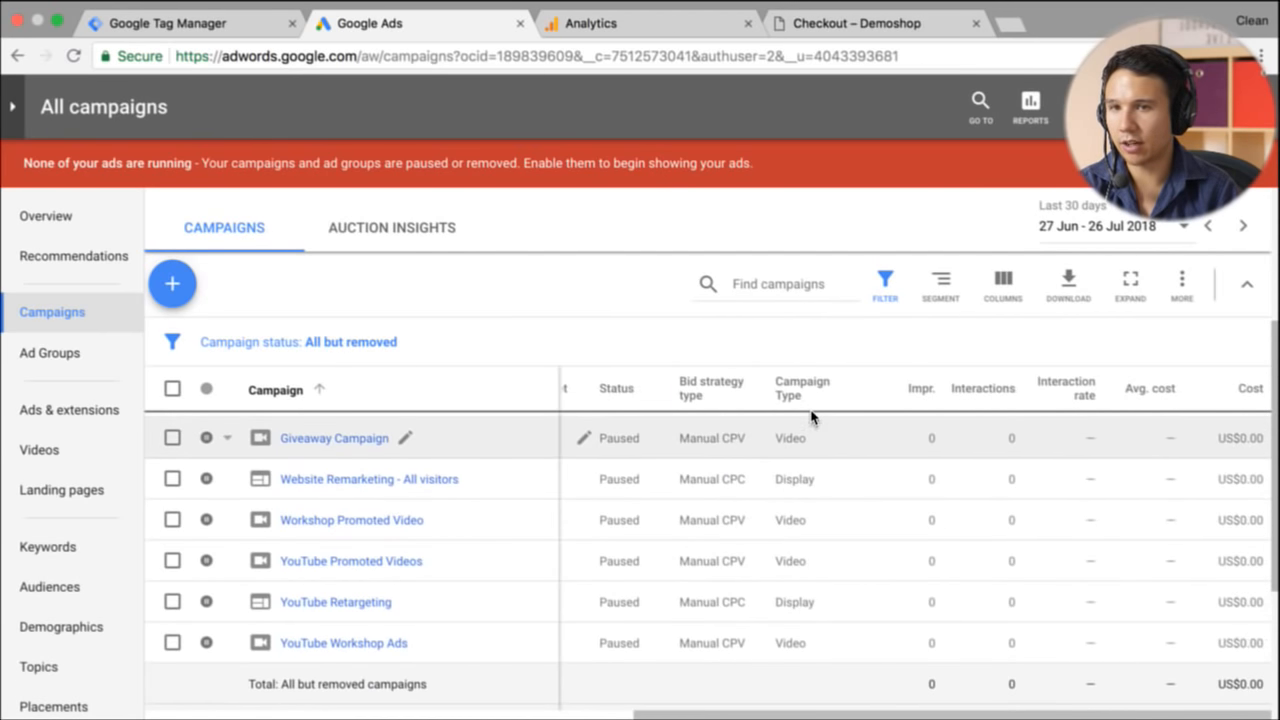
pyautogui.moveTo(1240, 395)
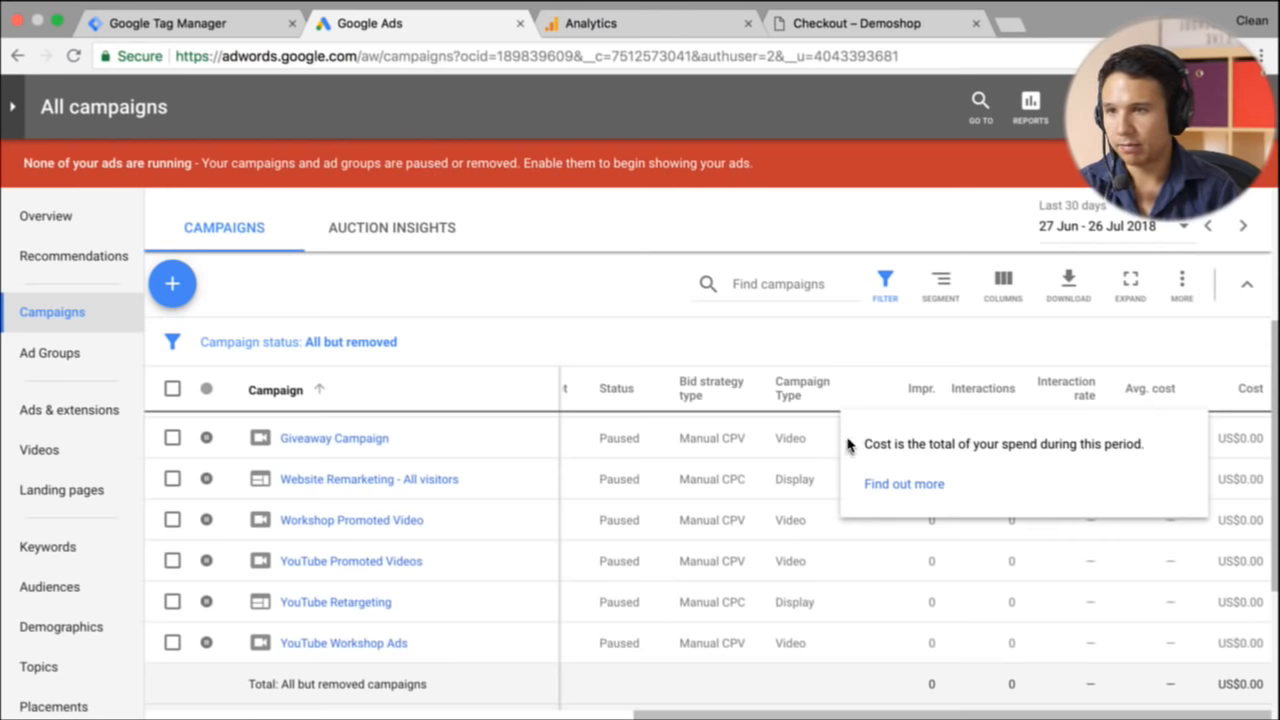
pyautogui.click(349, 440)
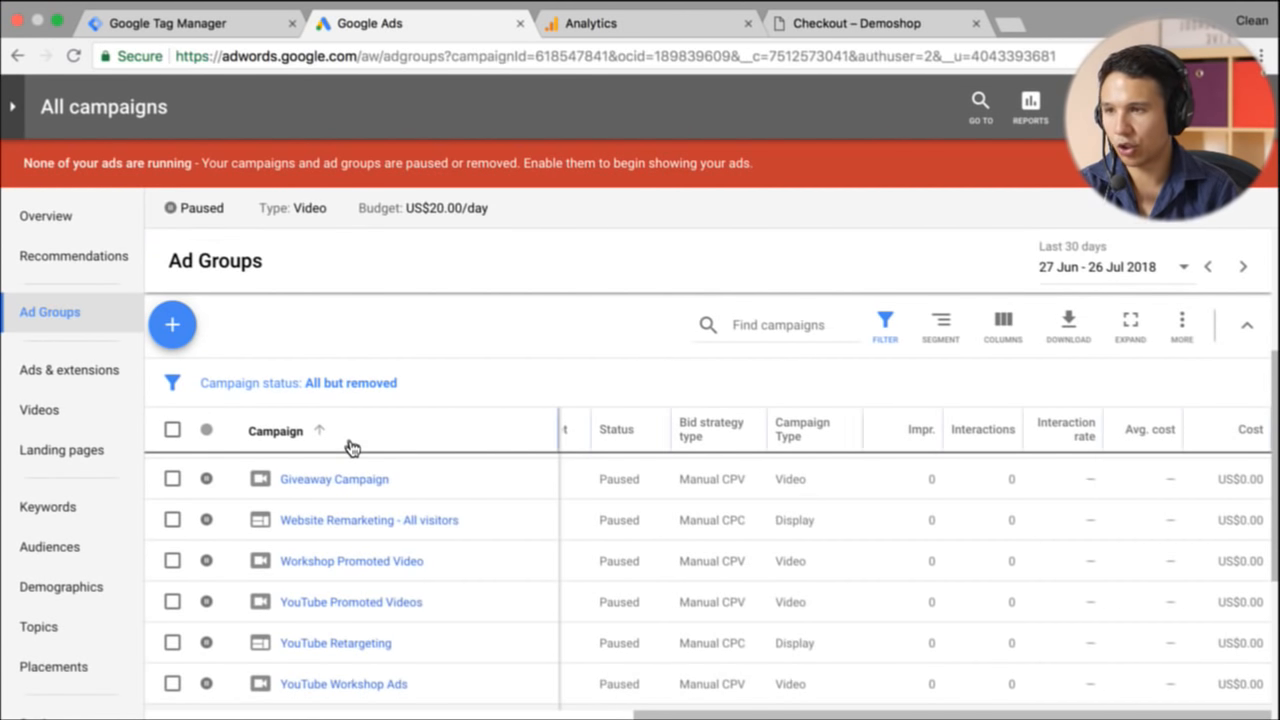
pyautogui.scroll(-5, 579, 582)
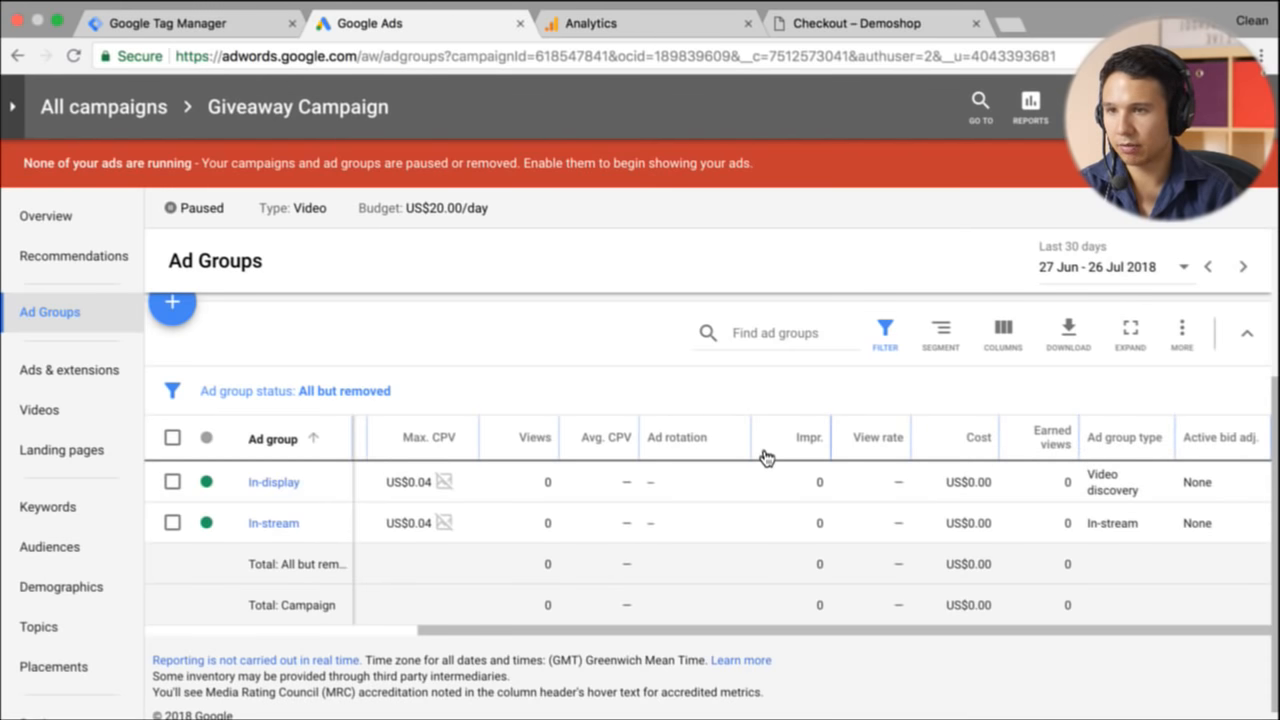
# Step: Apply the Conversions column set to the ad groups table and examine the conversion, conversion rate and cost per conversion columns
pyautogui.click(998, 342)
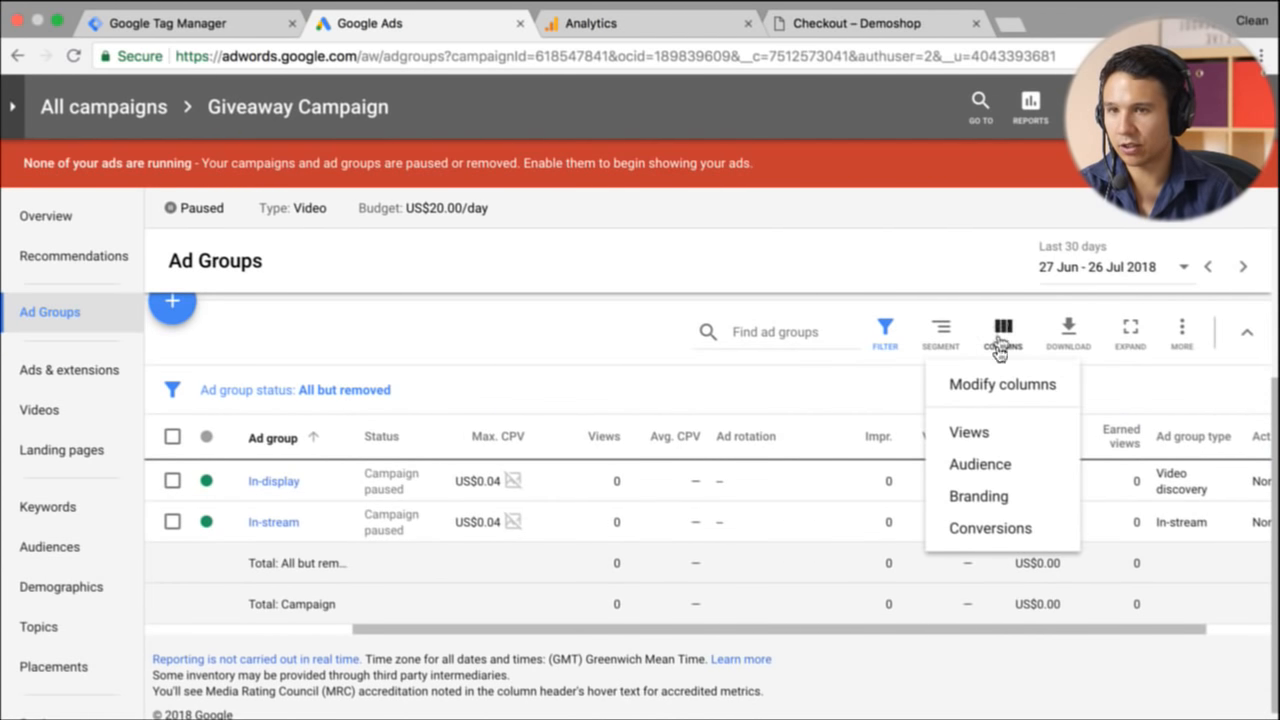
pyautogui.click(990, 530)
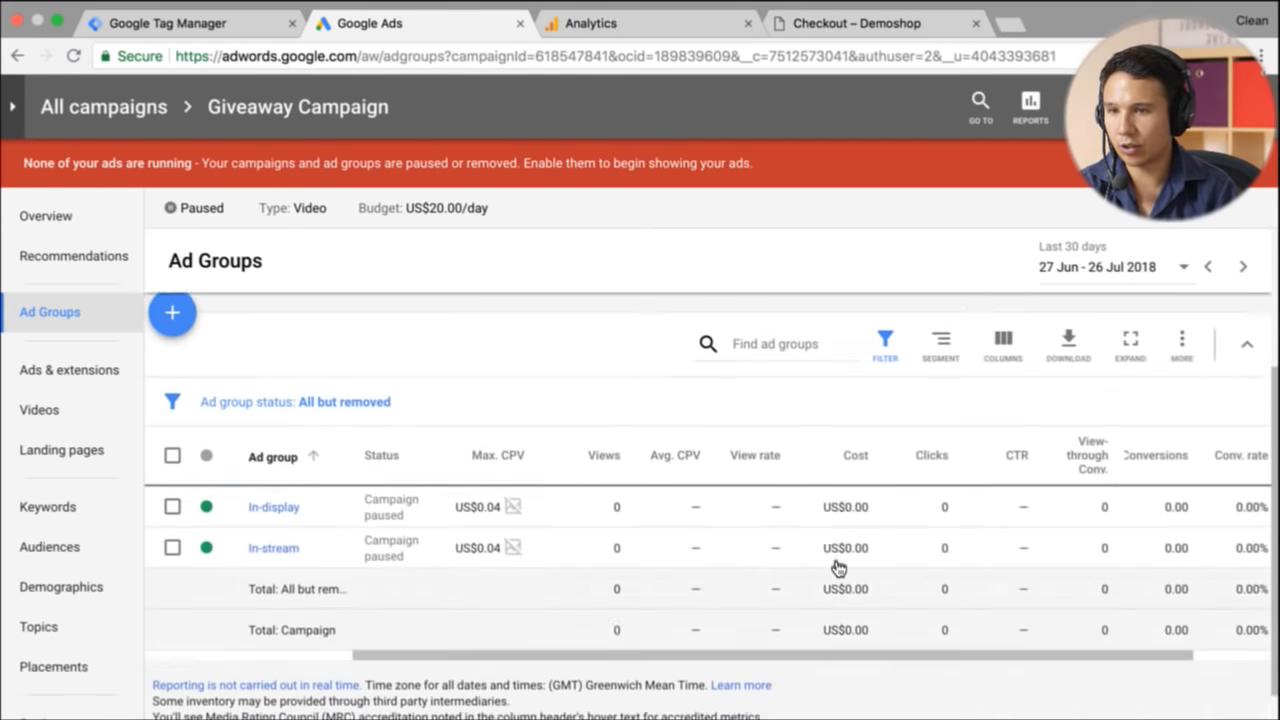
pyautogui.scroll(-3, 837, 566)
pyautogui.hscroll(2, 837, 566)
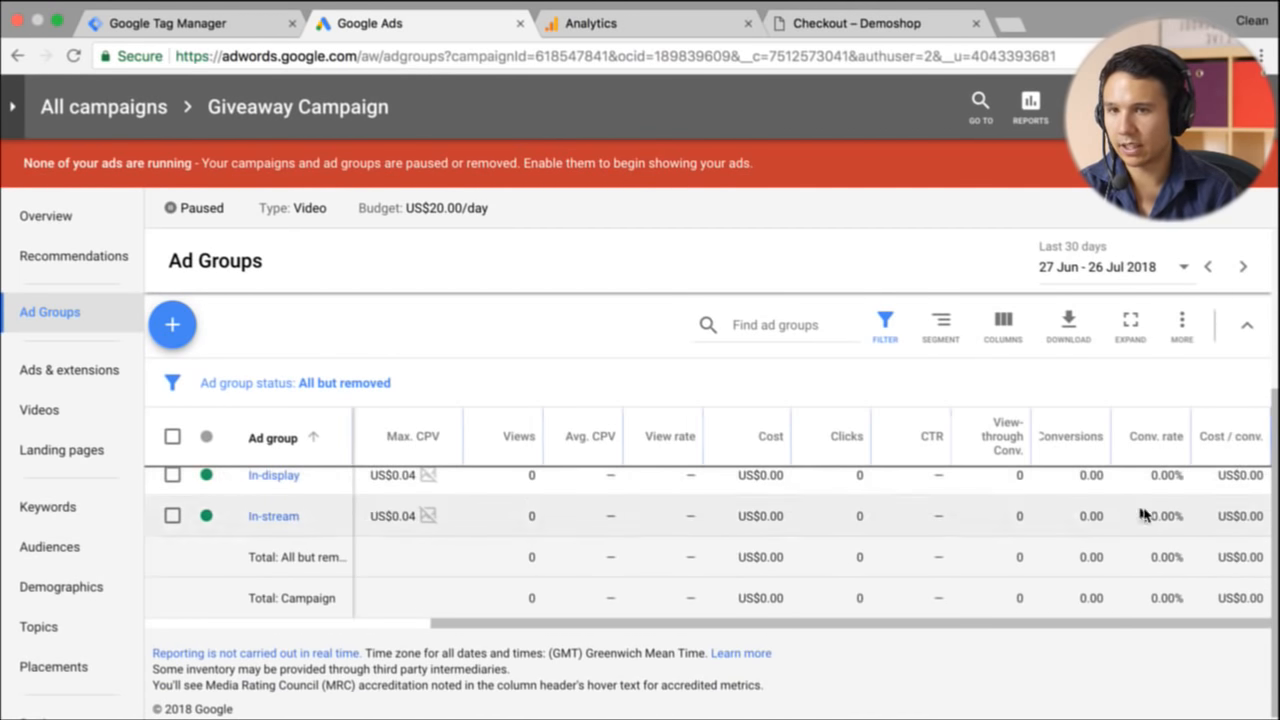
pyautogui.scroll(3, 1088, 507)
pyautogui.scroll(-3, 1085, 520)
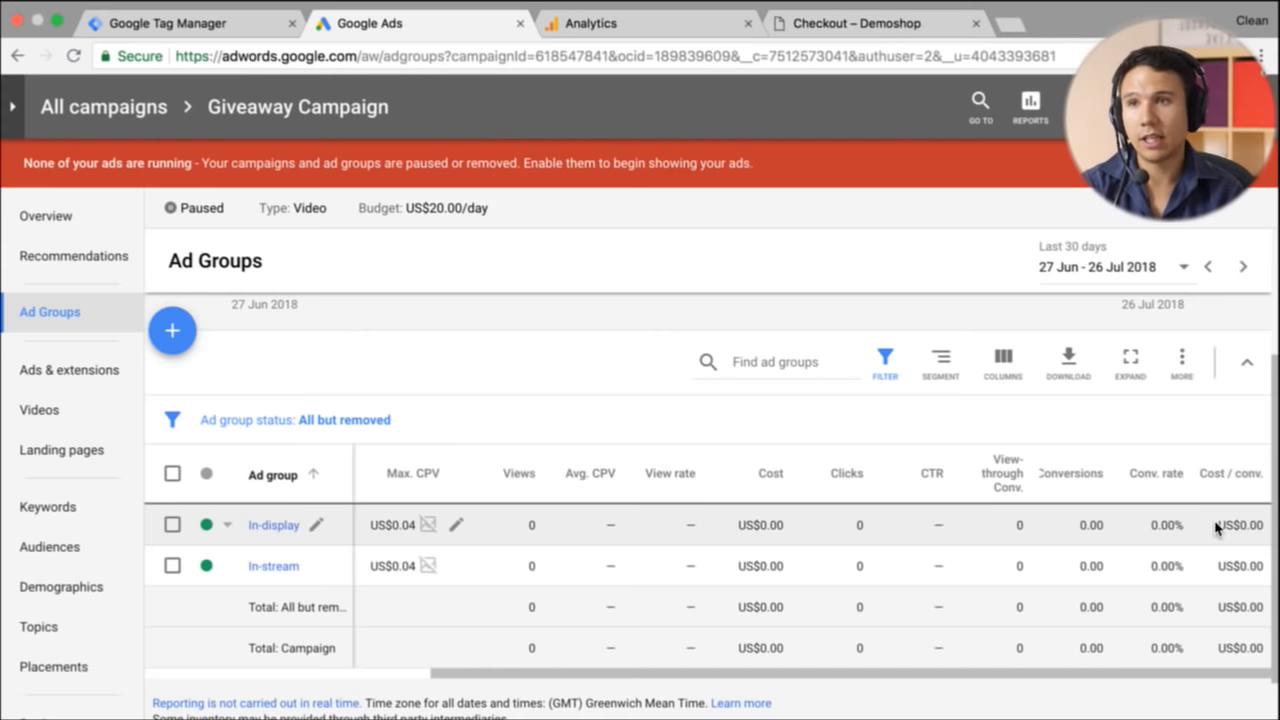
# Step: In Google Tag Manager, open the "GAds - Conversion Tracking - Order Received Page" tag for editing at its empty Conversion Value
pyautogui.click(168, 22)
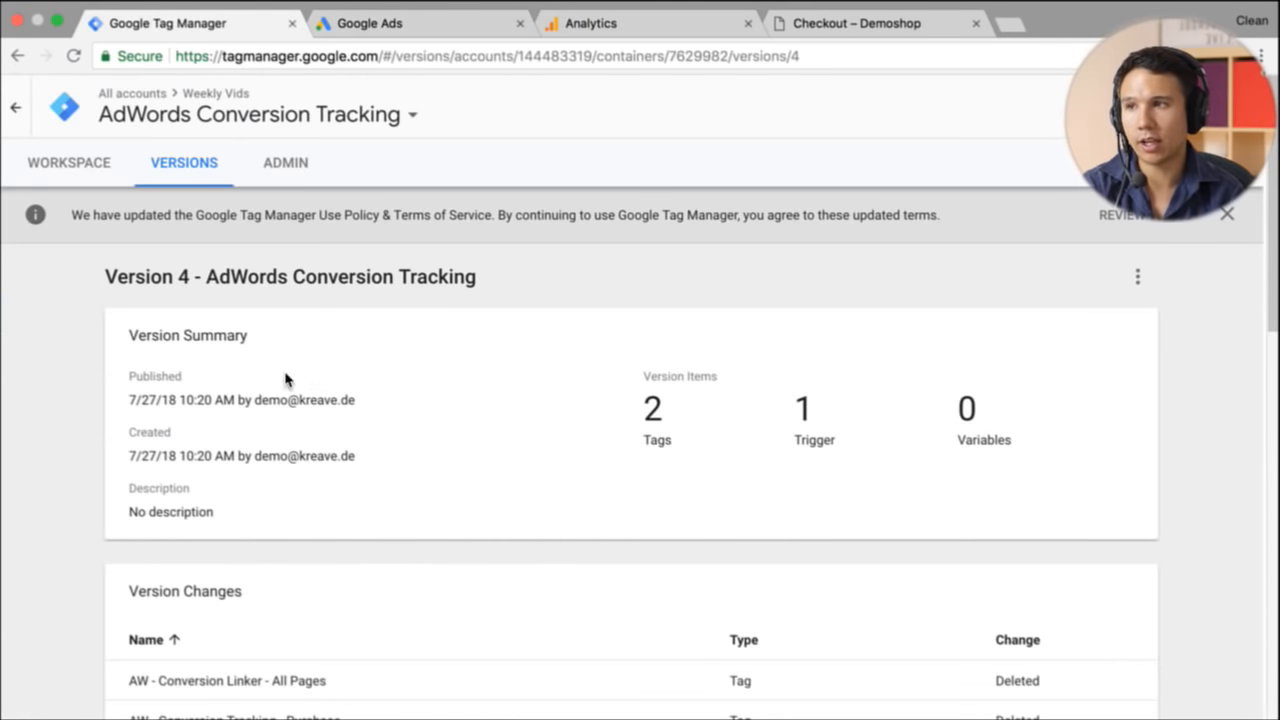
pyautogui.click(72, 162)
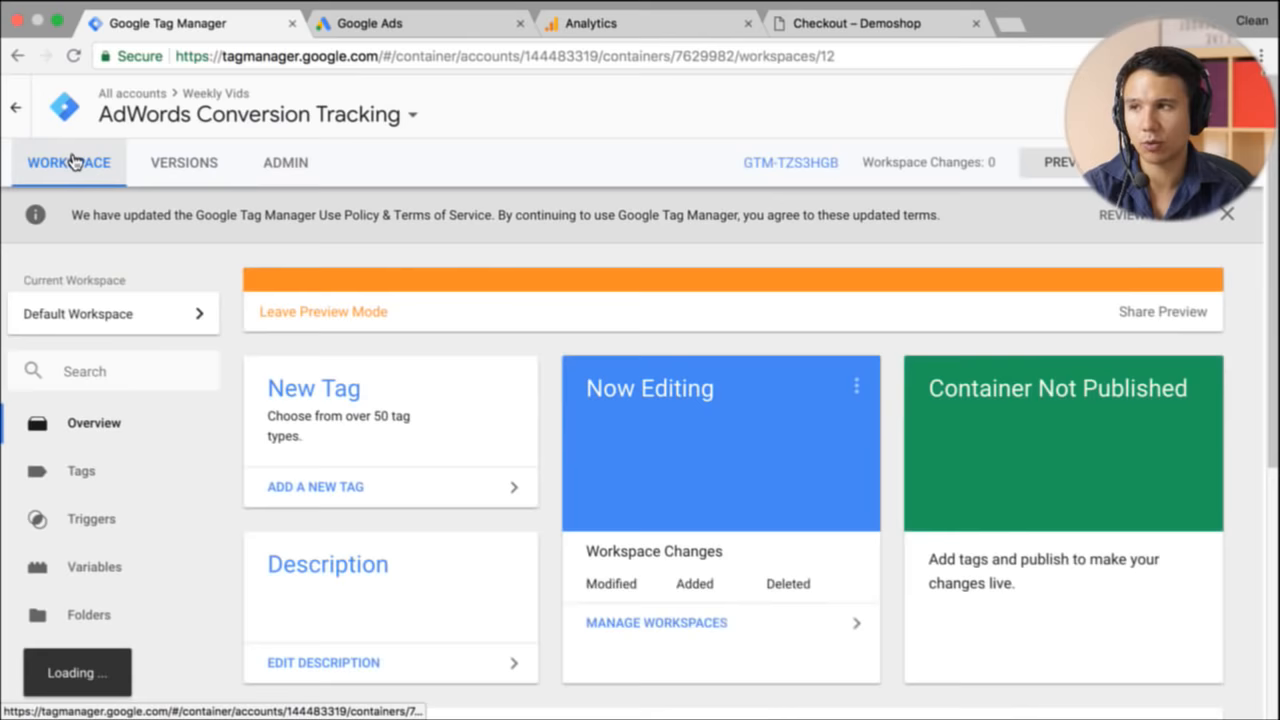
pyautogui.click(104, 478)
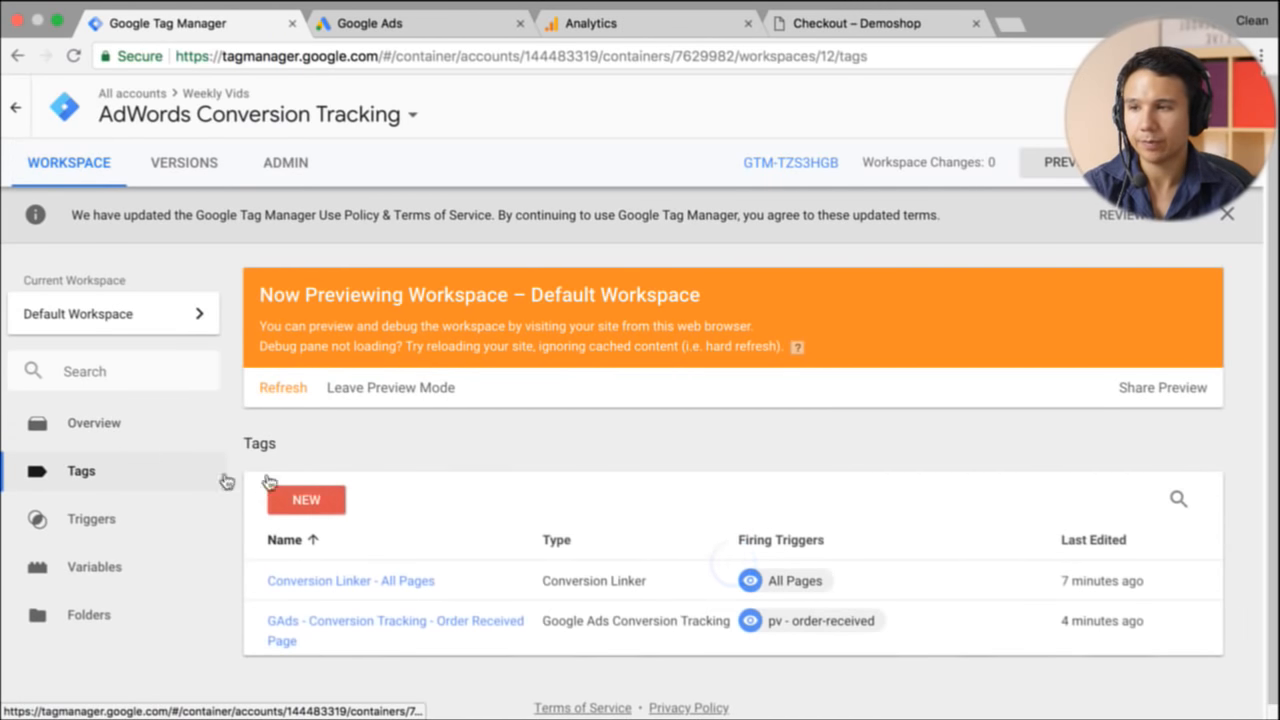
pyautogui.scroll(-1, 268, 482)
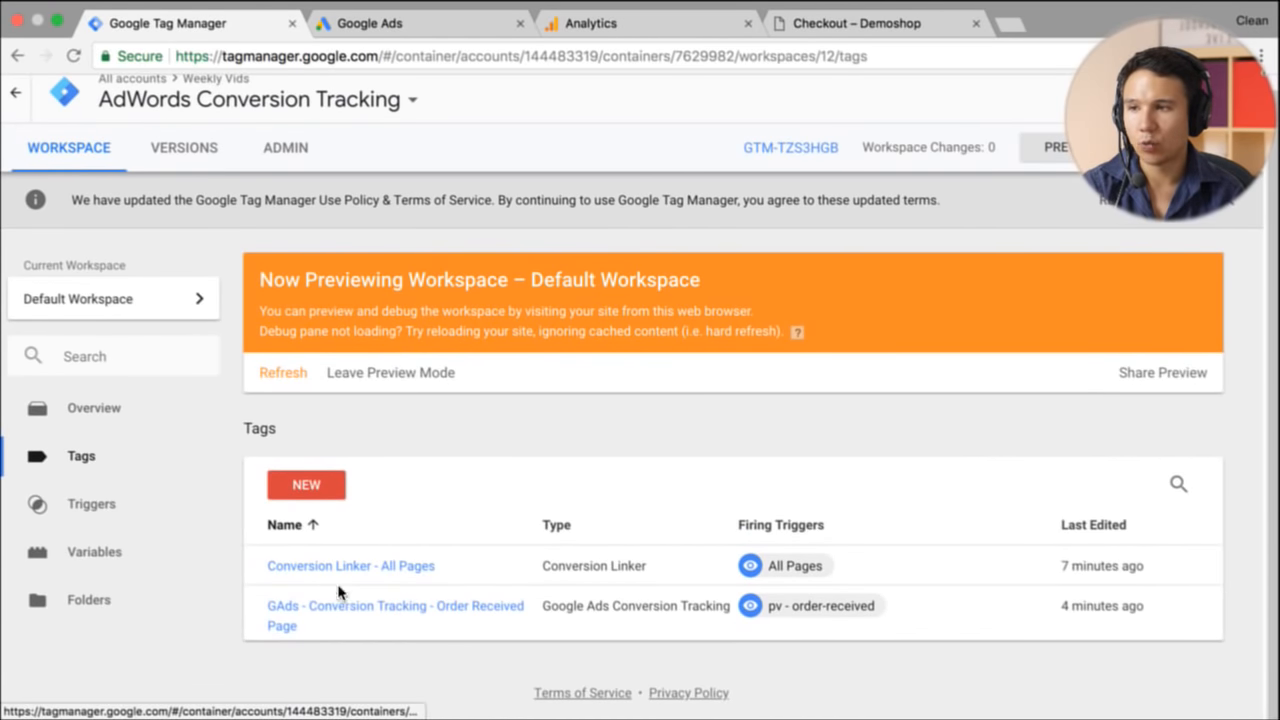
pyautogui.click(330, 607)
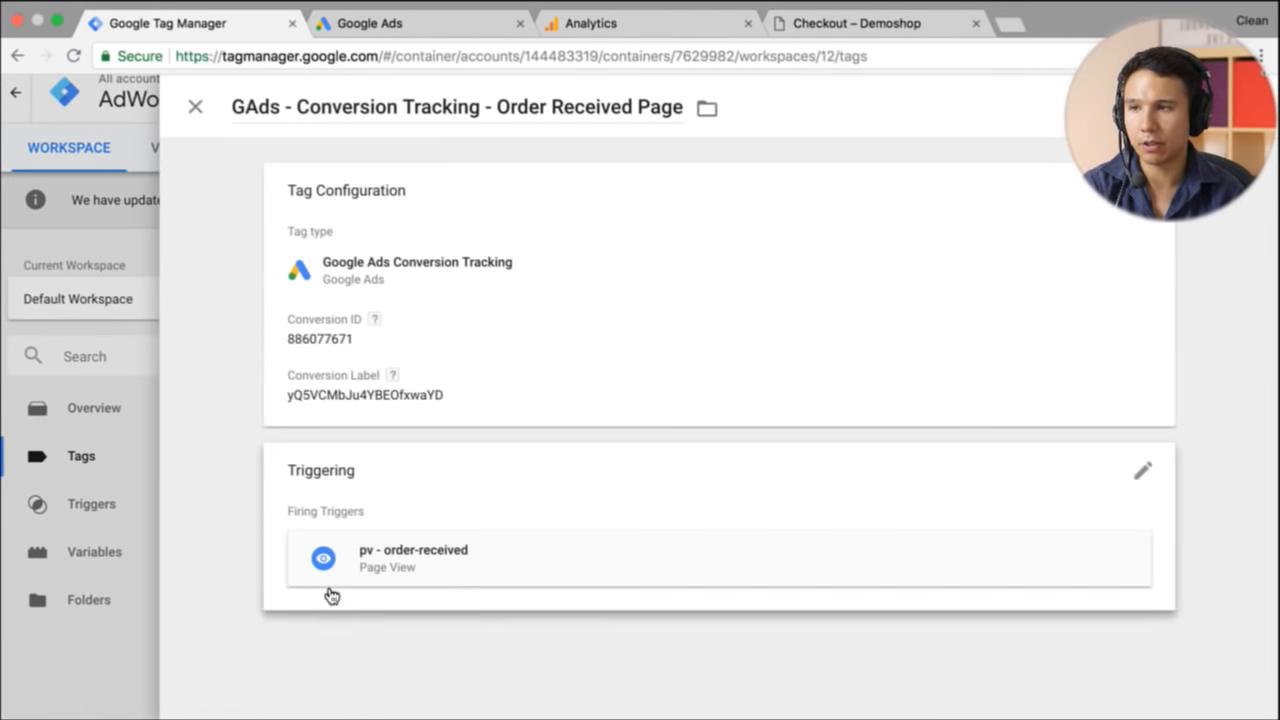
pyautogui.click(410, 368)
pyautogui.click(360, 508)
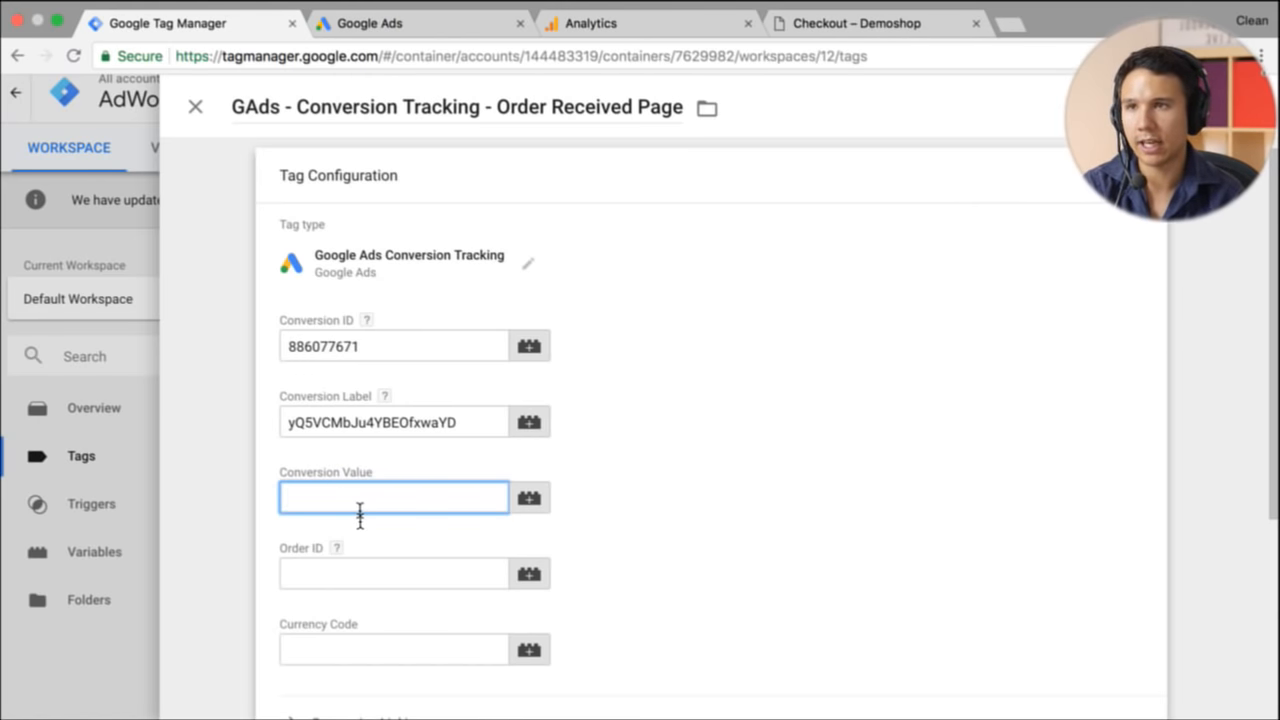
# Step: Switch to Demoshop's order-received page and highlight the order's total amount, without the currency sign
pyautogui.click(827, 27)
pyautogui.scroll(-5, 378, 316)
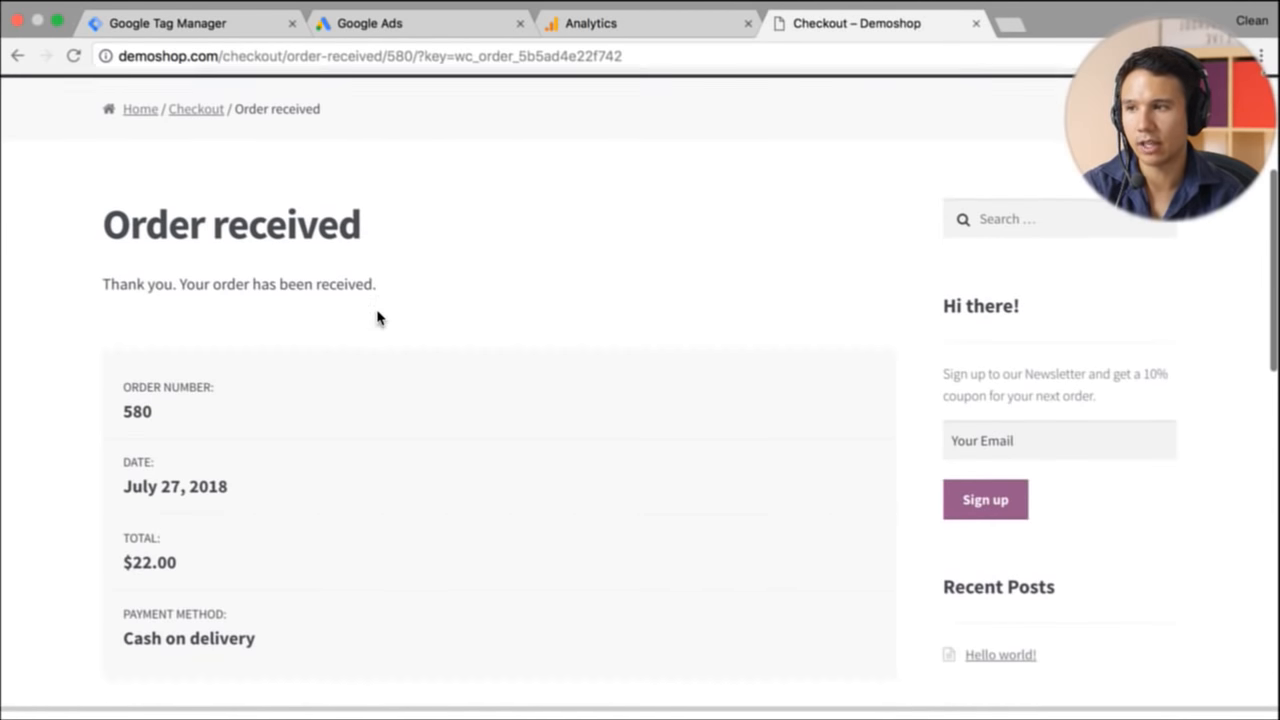
pyautogui.doubleClick(139, 368)
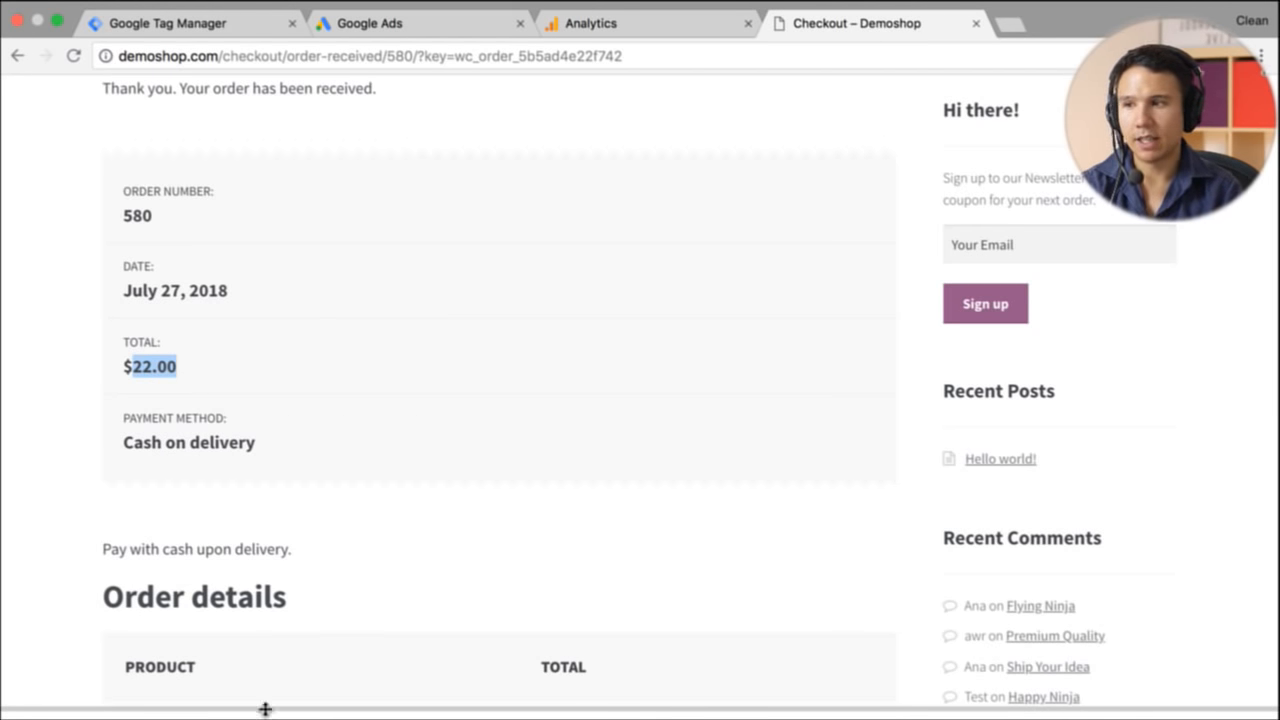
# Step: Enlarge the Tag Manager debug pane on the order-received page to check the fired tags, and shrink it again
pyautogui.moveTo(277, 708); pyautogui.dragTo(283, 369)
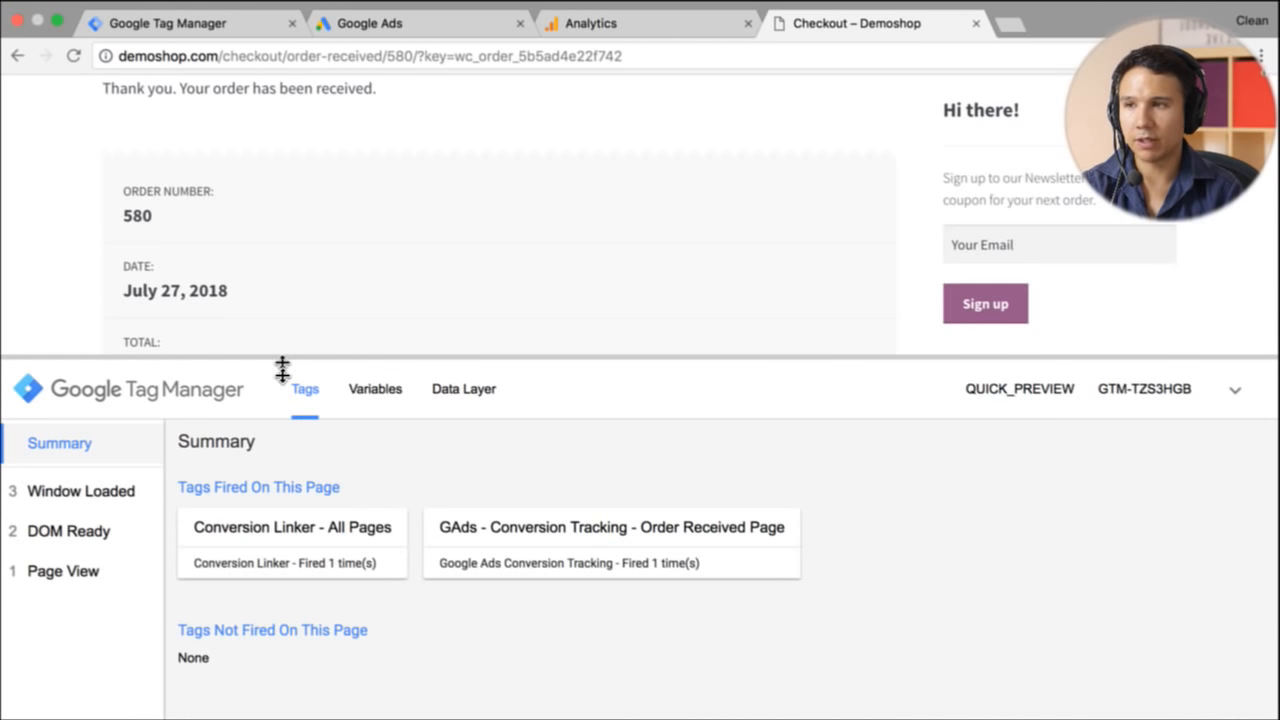
pyautogui.moveTo(284, 676); pyautogui.dragTo(283, 600)
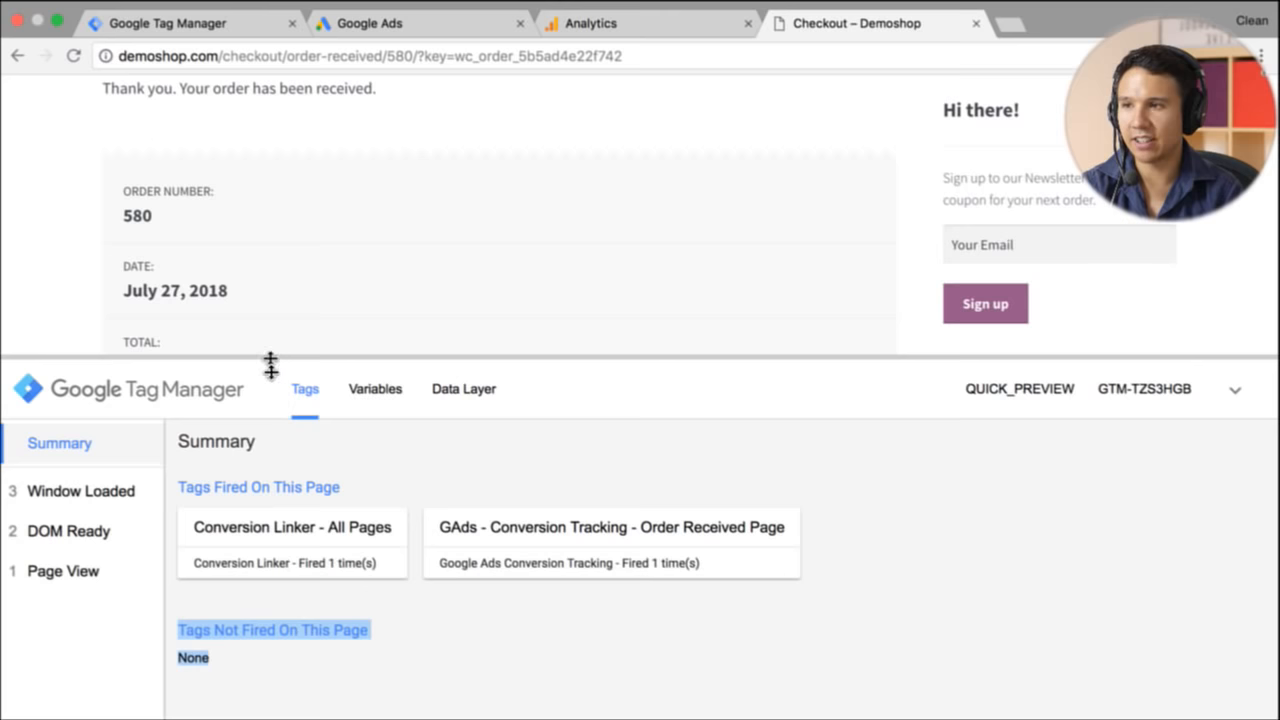
pyautogui.moveTo(270, 366); pyautogui.dragTo(270, 690)
# Step: Return to Demoshop's home page, add the Flying Ninja poster to the cart and view the cart
pyautogui.scroll(5, 251, 331)
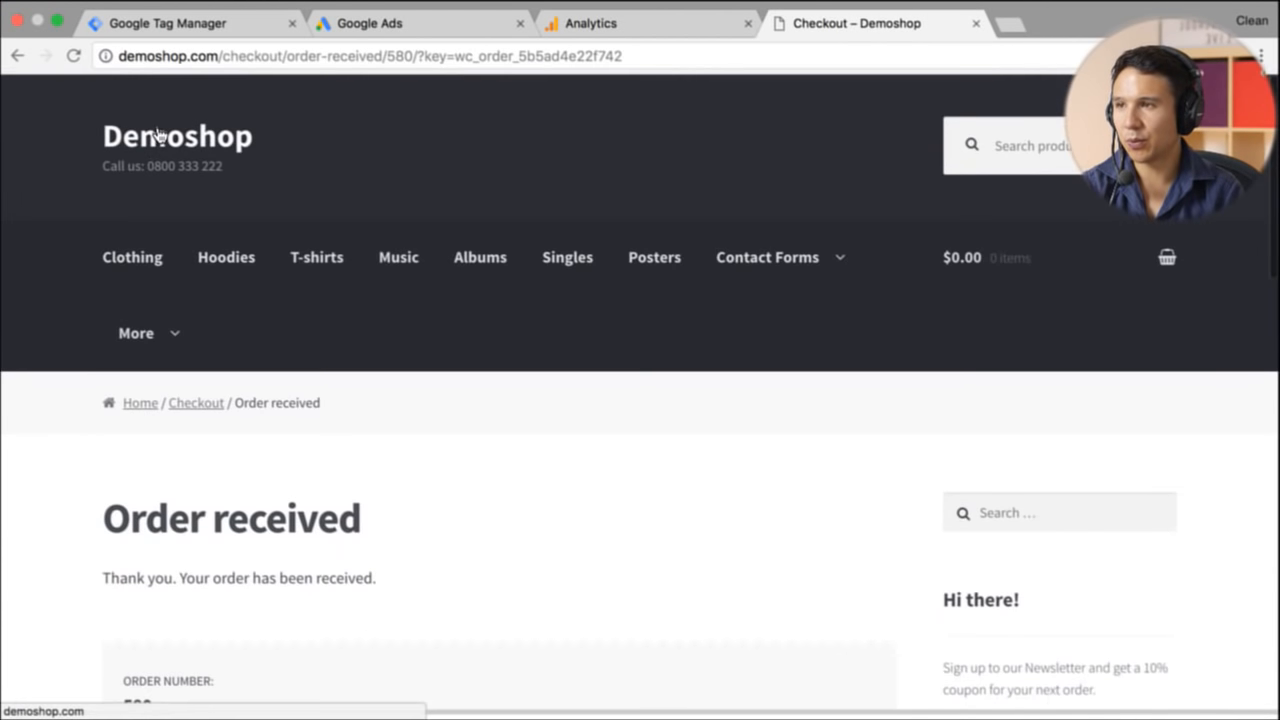
pyautogui.click(157, 135)
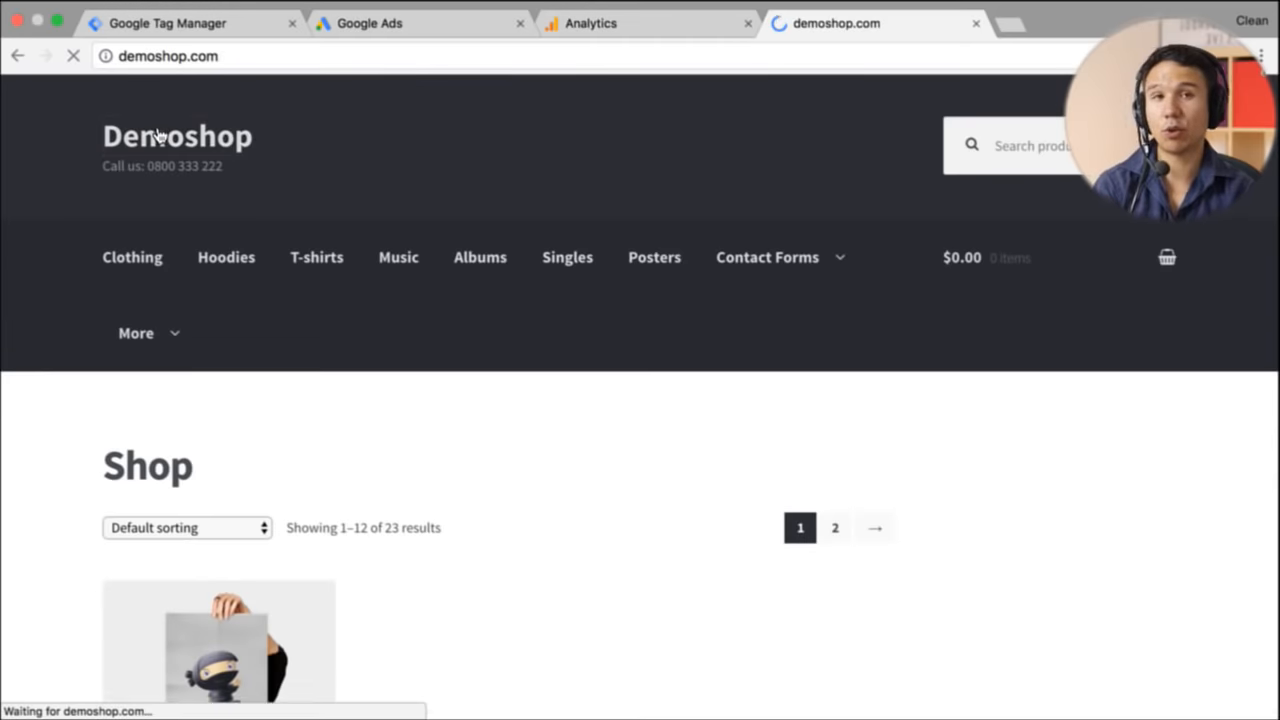
pyautogui.scroll(-3, 308, 322)
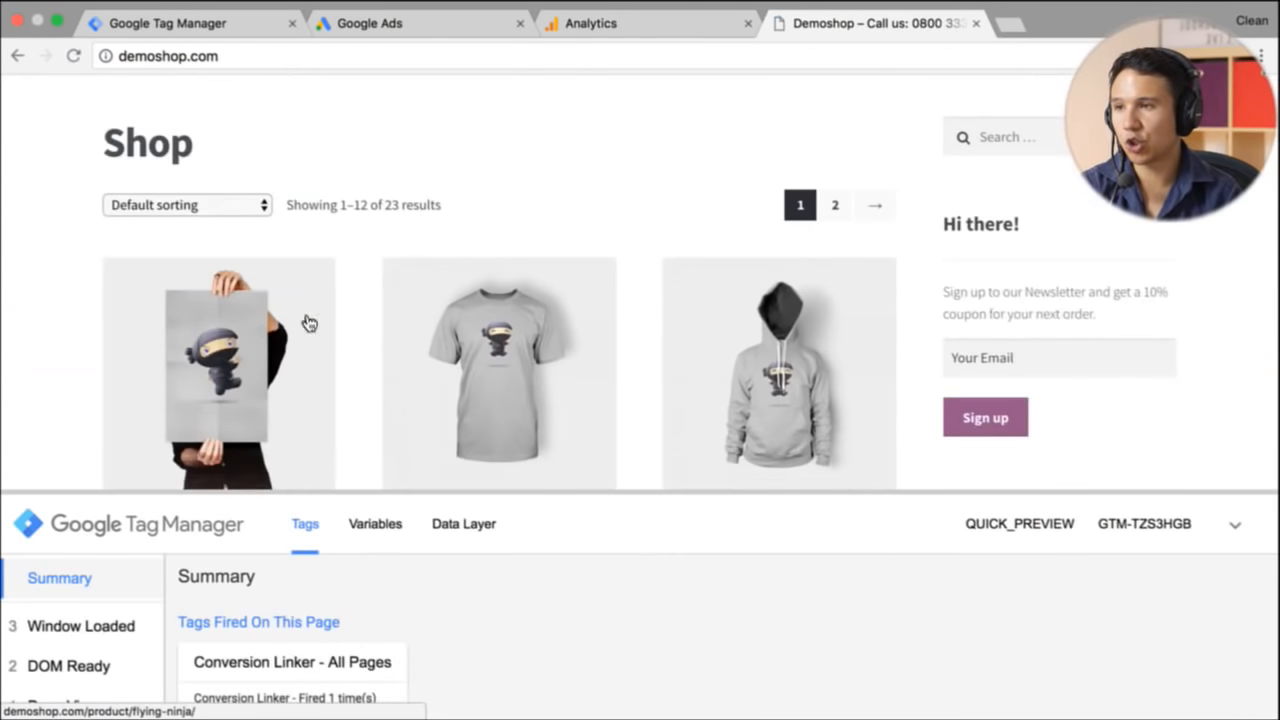
pyautogui.scroll(-4, 434, 180)
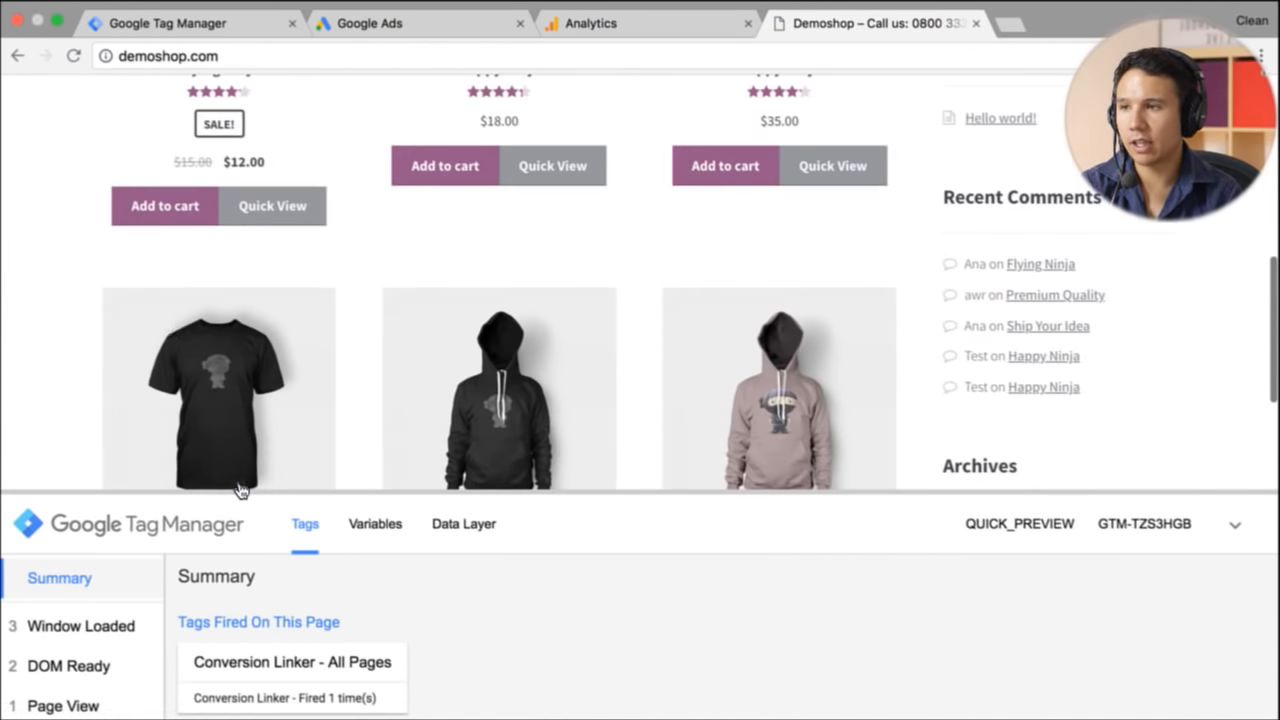
pyautogui.click(171, 212)
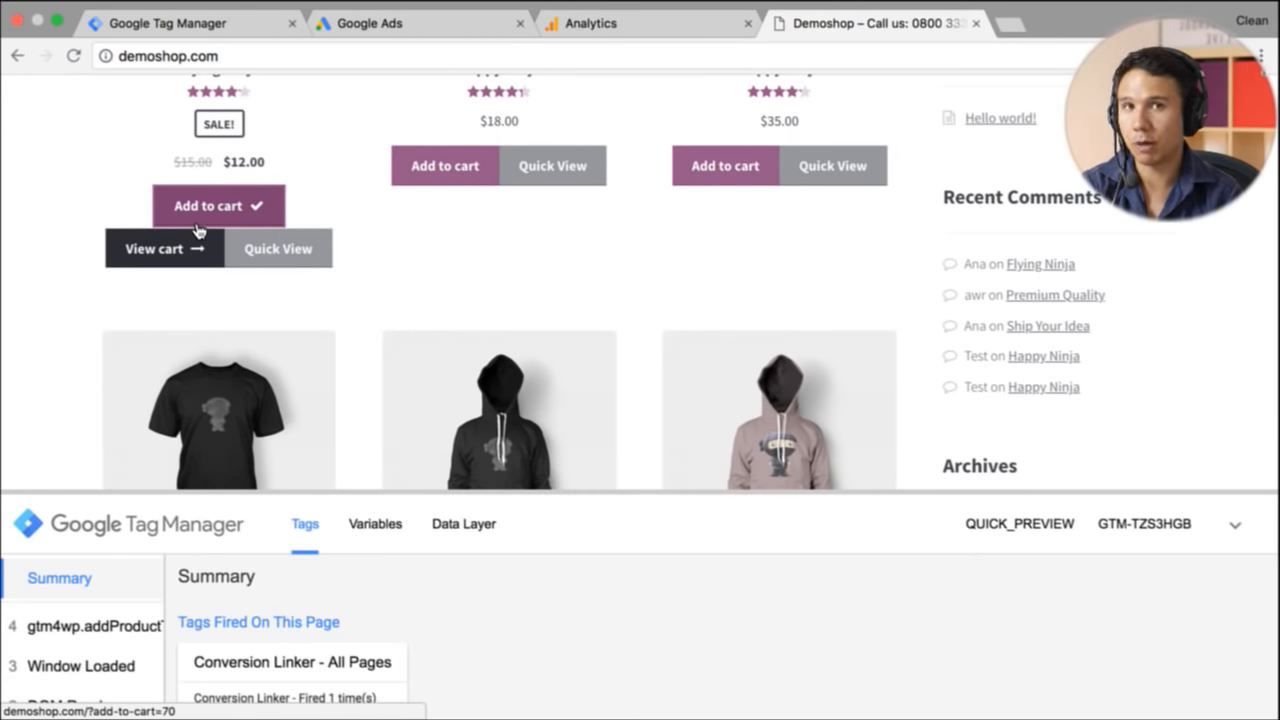
pyautogui.click(193, 250)
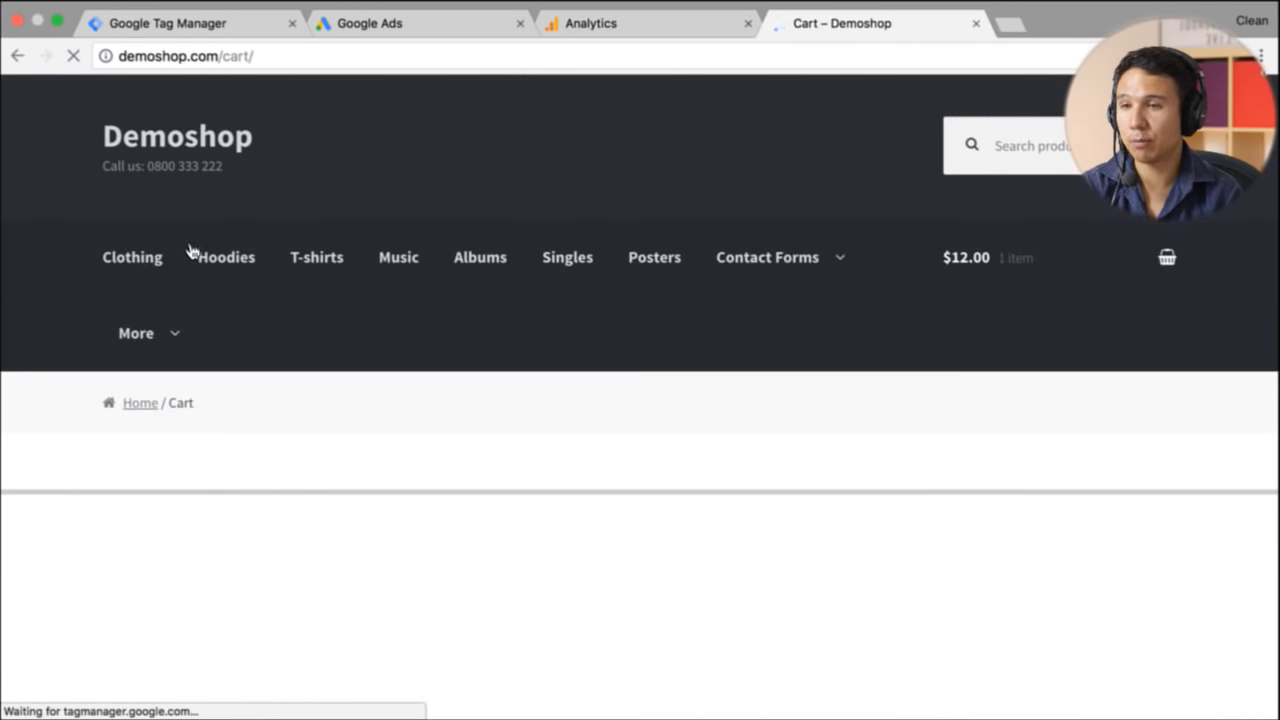
# Step: Proceed to checkout and place the order for one Flying Ninja with cash on delivery
pyautogui.scroll(-3, 227, 259)
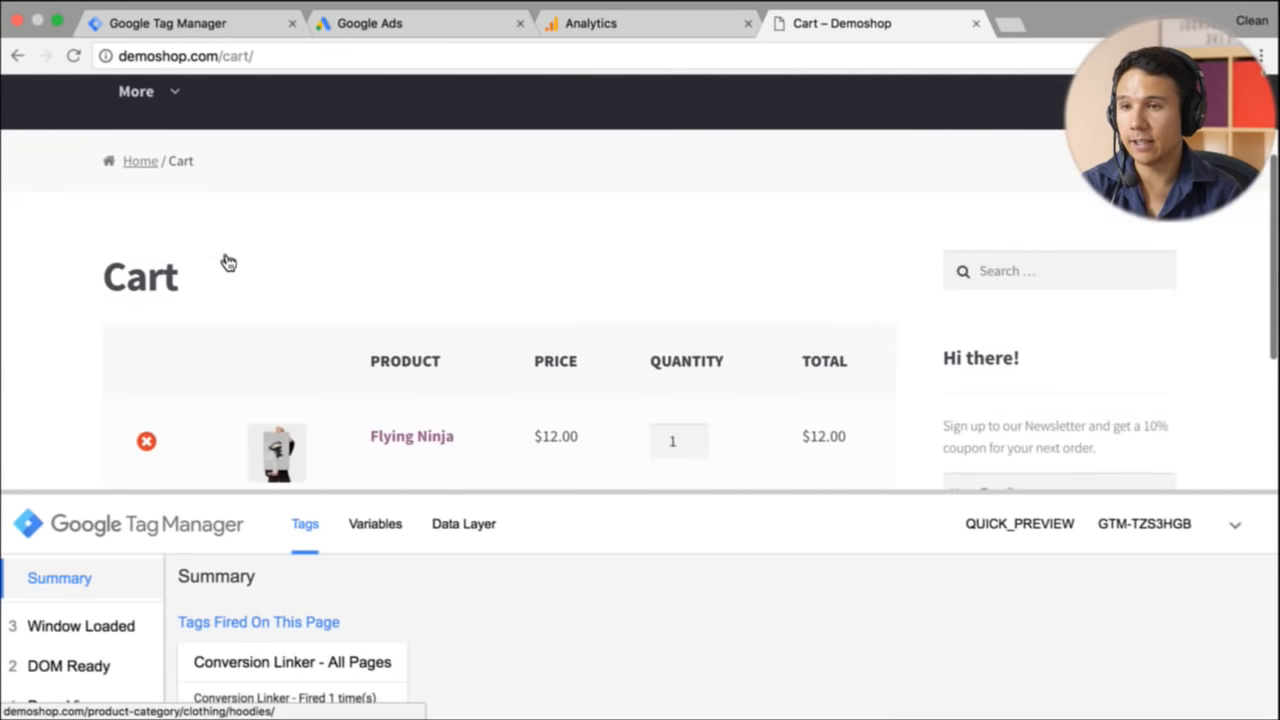
pyautogui.scroll(-8, 227, 259)
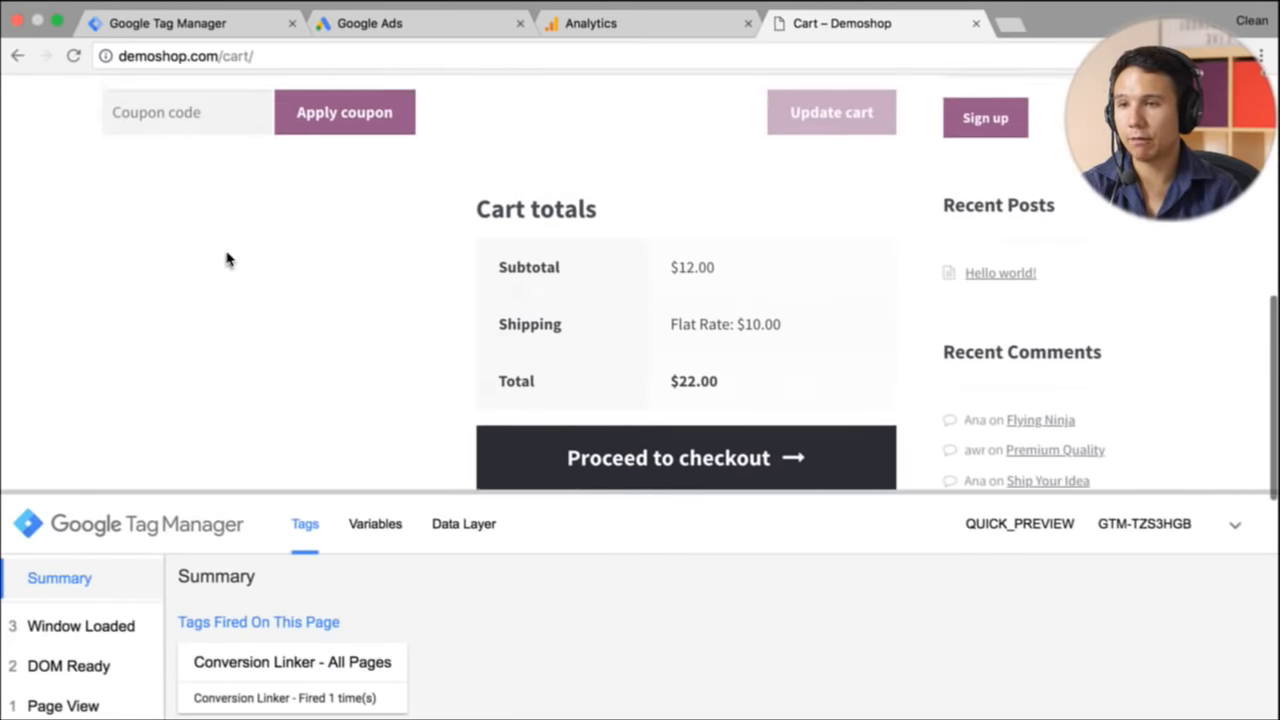
pyautogui.click(629, 133)
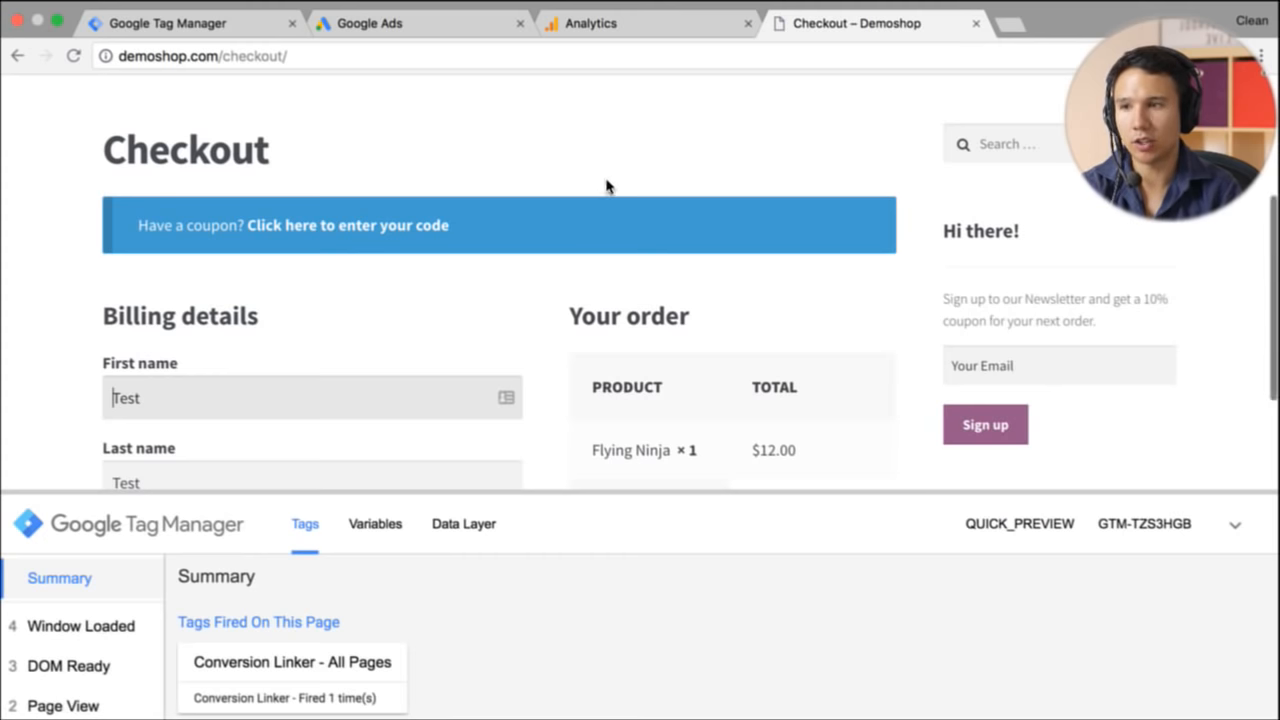
pyautogui.scroll(-10, 709, 410)
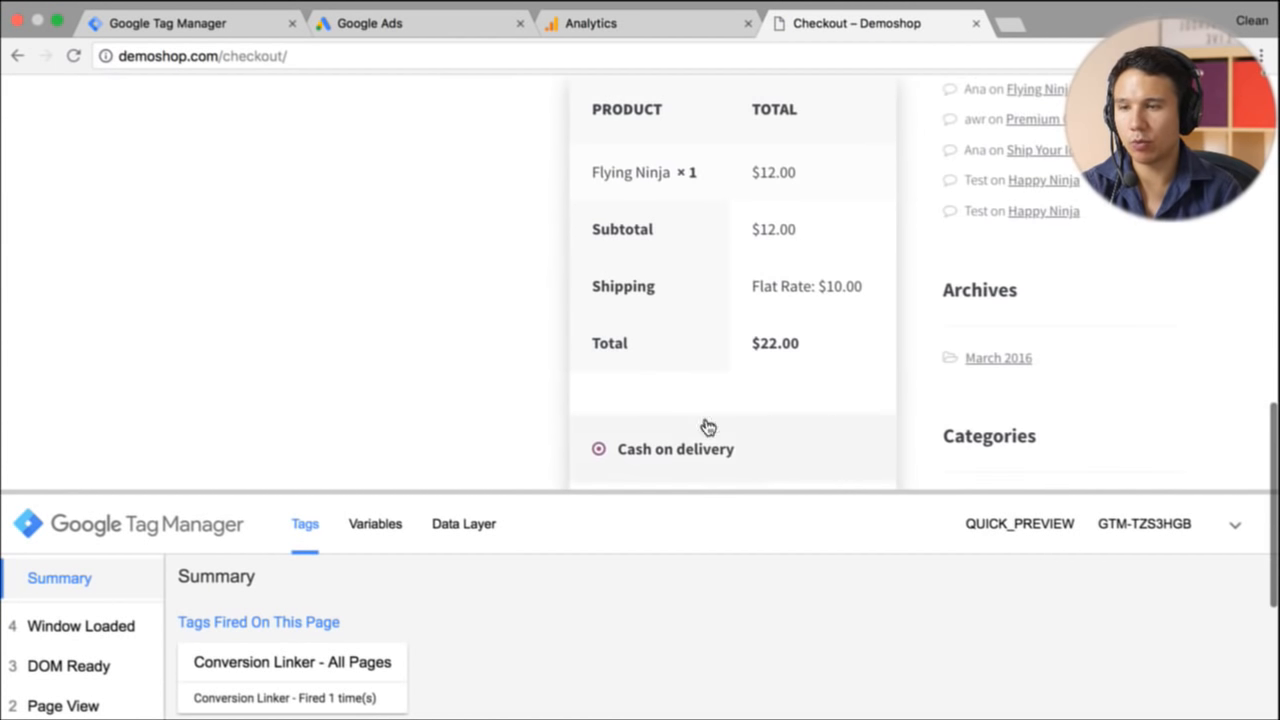
pyautogui.moveTo(727, 498); pyautogui.dragTo(733, 628)
pyautogui.click(737, 615)
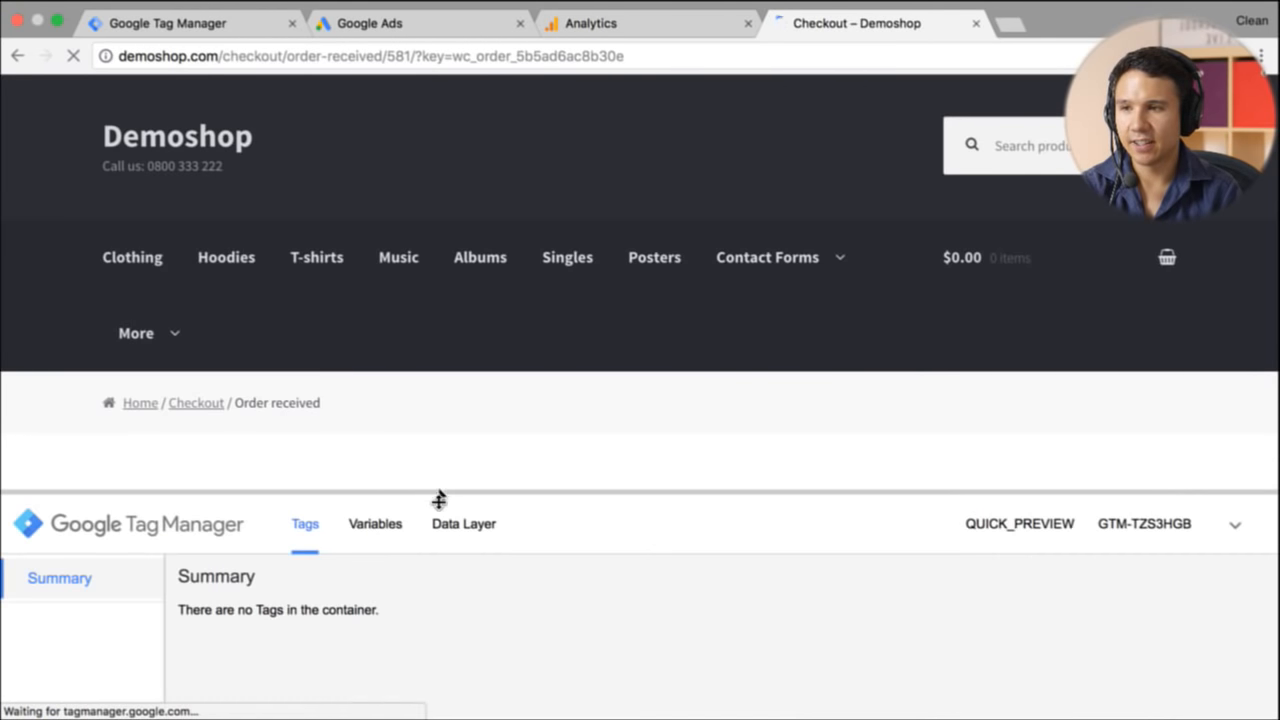
# Step: Enlarge the debug pane and examine the order ID and revenue in the data layer's gtm4wp.orderCompletedEEC event
pyautogui.moveTo(440, 480); pyautogui.dragTo(431, 214)
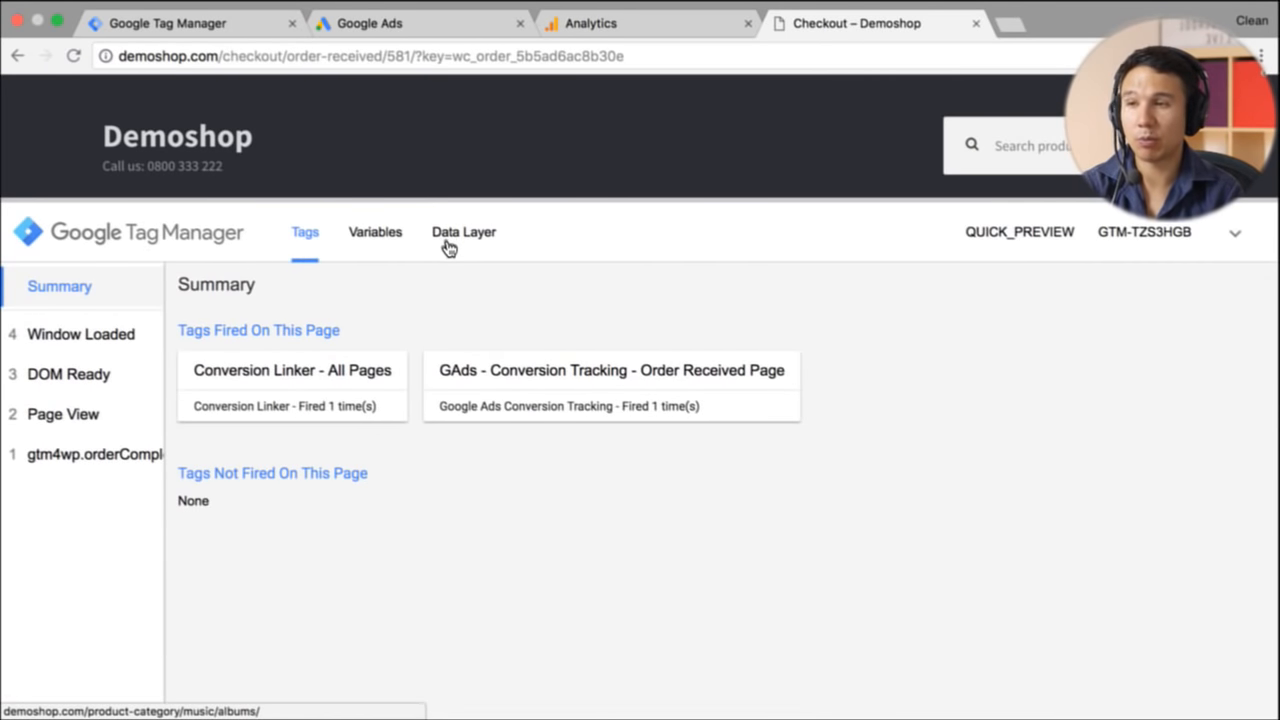
pyautogui.click(448, 248)
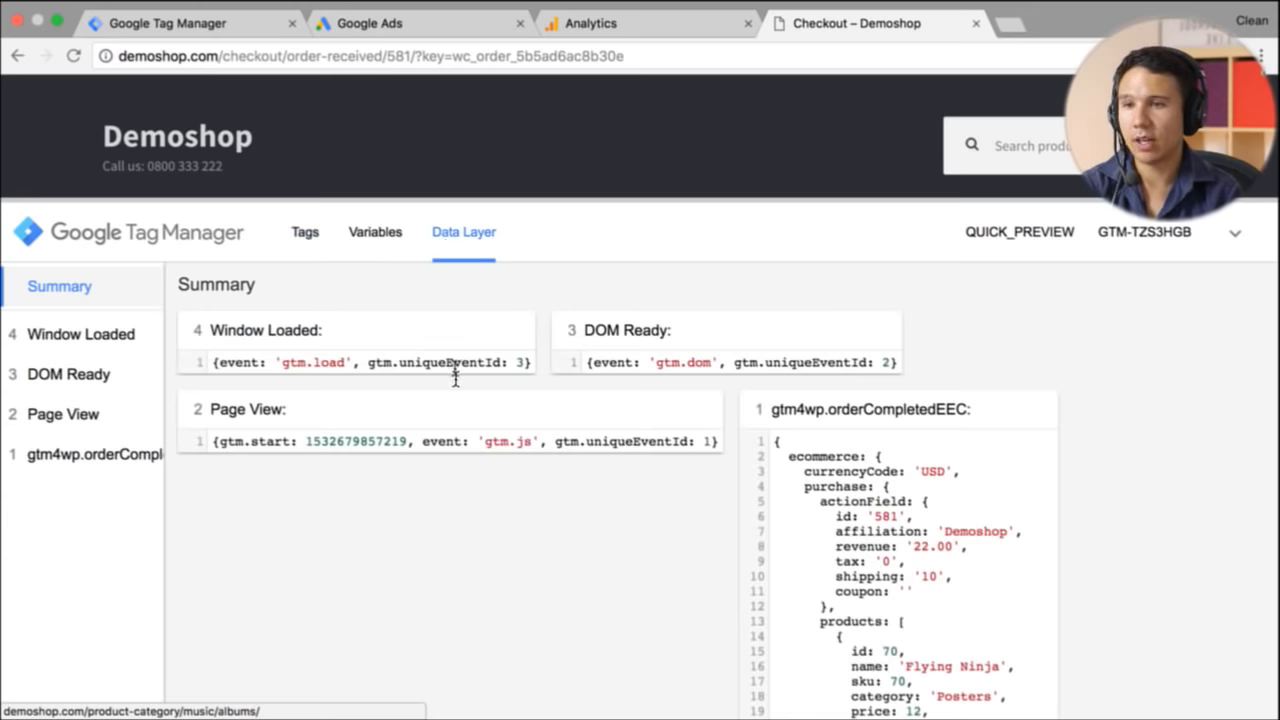
pyautogui.scroll(-2, 455, 373)
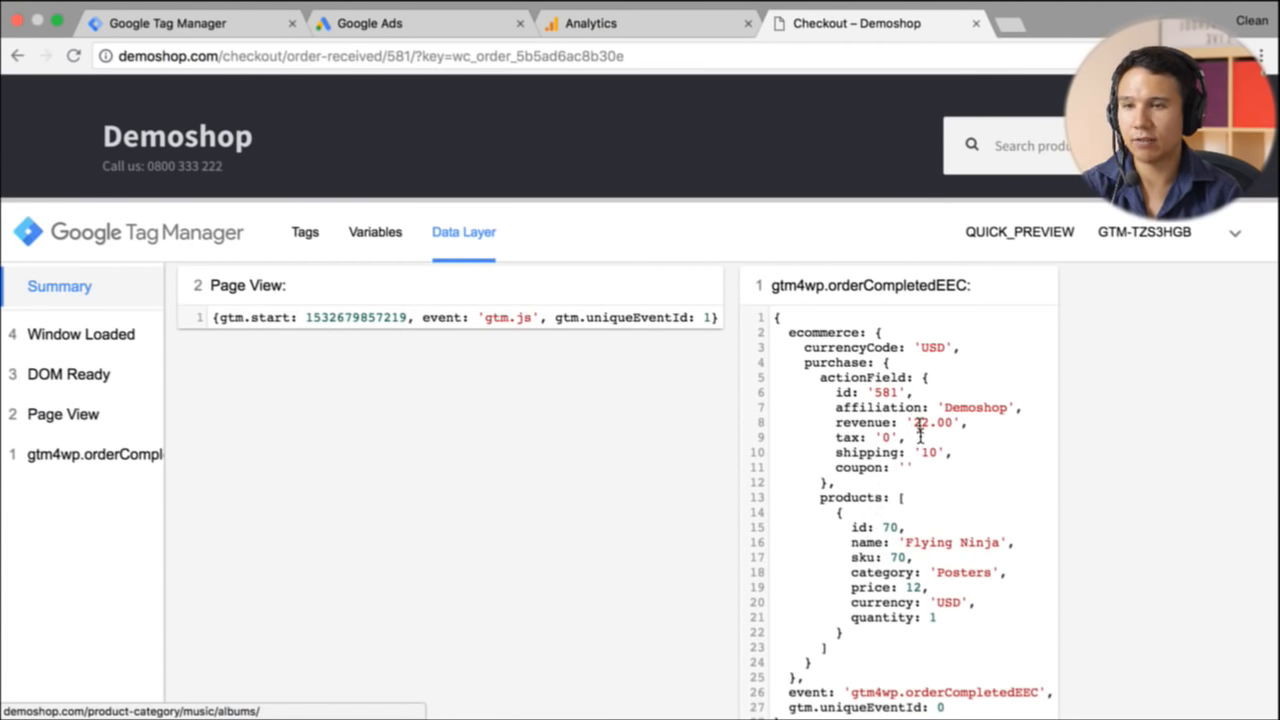
pyautogui.tripleClick(884, 395)
pyautogui.click(884, 395)
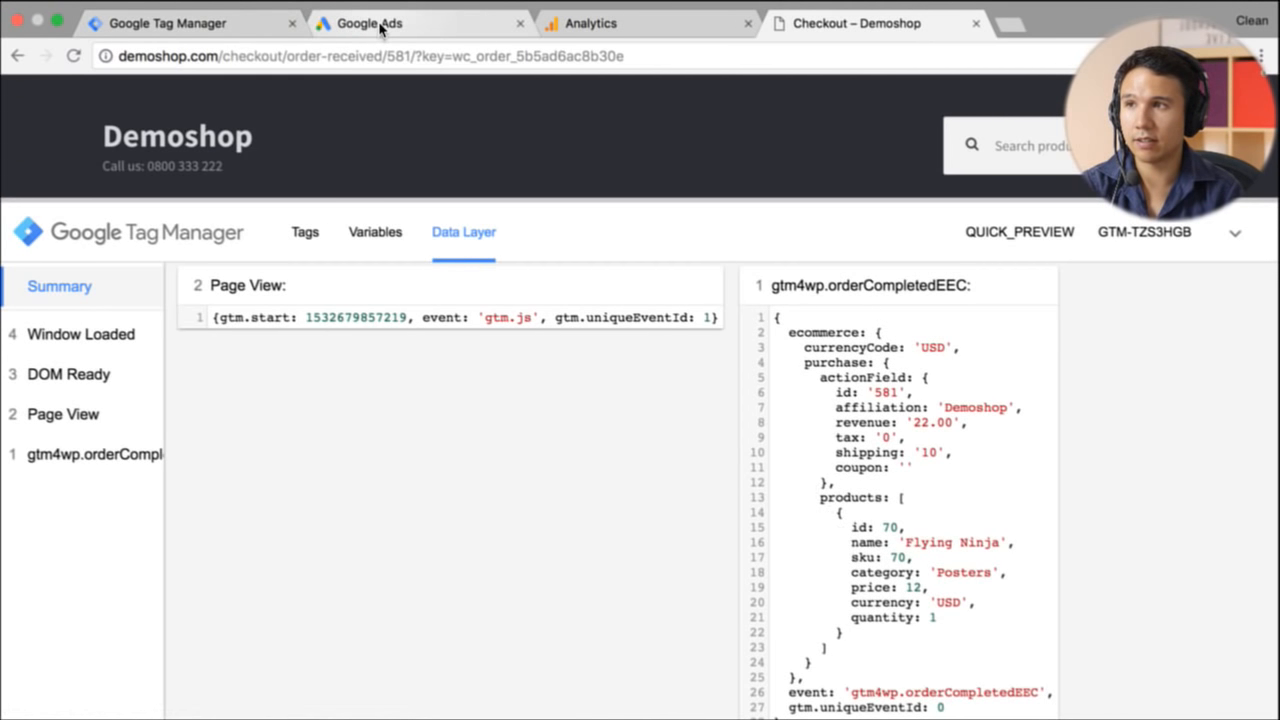
# Step: Return to the conversion tracking tag in Google Tag Manager and read the help for its Order ID field
pyautogui.click(216, 27)
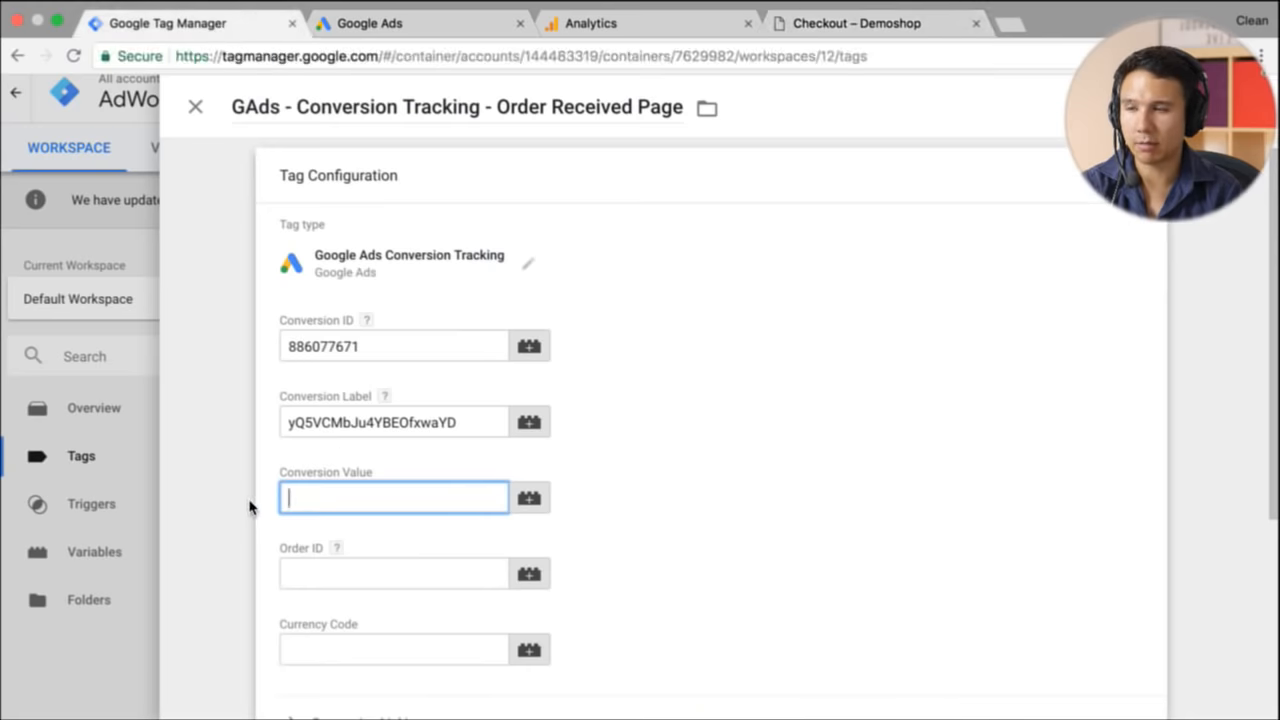
pyautogui.scroll(-1, 250, 507)
pyautogui.click(371, 449)
pyautogui.click(358, 537)
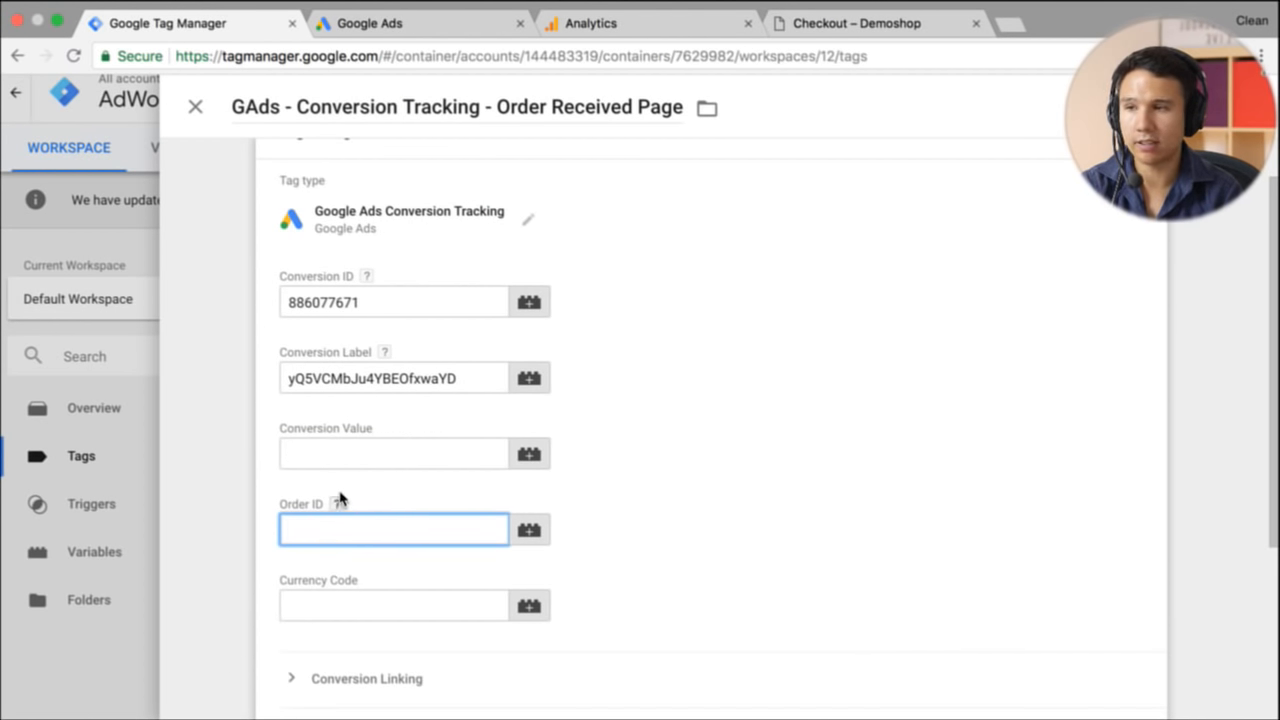
pyautogui.moveTo(337, 503)
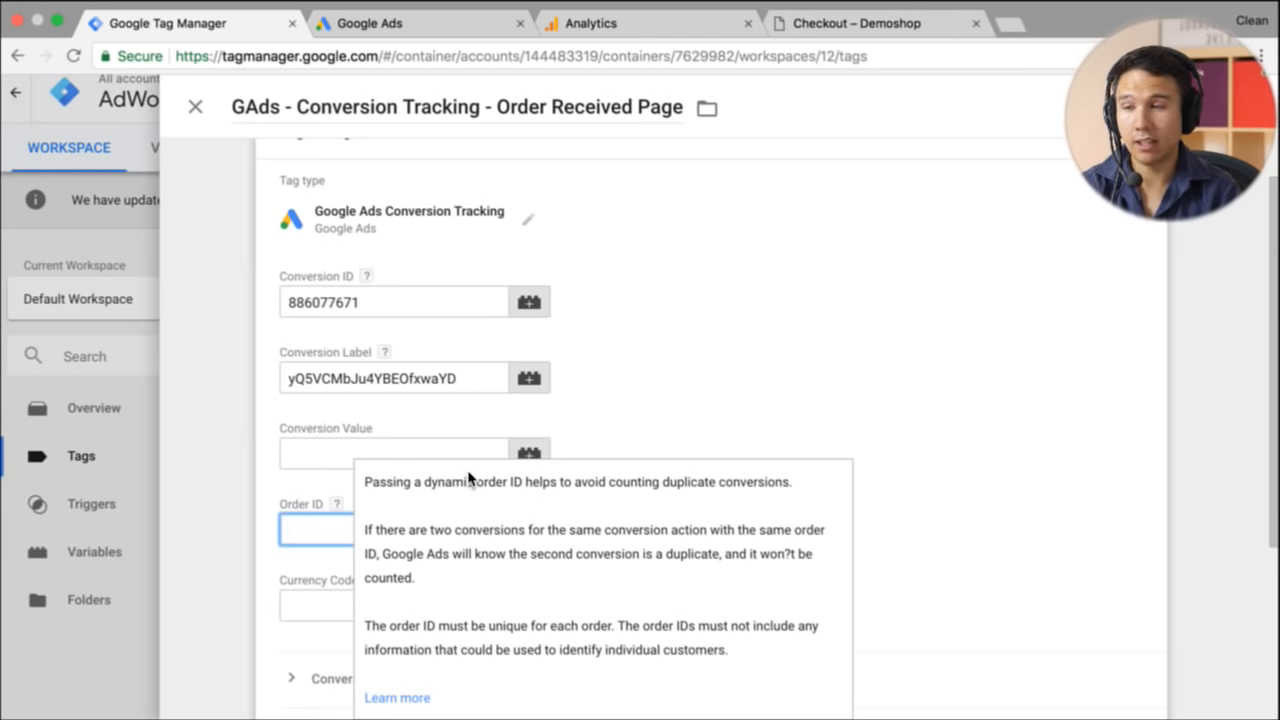
pyautogui.click(686, 393)
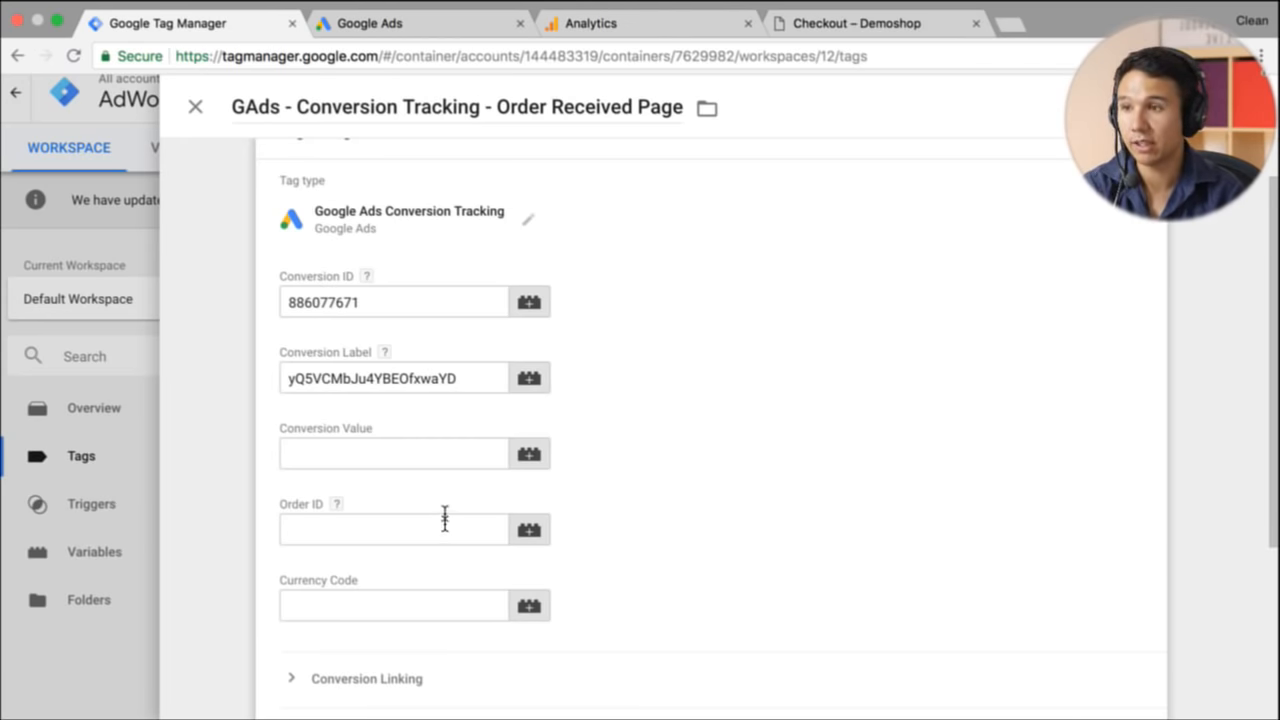
# Step: Switch to Demoshop's order-received page and highlight the revenue entry in the gtm4wp.orderCompletedEEC data layer event
pyautogui.click(833, 24)
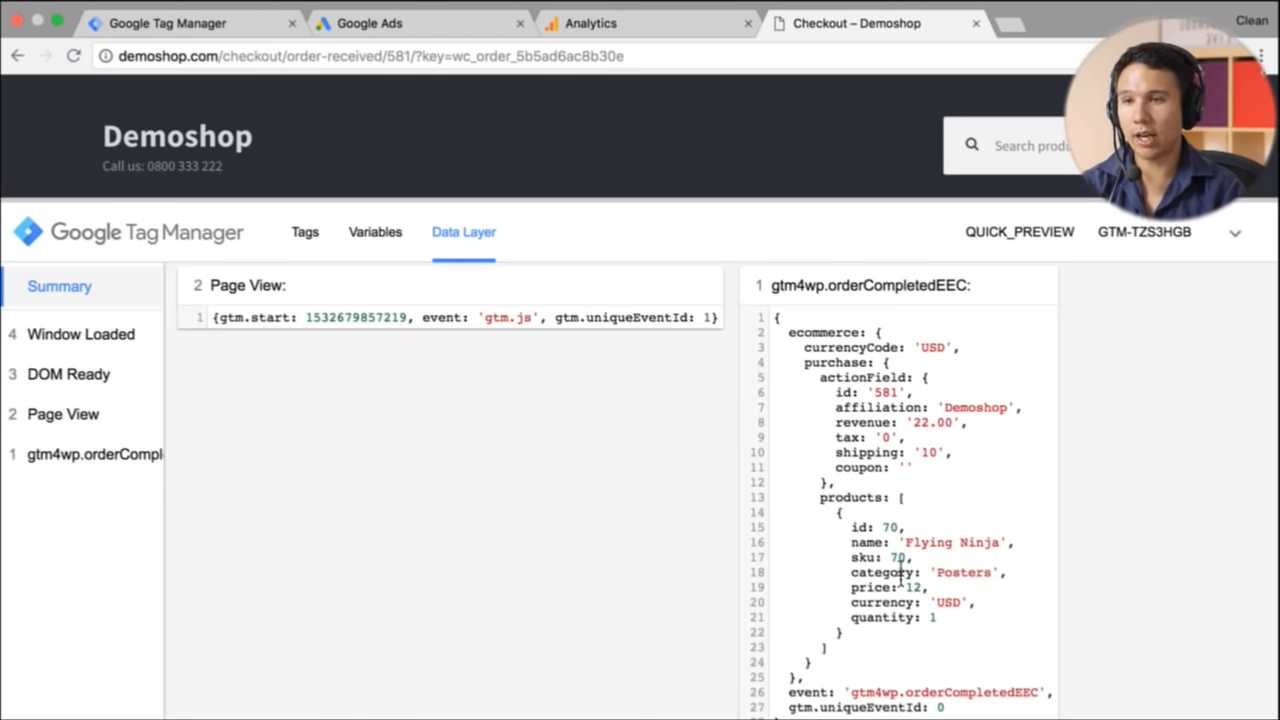
pyautogui.doubleClick(864, 424)
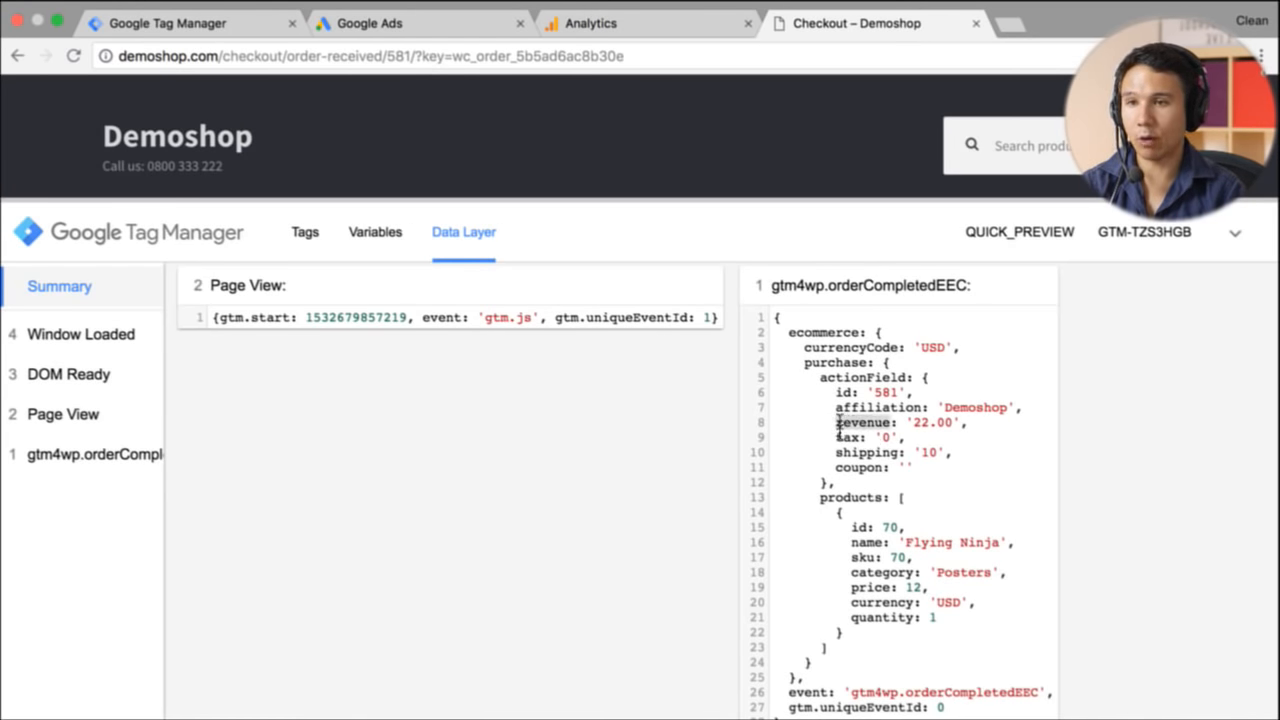
pyautogui.moveTo(835, 422); pyautogui.dragTo(944, 432)
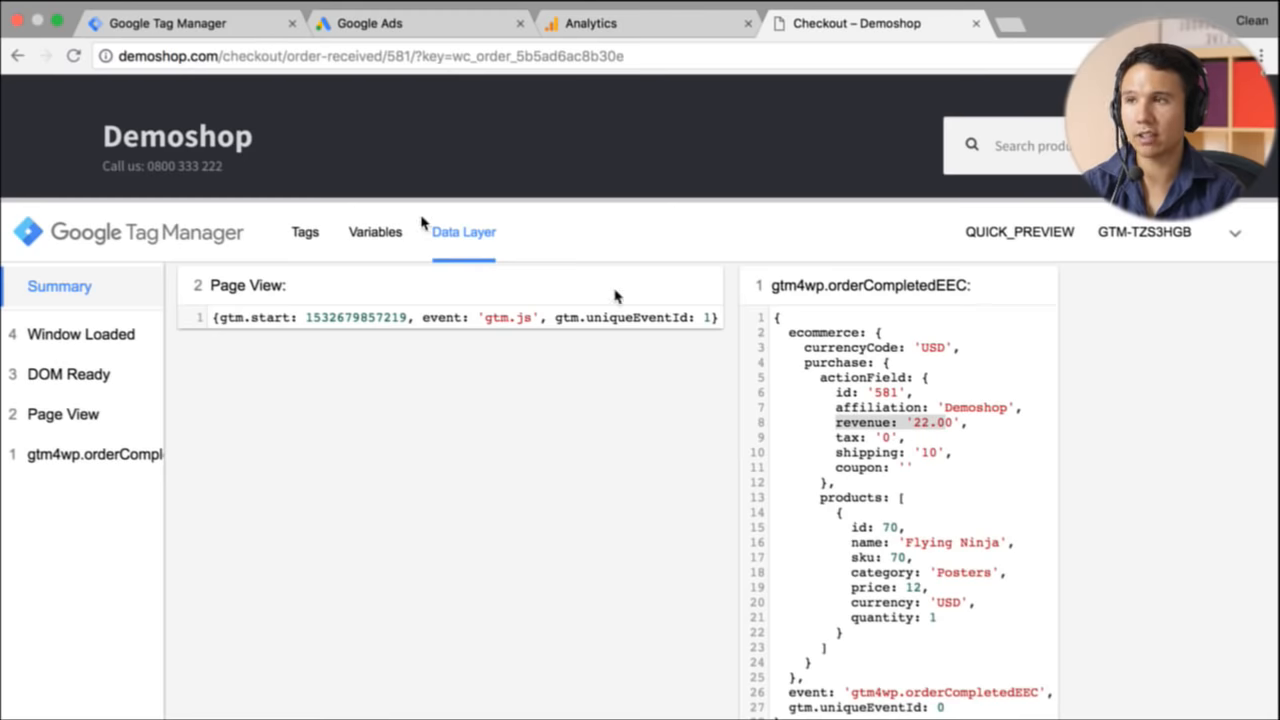
# Step: In Google Tag Manager, close the conversion tracking tag and start a new user-defined variable named "dlv - revenue"
pyautogui.click(163, 22)
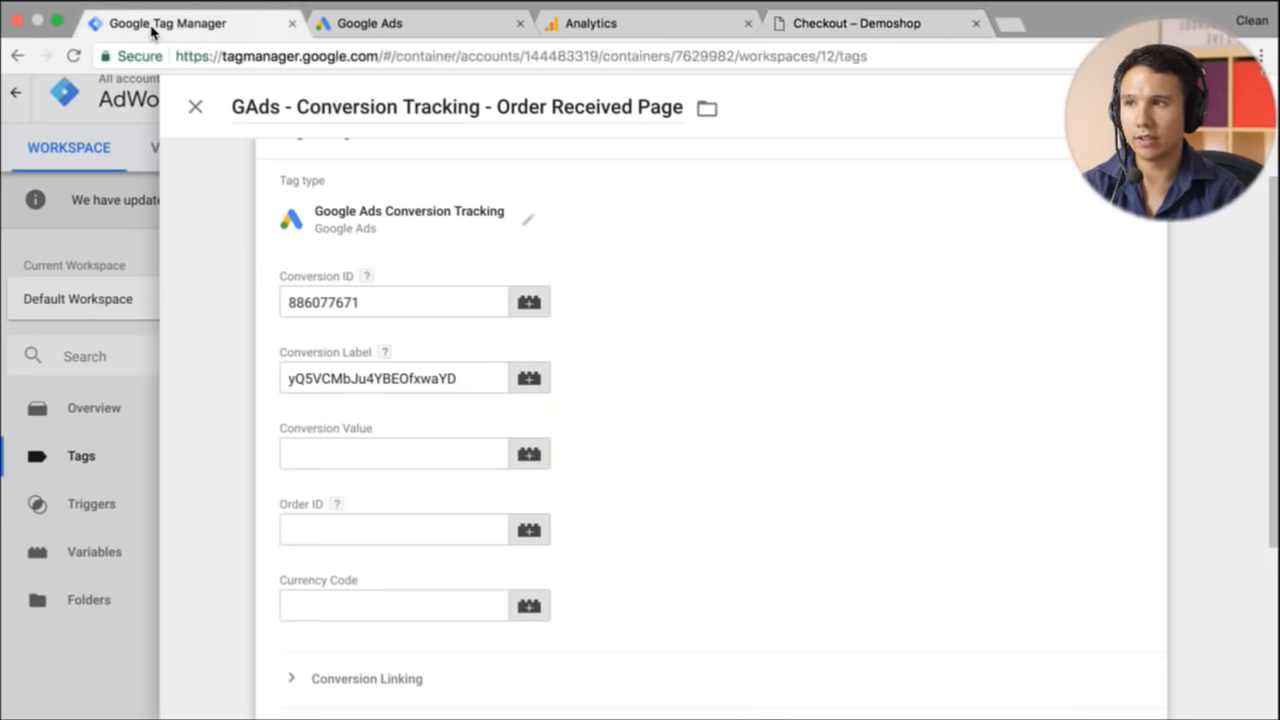
pyautogui.click(101, 243)
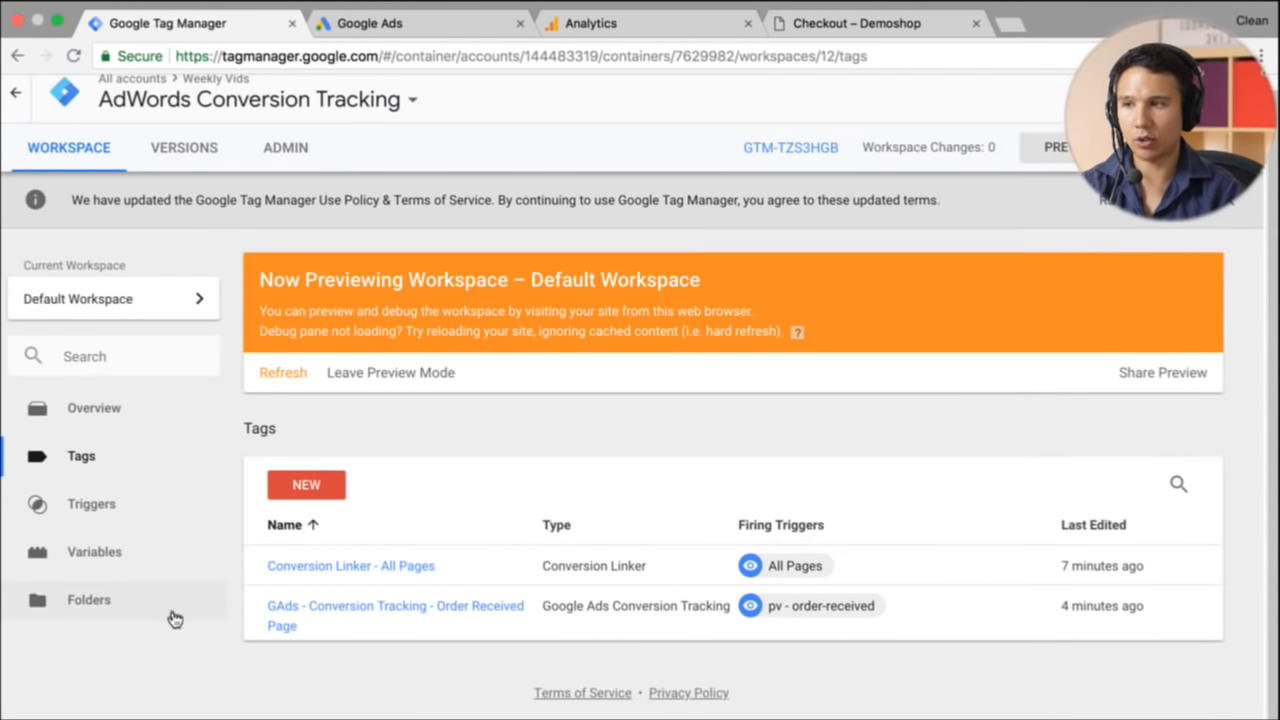
pyautogui.click(130, 563)
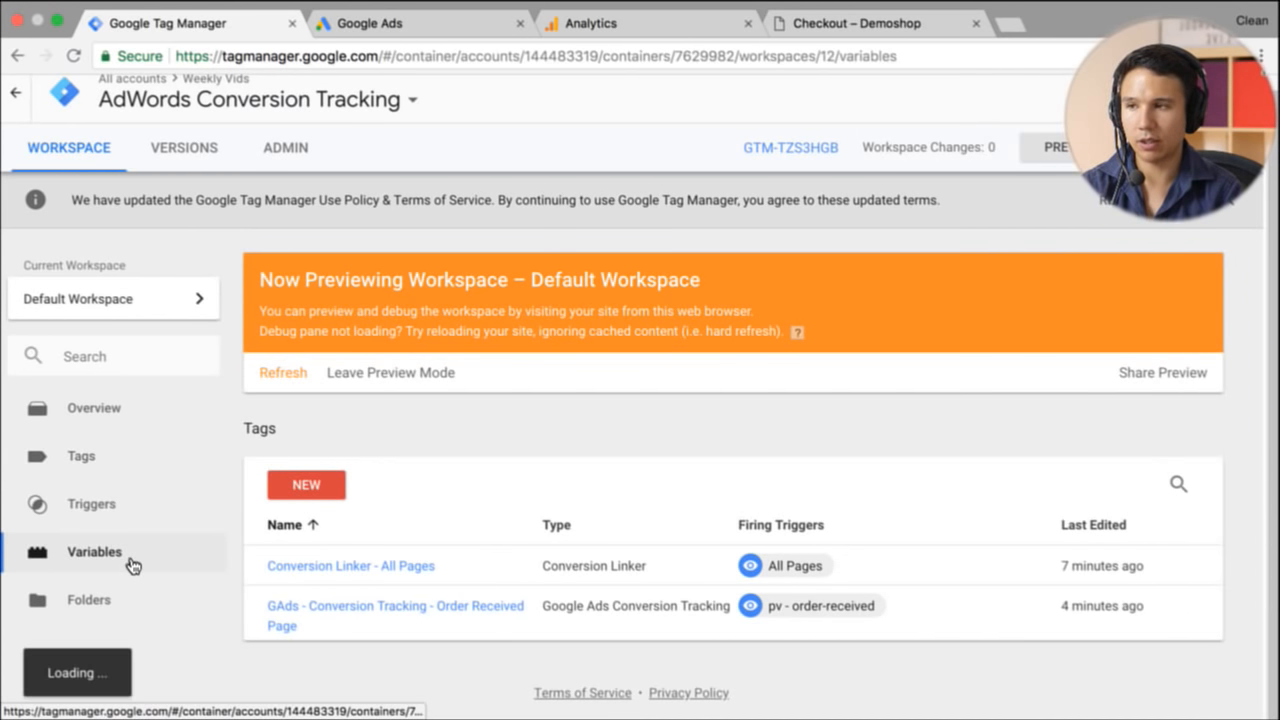
pyautogui.scroll(-5, 447, 525)
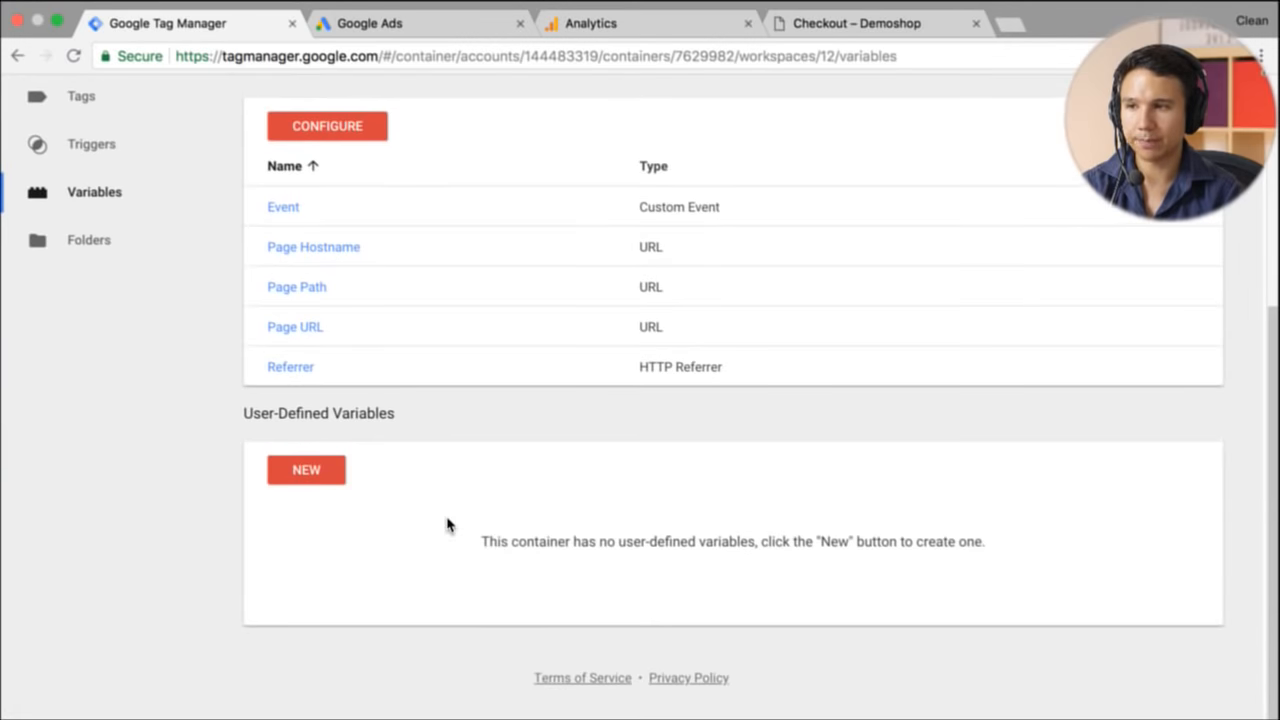
pyautogui.click(334, 484)
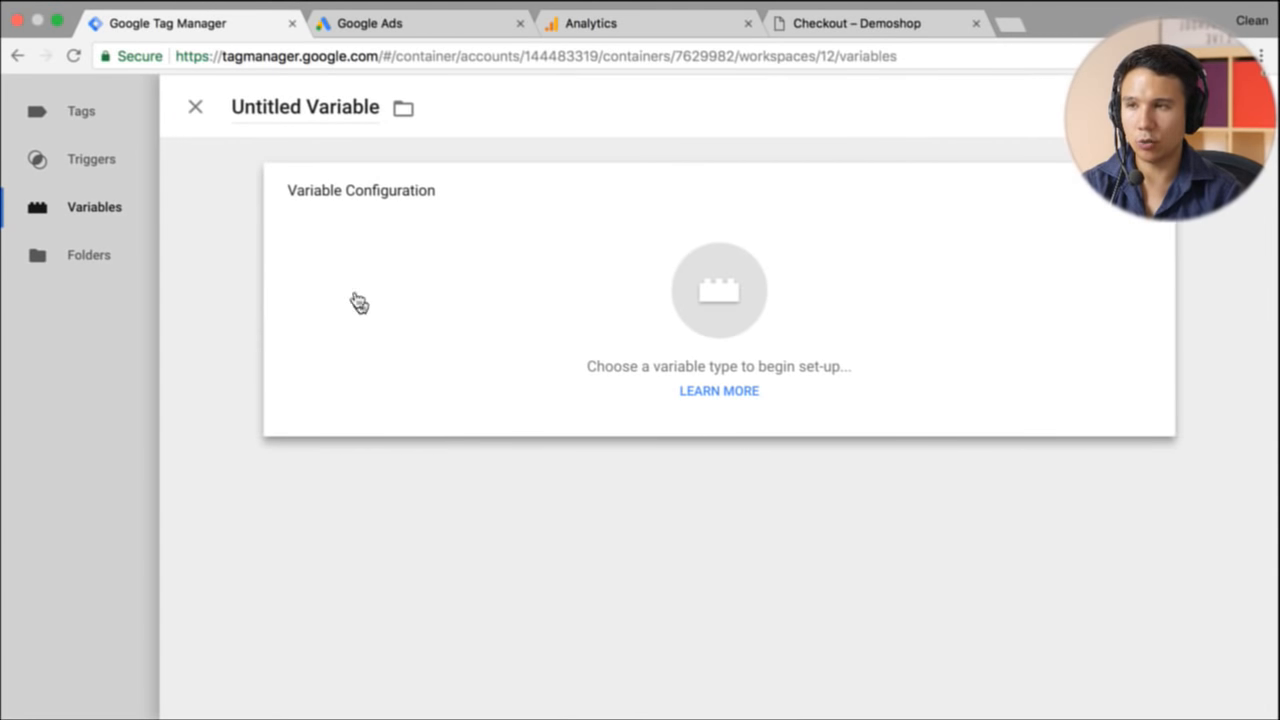
pyautogui.tripleClick(285, 106)
pyautogui.write('dlv - ')
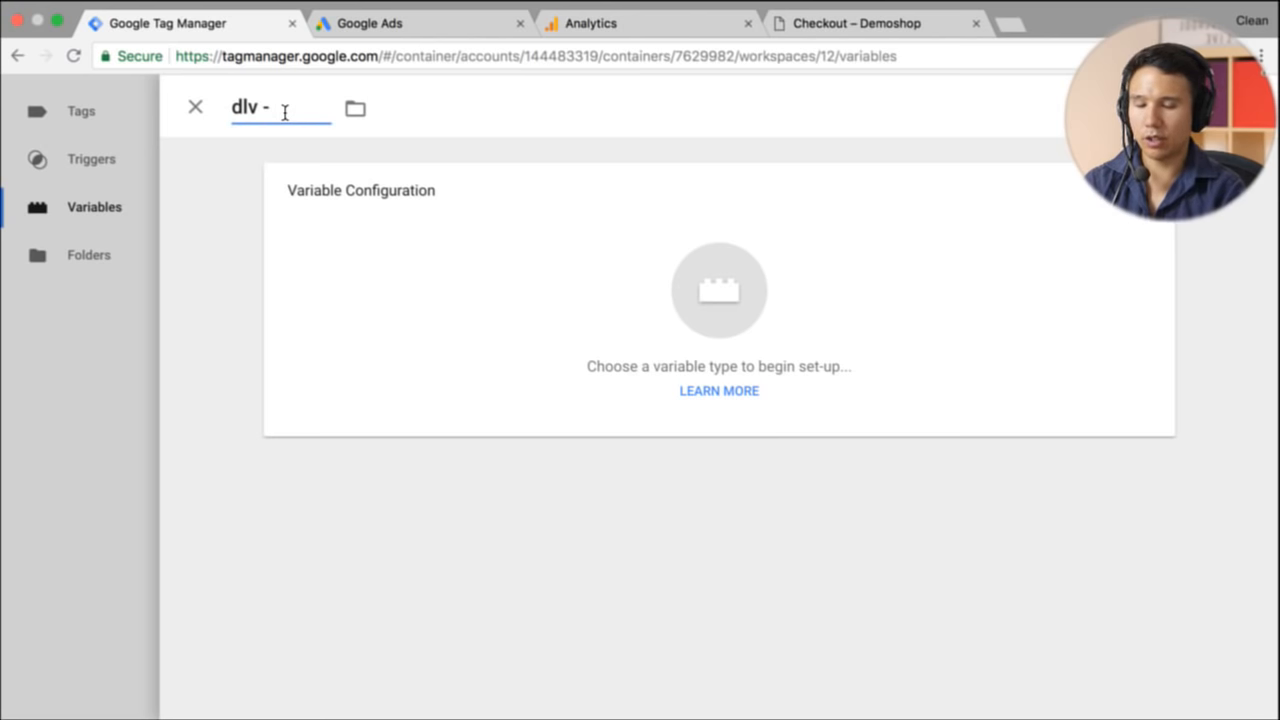
pyautogui.write('revenue')
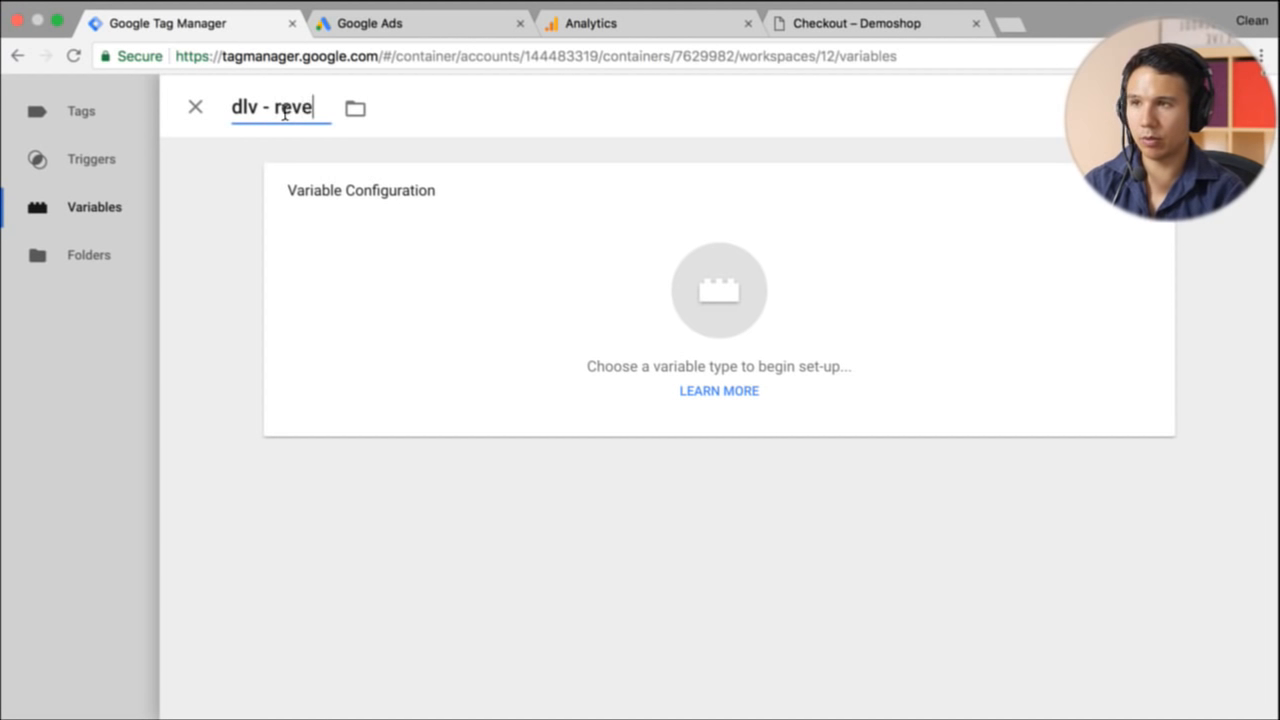
# Step: Set the type of the "dlv - revenue" variable to Data Layer Variable and begin editing its Data Layer Variable Name
pyautogui.click(697, 245)
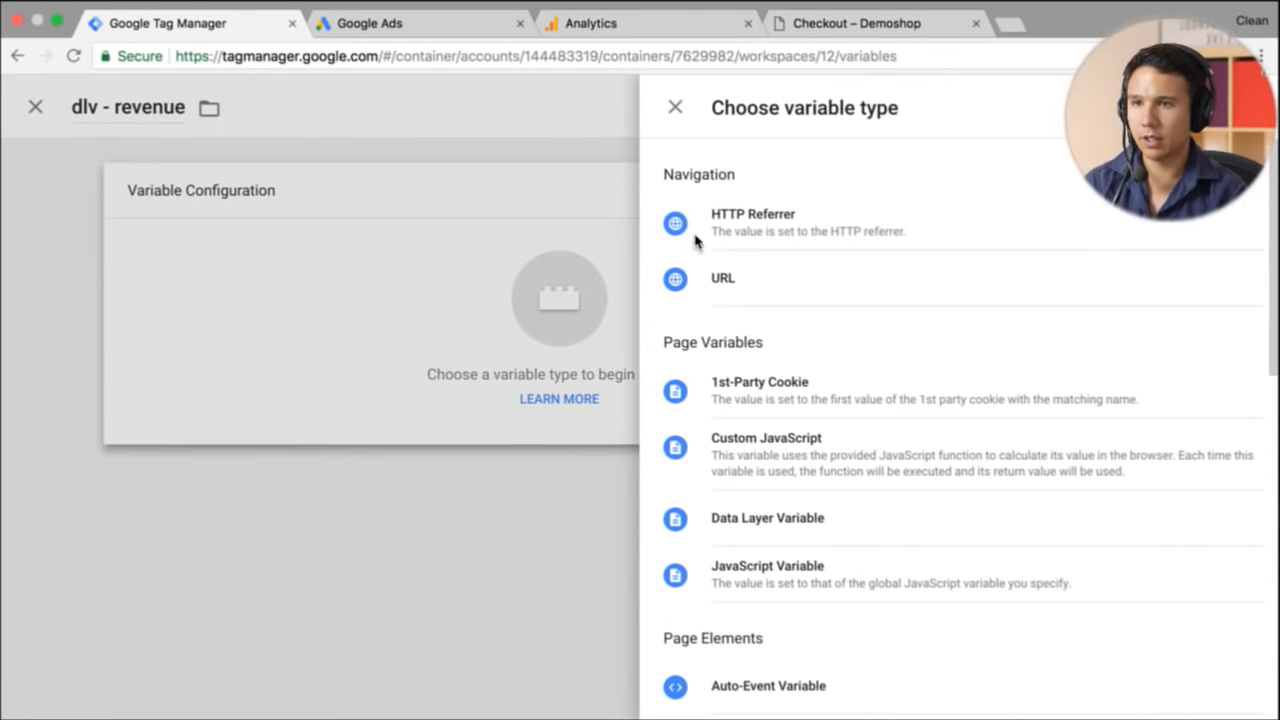
pyautogui.scroll(-4, 792, 371)
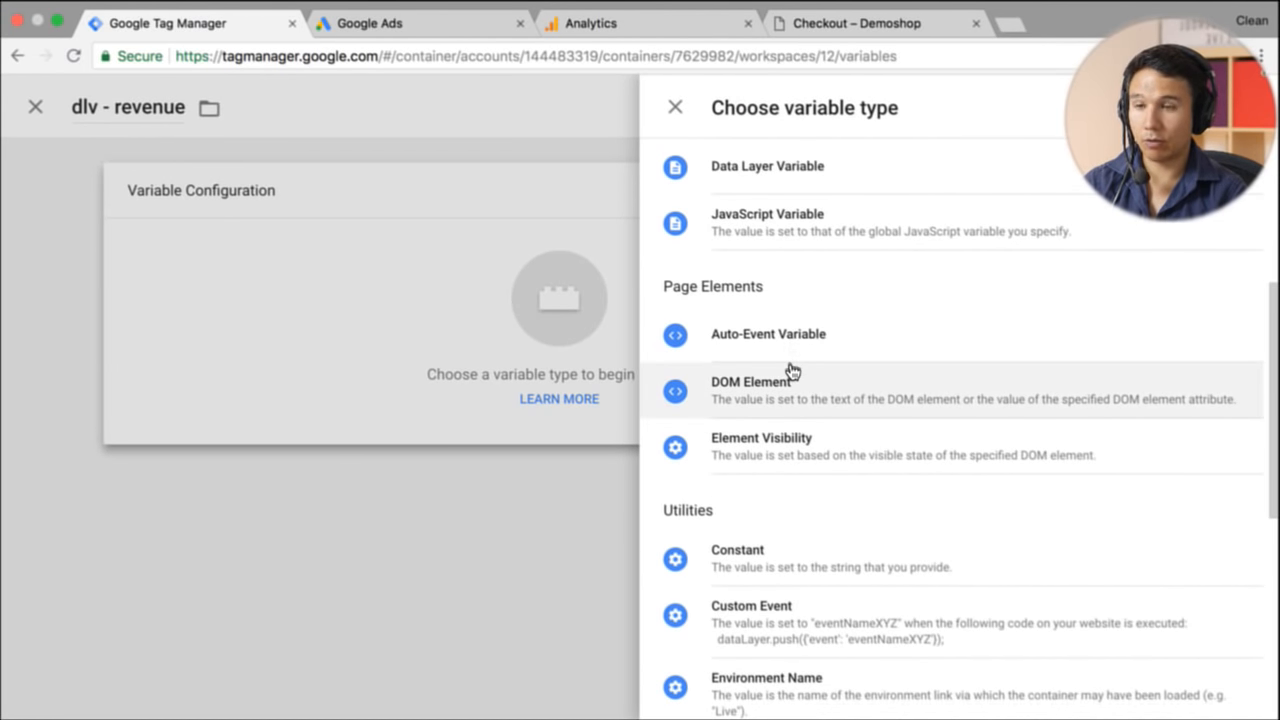
pyautogui.scroll(-2, 792, 371)
pyautogui.scroll(5, 792, 371)
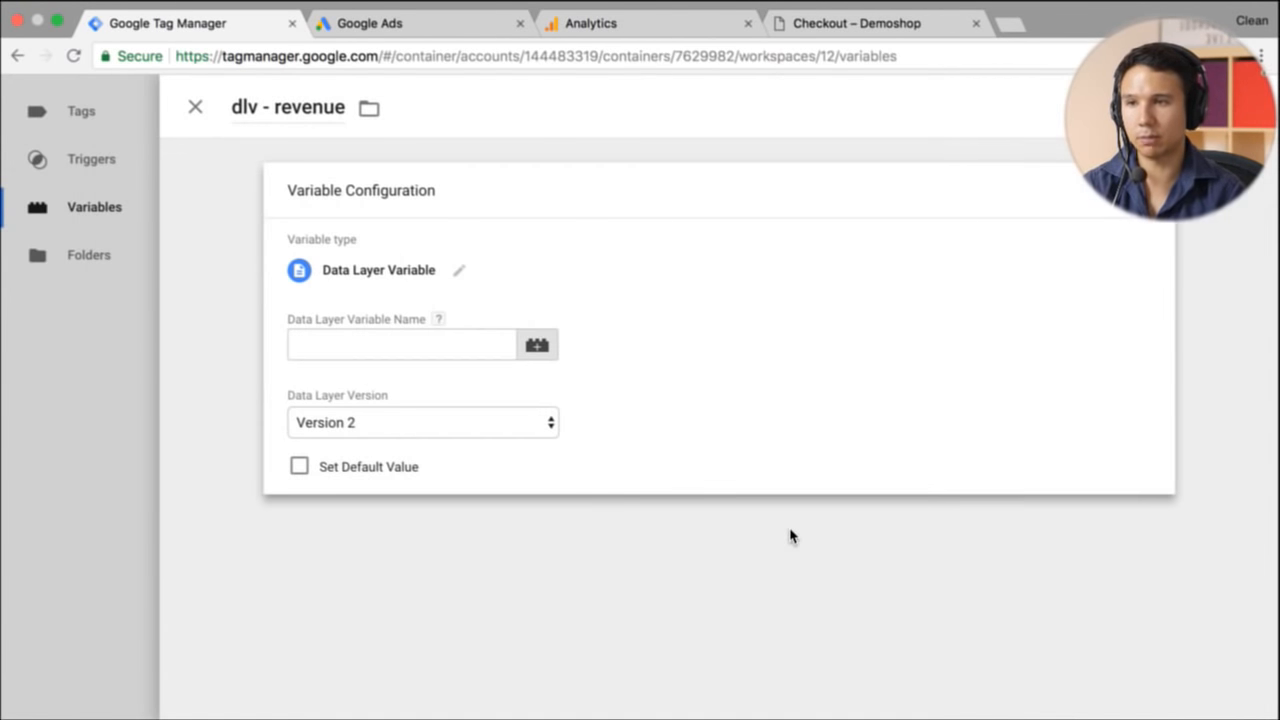
pyautogui.click(478, 360)
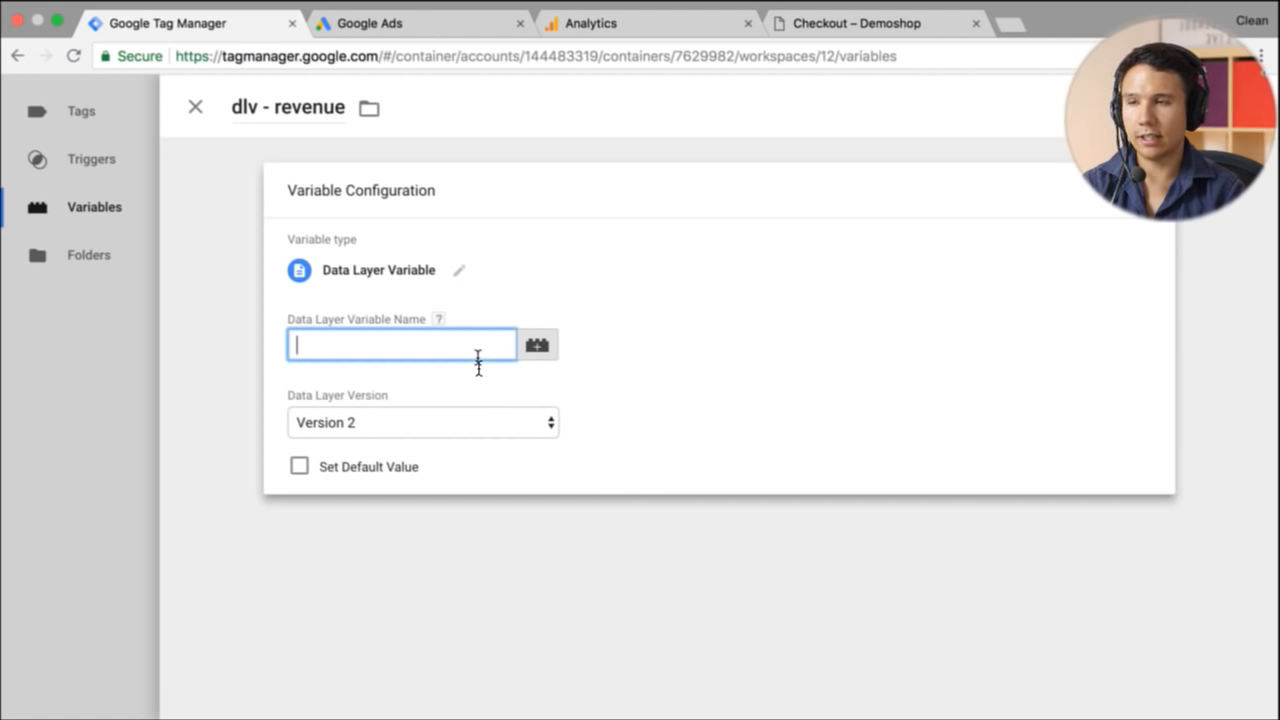
# Step: Switch to Demoshop's order-received page and trace the data layer nesting from ecommerce through purchase and actionField to revenue
pyautogui.click(793, 32)
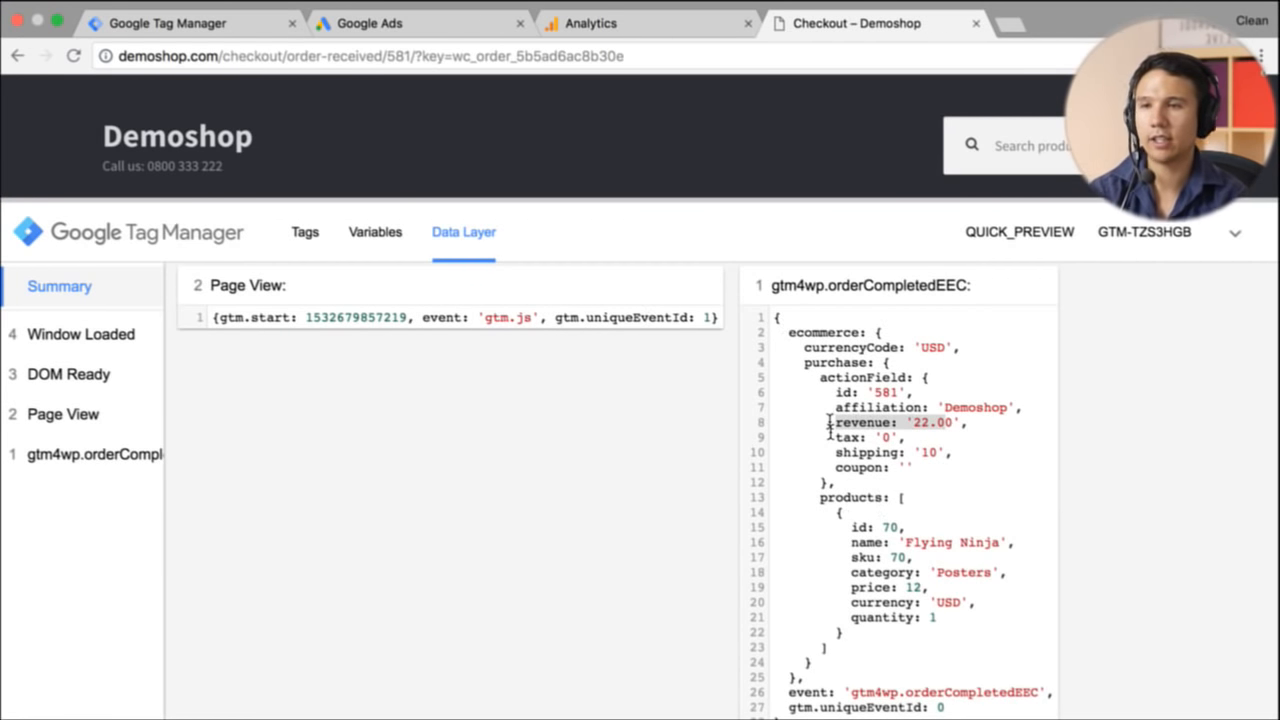
pyautogui.doubleClick(811, 332)
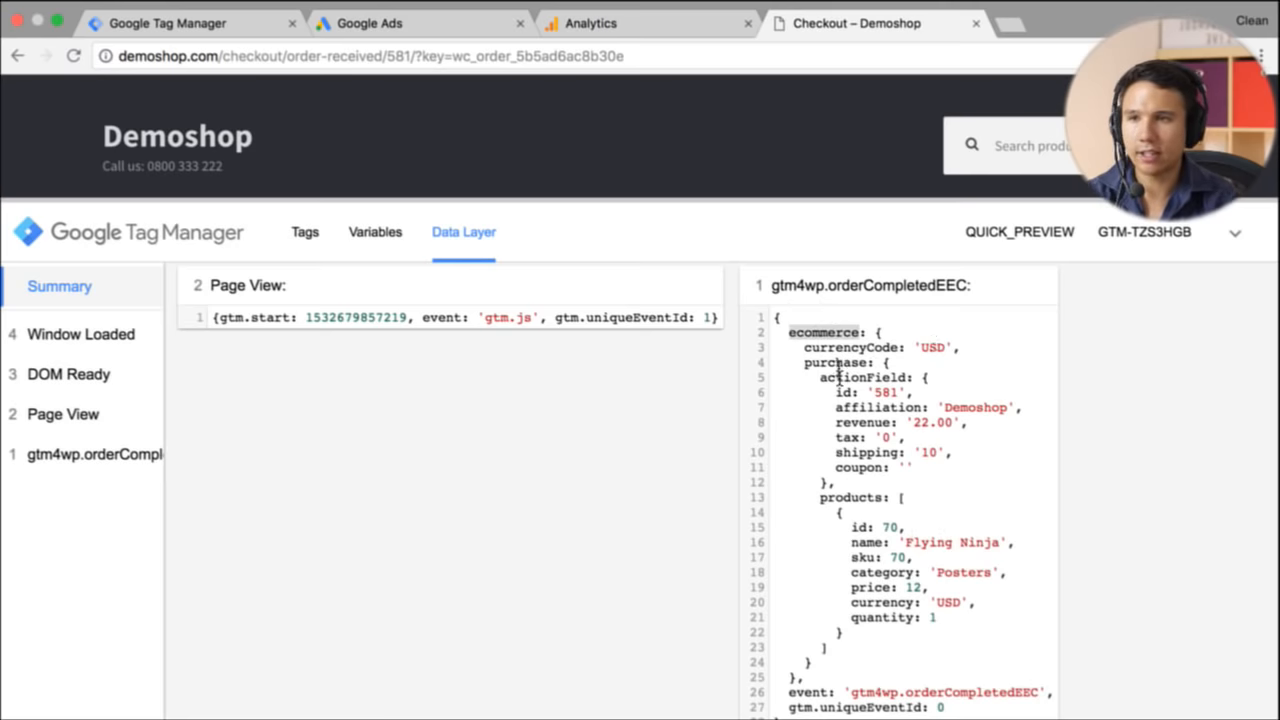
pyautogui.doubleClick(809, 333)
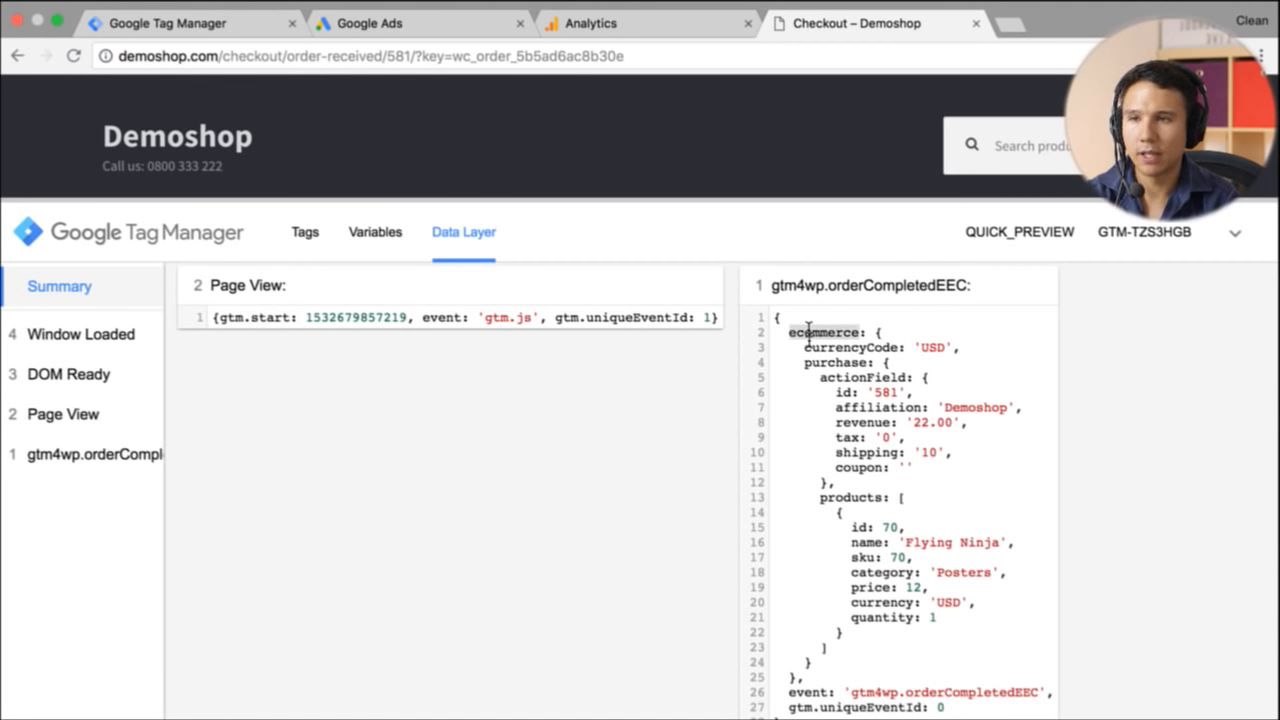
pyautogui.moveTo(880, 333); pyautogui.dragTo(887, 360)
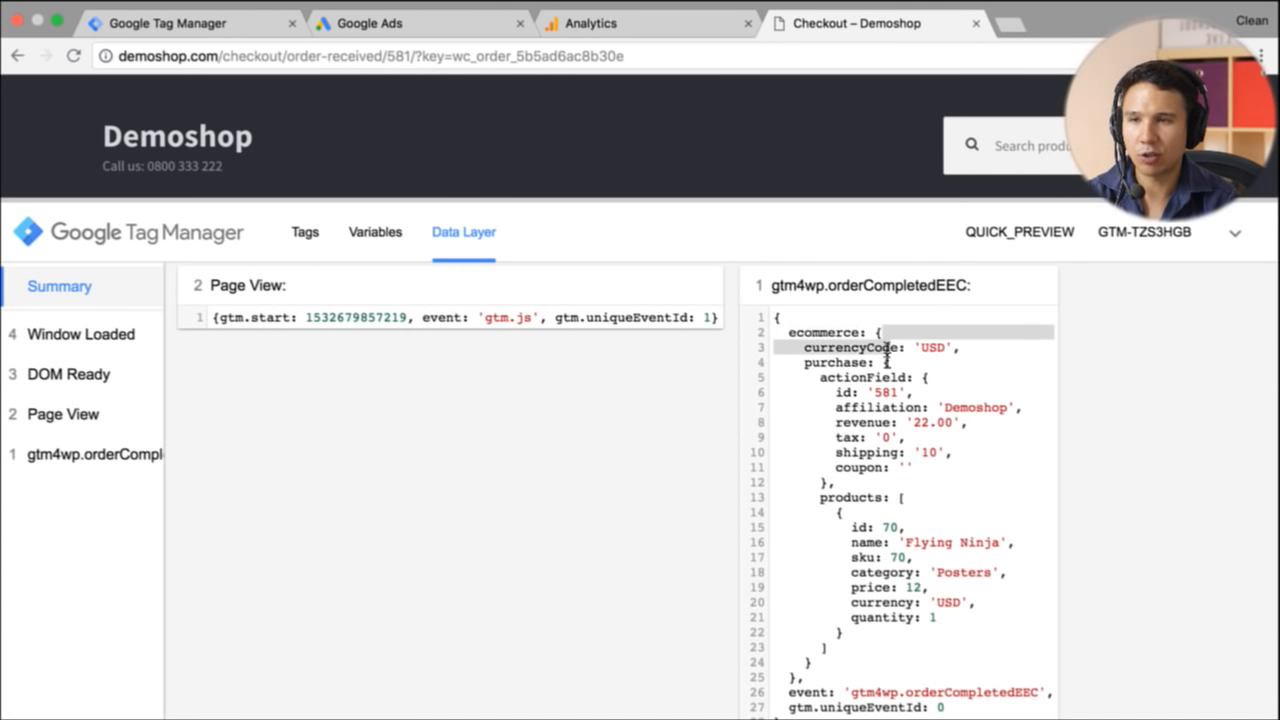
pyautogui.click(871, 333)
pyautogui.doubleClick(845, 333)
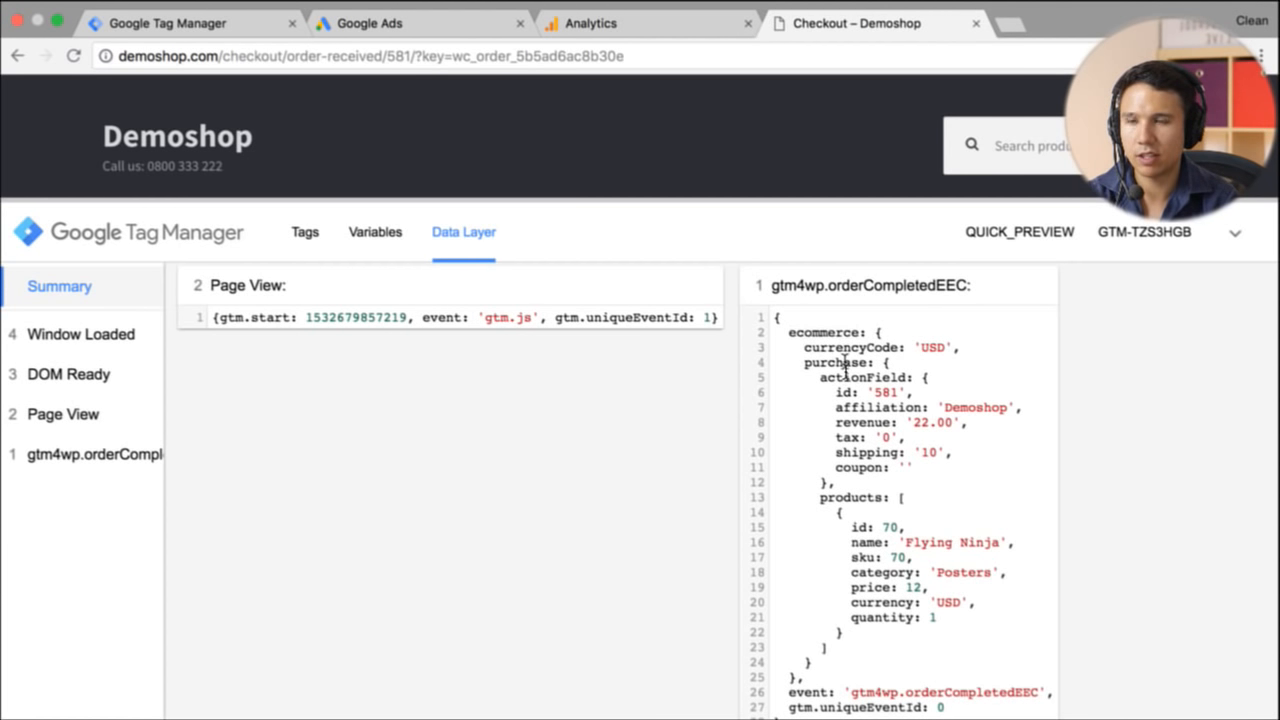
pyautogui.doubleClick(845, 363)
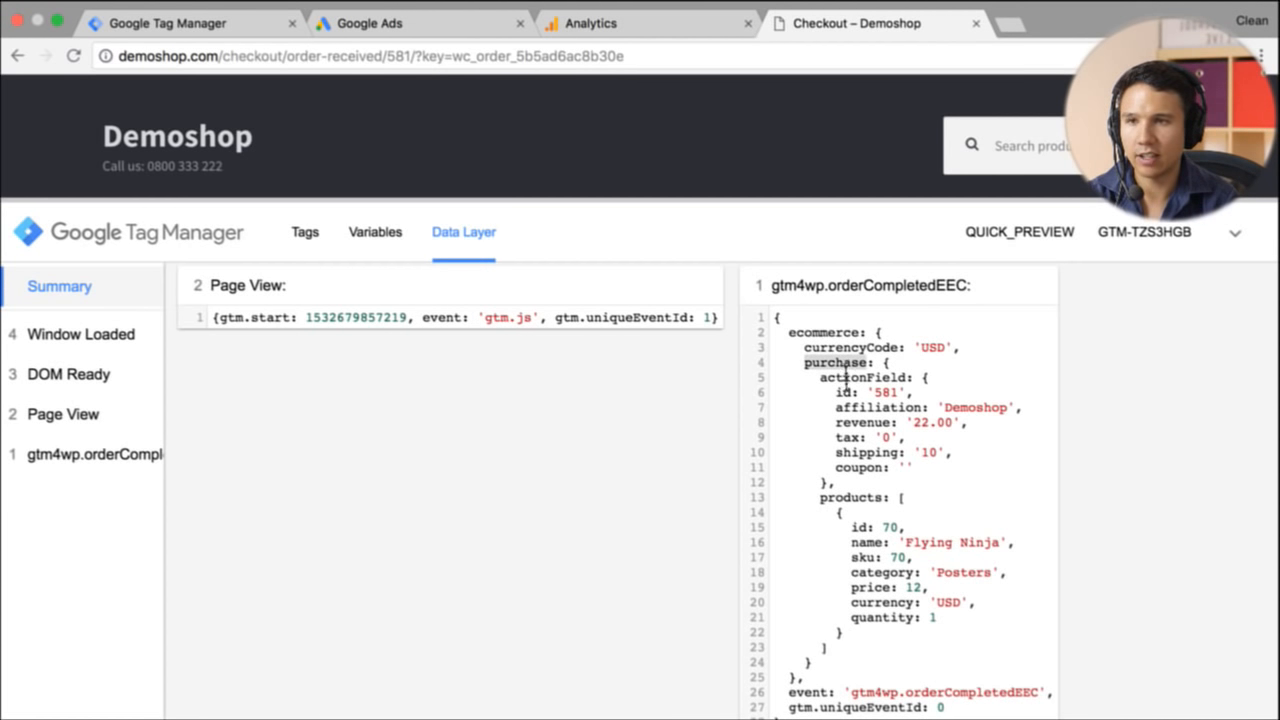
pyautogui.doubleClick(847, 377)
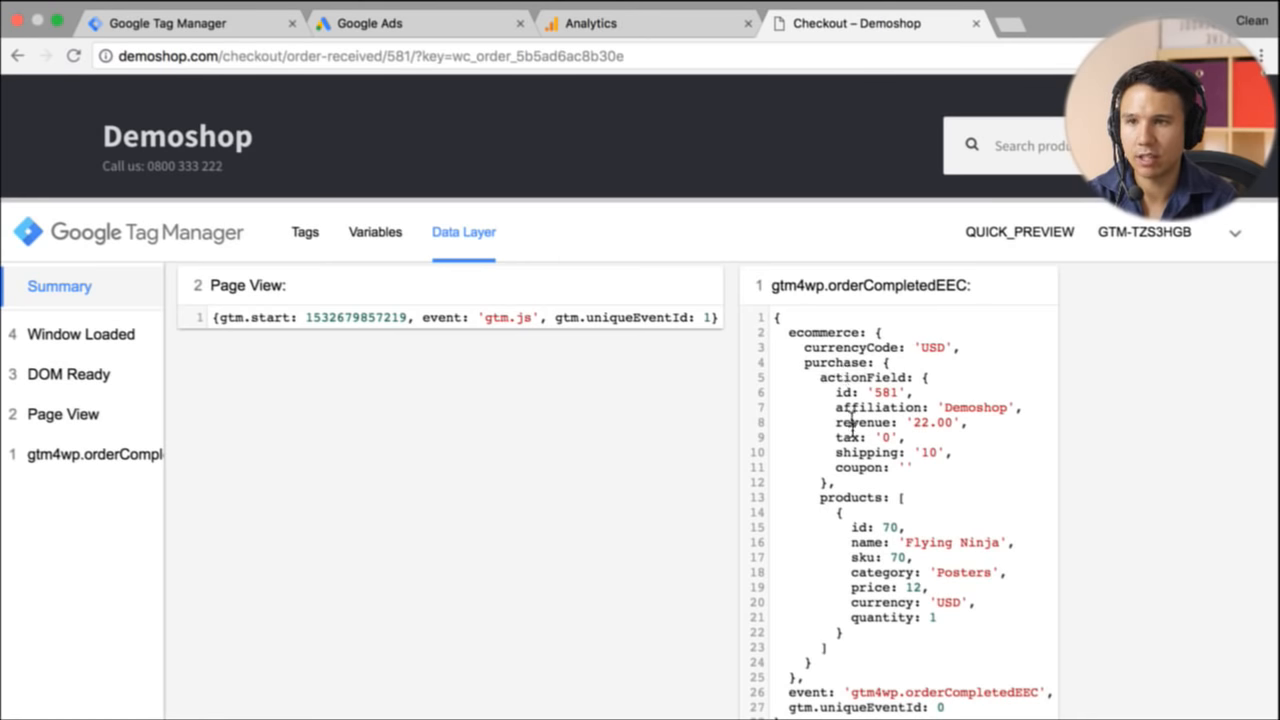
pyautogui.doubleClick(851, 422)
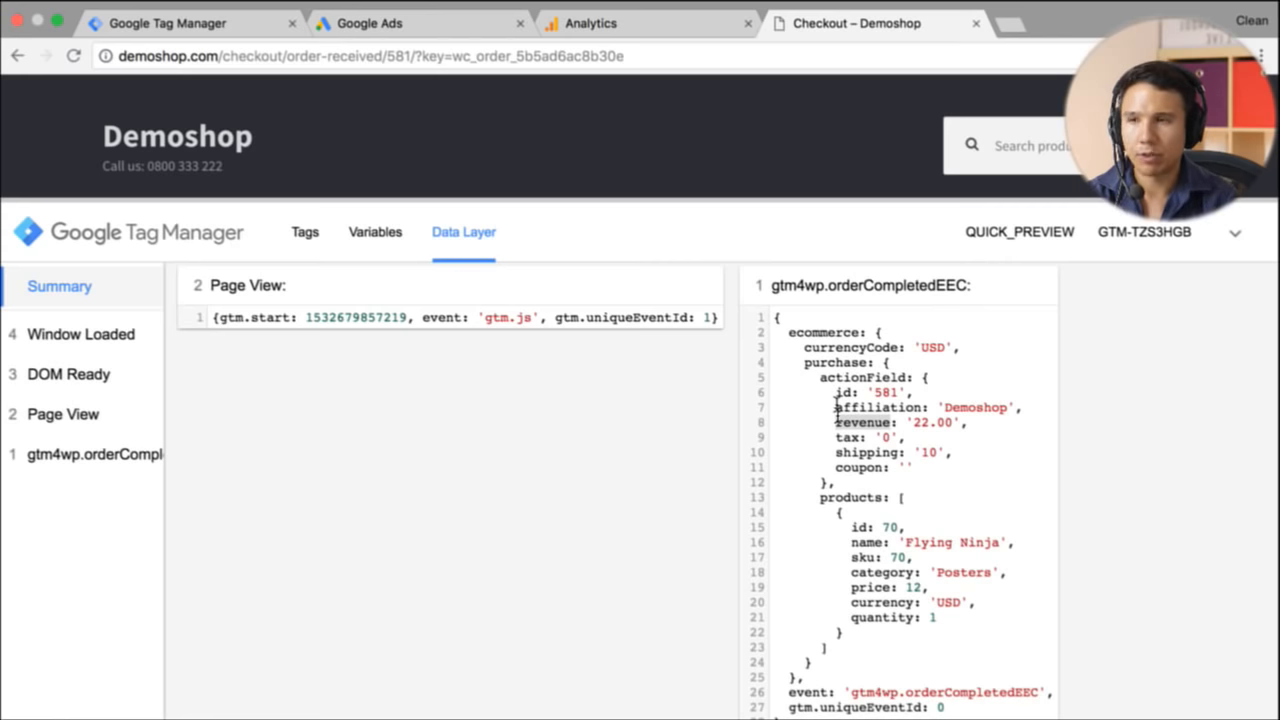
# Step: In Google Tag Manager, set the Data Layer Variable Name to "ecommerce.purchase.actionField.revenue", consulting Demoshop's data layer for the path
pyautogui.click(175, 23)
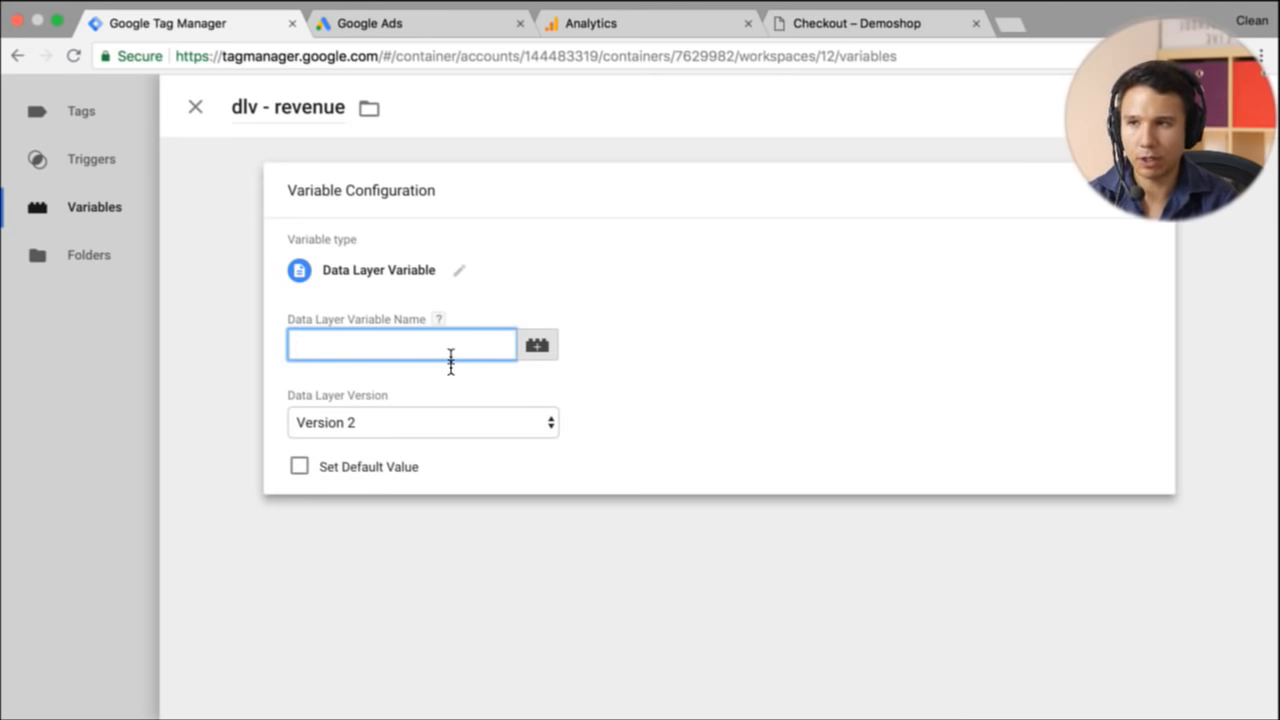
pyautogui.write('ecommerce.')
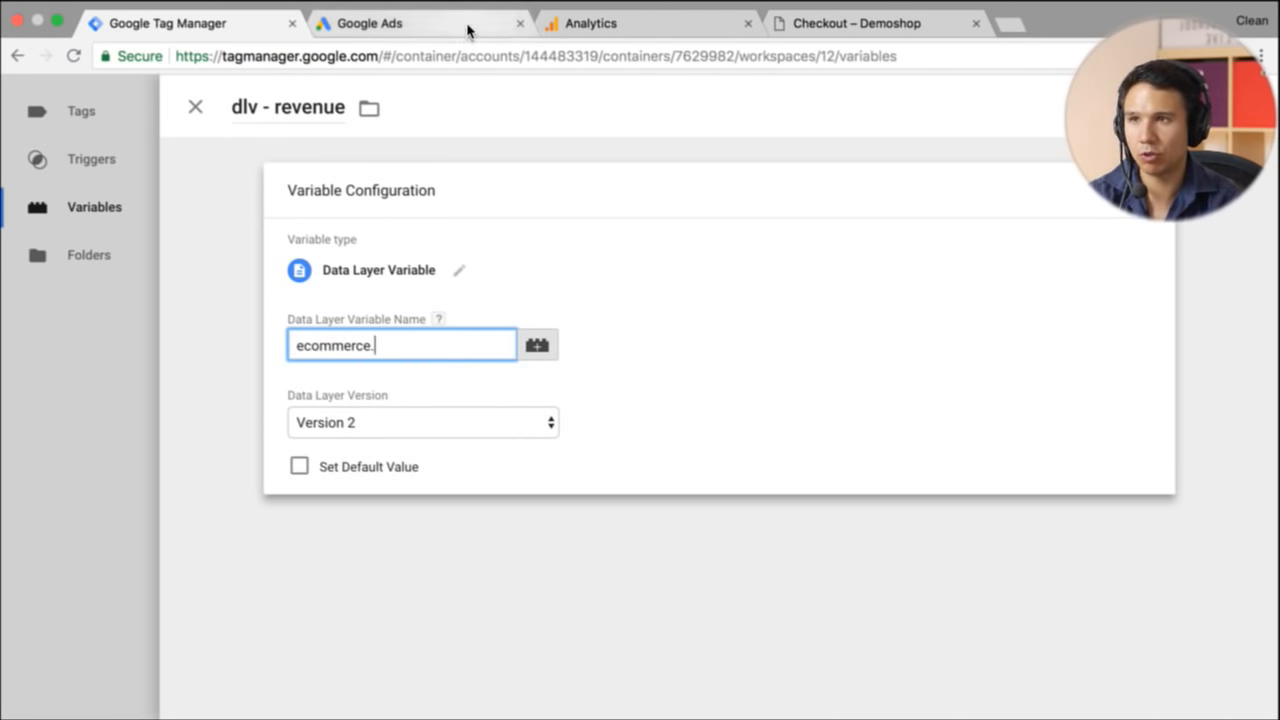
pyautogui.click(803, 12)
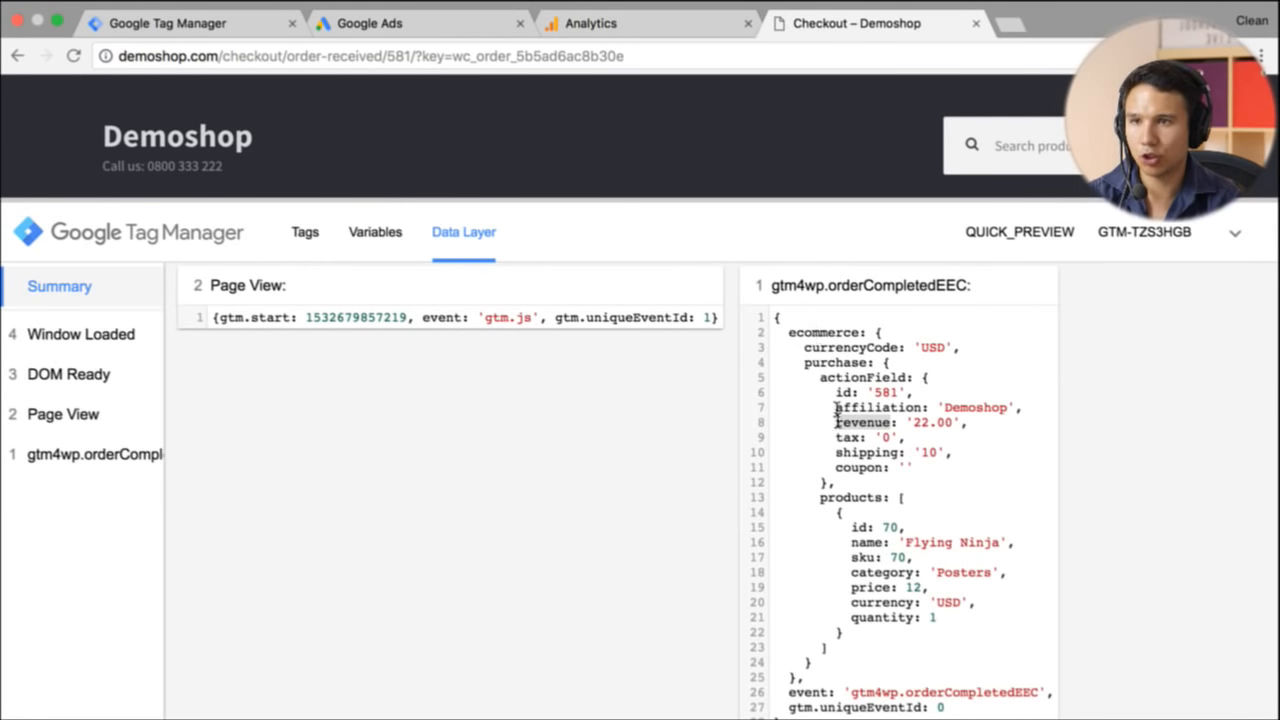
pyautogui.click(214, 22)
pyautogui.write('purch')
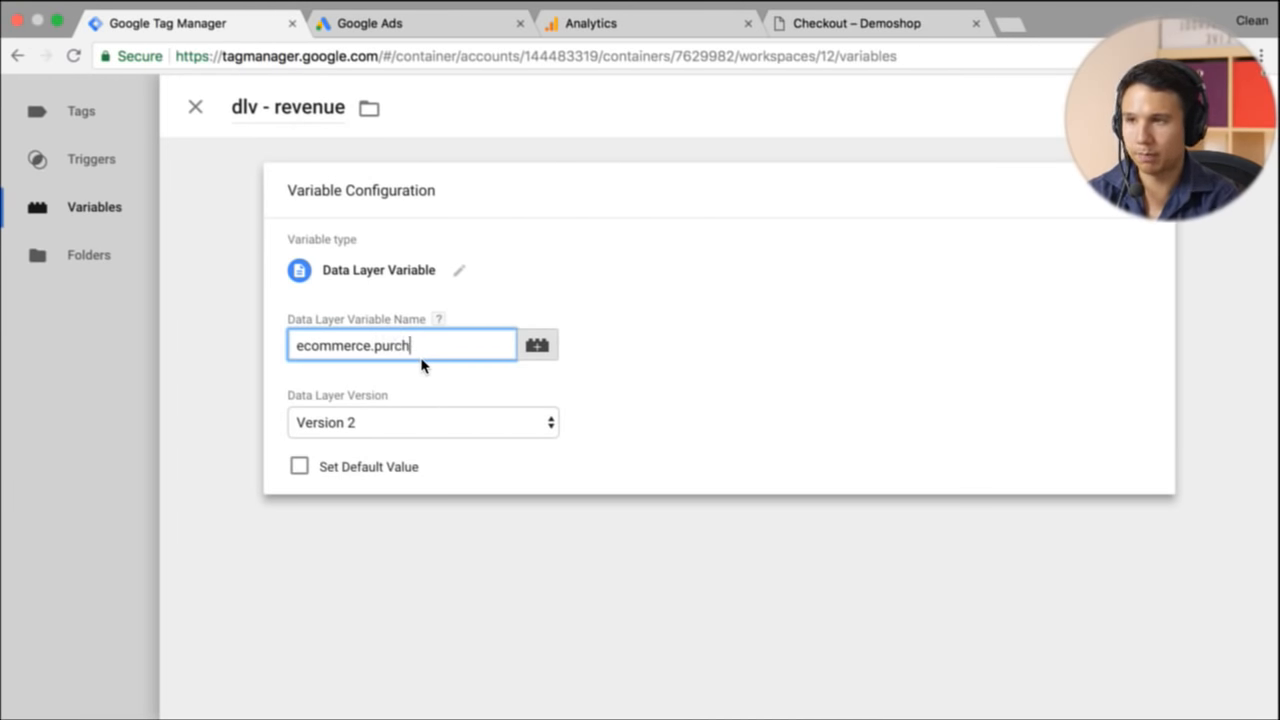
pyautogui.write('ase.')
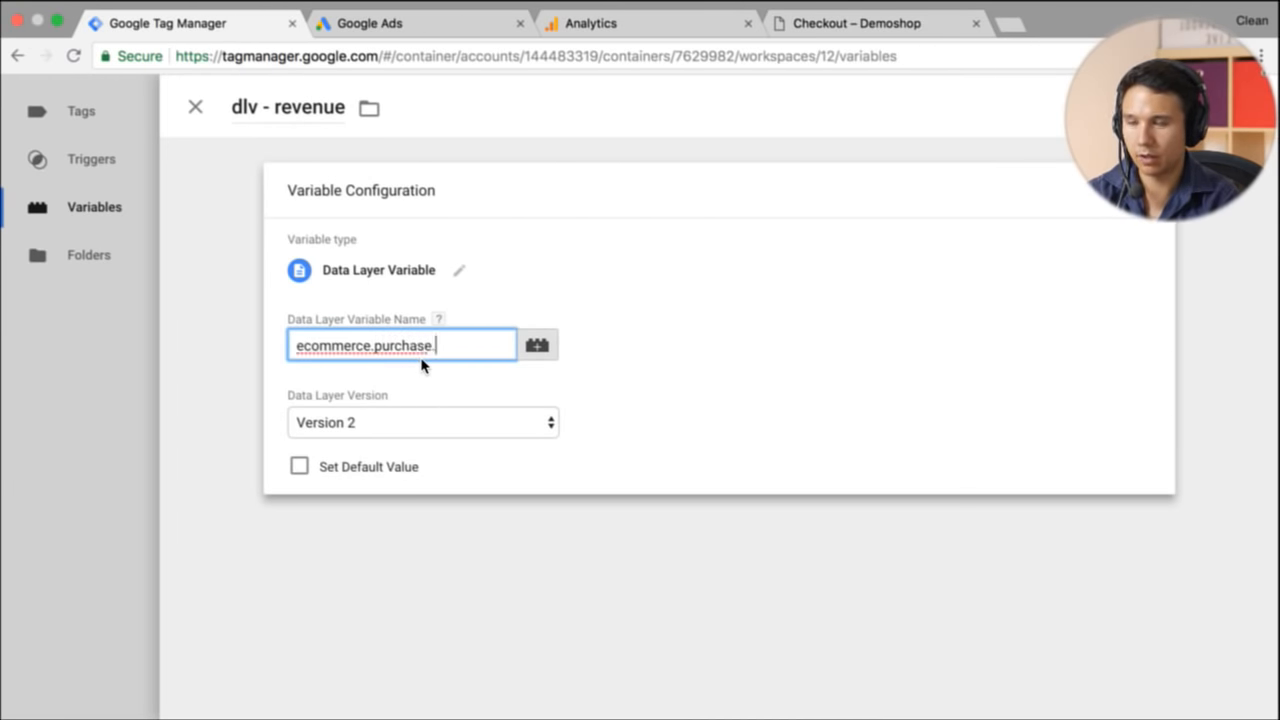
pyautogui.write('actionField.revenue')
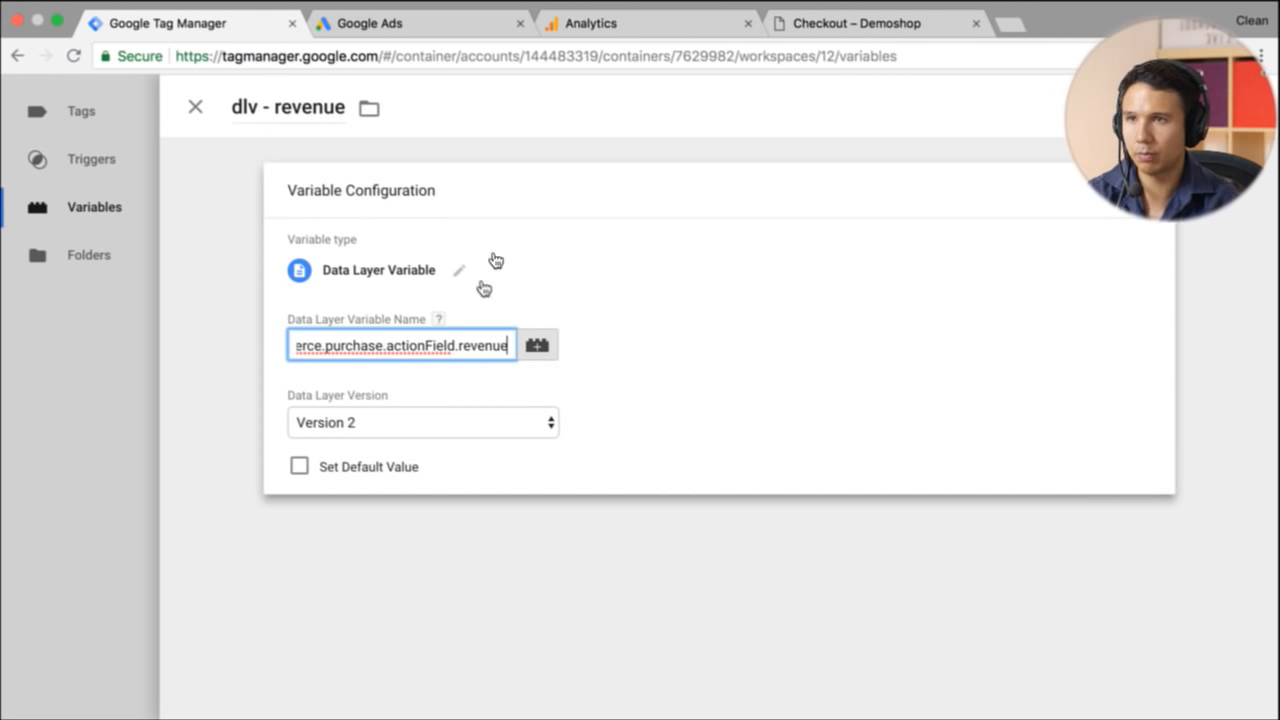
# Step: Check the actionField and revenue keys in the gtm4wp.orderCompletedEEC event on Demoshop's order-received page
pyautogui.click(866, 16)
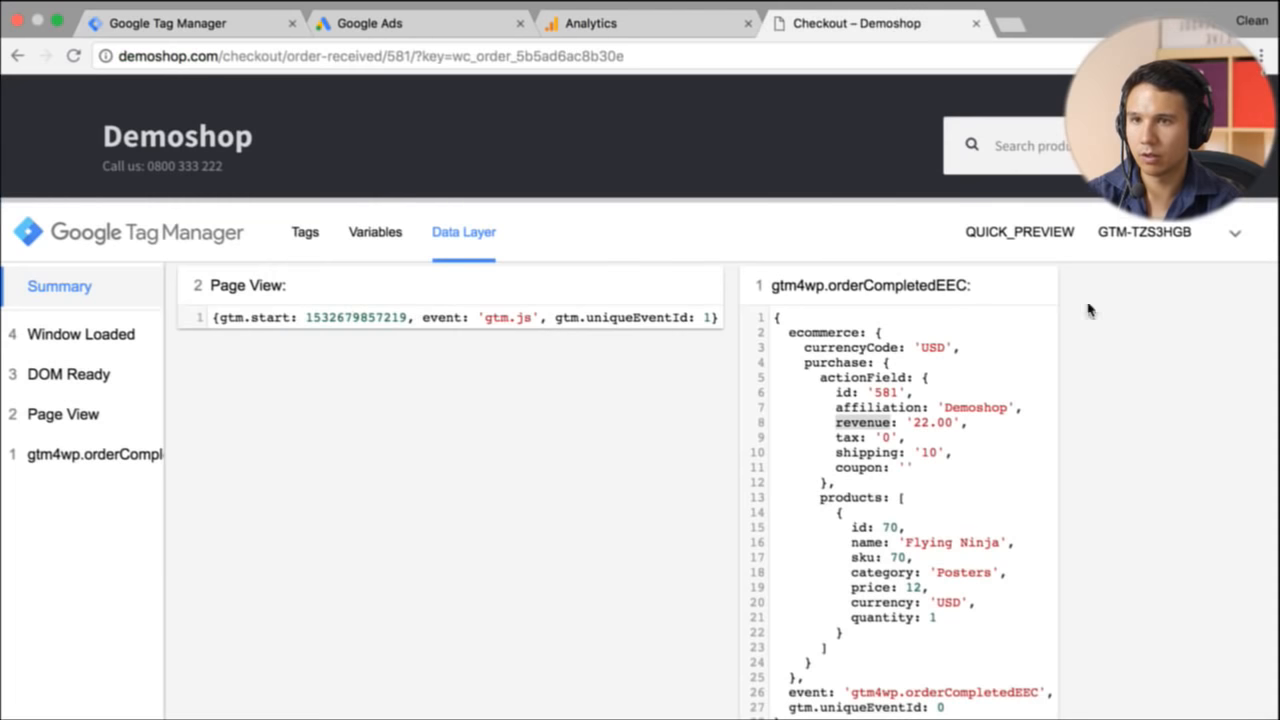
pyautogui.doubleClick(876, 379)
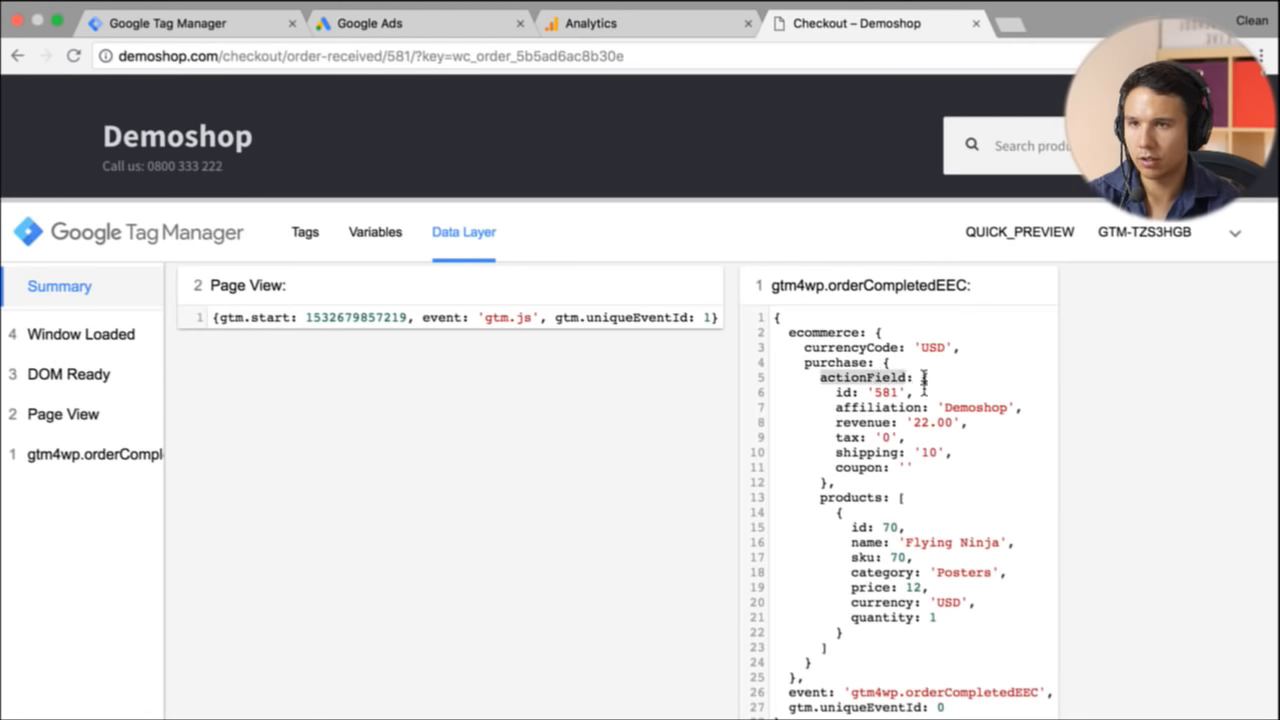
pyautogui.doubleClick(879, 424)
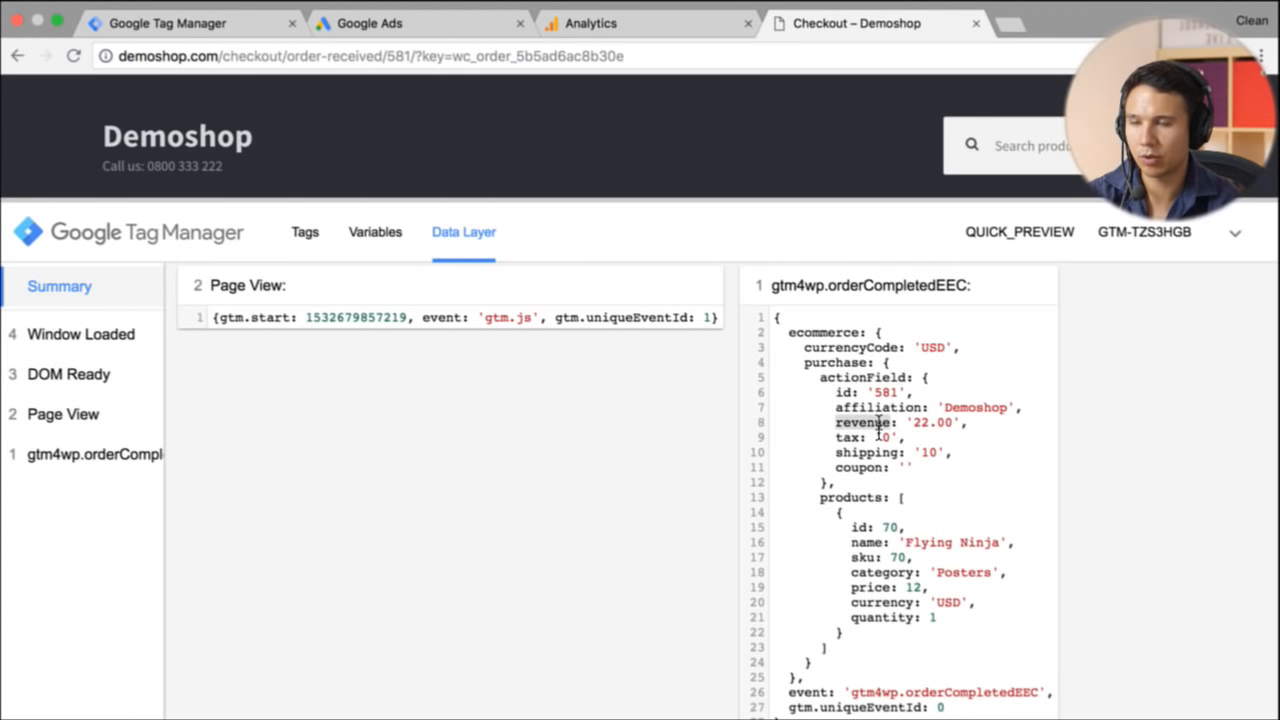
# Step: Return to Google Tag Manager, copy the complete Data Layer Variable Name, and save the "dlv - revenue" variable
pyautogui.click(252, 30)
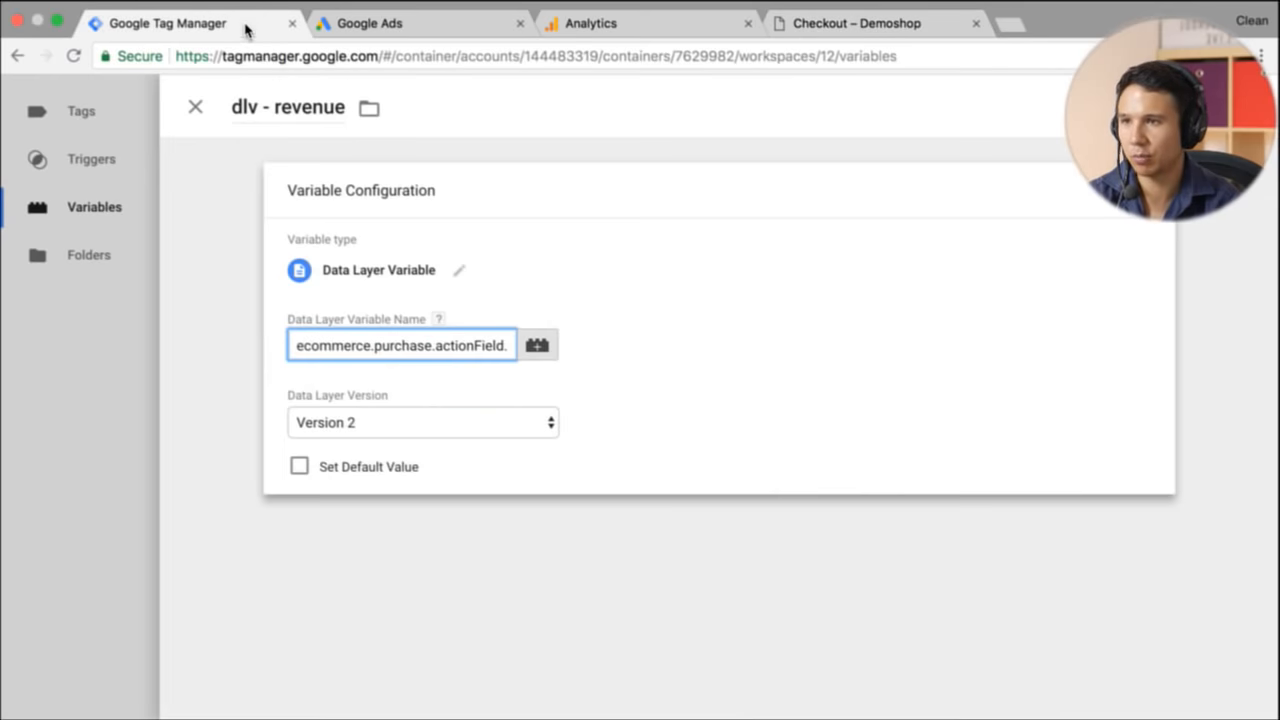
pyautogui.click(392, 346)
pyautogui.tripleClick(393, 346)
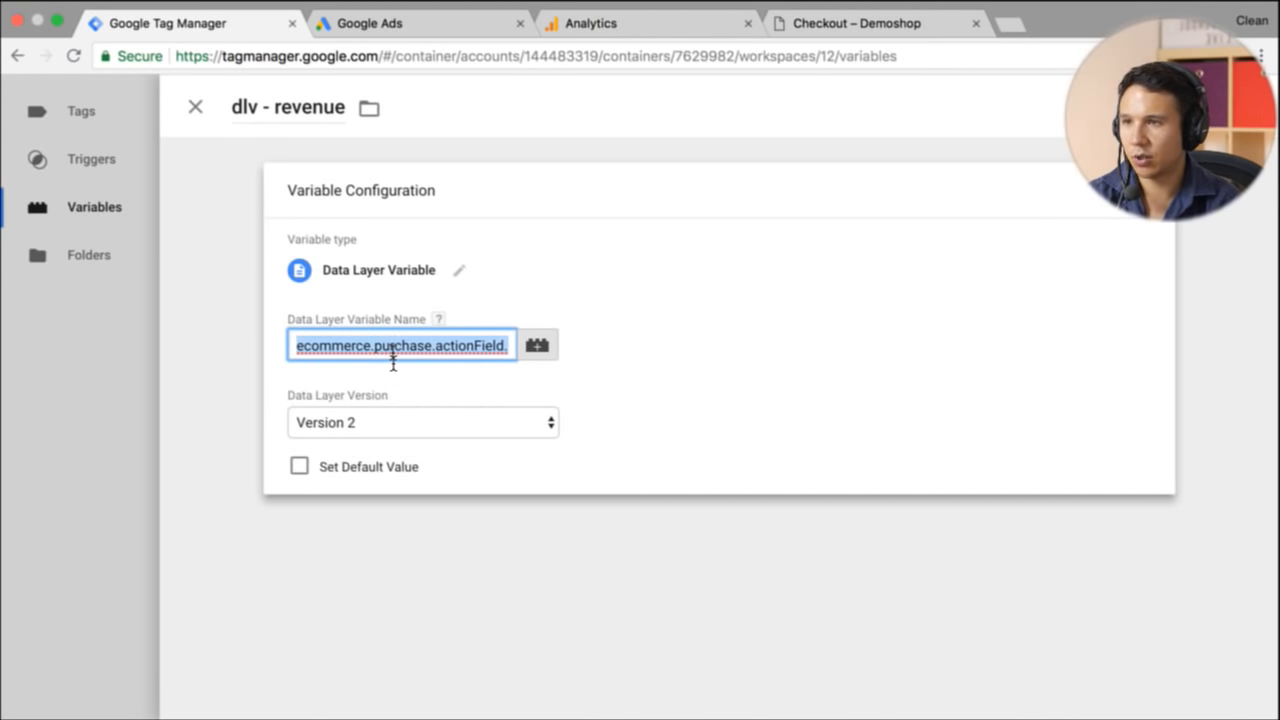
pyautogui.click(220, 346)
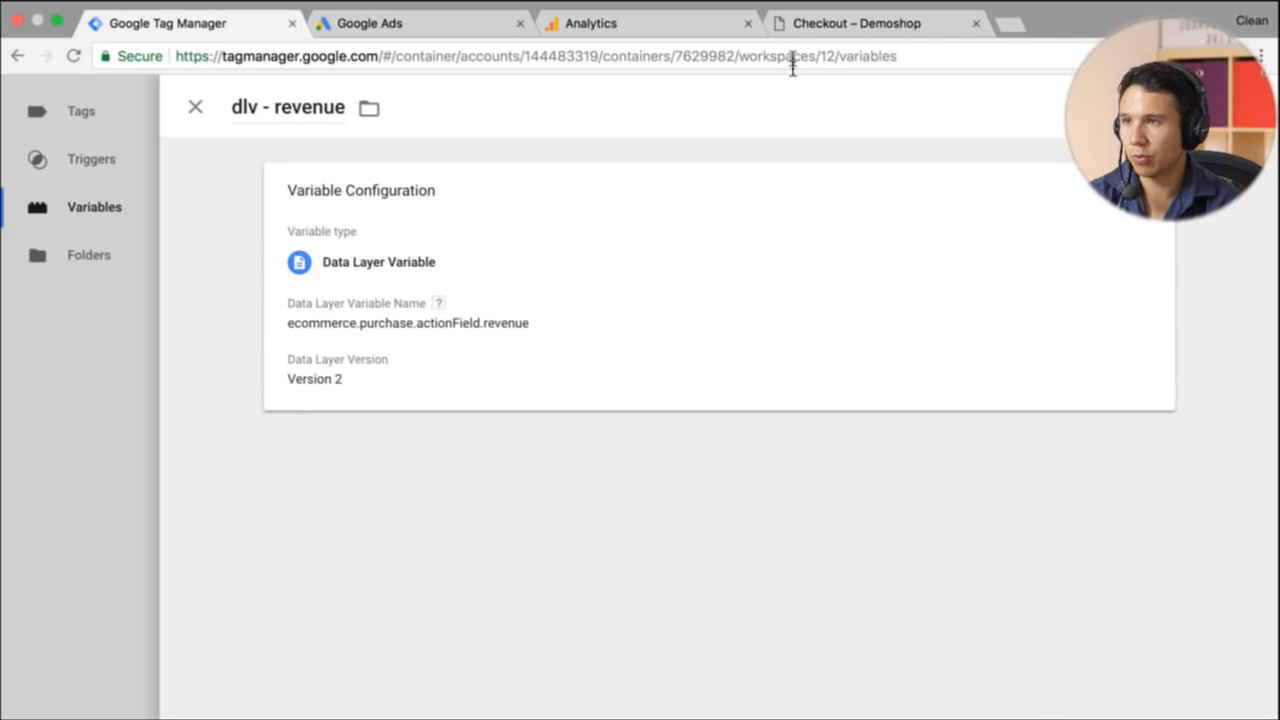
pyautogui.click(1194, 107)
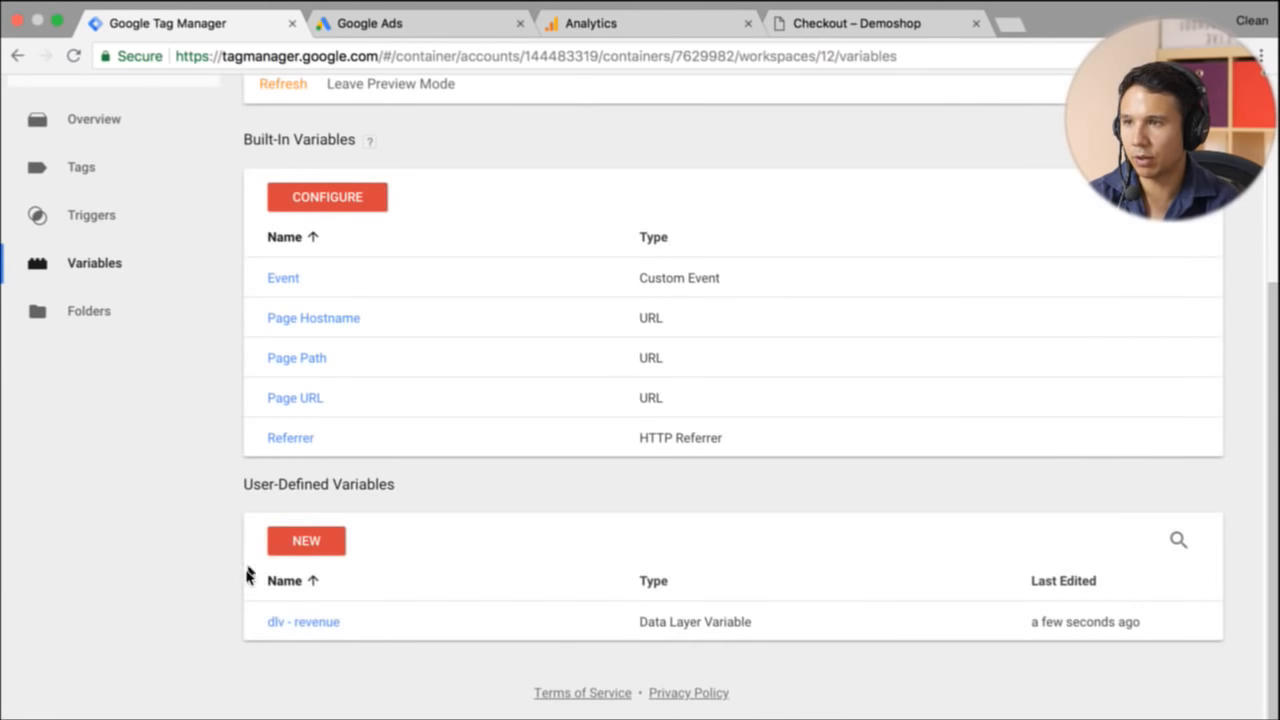
# Step: Create a new user-defined variable named "dlv - orderId" with the Data Layer Variable type
pyautogui.click(300, 541)
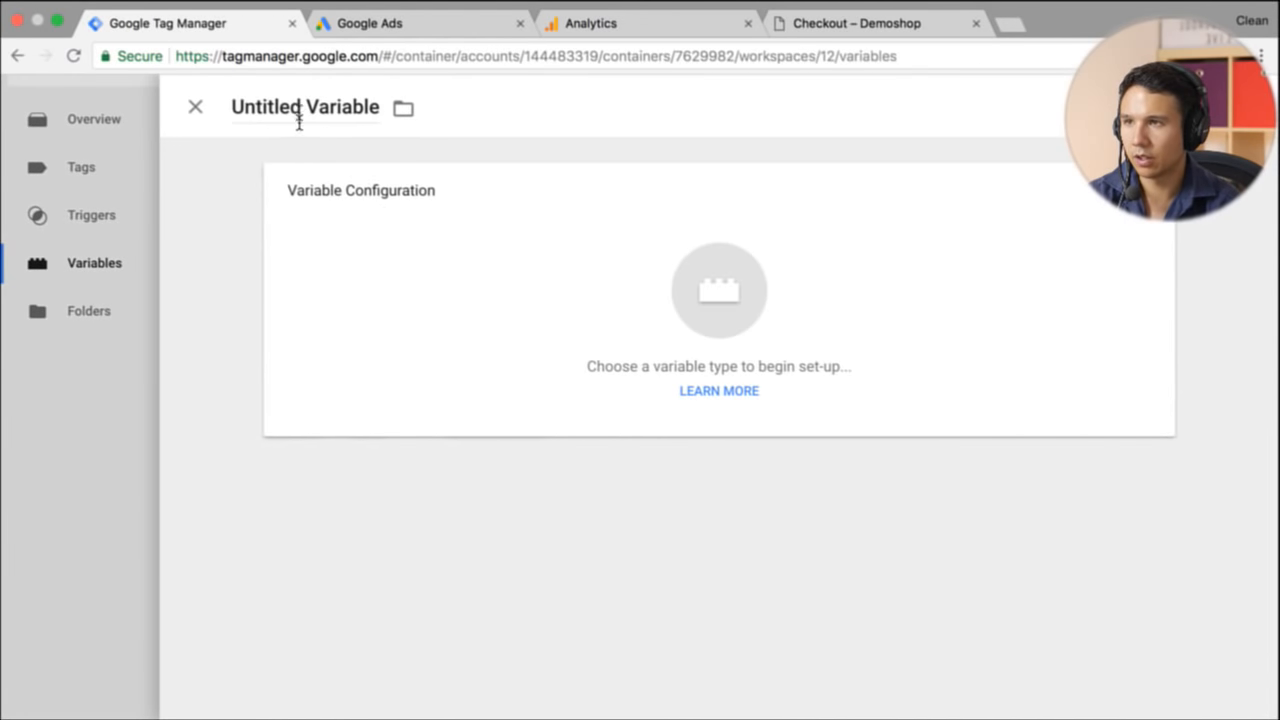
pyautogui.click(296, 112)
pyautogui.write('dlv -')
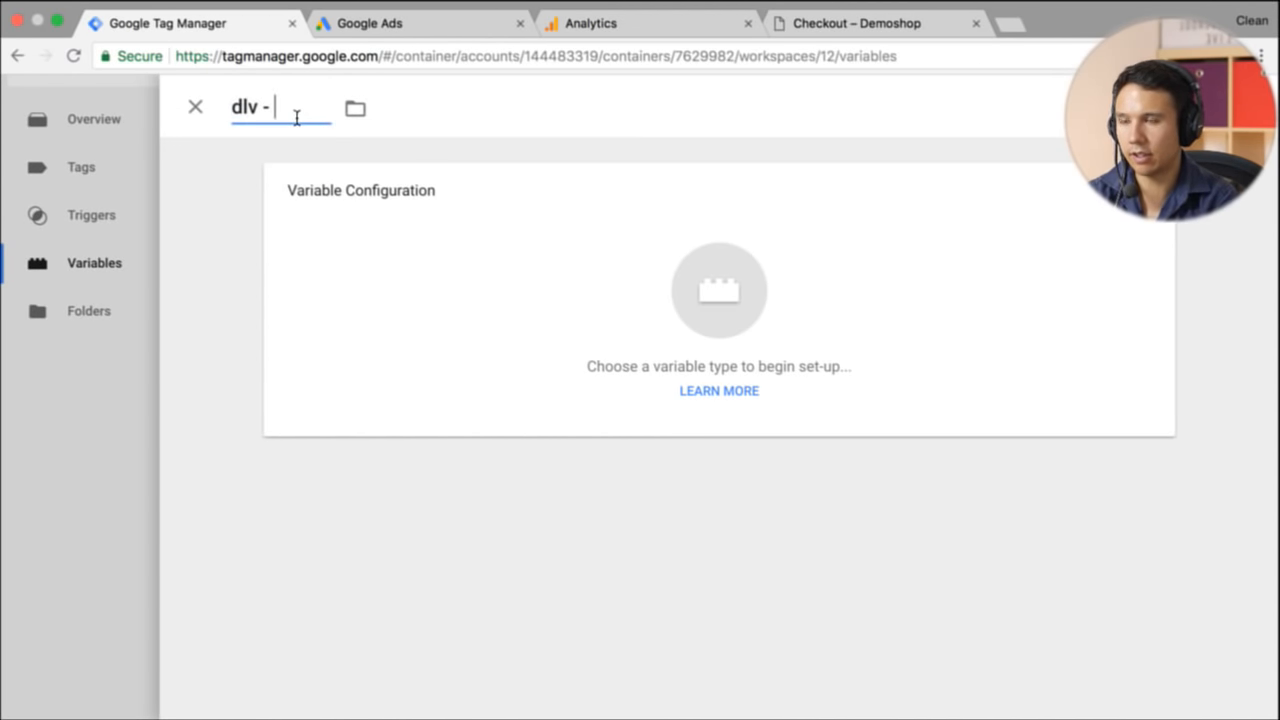
pyautogui.write(' orderId')
pyautogui.click(423, 211)
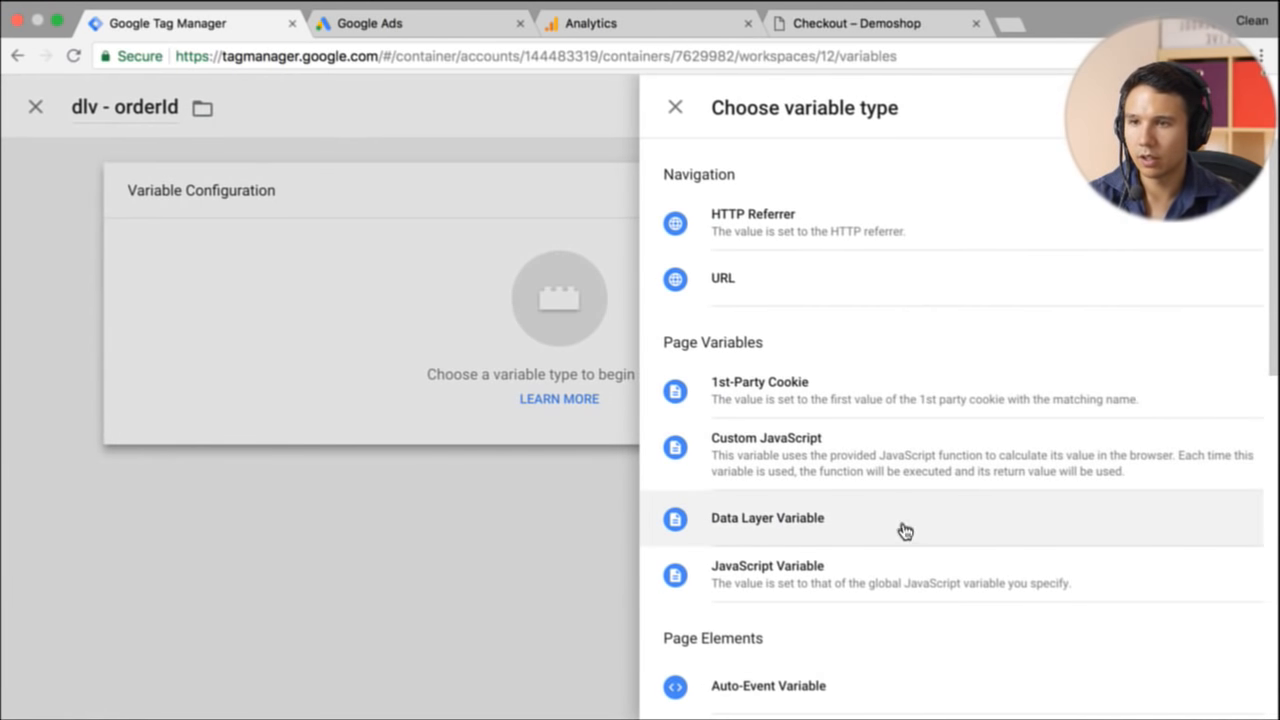
pyautogui.click(904, 530)
# Step: Set the Data Layer Variable Name to "ecommerce.purchase.actionField.id" by adapting the copied revenue path, and save the "dlv - orderId" variable
pyautogui.click(383, 350)
pyautogui.write('ecommerce.purchase.actionField.revenue')
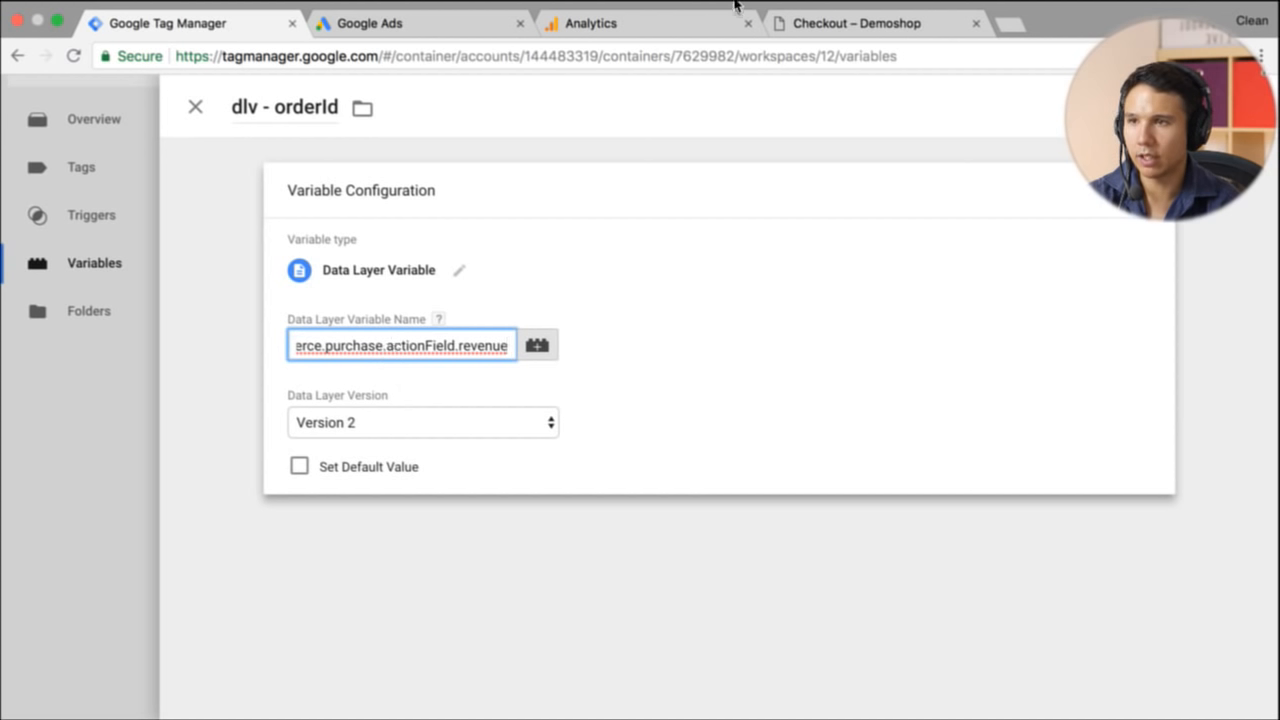
pyautogui.click(857, 26)
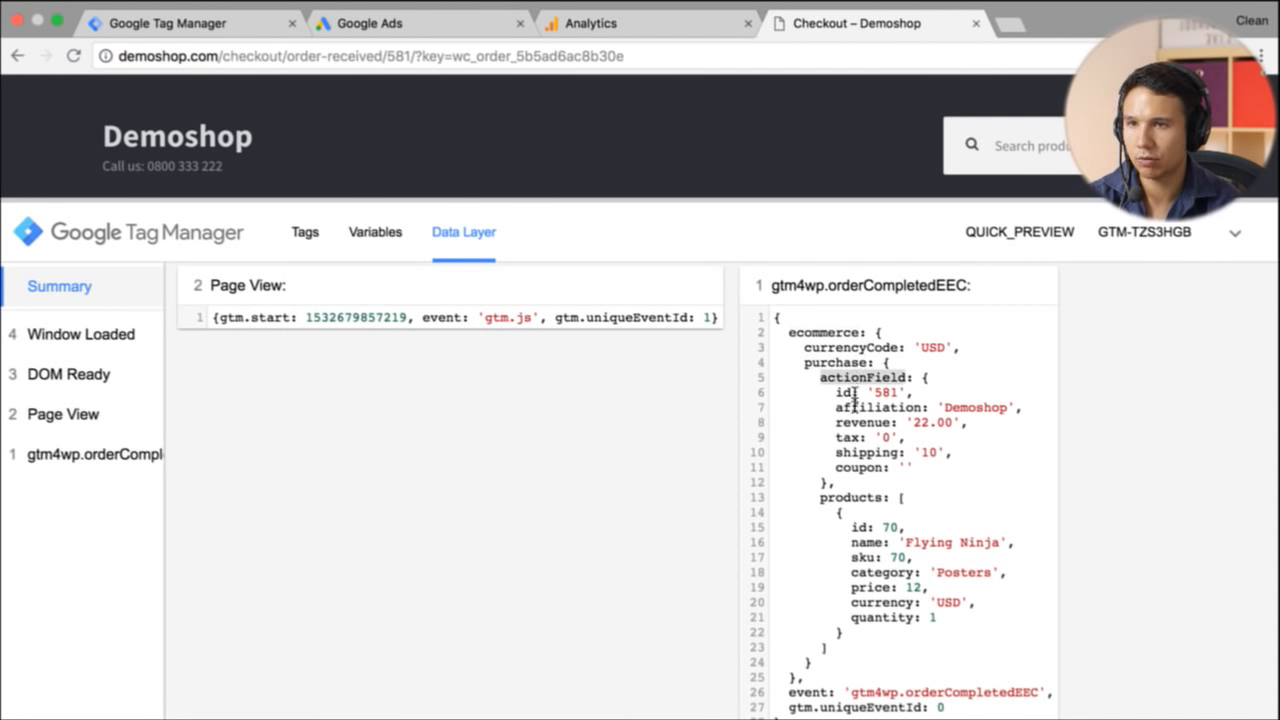
pyautogui.click(166, 22)
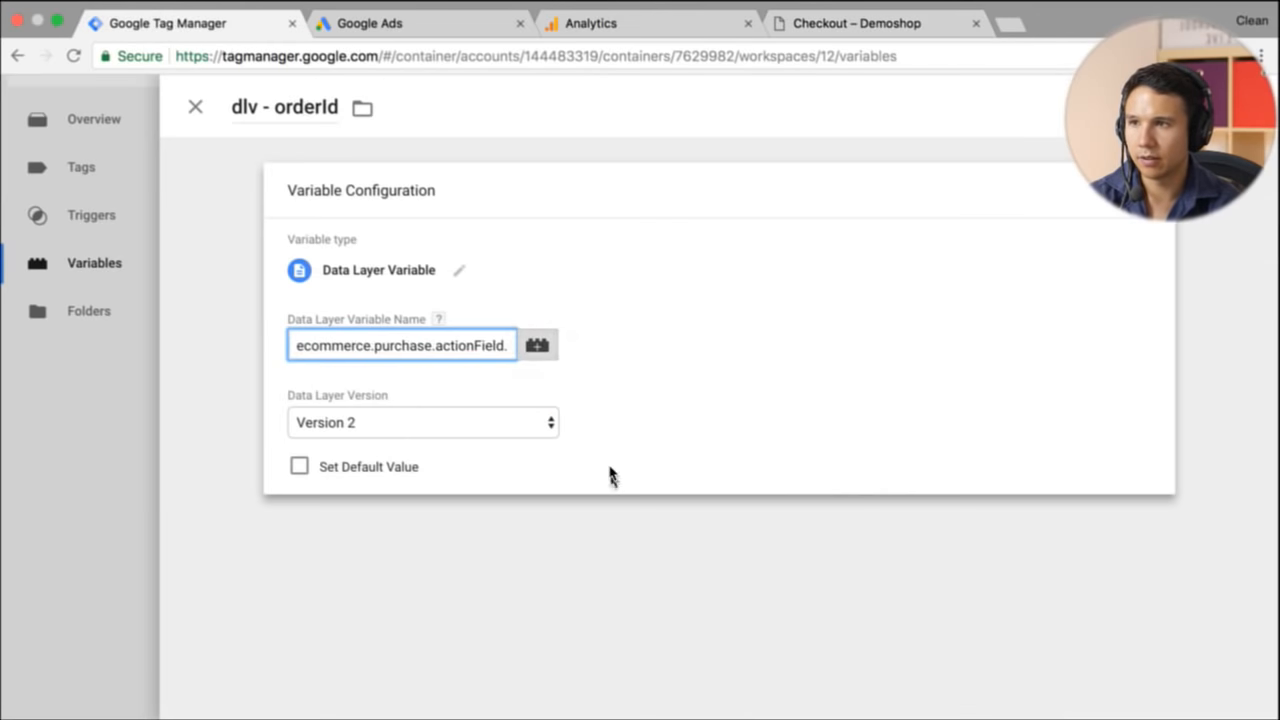
pyautogui.moveTo(457, 346); pyautogui.dragTo(731, 346)
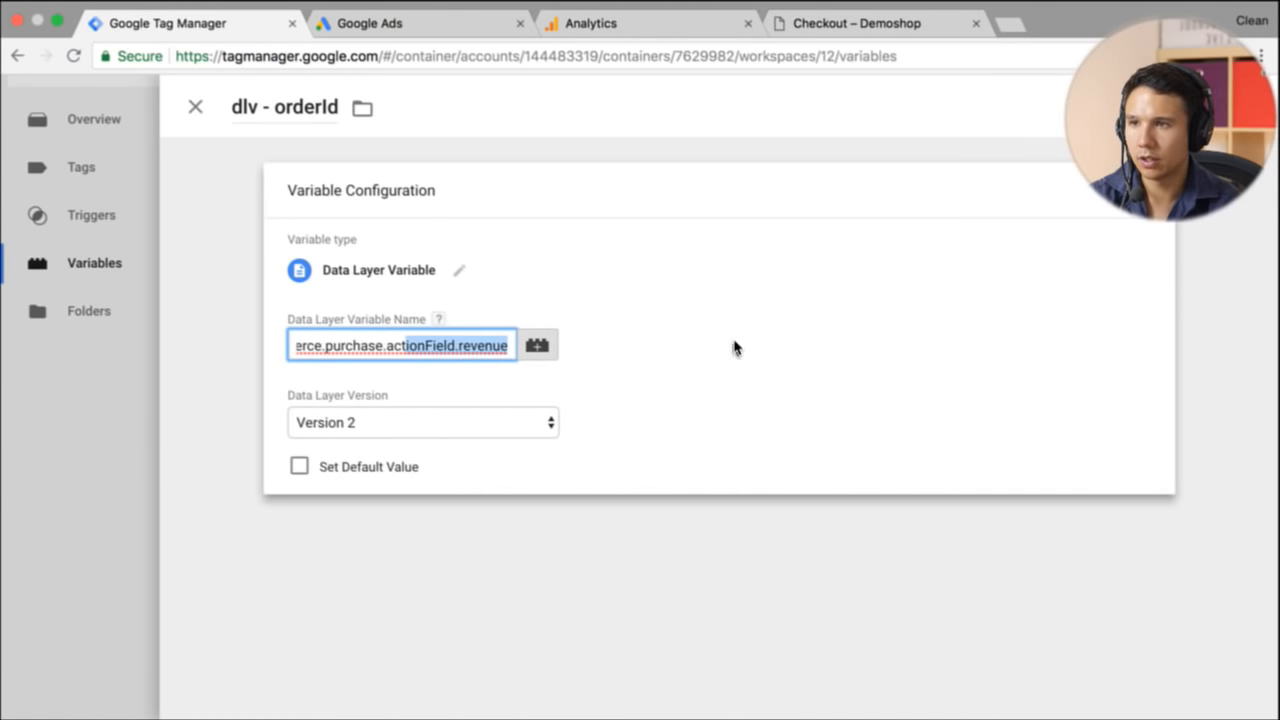
pyautogui.doubleClick(475, 346)
pyautogui.write('id')
pyautogui.click(943, 271)
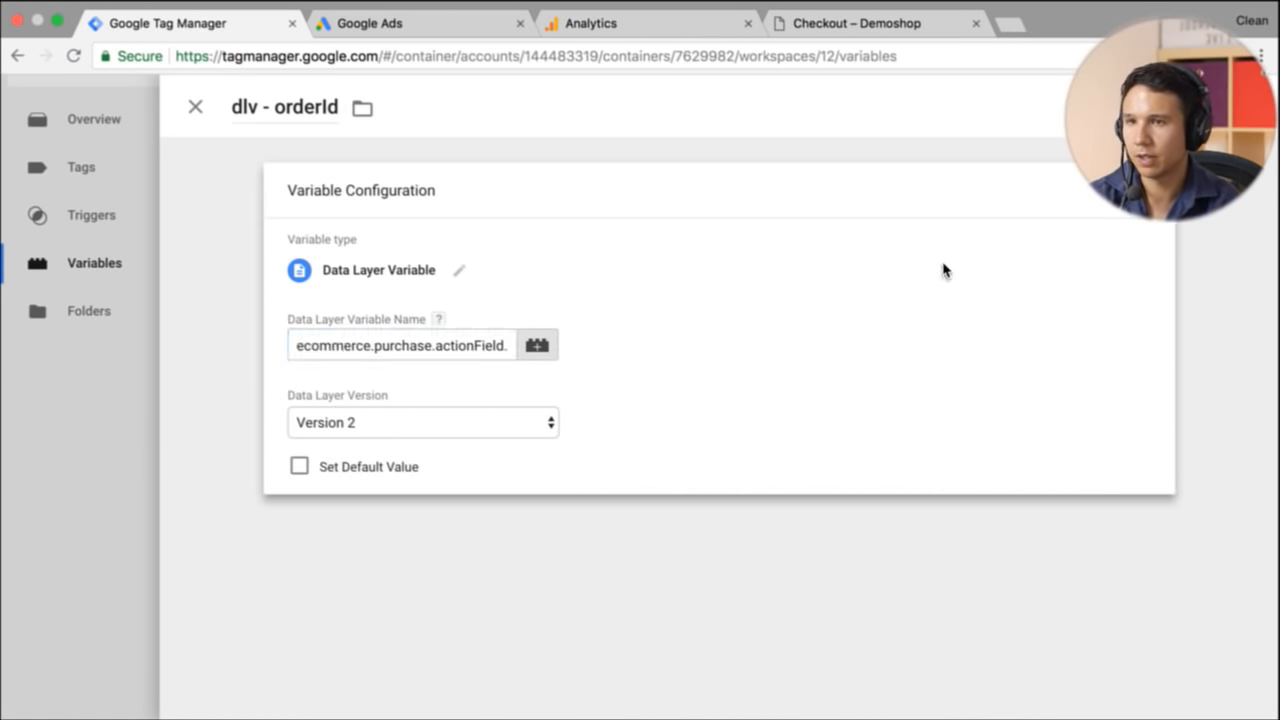
pyautogui.click(476, 231)
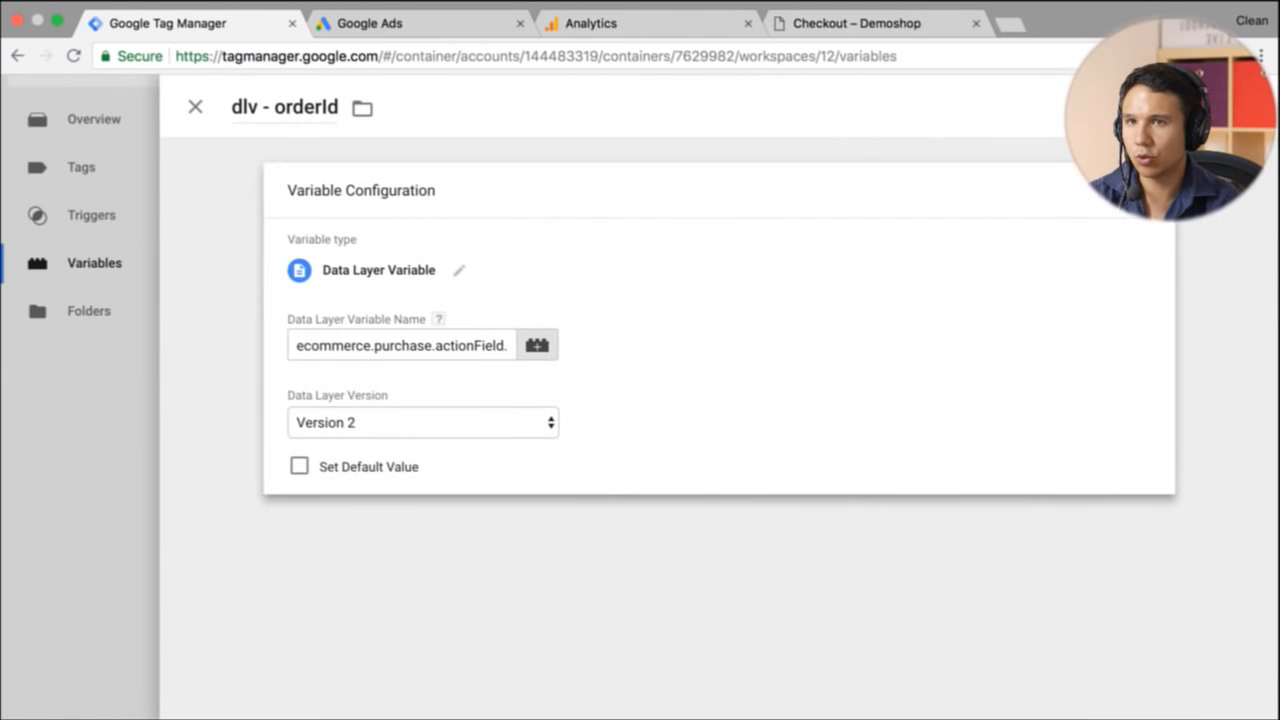
pyautogui.click(1190, 107)
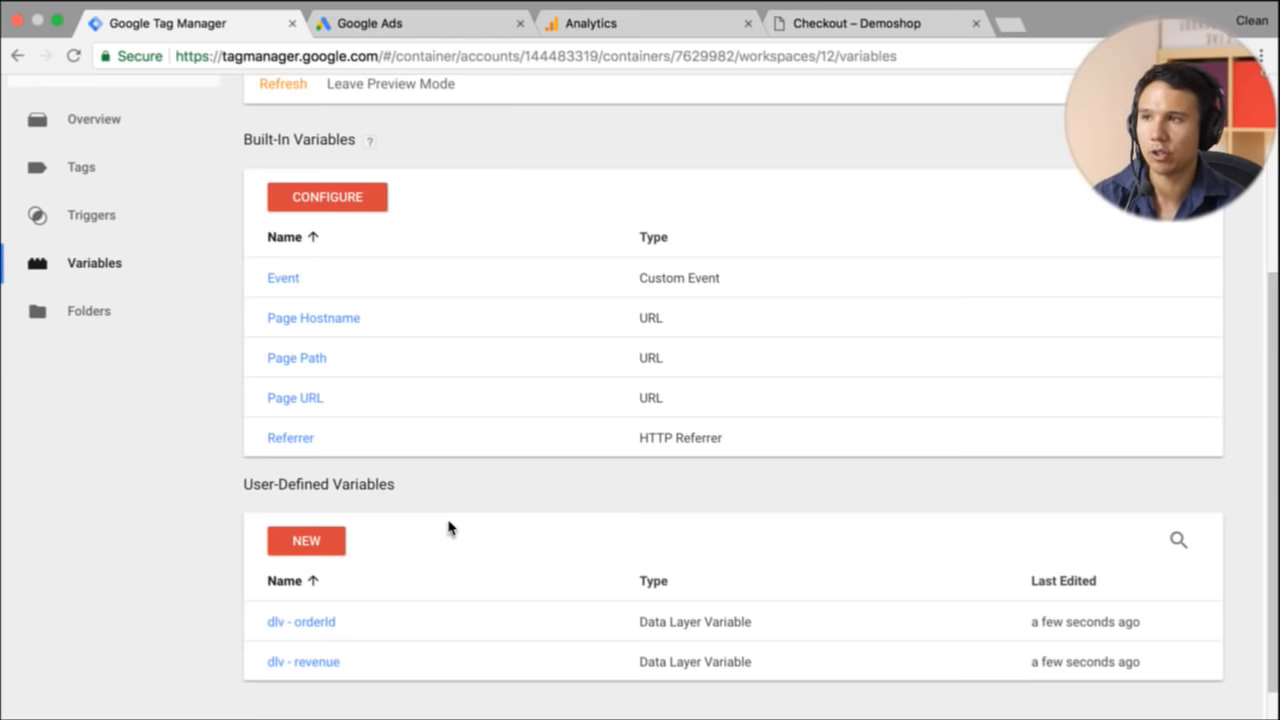
# Step: Open the "GAds - Conversion Tracking - Order Received Page" tag configuration and set its Conversion Value to the "dlv - revenue" variable
pyautogui.click(69, 170)
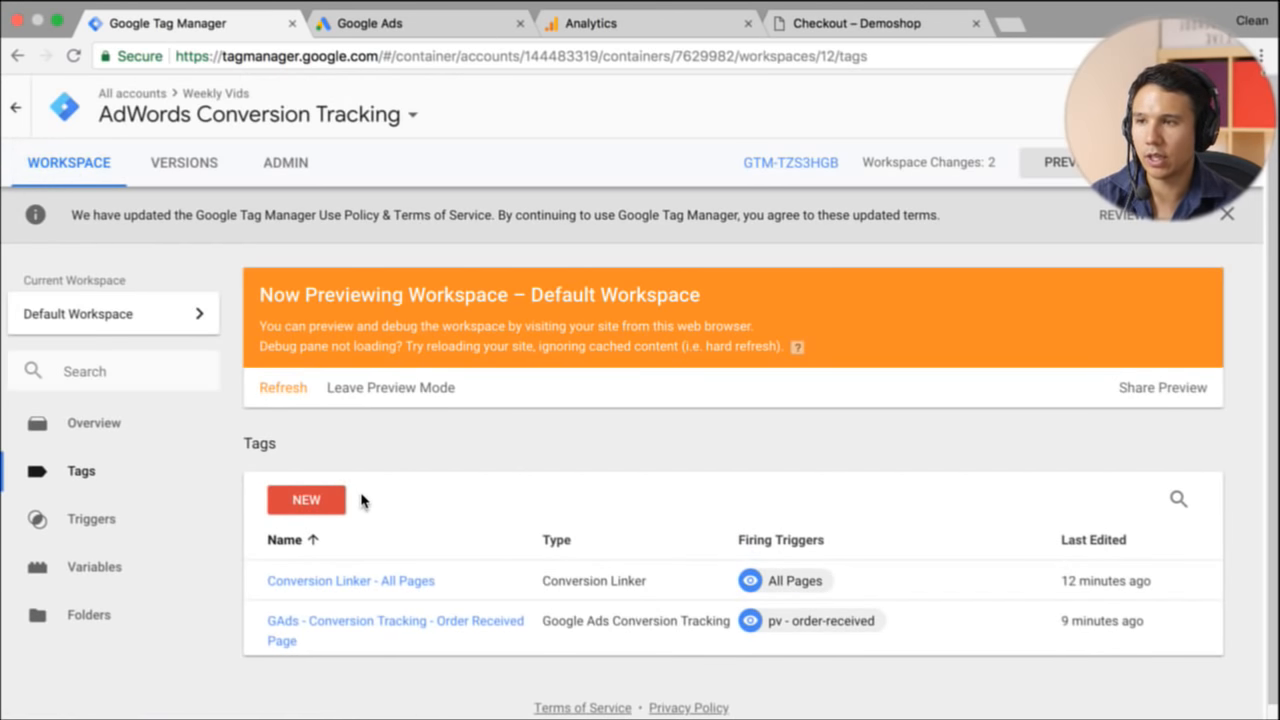
pyautogui.scroll(-1, 361, 500)
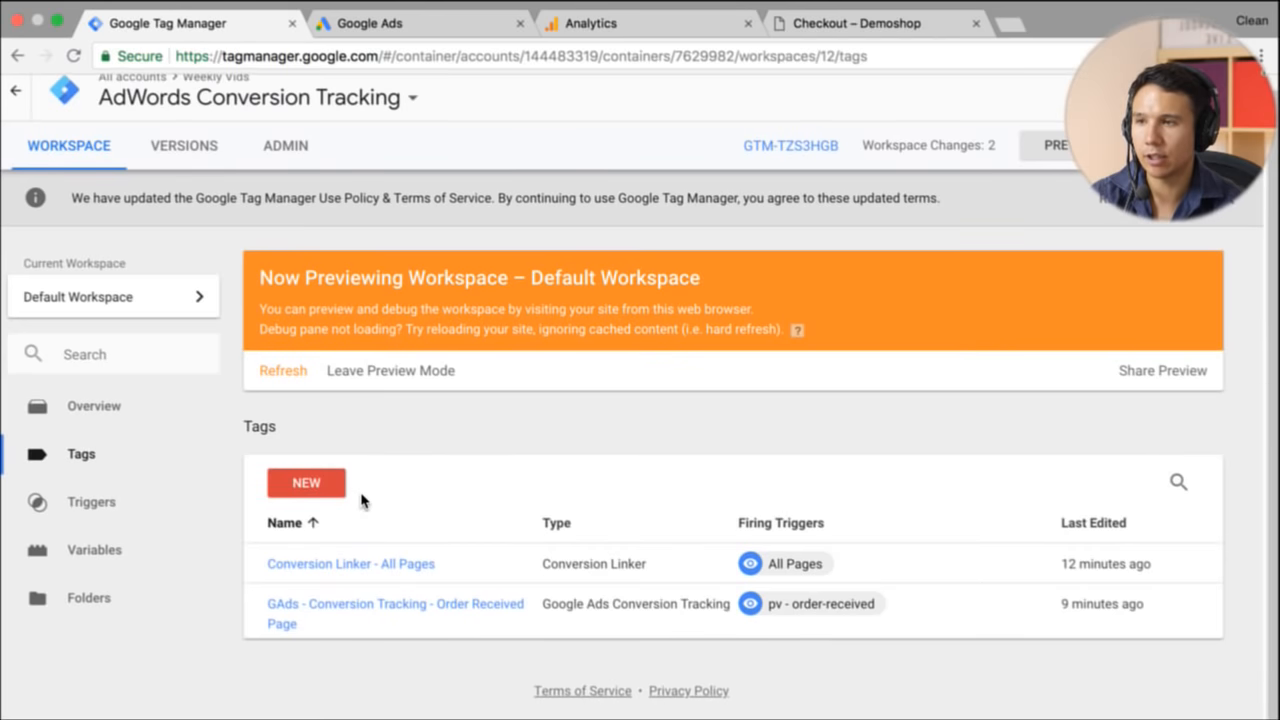
pyautogui.click(300, 632)
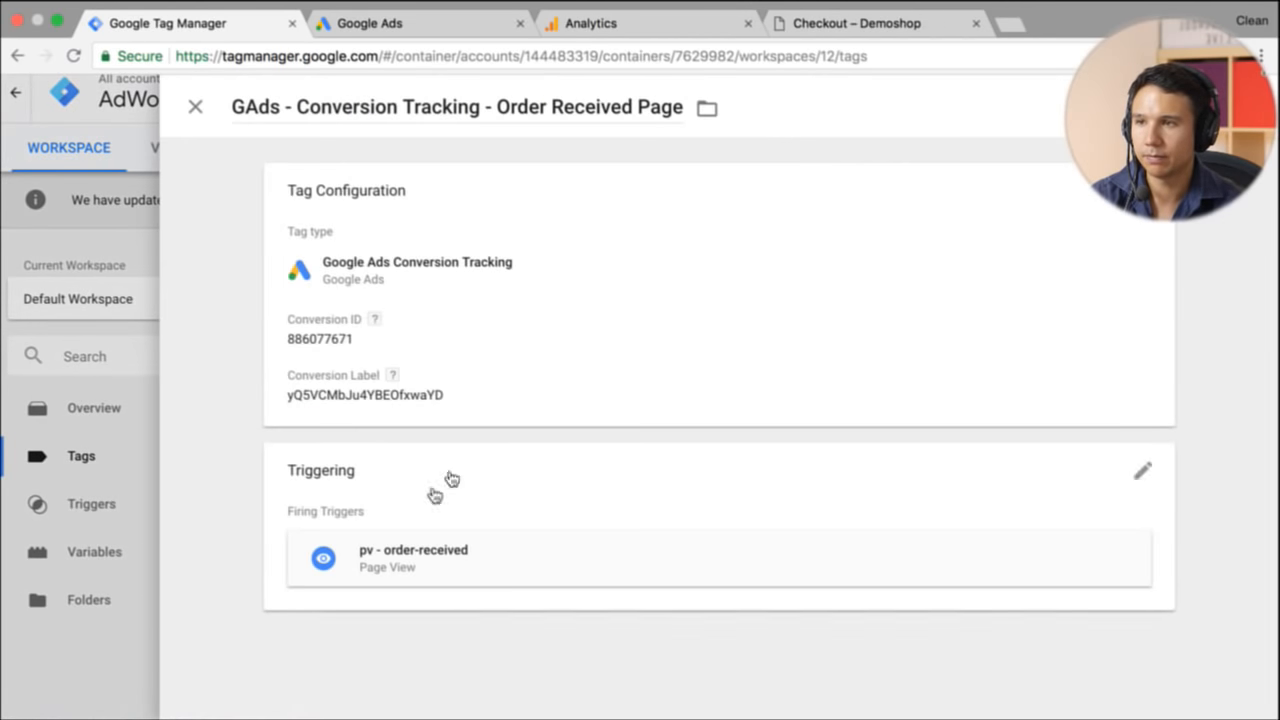
pyautogui.click(466, 354)
pyautogui.click(399, 507)
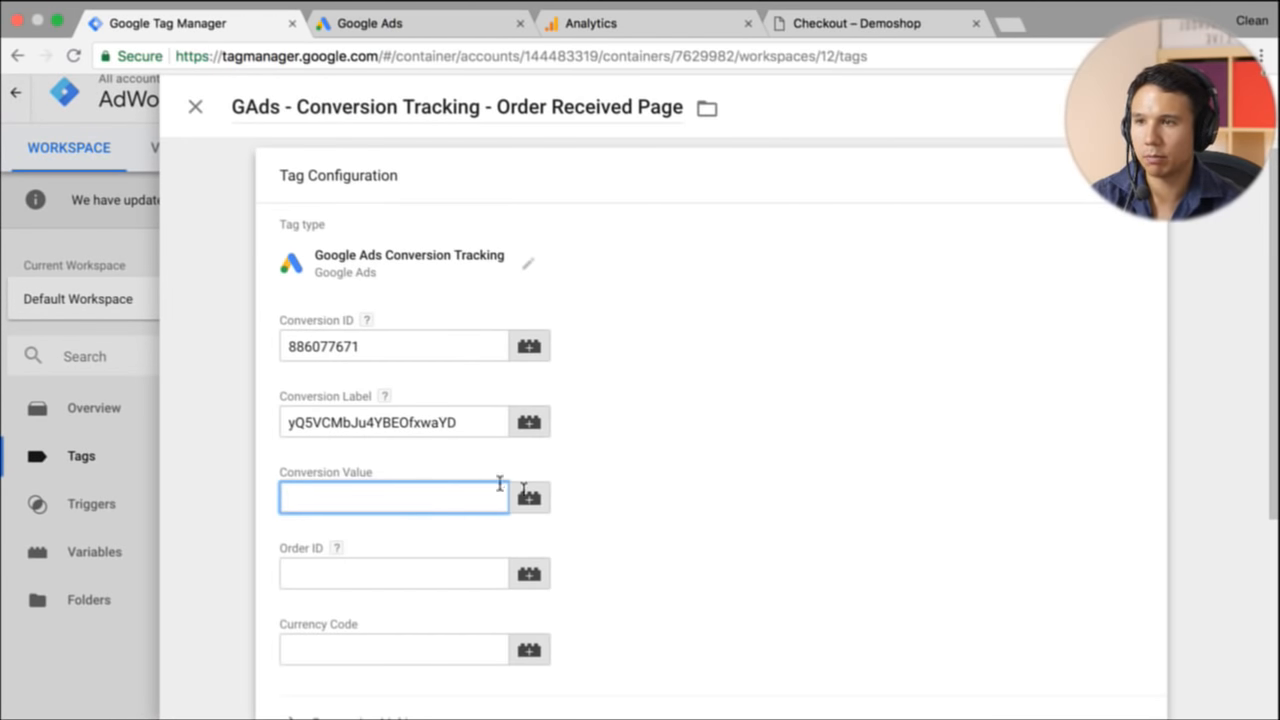
pyautogui.click(535, 497)
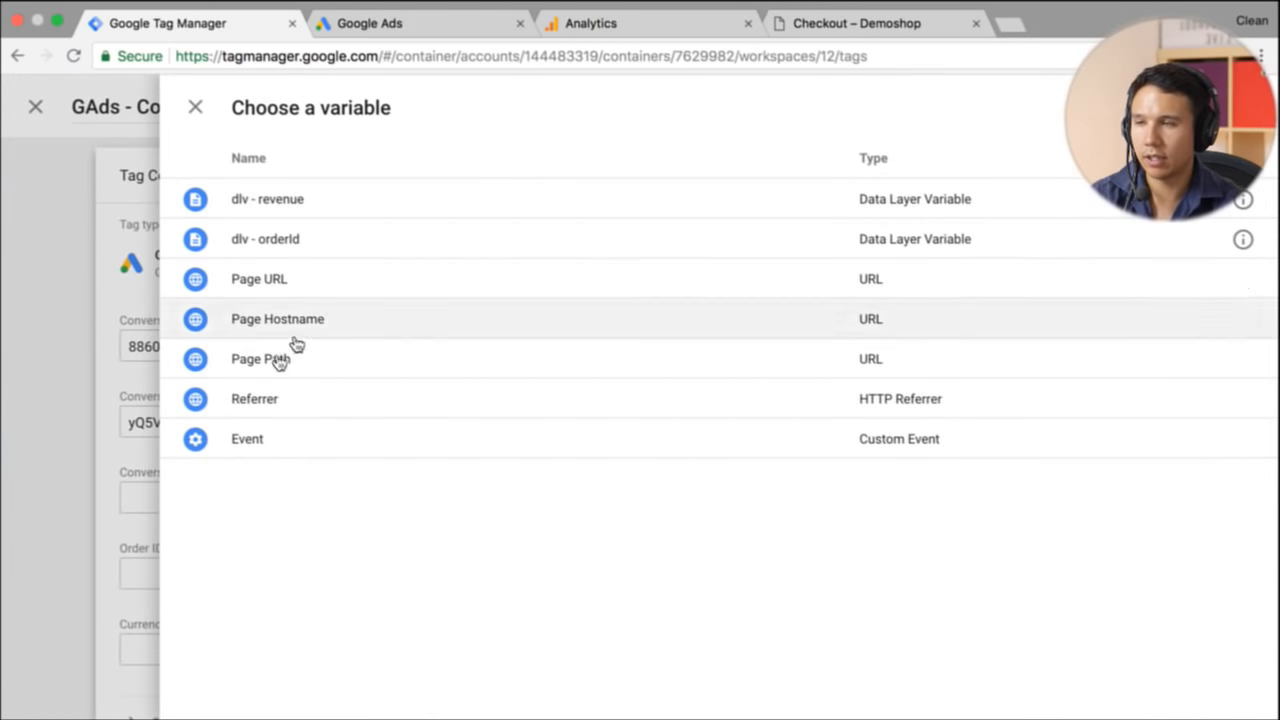
pyautogui.click(90, 520)
pyautogui.click(535, 498)
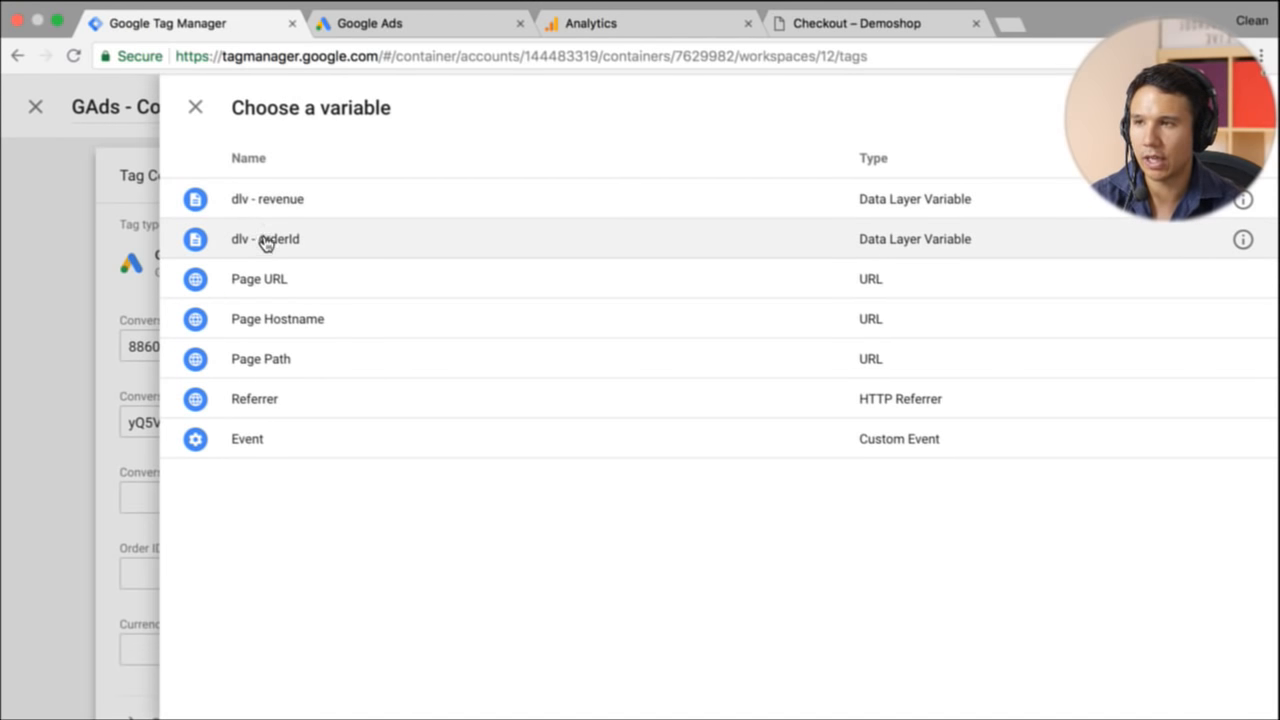
pyautogui.click(268, 199)
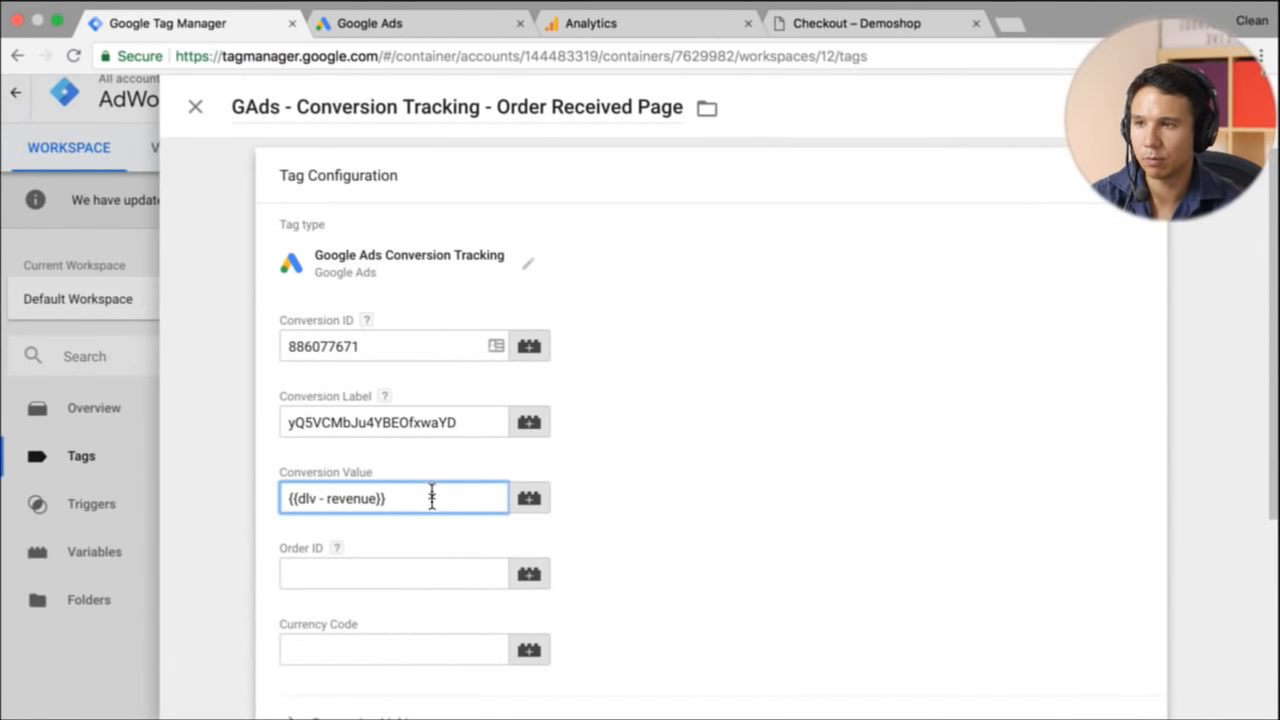
# Step: Set the tag's Order ID to the "dlv - orderId" variable and review the remaining tag settings down to its firing trigger
pyautogui.click(451, 578)
pyautogui.click(530, 576)
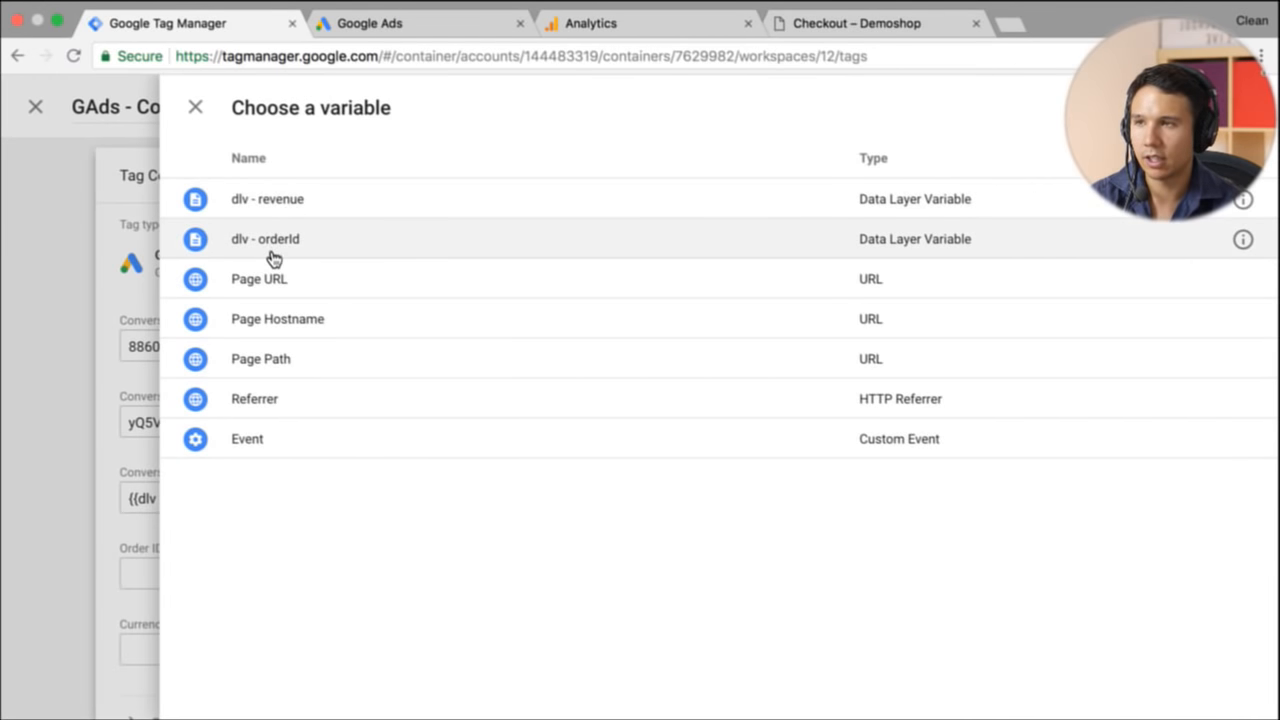
pyautogui.click(273, 245)
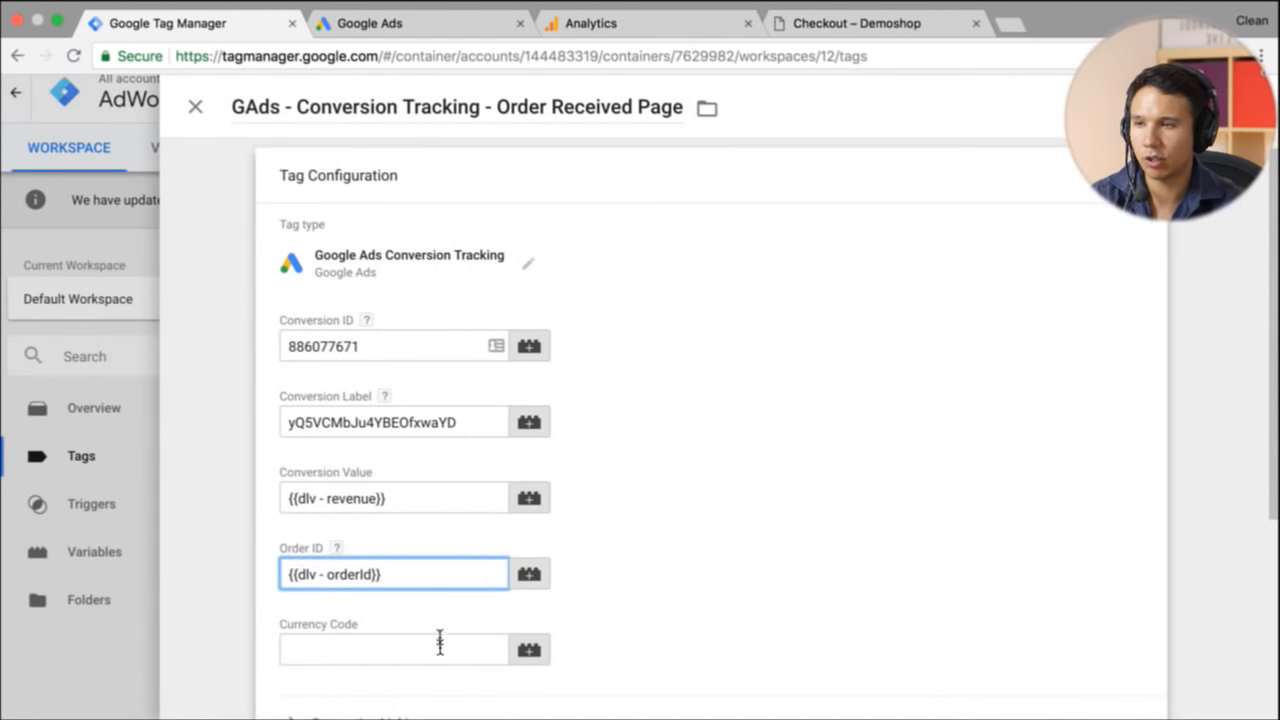
pyautogui.scroll(-3, 440, 643)
pyautogui.scroll(3, 440, 646)
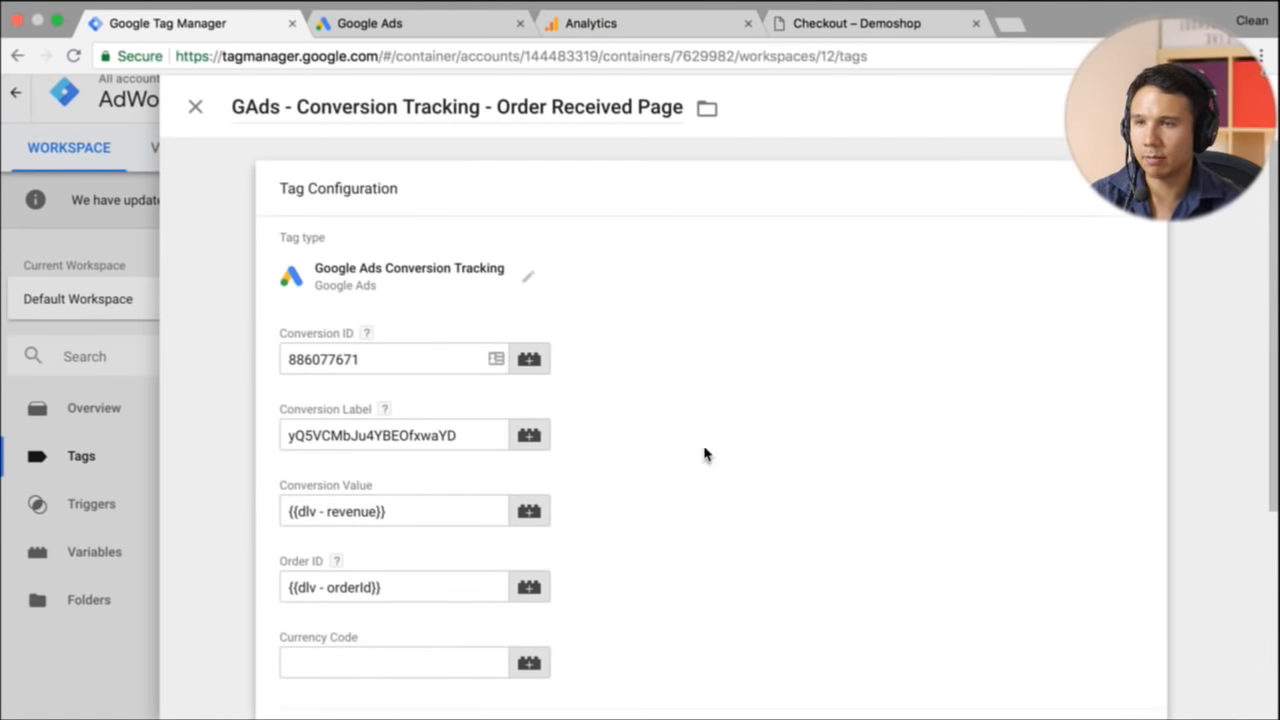
pyautogui.scroll(-3, 738, 436)
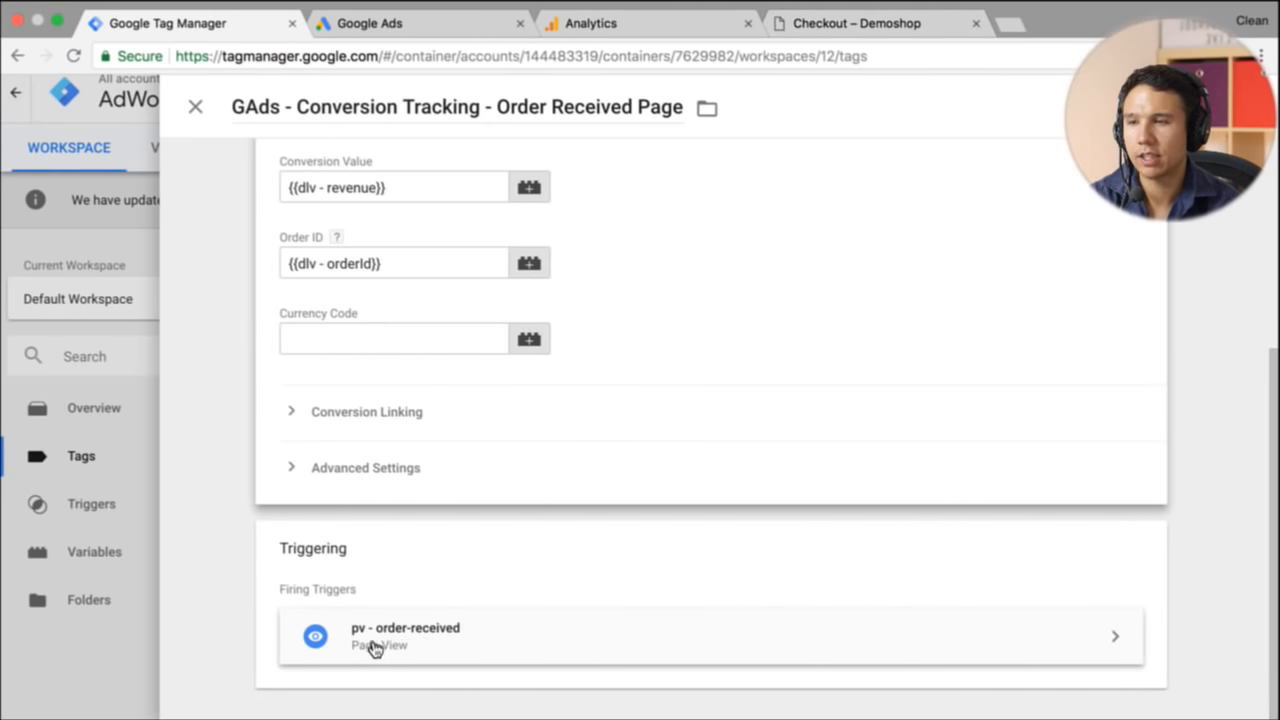
# Step: Switch to Demoshop's order-received page and compare the data layer at the Page View and gtm4wp.orderCompletedEEC events
pyautogui.click(886, 24)
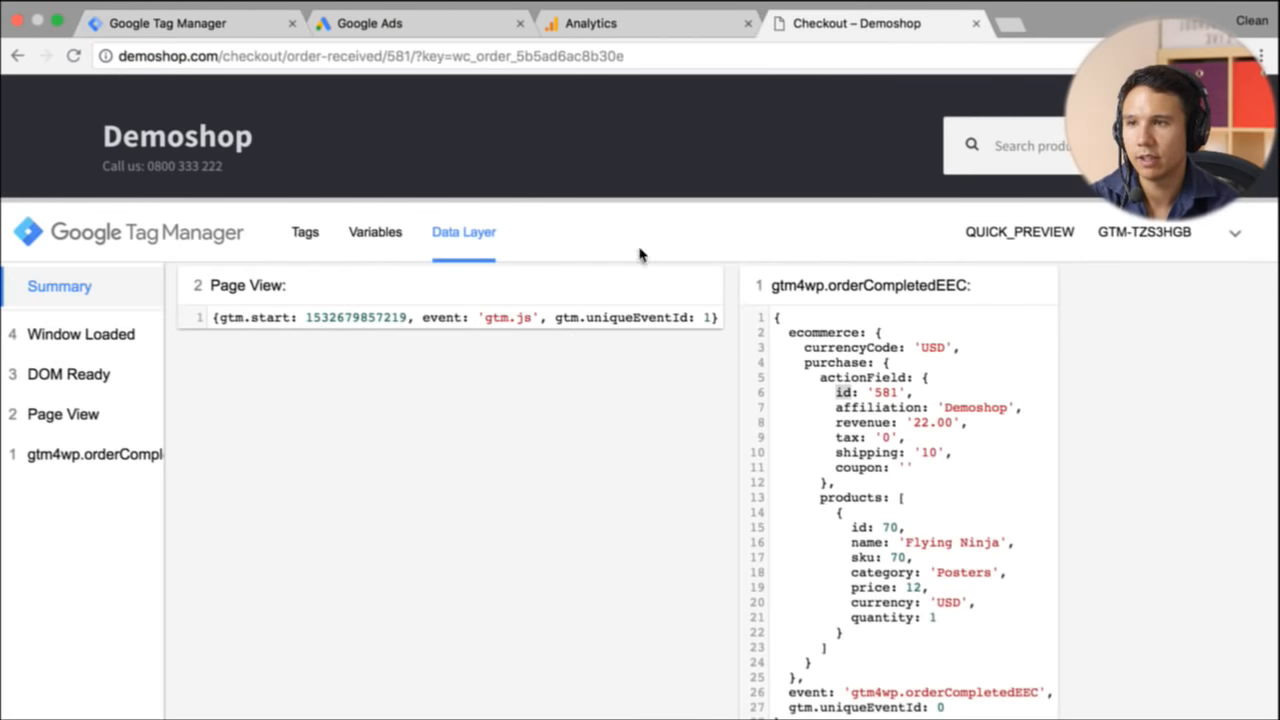
pyautogui.click(84, 433)
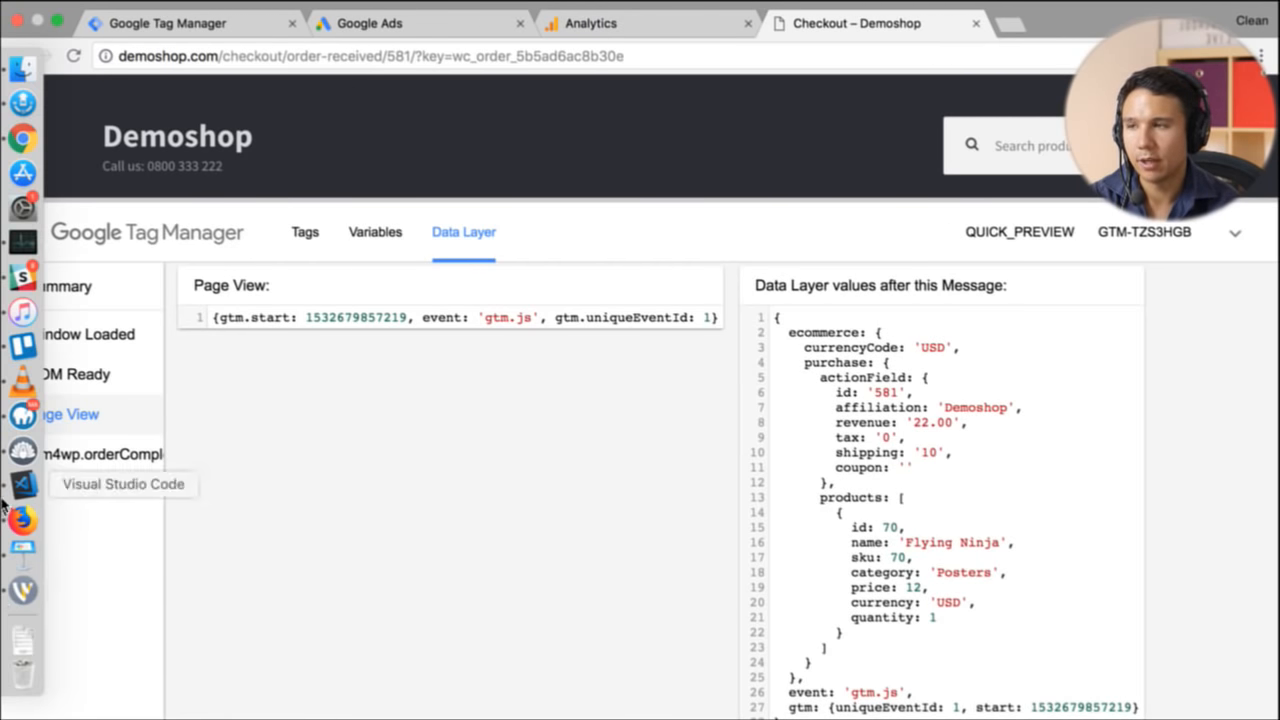
pyautogui.click(146, 465)
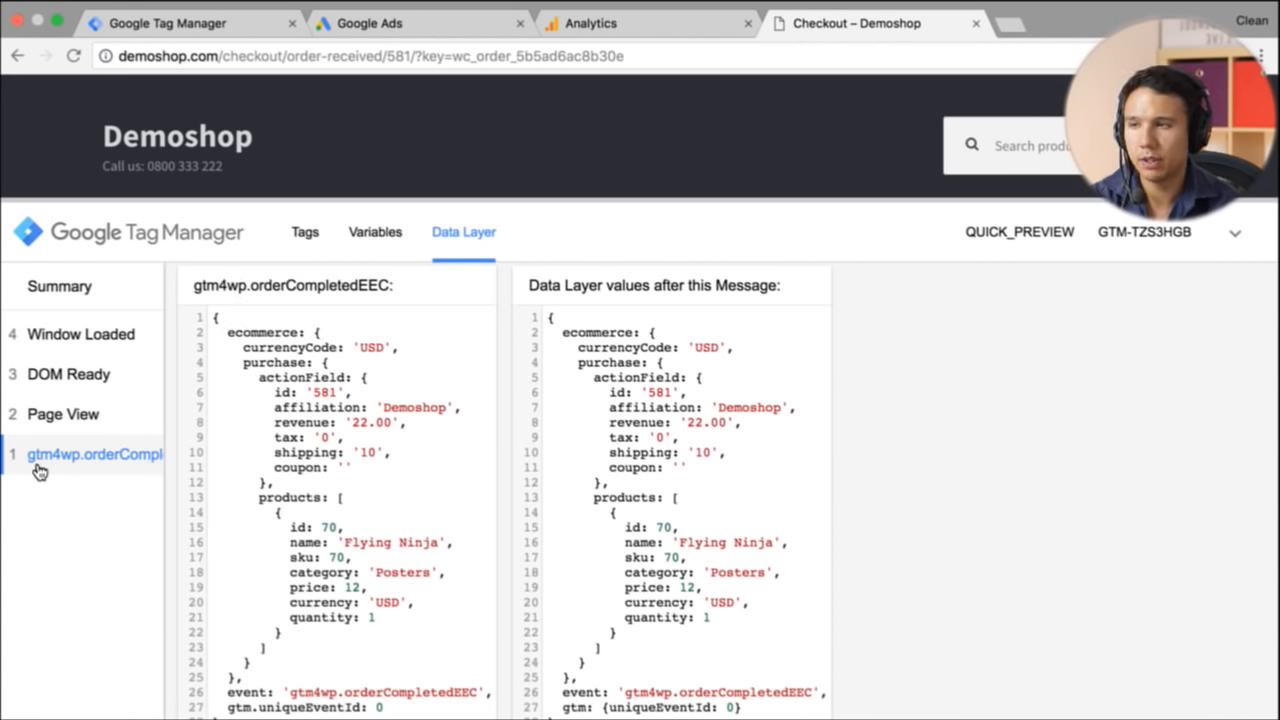
# Step: Write the event name "gtm4wp.orderCompleted" as scratch text in the browser's address field and copy it
pyautogui.click(384, 58)
pyautogui.write('gtm4')
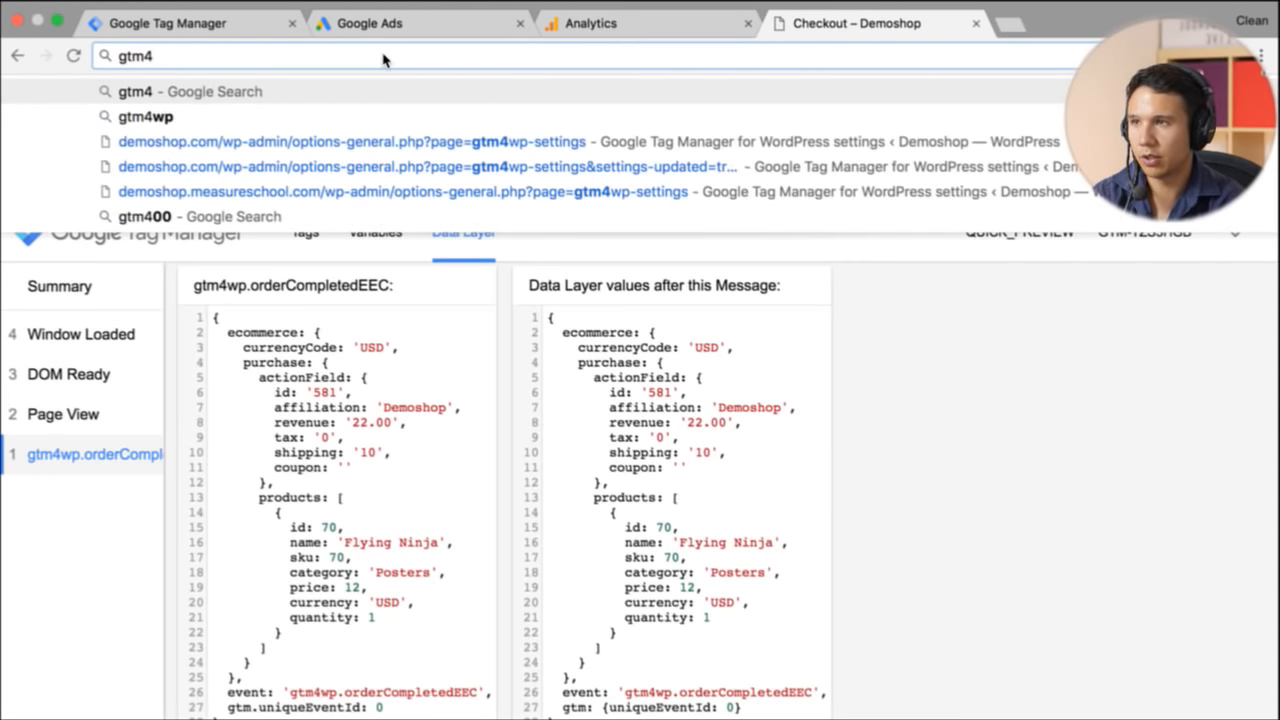
pyautogui.write('wp.order')
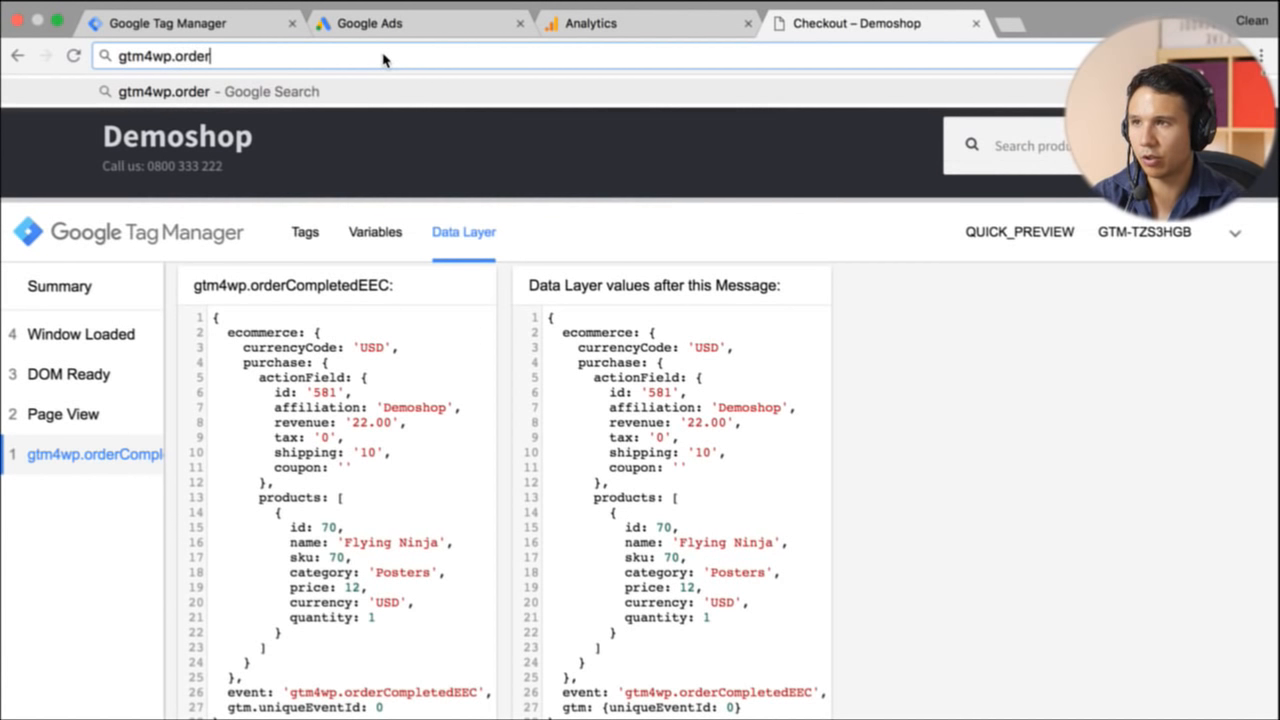
pyautogui.write('Completed')
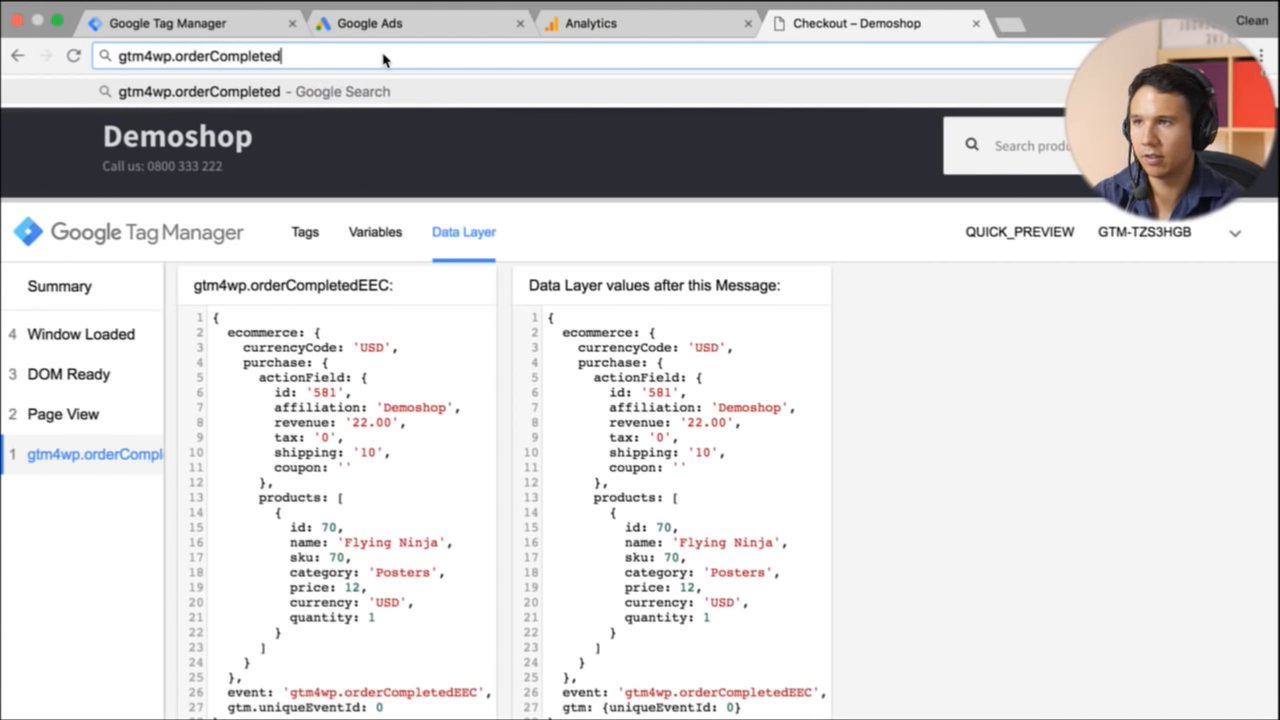
pyautogui.press('super+a')
pyautogui.press('super+c')
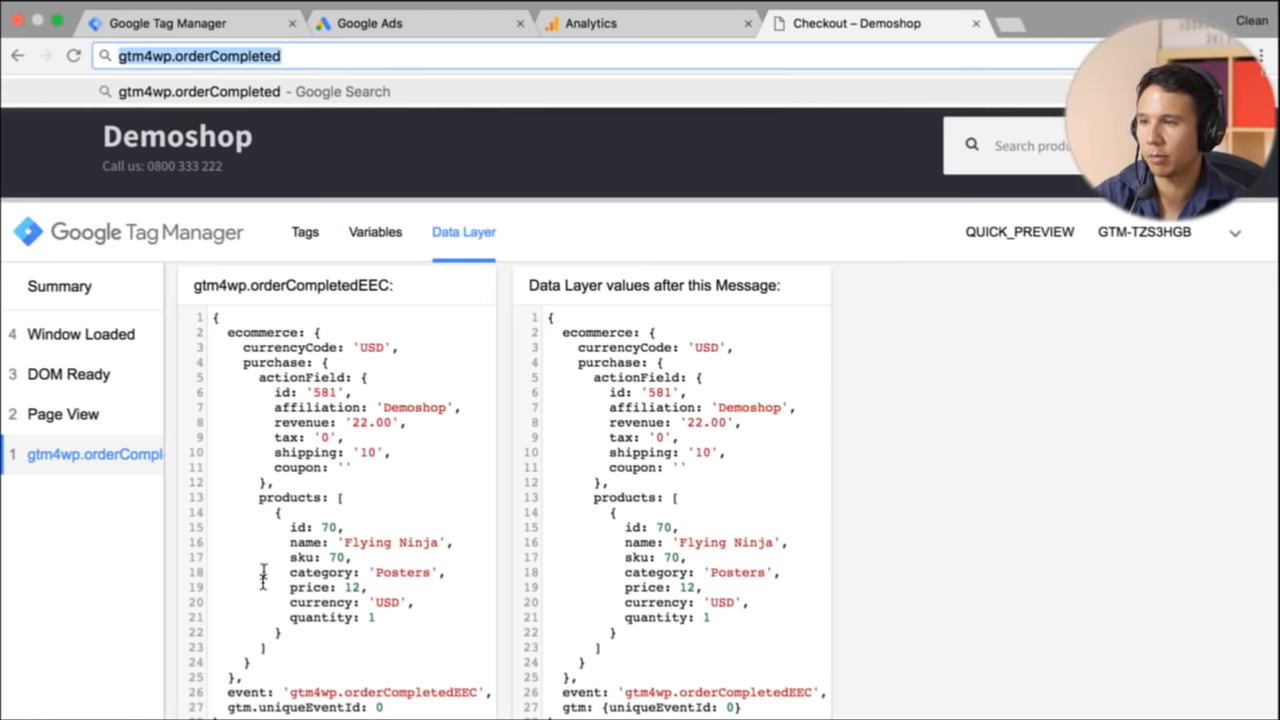
pyautogui.click(80, 552)
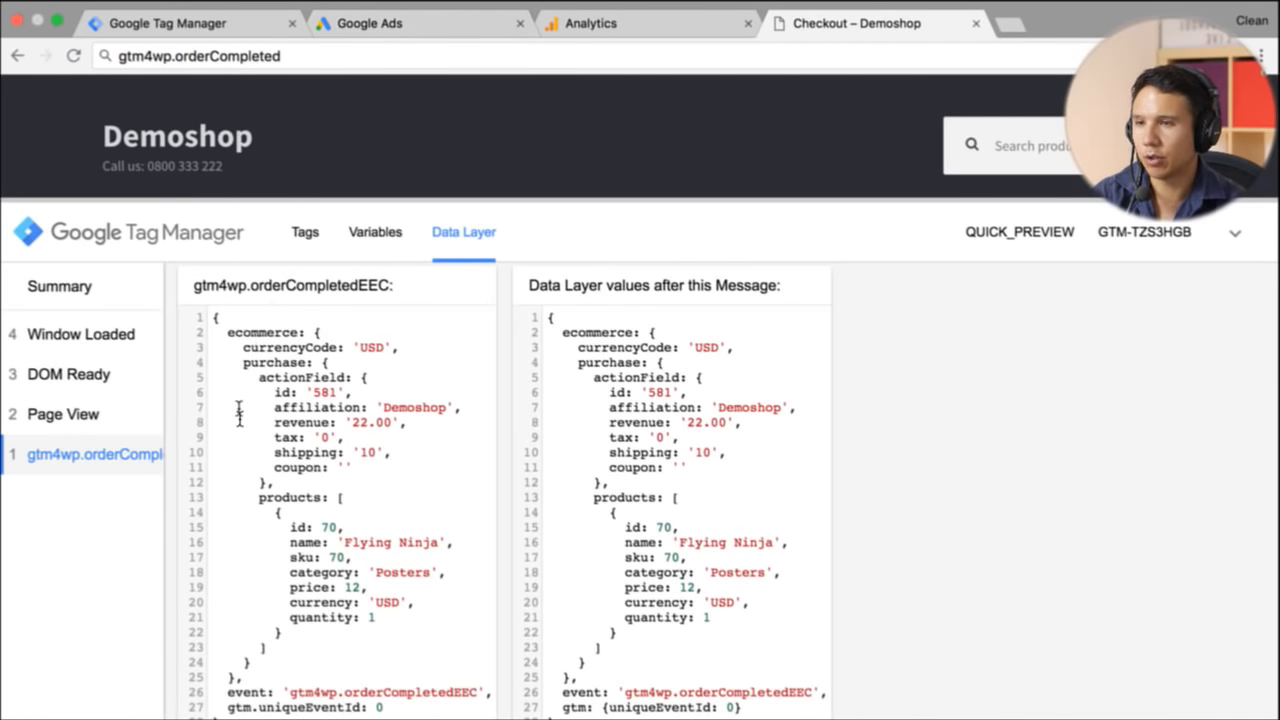
# Step: Reload the order-received page and examine its fired tags and data layer for the order-completed event
pyautogui.click(71, 58)
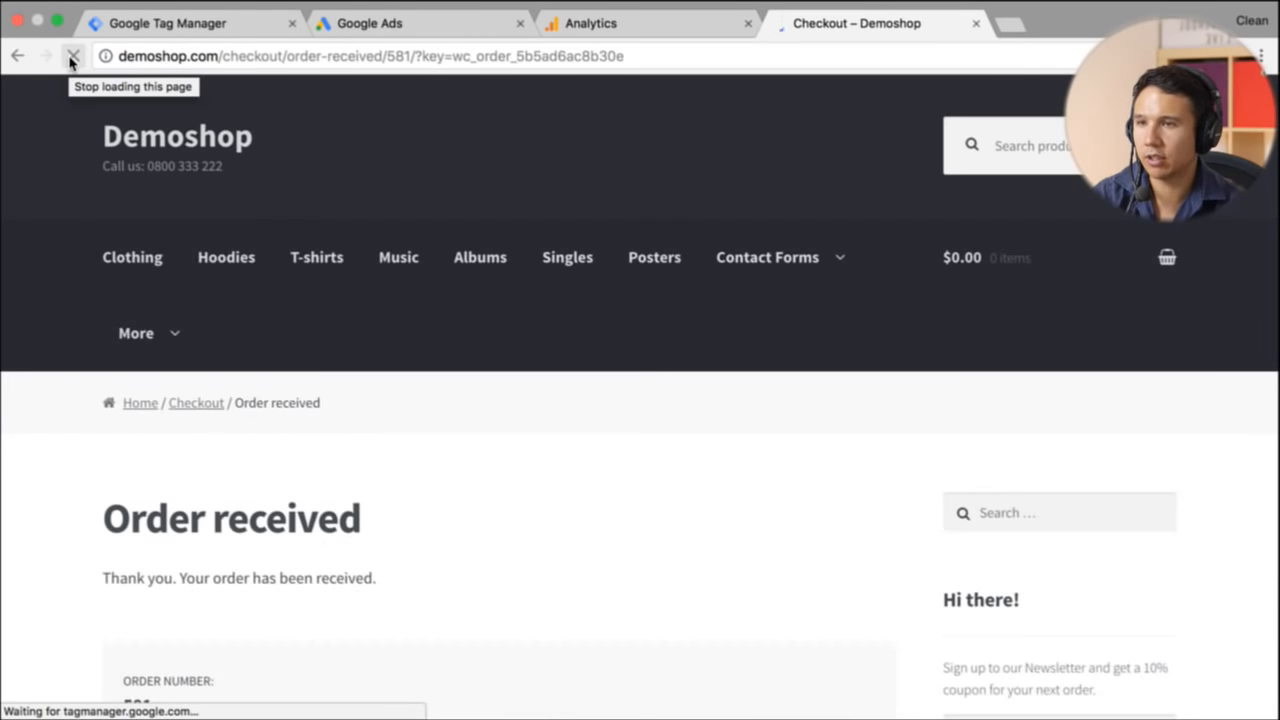
pyautogui.moveTo(23, 497); pyautogui.dragTo(55, 212)
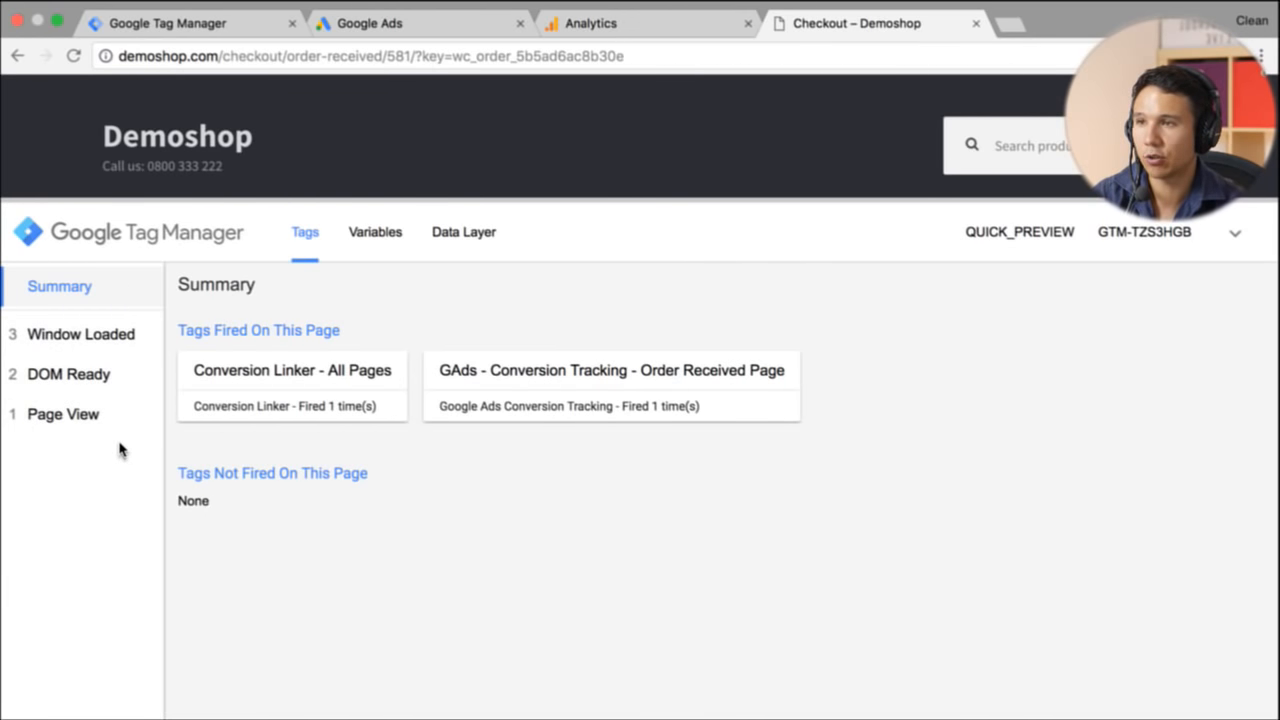
pyautogui.click(463, 234)
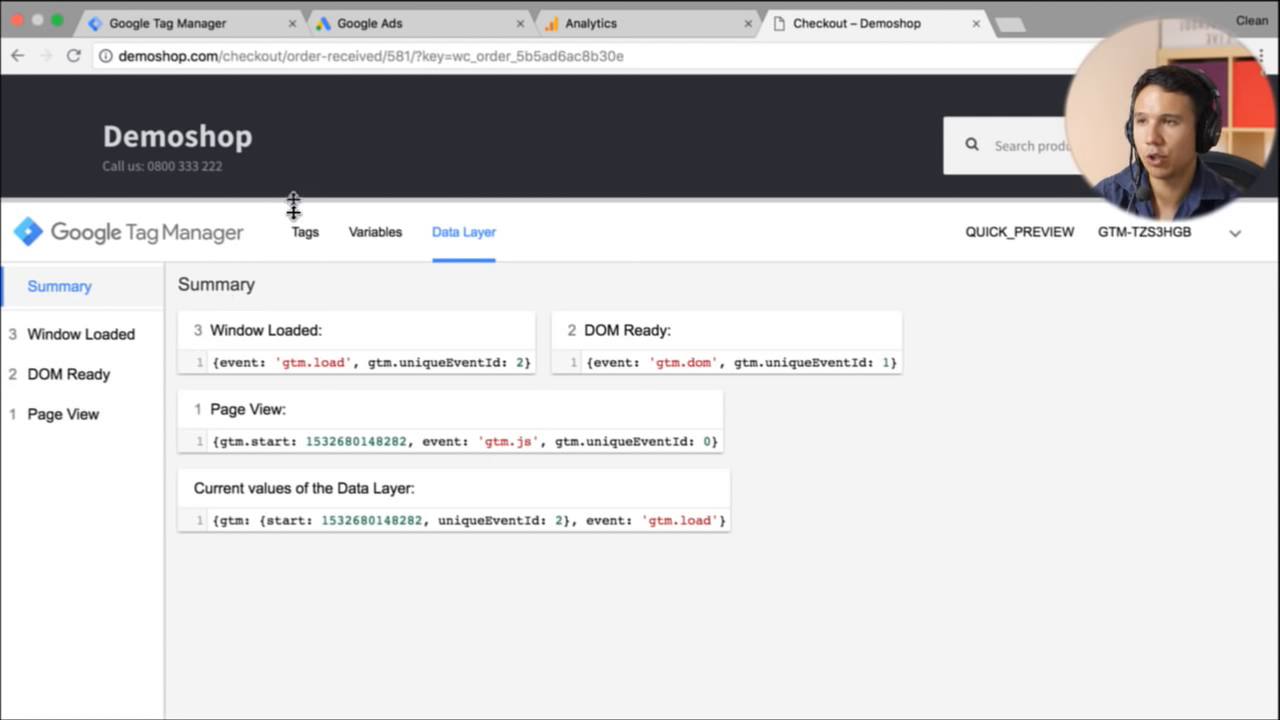
# Step: Return to Google Tag Manager and remove the "pv - order-received" firing trigger from the conversion tracking tag
pyautogui.click(218, 36)
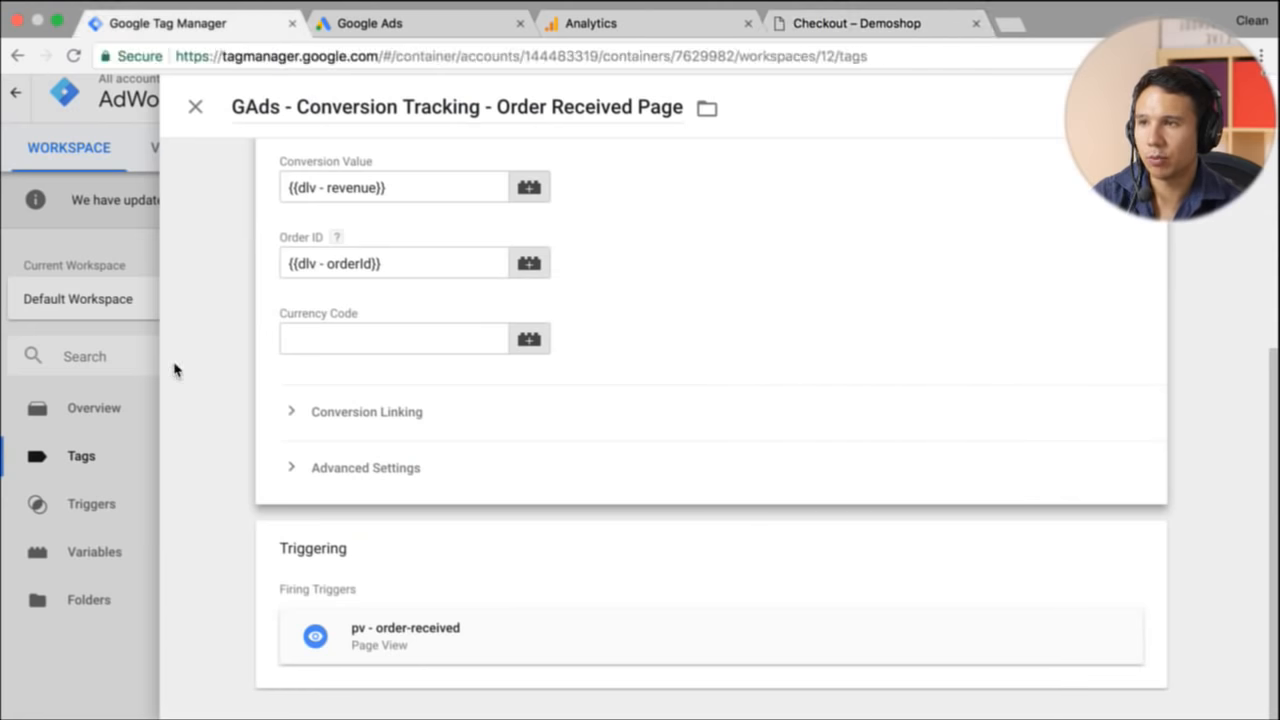
pyautogui.moveTo(434, 594)
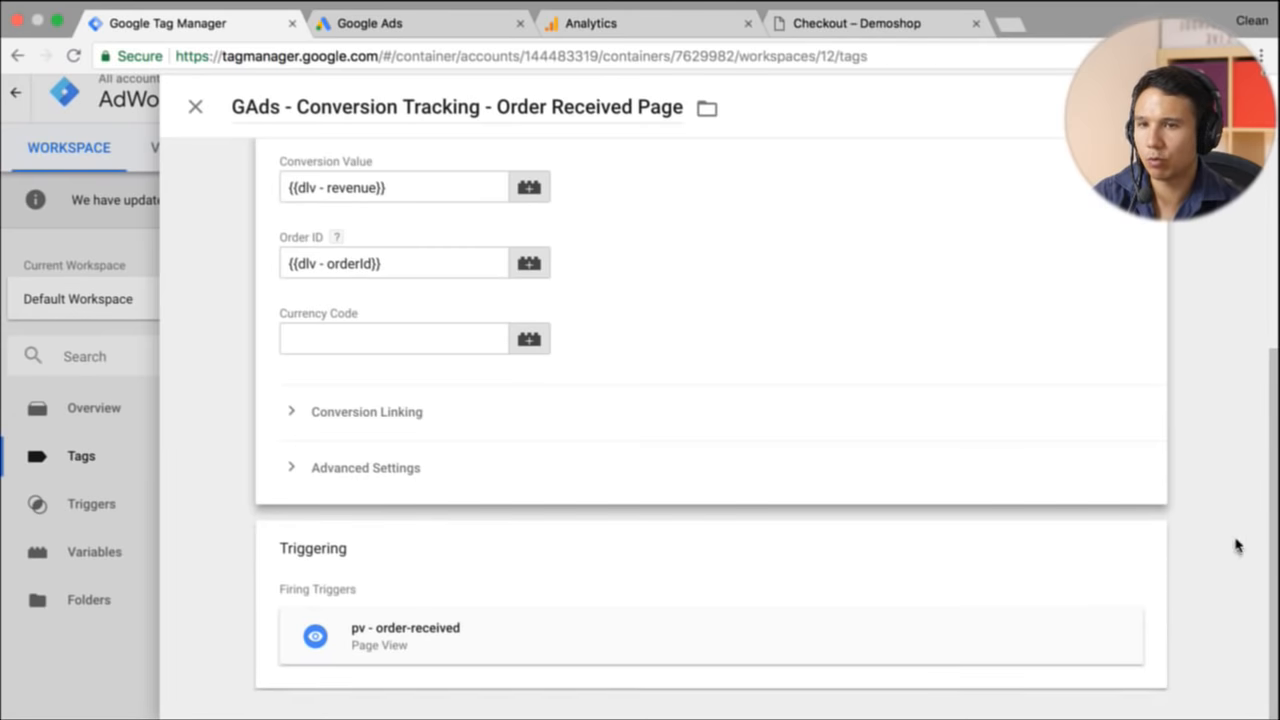
pyautogui.click(1131, 558)
pyautogui.click(1116, 596)
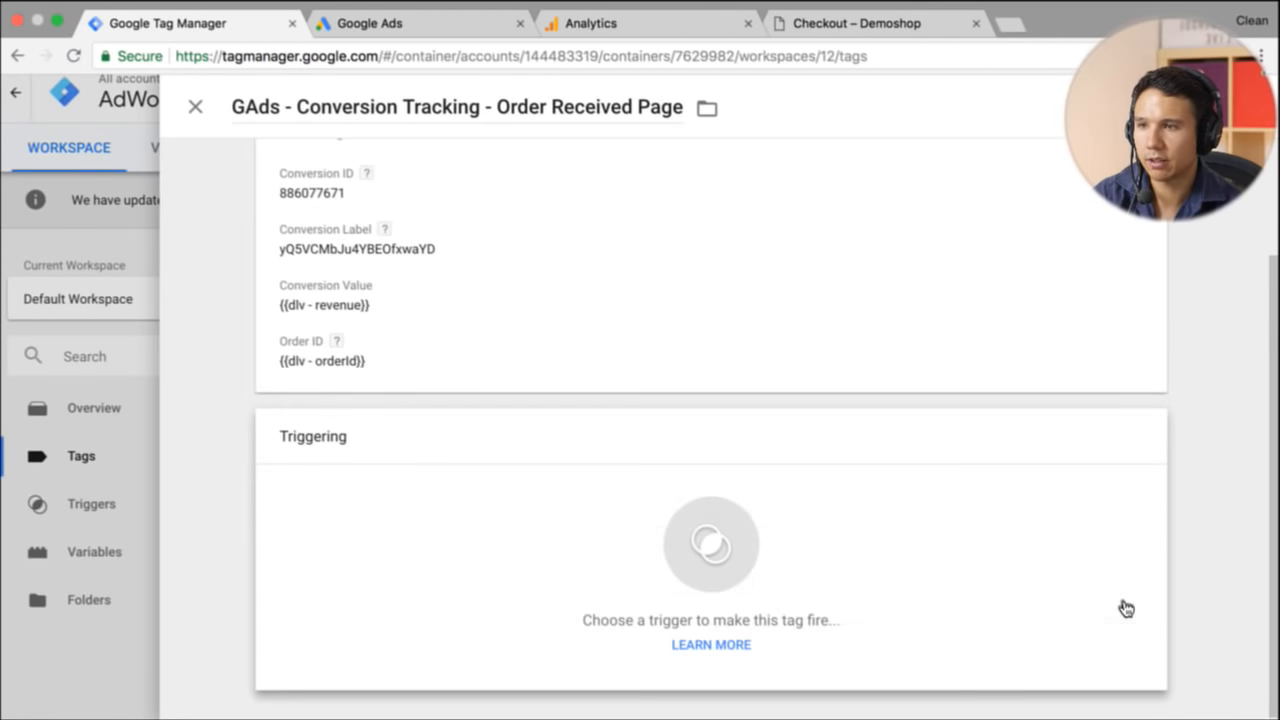
# Step: Create a new trigger for the tag and name it "custom - gtm4wp.orderCompleted" using the copied event name
pyautogui.click(840, 588)
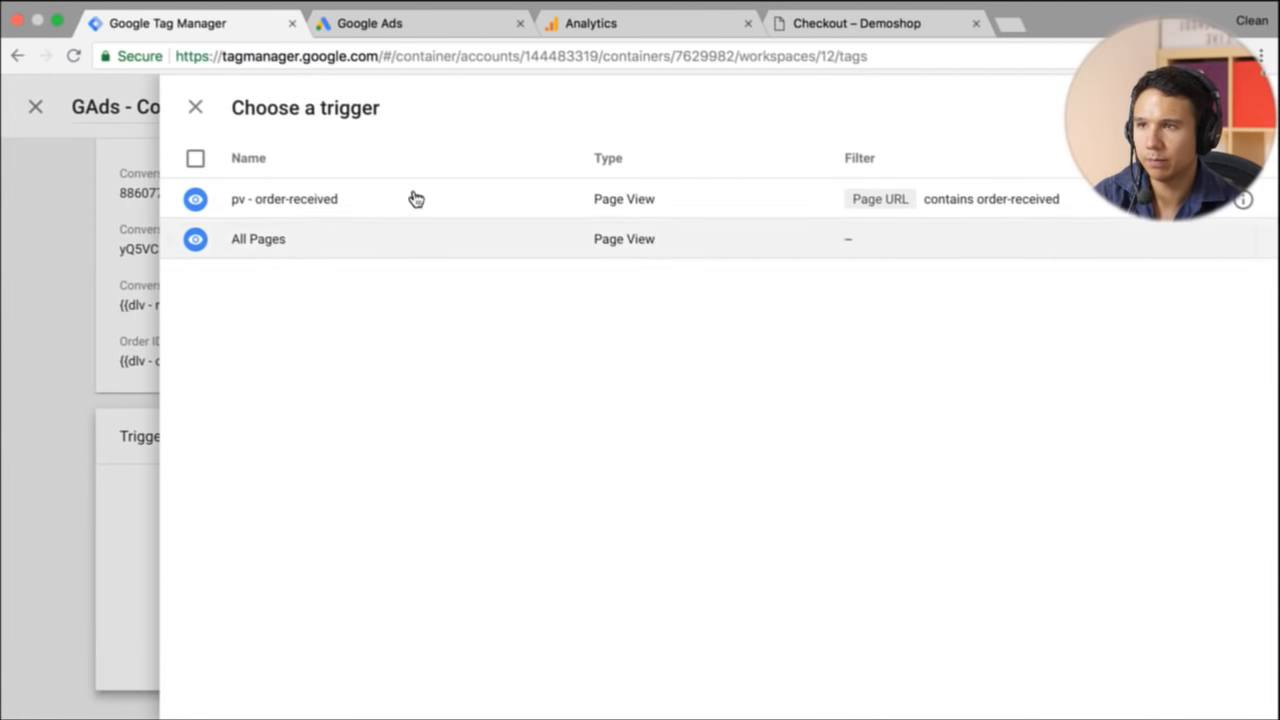
pyautogui.click(1243, 108)
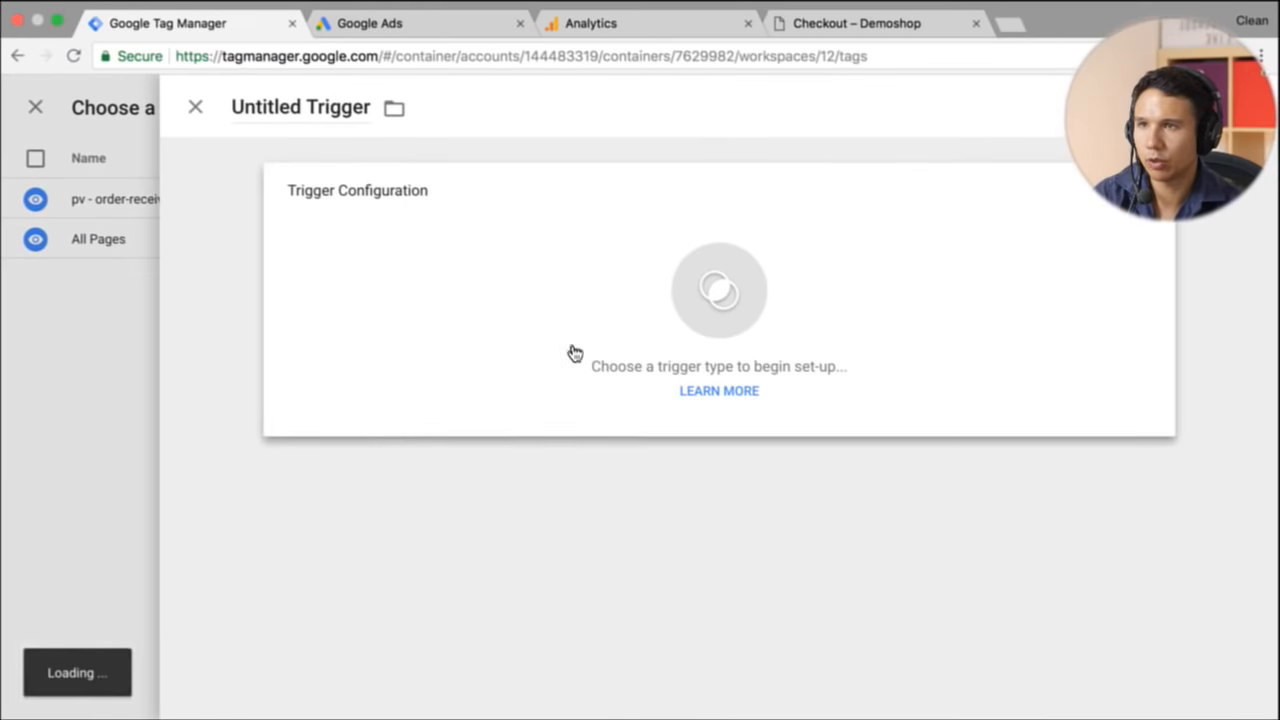
pyautogui.tripleClick(268, 118)
pyautogui.write('custom -')
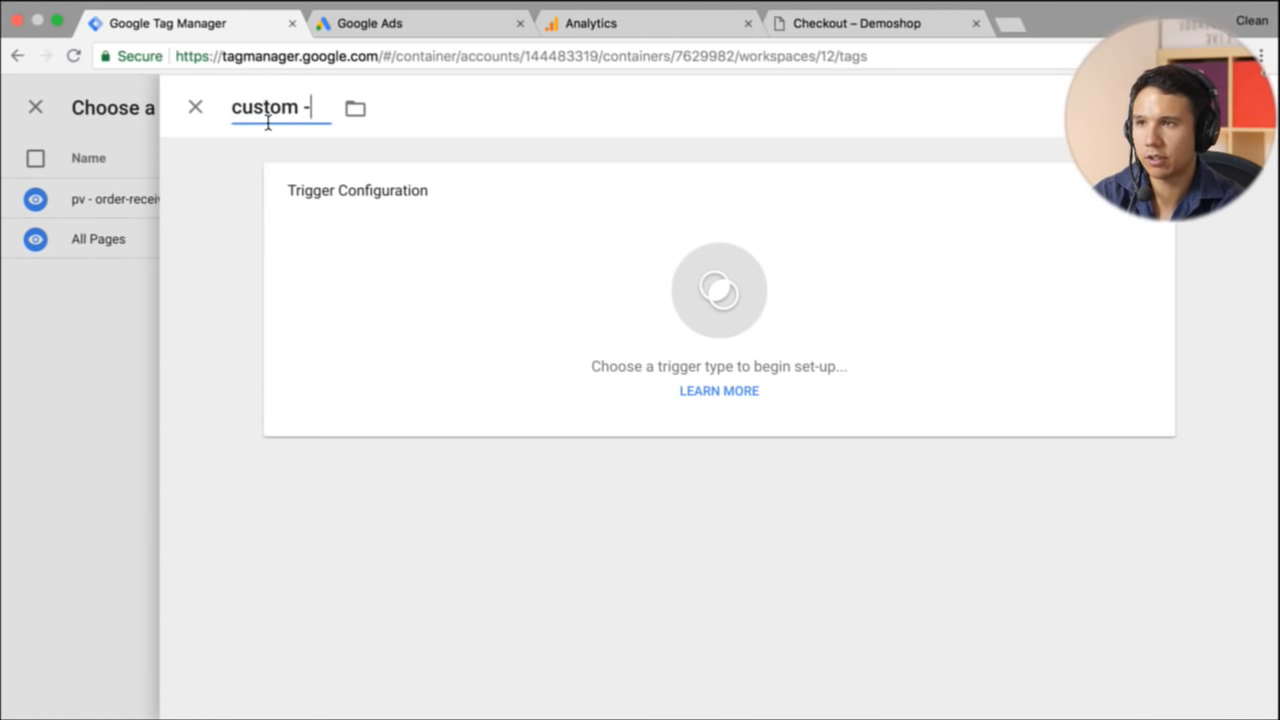
pyautogui.press('super+v')
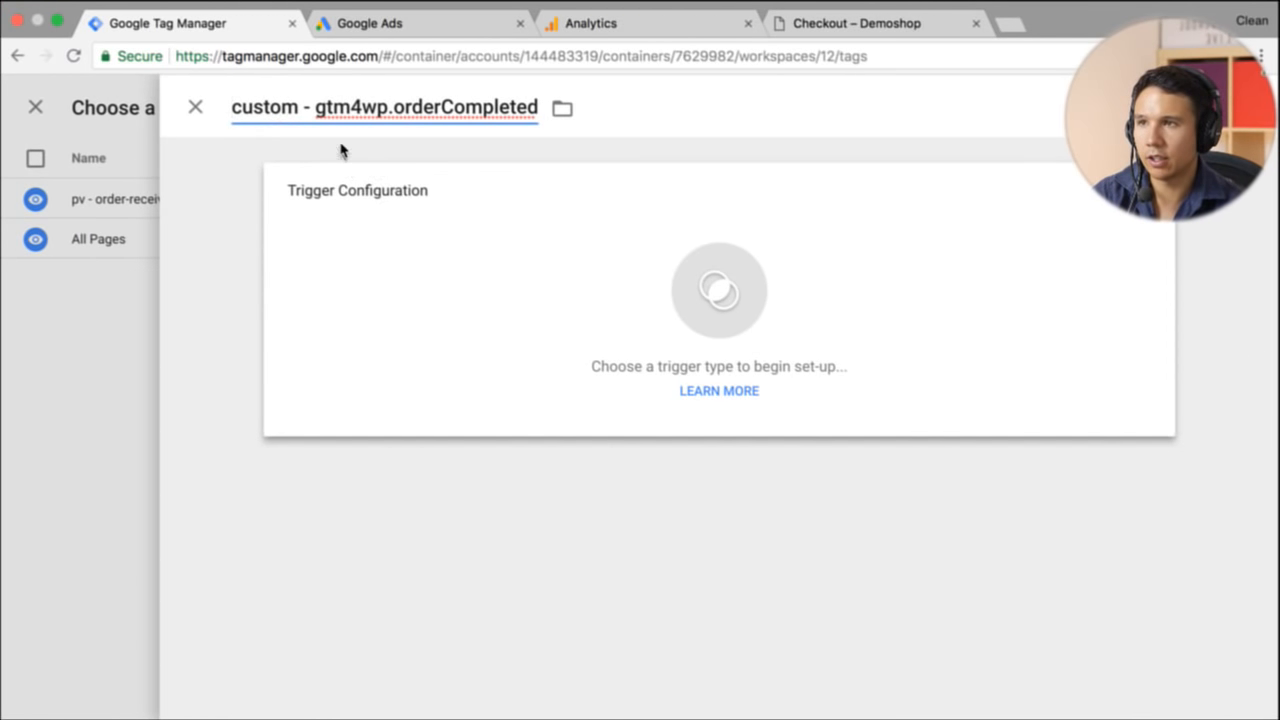
# Step: Make the trigger a Custom Event type and enter "gtm4wp.orderCompleted" as its event name
pyautogui.click(536, 266)
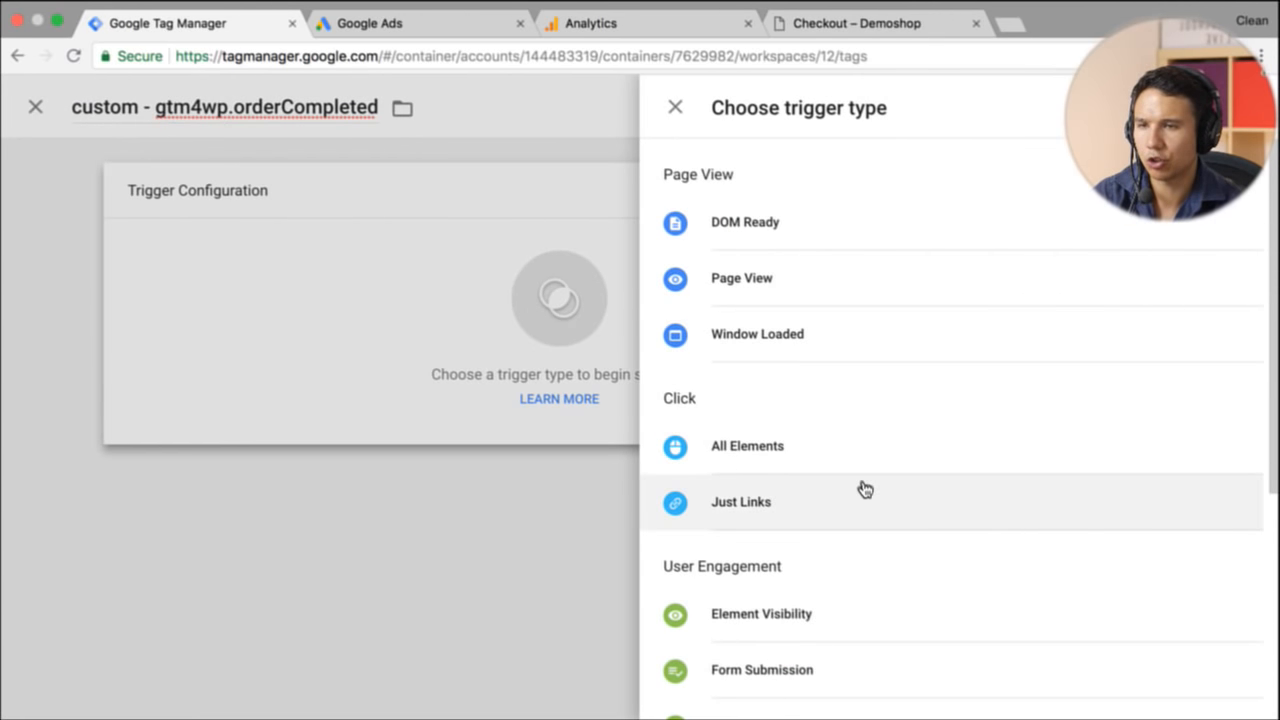
pyautogui.scroll(-3, 863, 489)
pyautogui.scroll(3, 863, 489)
pyautogui.scroll(-3, 865, 489)
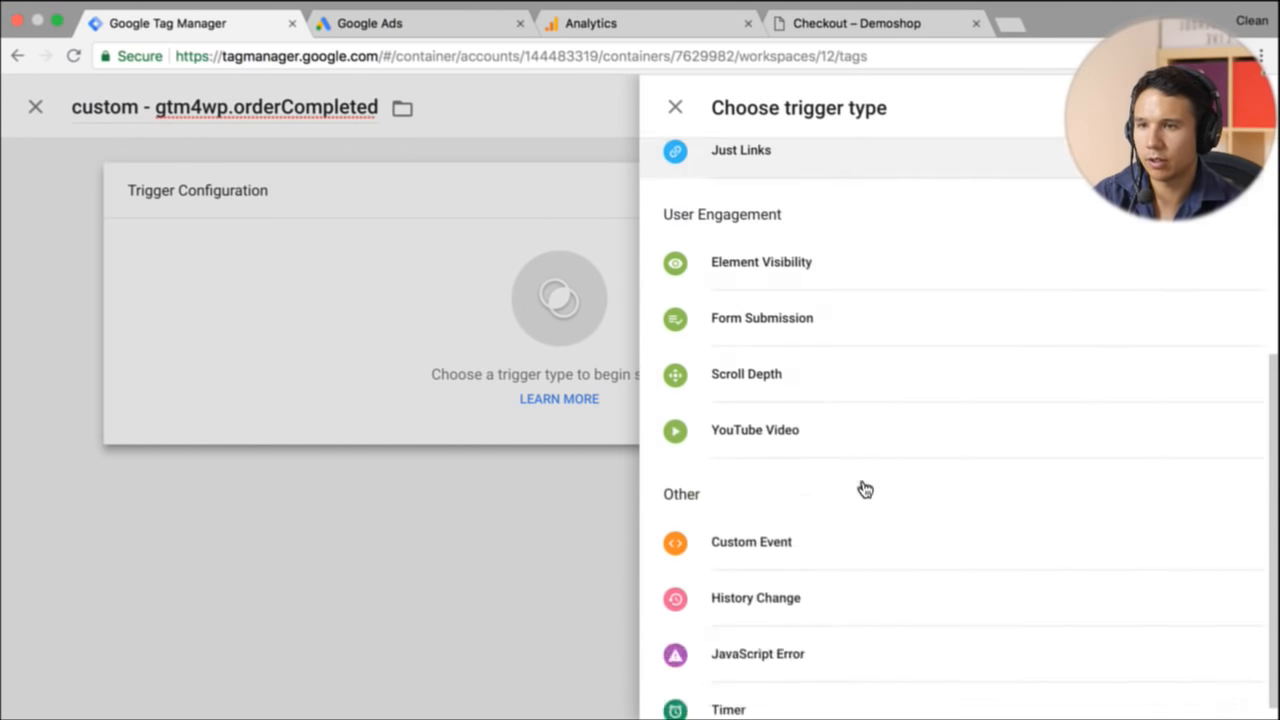
pyautogui.click(800, 553)
pyautogui.click(368, 336)
pyautogui.write('gtm4wp.orderCompleted')
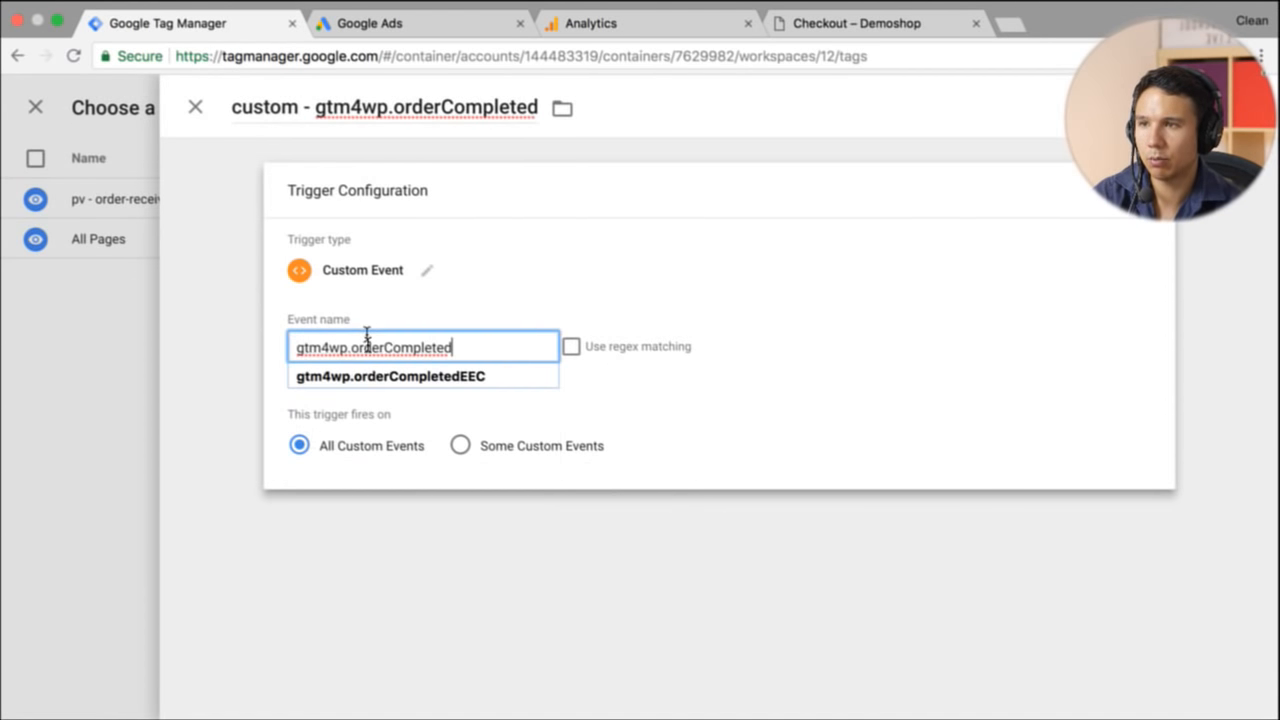
pyautogui.click(274, 363)
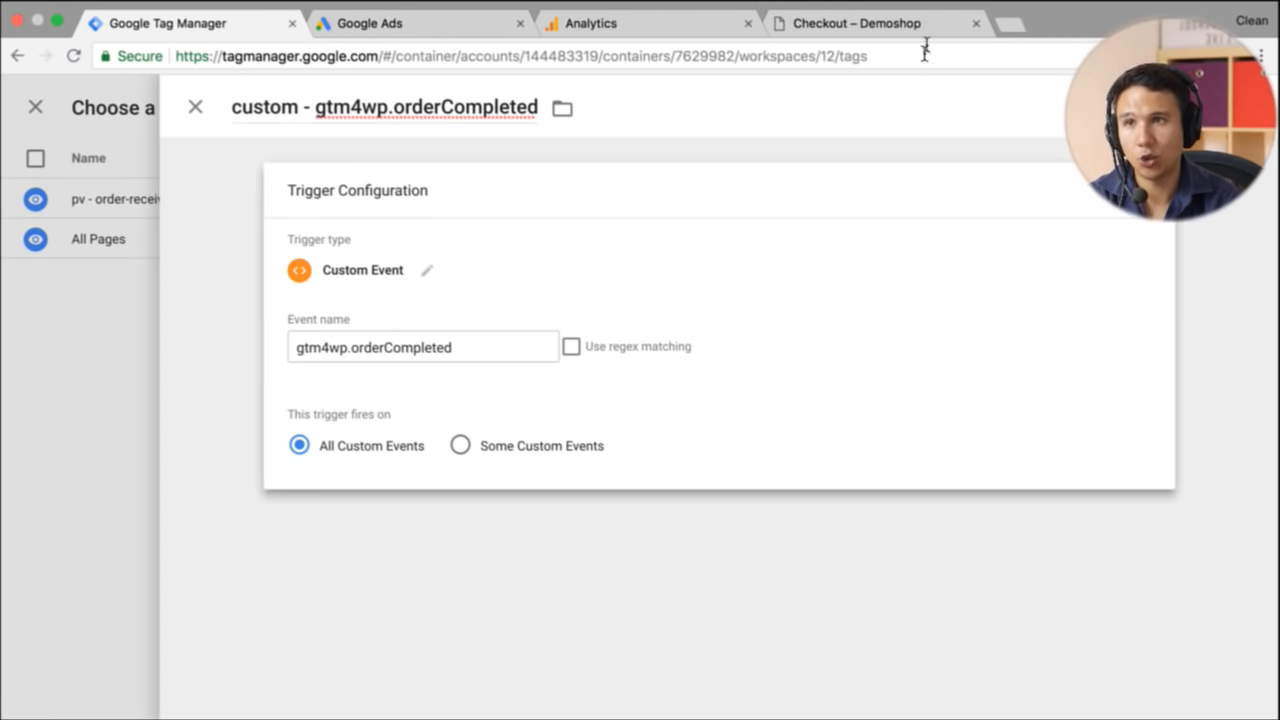
# Step: Recheck the data layer summary on Demoshop's order-received page and return to the trigger configuration in Google Tag Manager
pyautogui.click(905, 20)
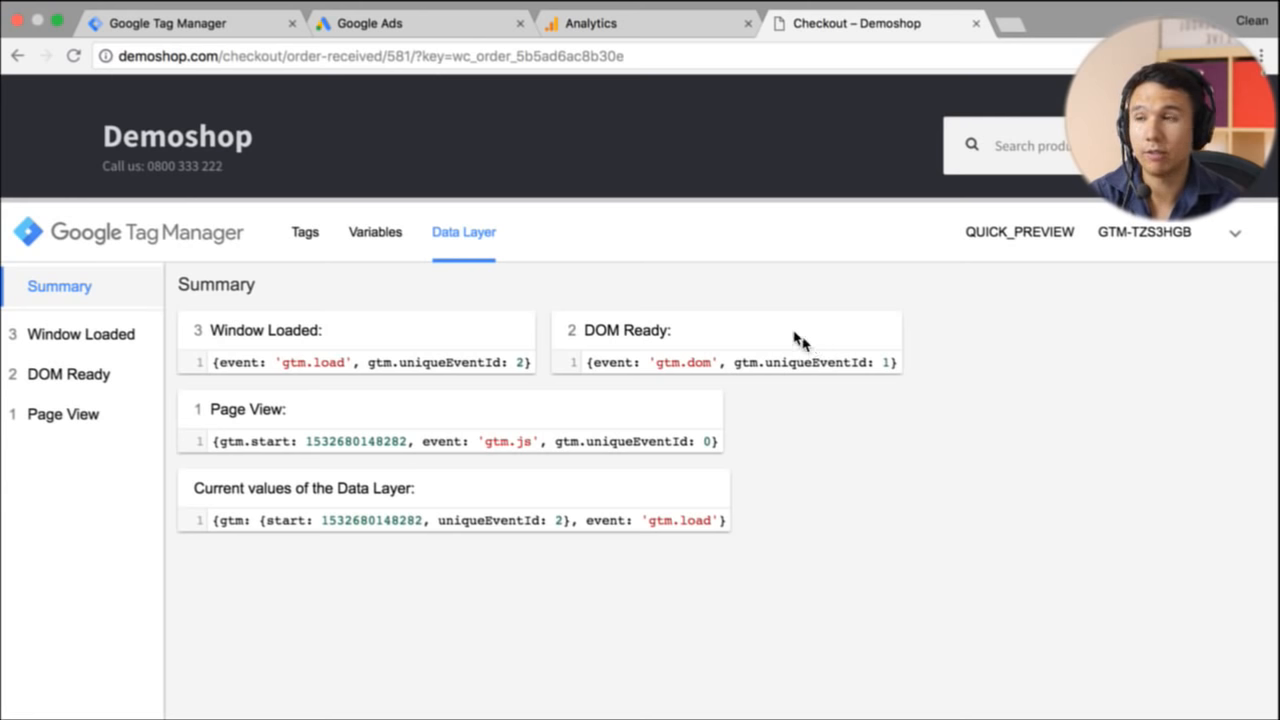
pyautogui.click(194, 38)
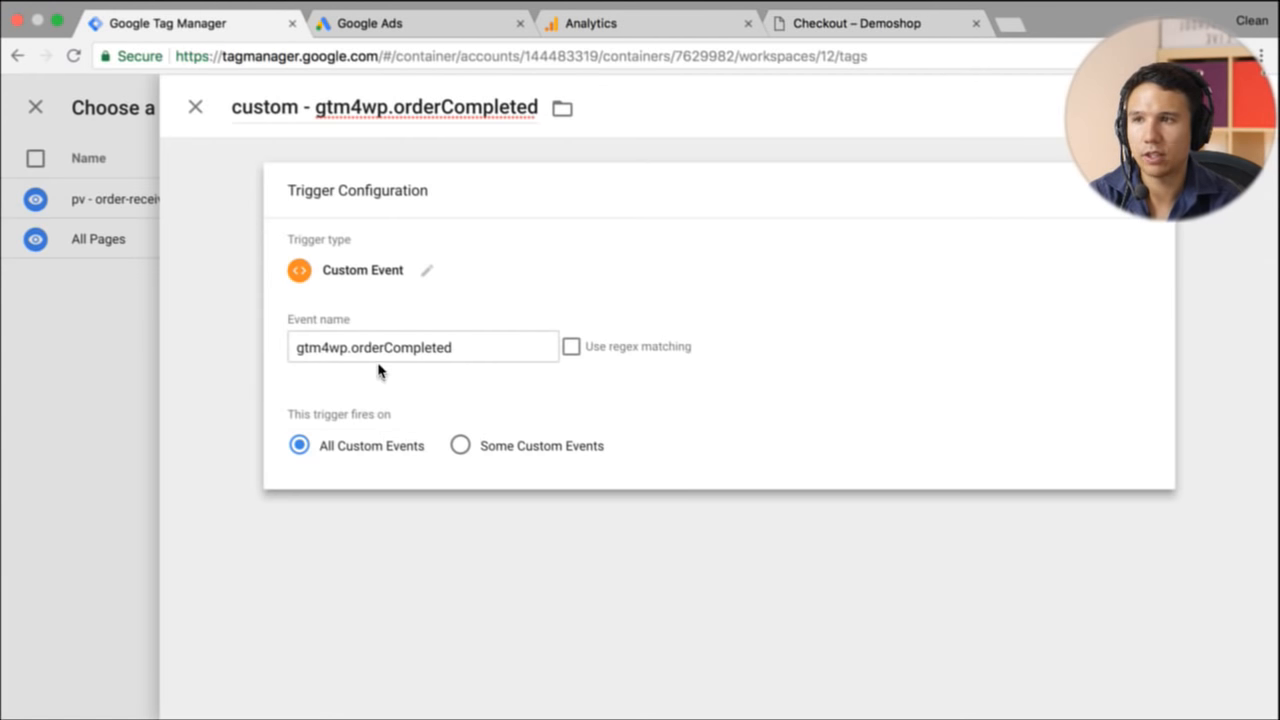
# Step: Save the new custom event trigger and the conversion tracking tag, and refresh the workspace preview
pyautogui.click(1222, 107)
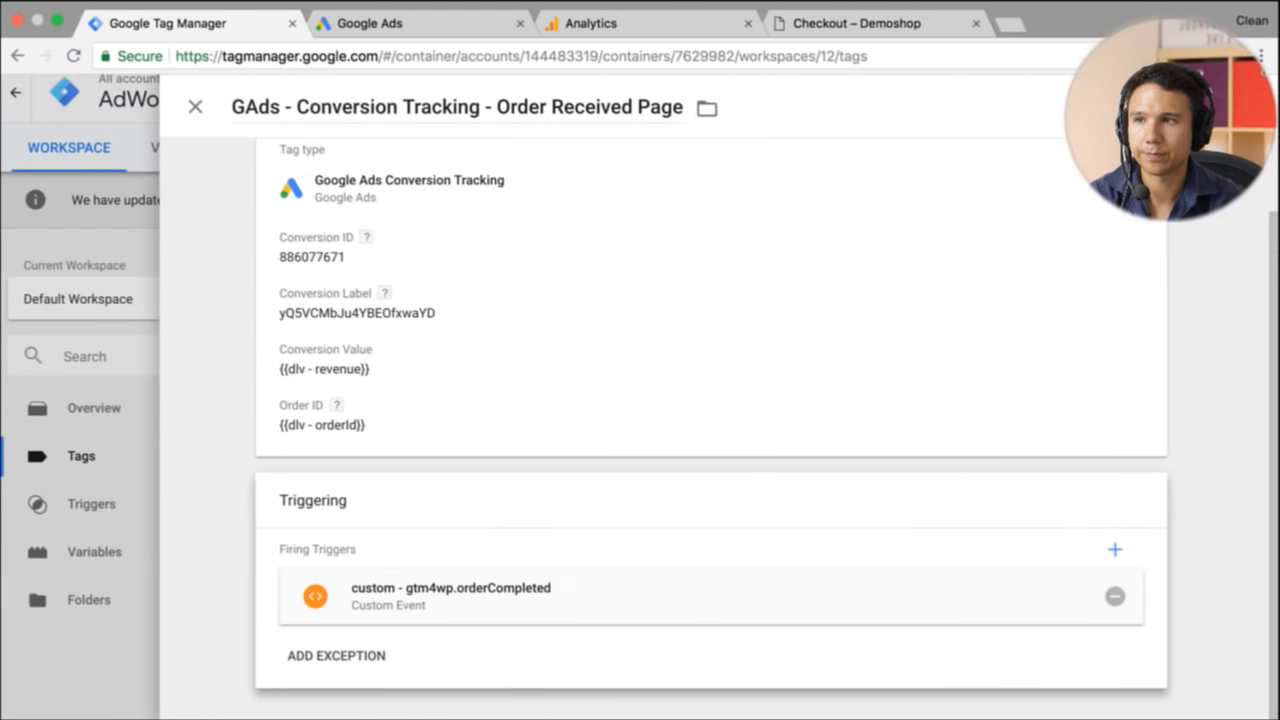
pyautogui.click(1222, 107)
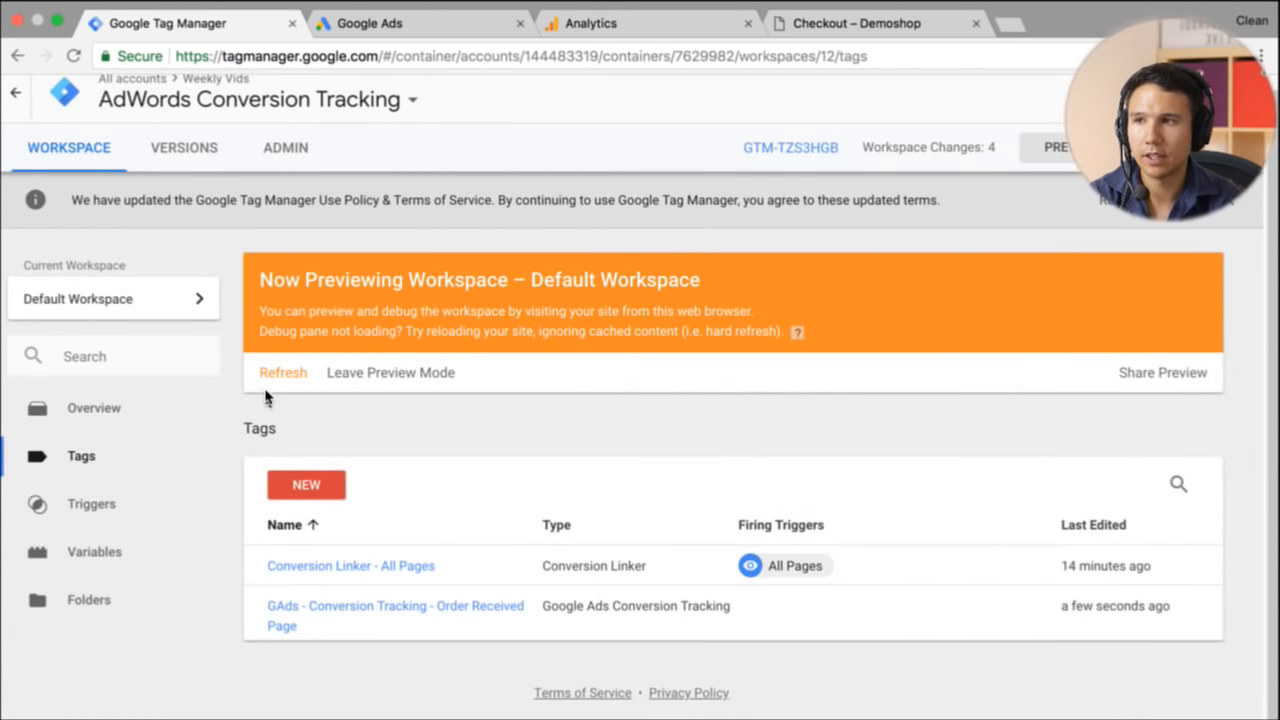
pyautogui.click(268, 372)
# Step: Switch to Demoshop, go to its shop page and add the $18.00 and $35.00 Happy Ninja products to the cart
pyautogui.click(830, 26)
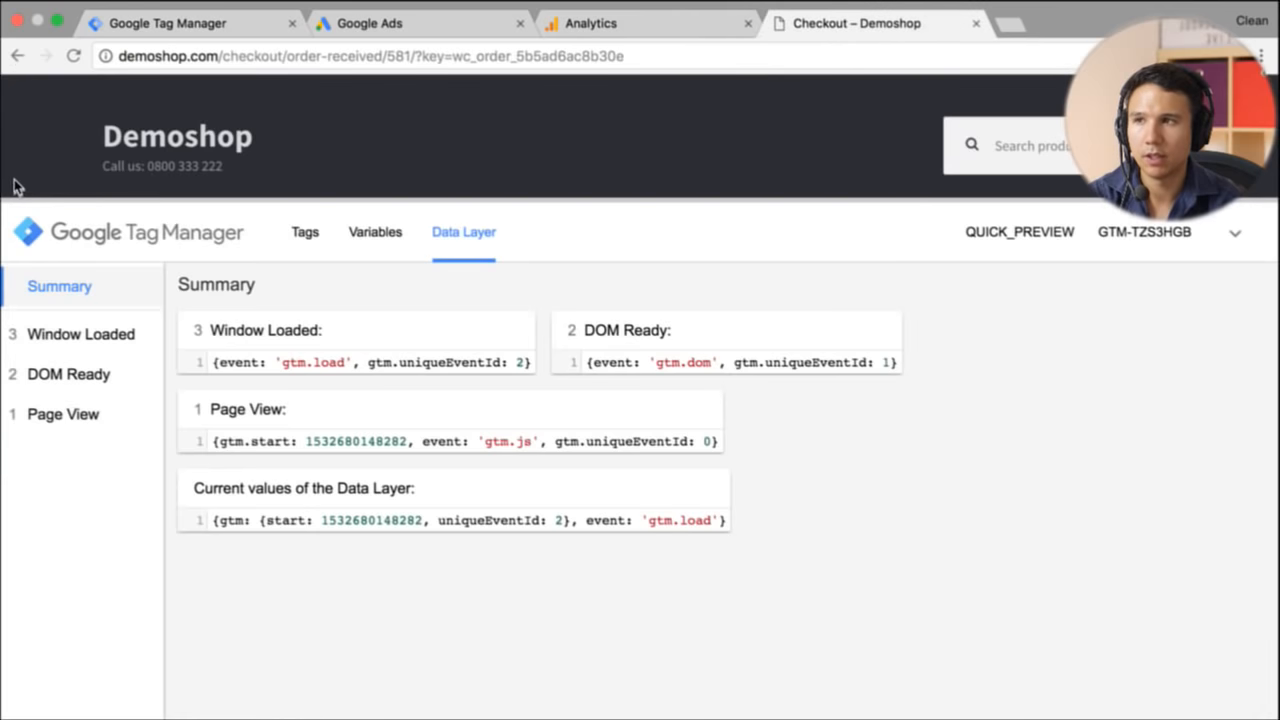
pyautogui.click(178, 133)
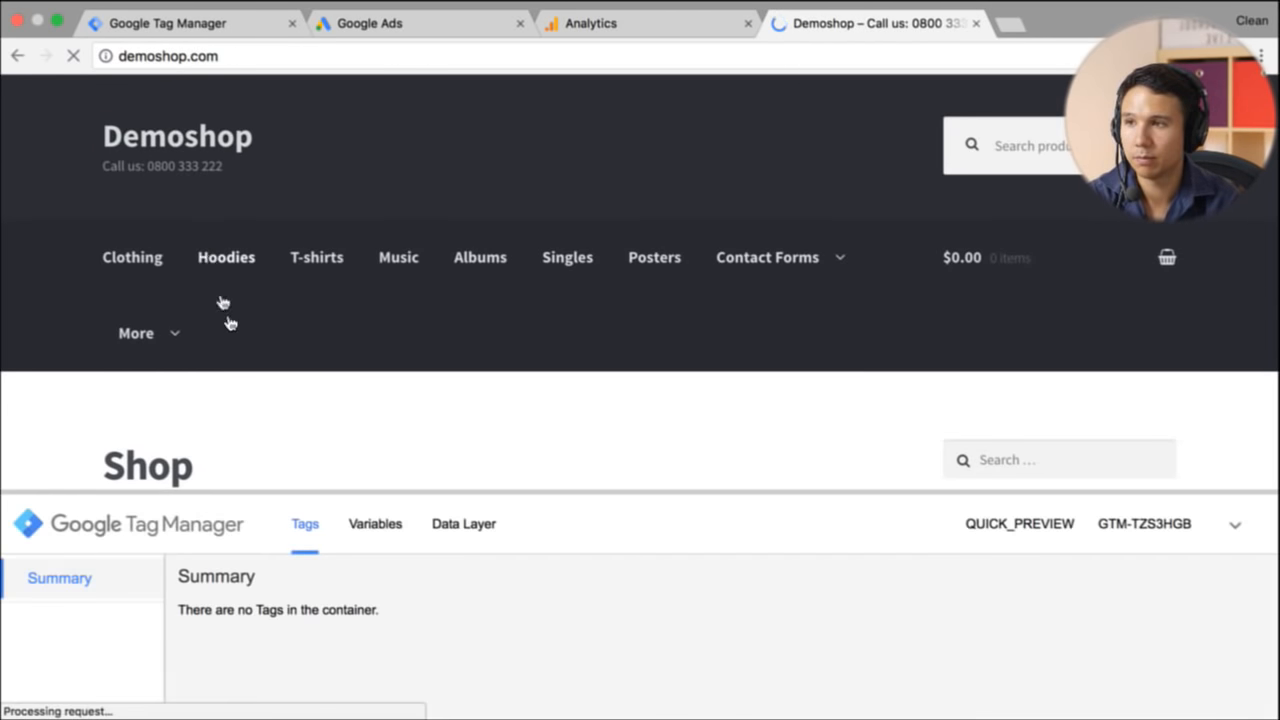
pyautogui.scroll(-7, 232, 330)
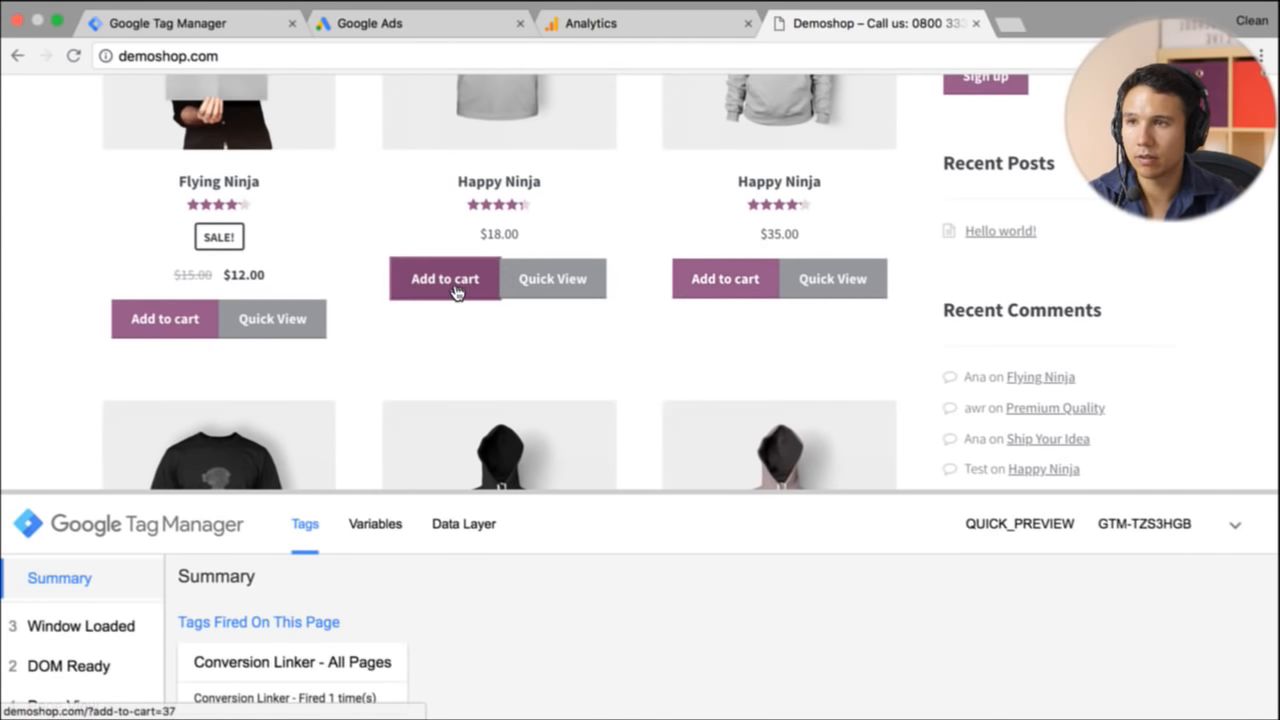
pyautogui.click(455, 290)
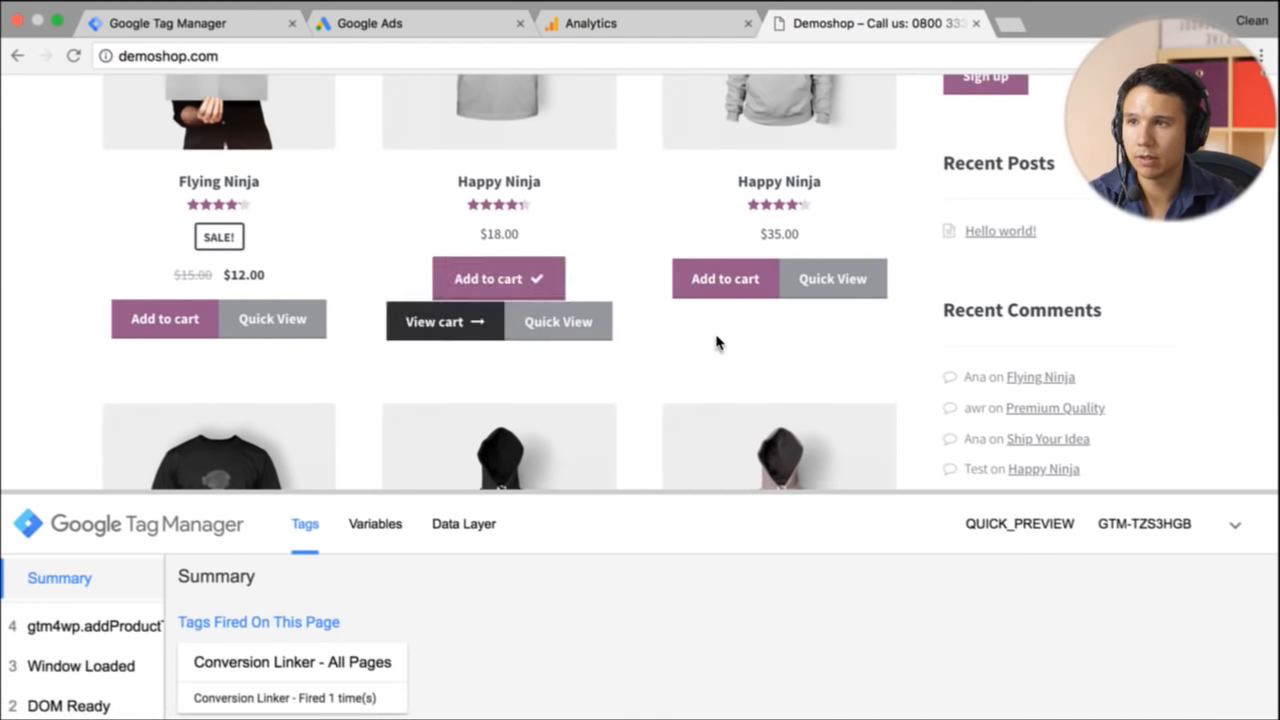
pyautogui.click(733, 288)
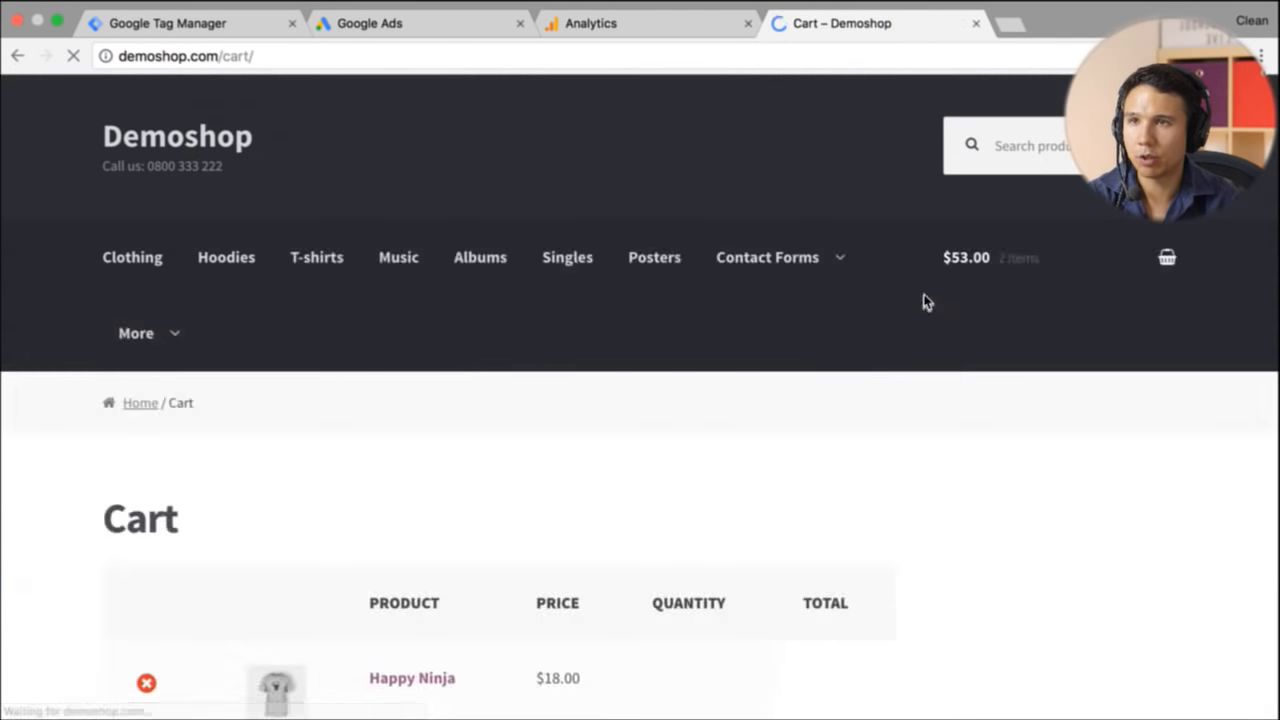
# Step: Proceed from the cart to checkout and place the order with cash on delivery
pyautogui.scroll(-10, 923, 297)
pyautogui.scroll(2, 800, 235)
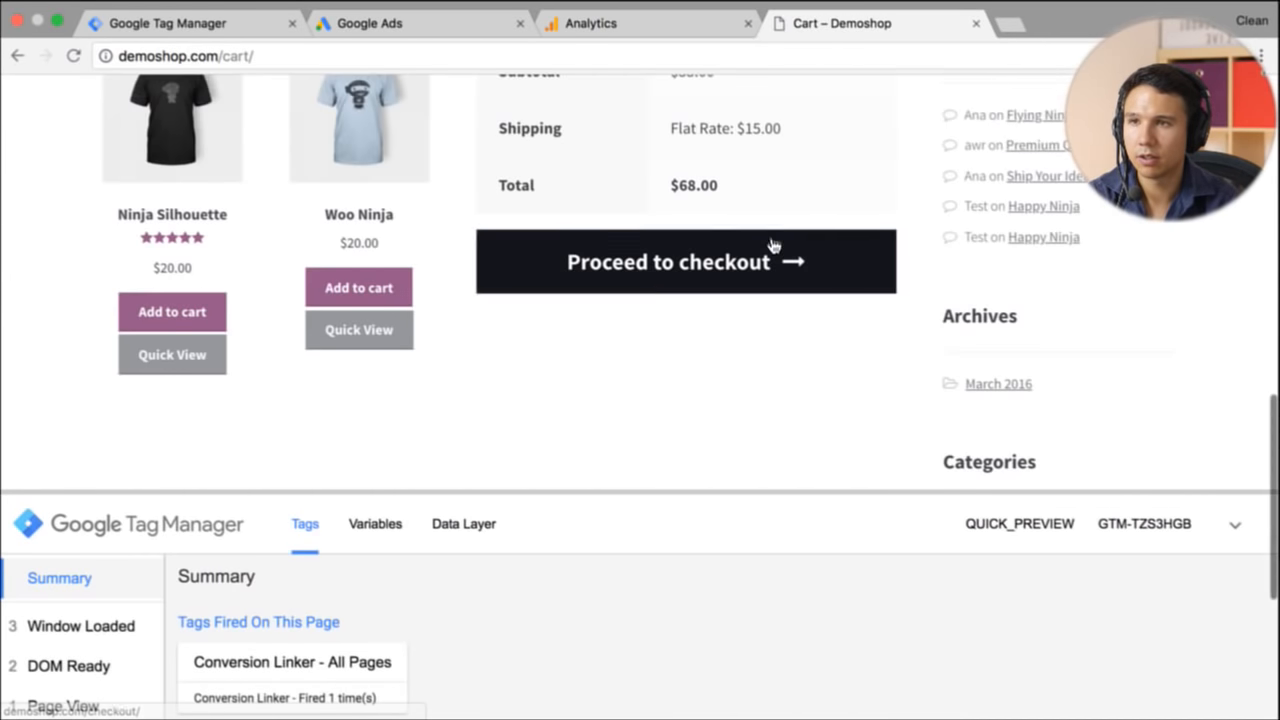
pyautogui.click(771, 249)
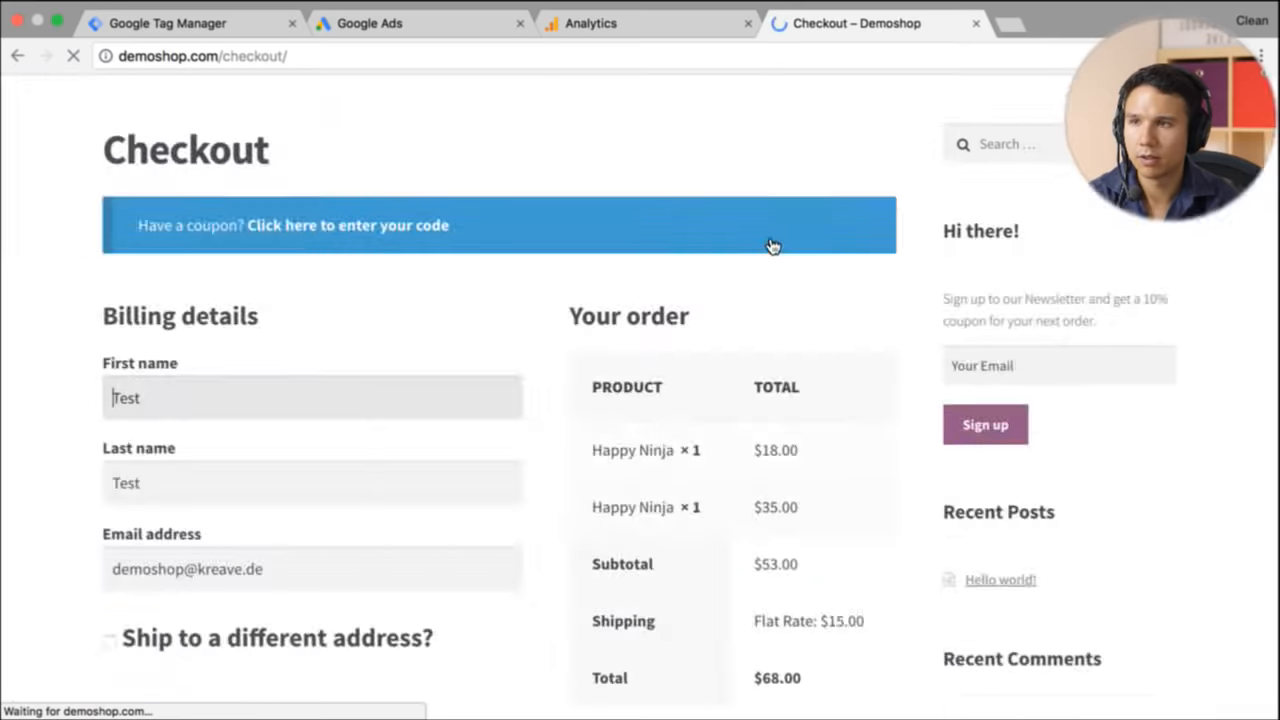
pyautogui.scroll(-10, 771, 246)
pyautogui.scroll(-2, 769, 246)
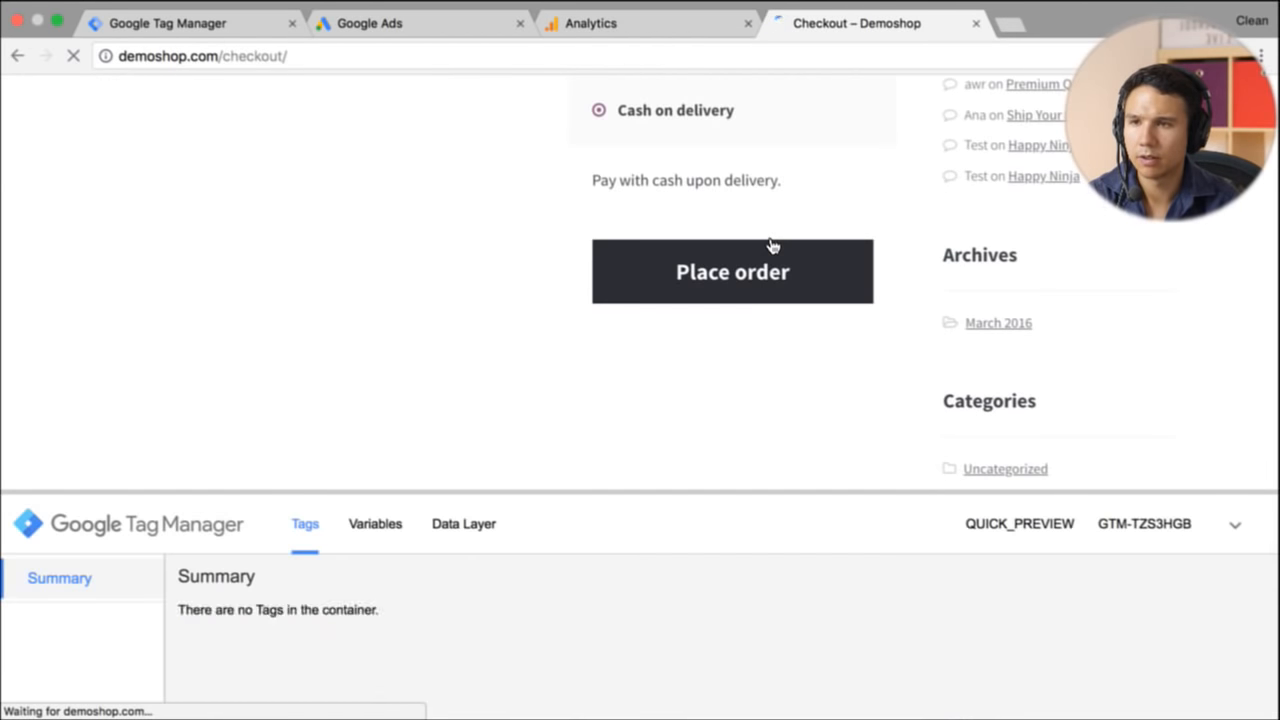
pyautogui.click(761, 281)
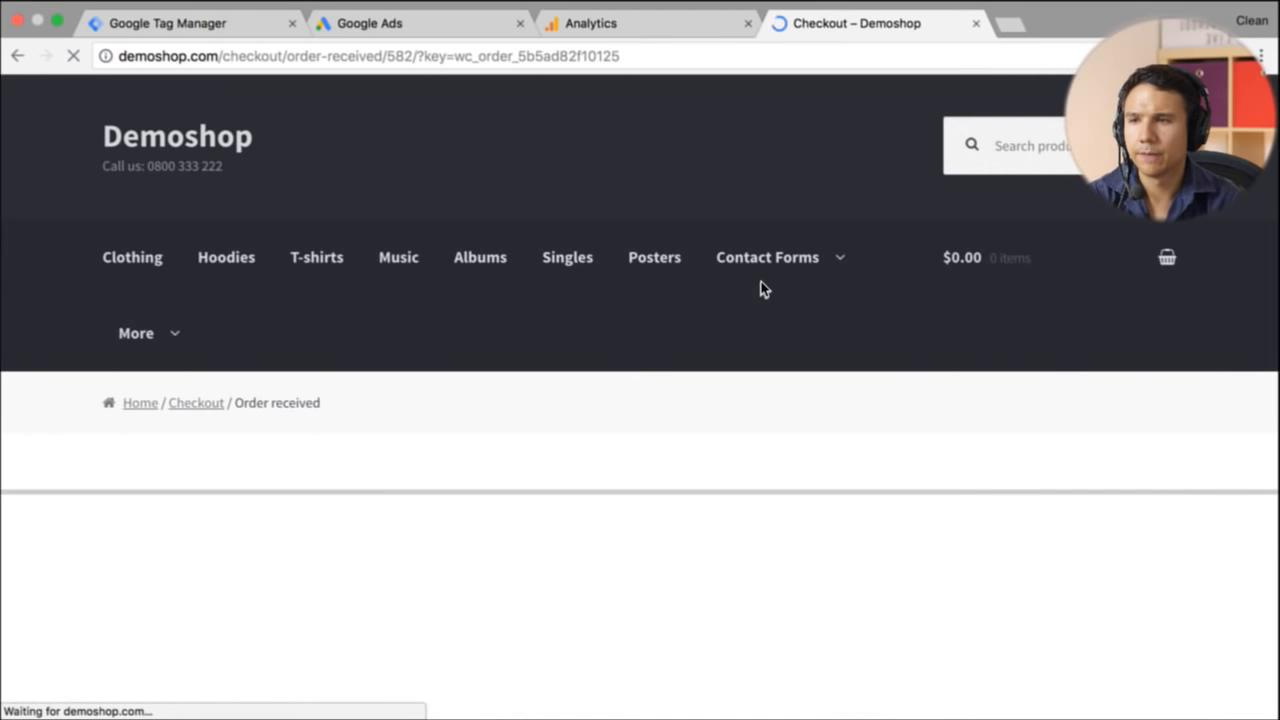
# Step: Enlarge the debug pane on the order-received page and inspect the properties and firing trigger of the "GAds - Conversion Tracking - Order Received Page" tag
pyautogui.scroll(-3, 760, 288)
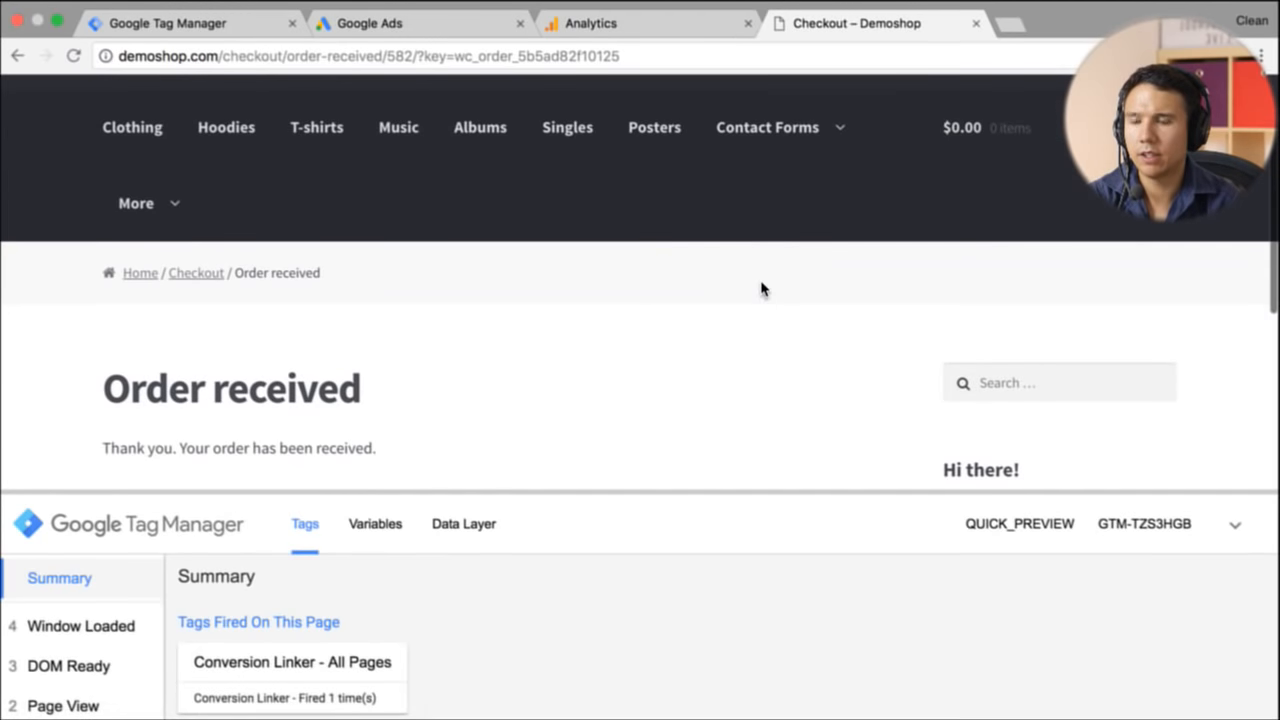
pyautogui.scroll(-2, 758, 290)
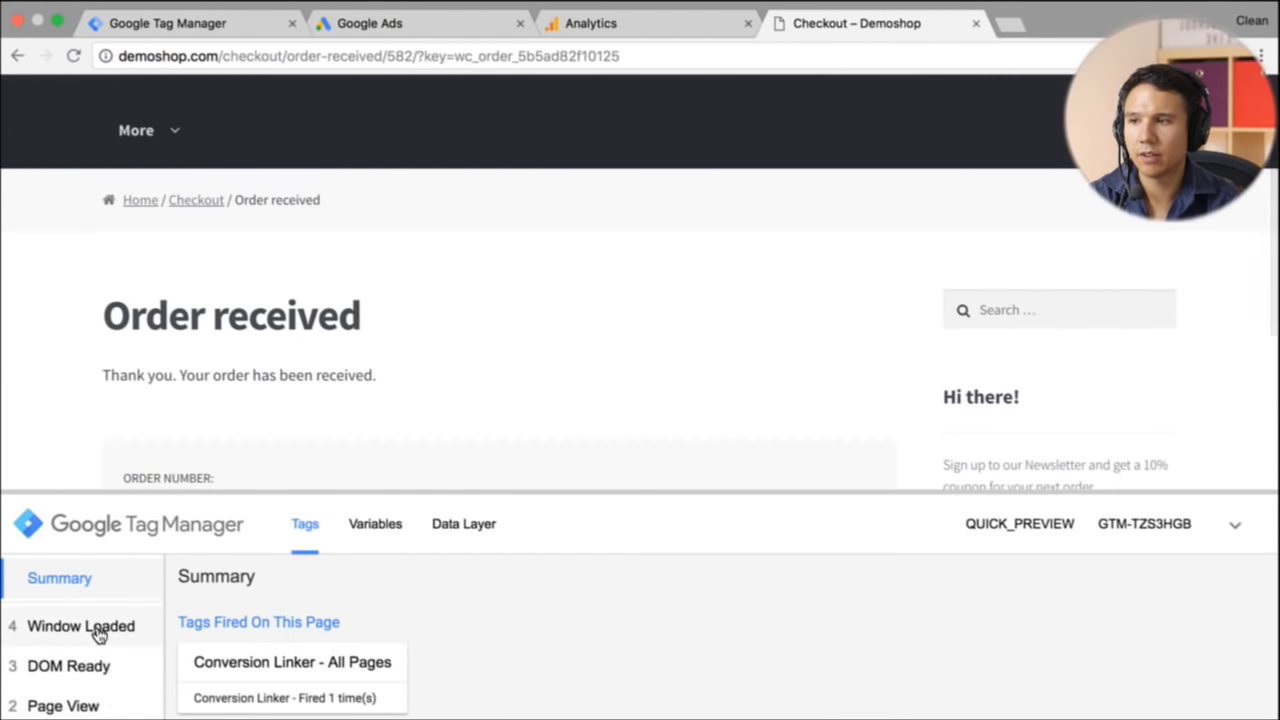
pyautogui.scroll(-1, 97, 630)
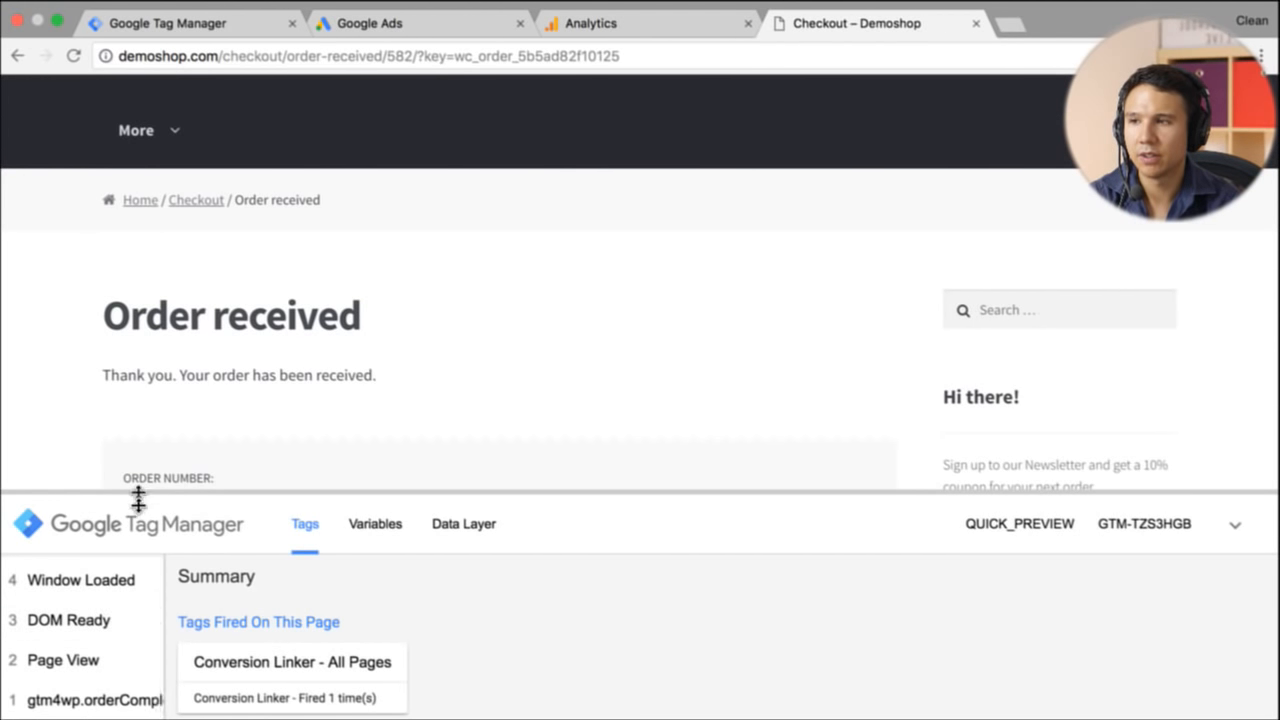
pyautogui.moveTo(138, 493); pyautogui.dragTo(139, 421)
pyautogui.scroll(-2, 466, 557)
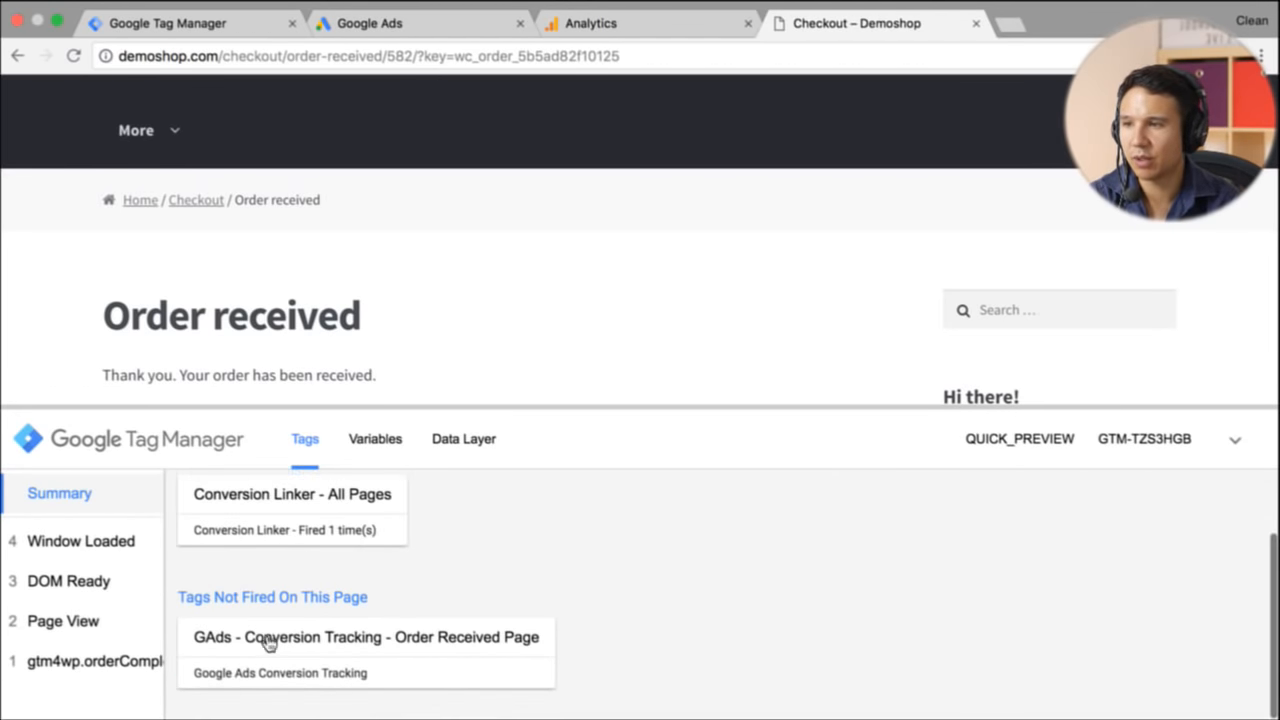
pyautogui.click(313, 657)
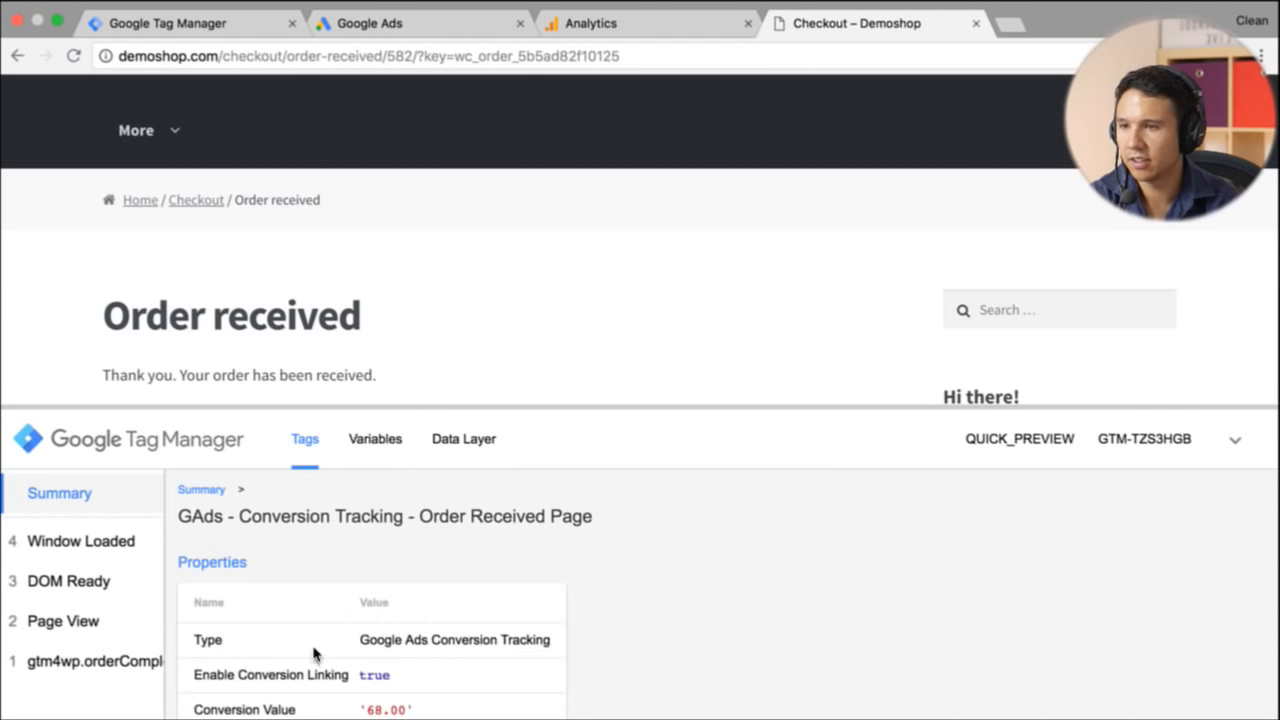
pyautogui.scroll(-5, 683, 594)
pyautogui.scroll(1, 683, 594)
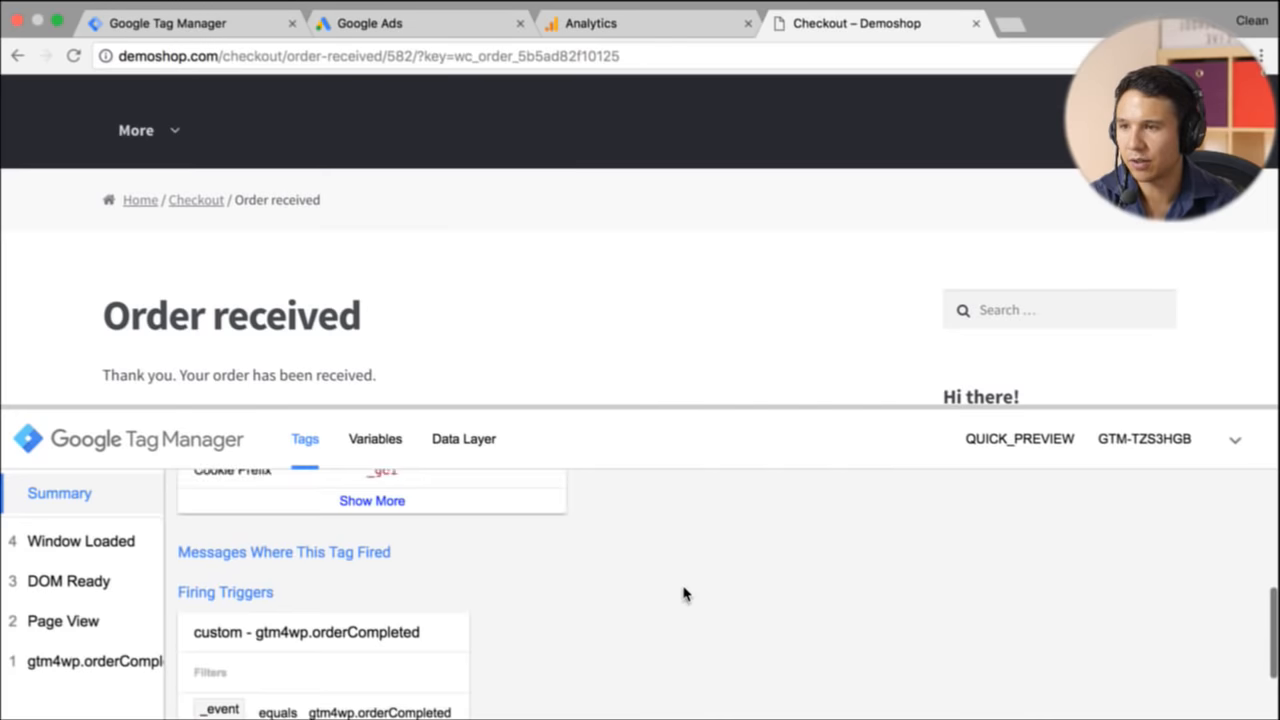
pyautogui.scroll(-2, 683, 594)
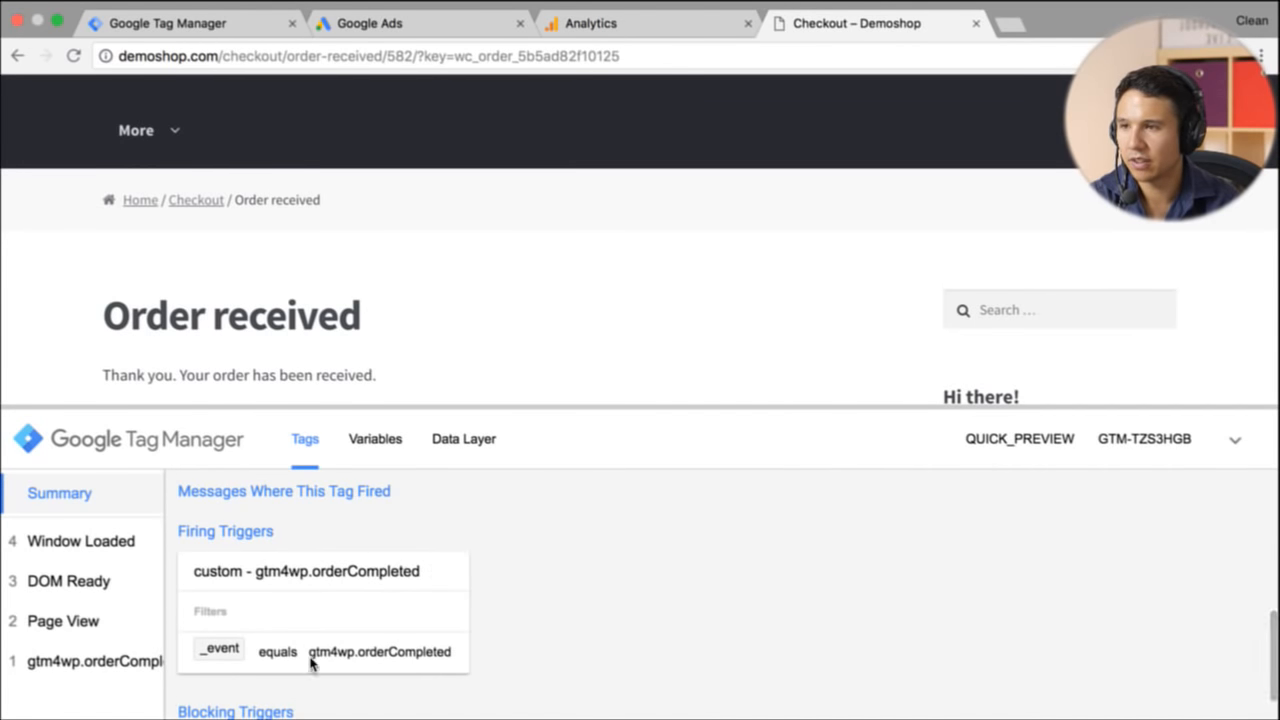
# Step: Check the conversion tag's trigger filter for the order-completed event and select the full event name in that event's variables
pyautogui.click(98, 662)
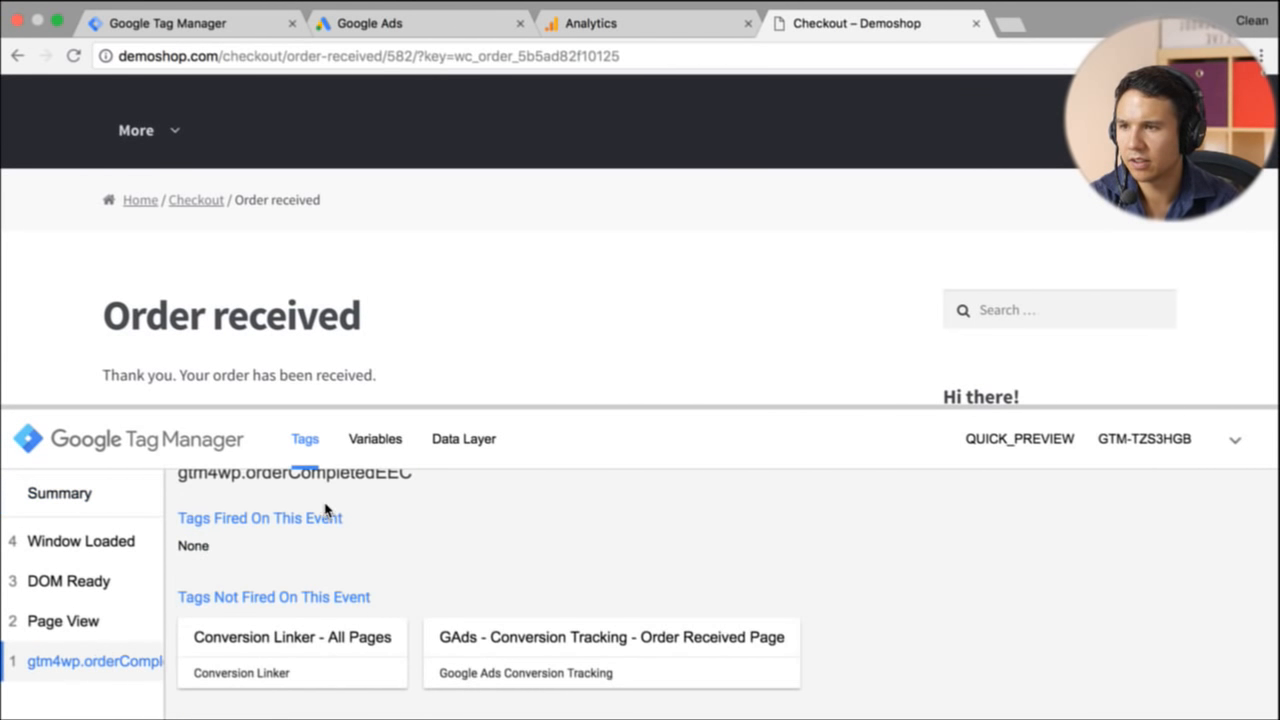
pyautogui.scroll(1, 326, 511)
pyautogui.scroll(-1, 326, 511)
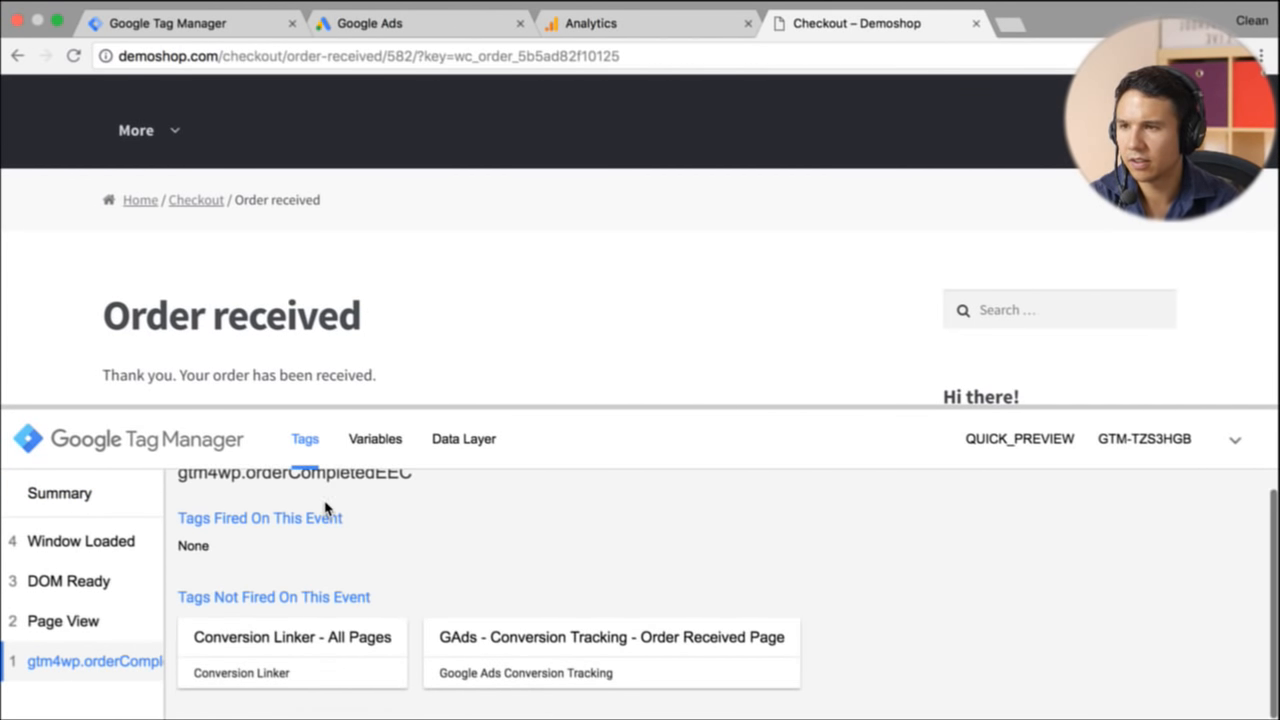
pyautogui.click(590, 642)
pyautogui.scroll(-5, 360, 608)
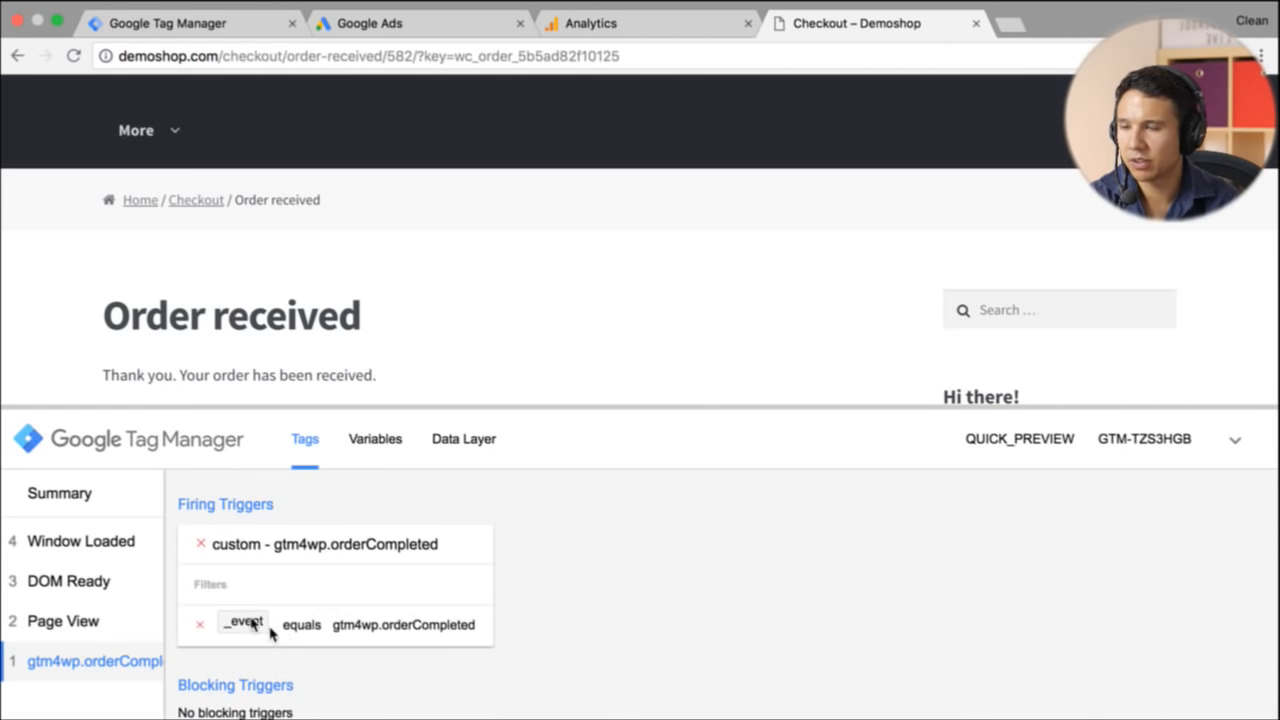
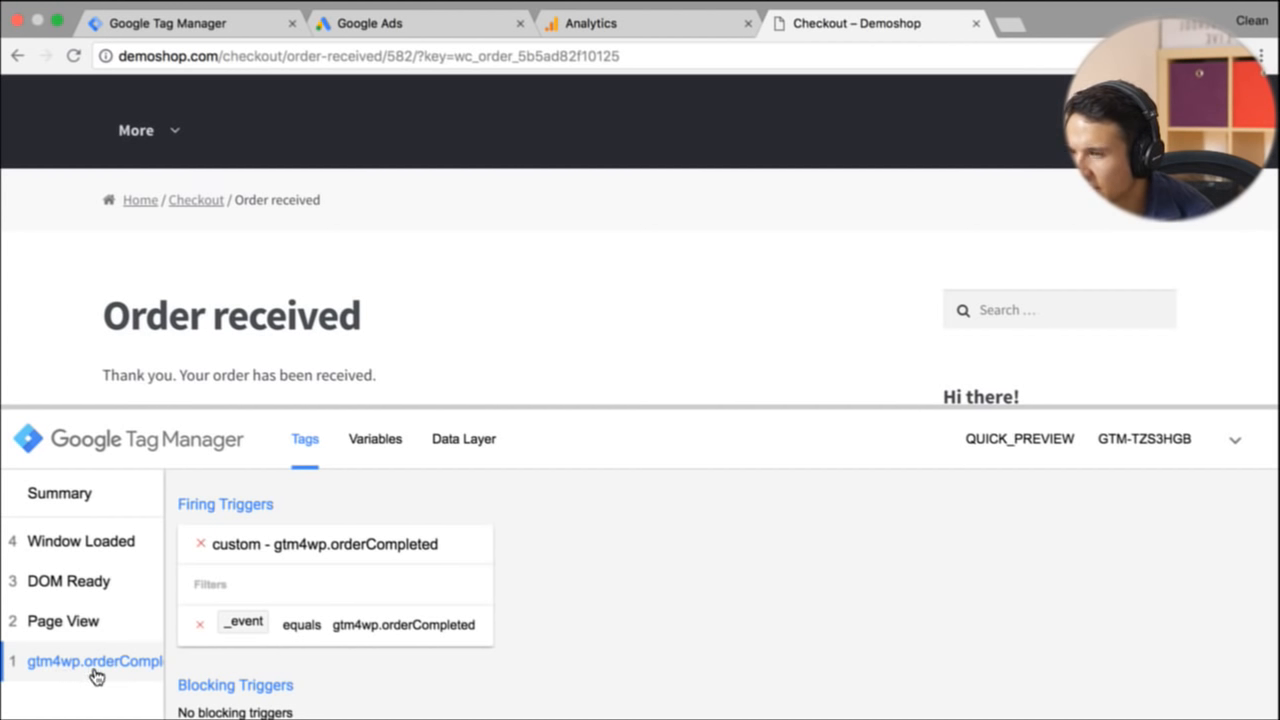
pyautogui.click(386, 447)
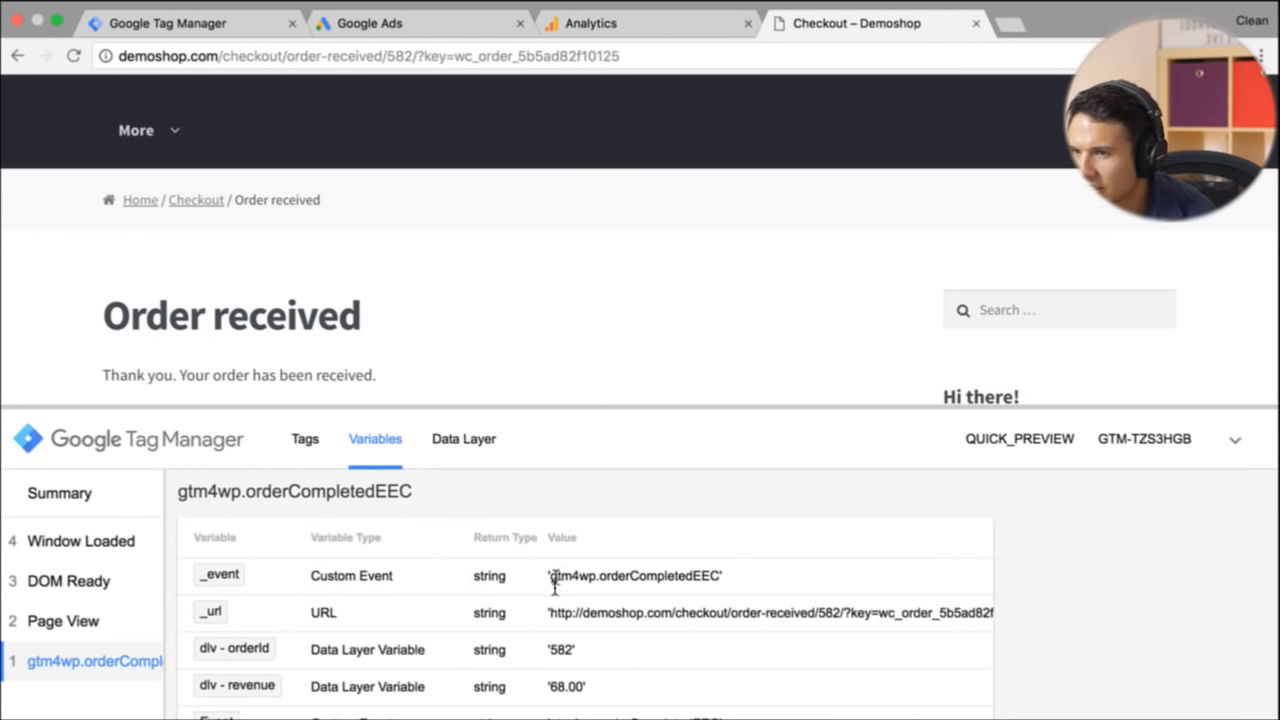
pyautogui.moveTo(550, 588); pyautogui.dragTo(704, 588)
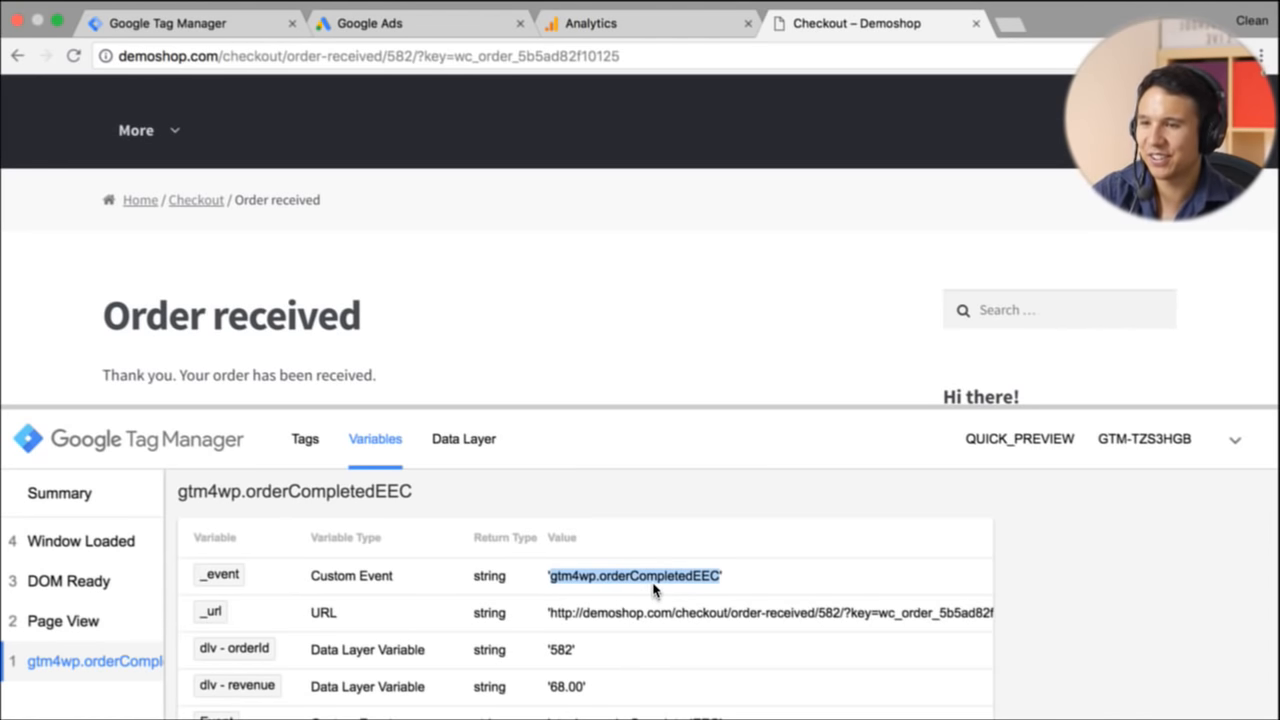
# Step: Return to Google Tag Manager, set the custom event trigger's event name to "gtm4wp.orderCompletedEEC" and save it
pyautogui.click(230, 30)
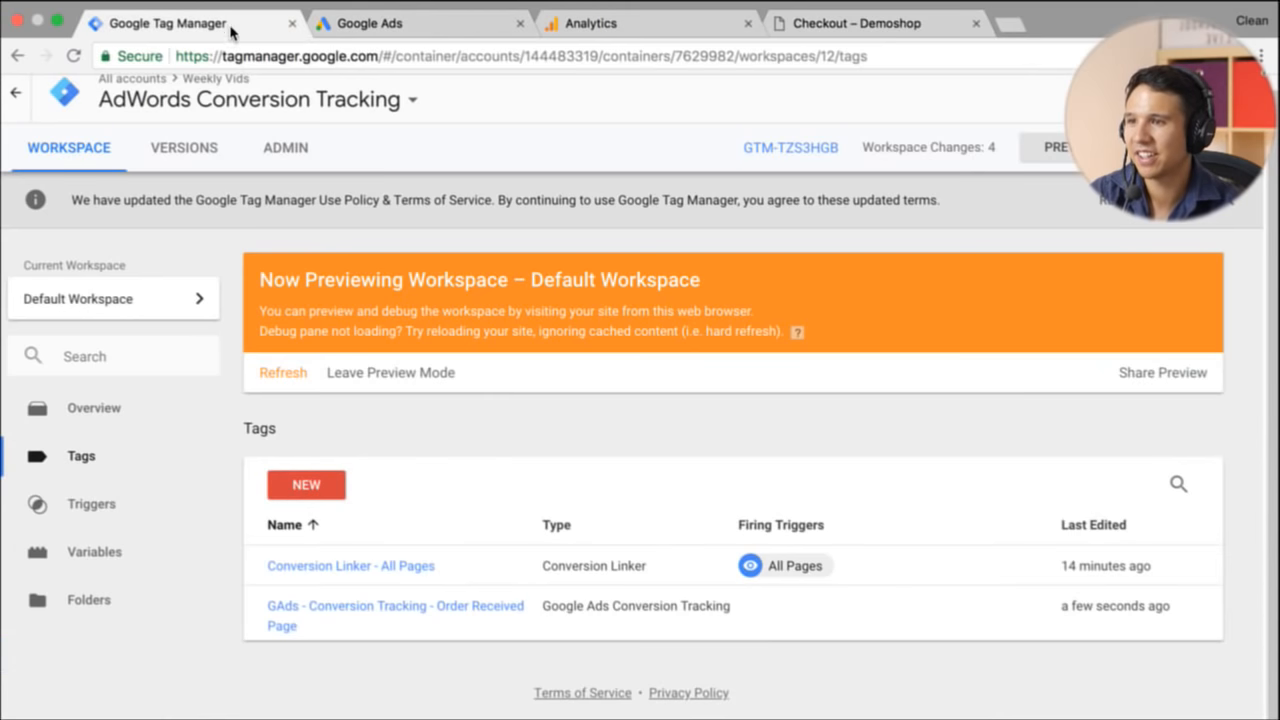
pyautogui.click(90, 504)
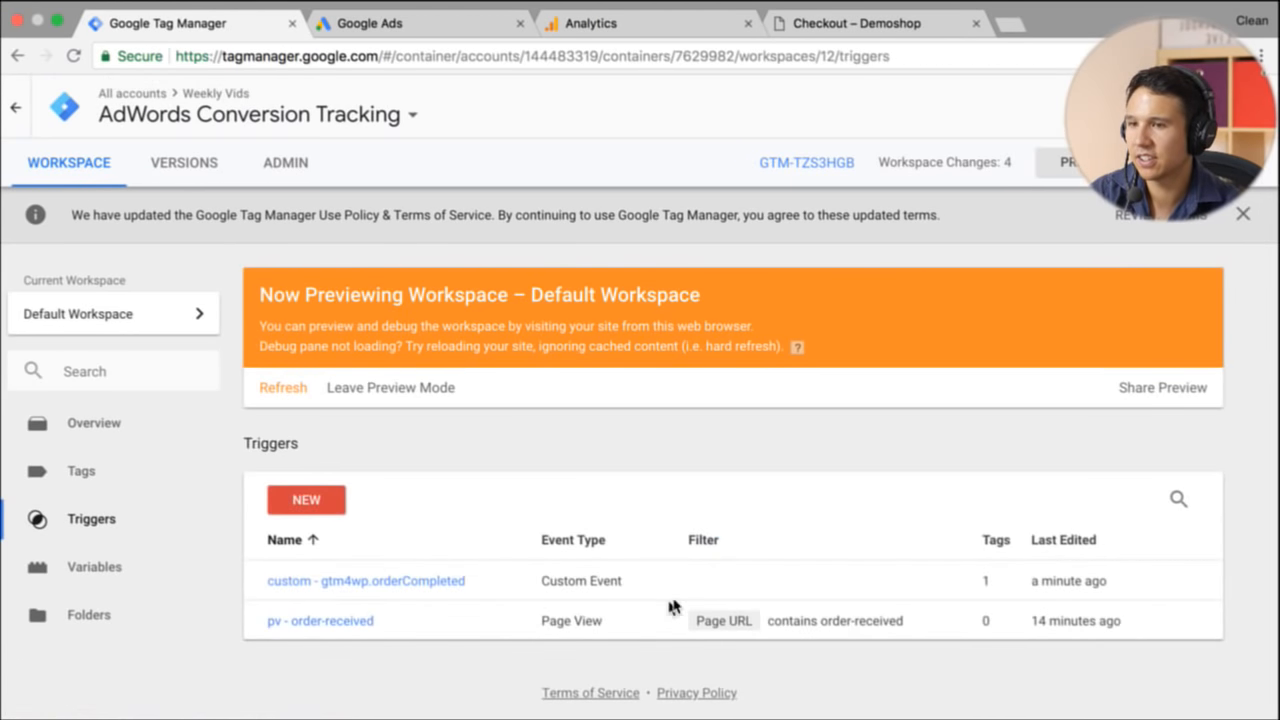
pyautogui.click(335, 580)
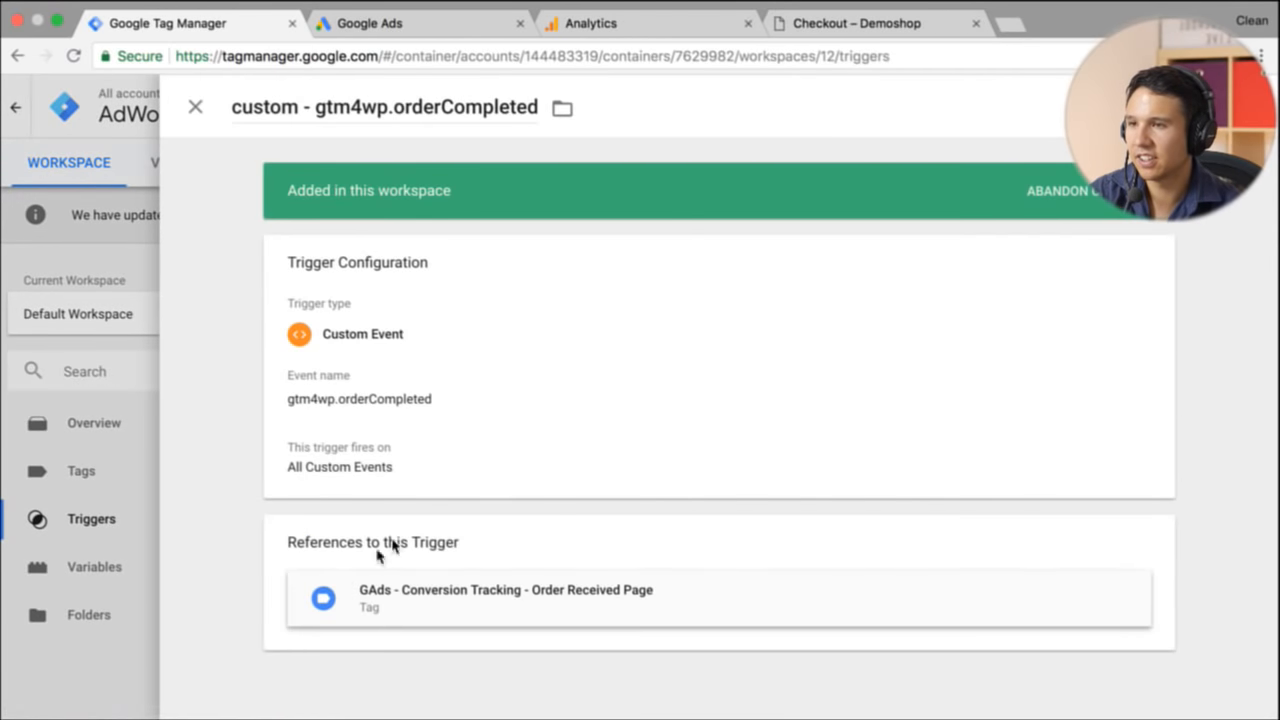
pyautogui.click(514, 443)
pyautogui.click(346, 395)
pyautogui.write('EEC')
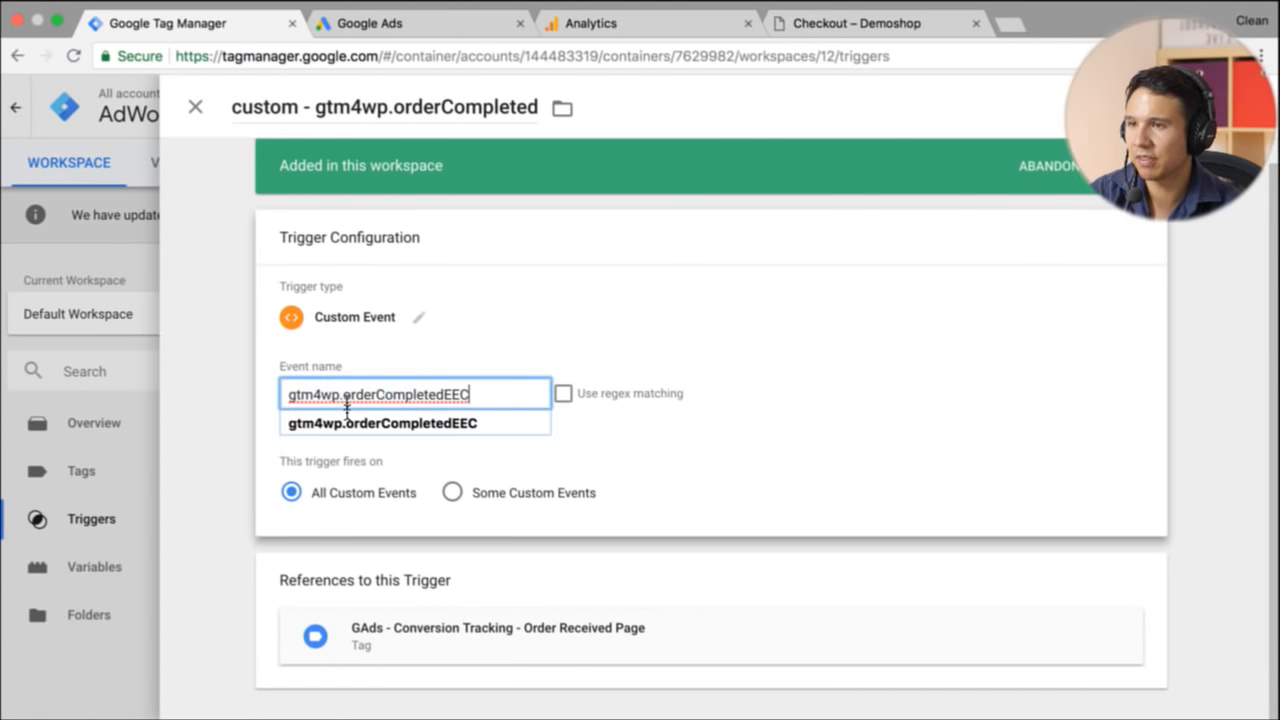
pyautogui.click(1192, 107)
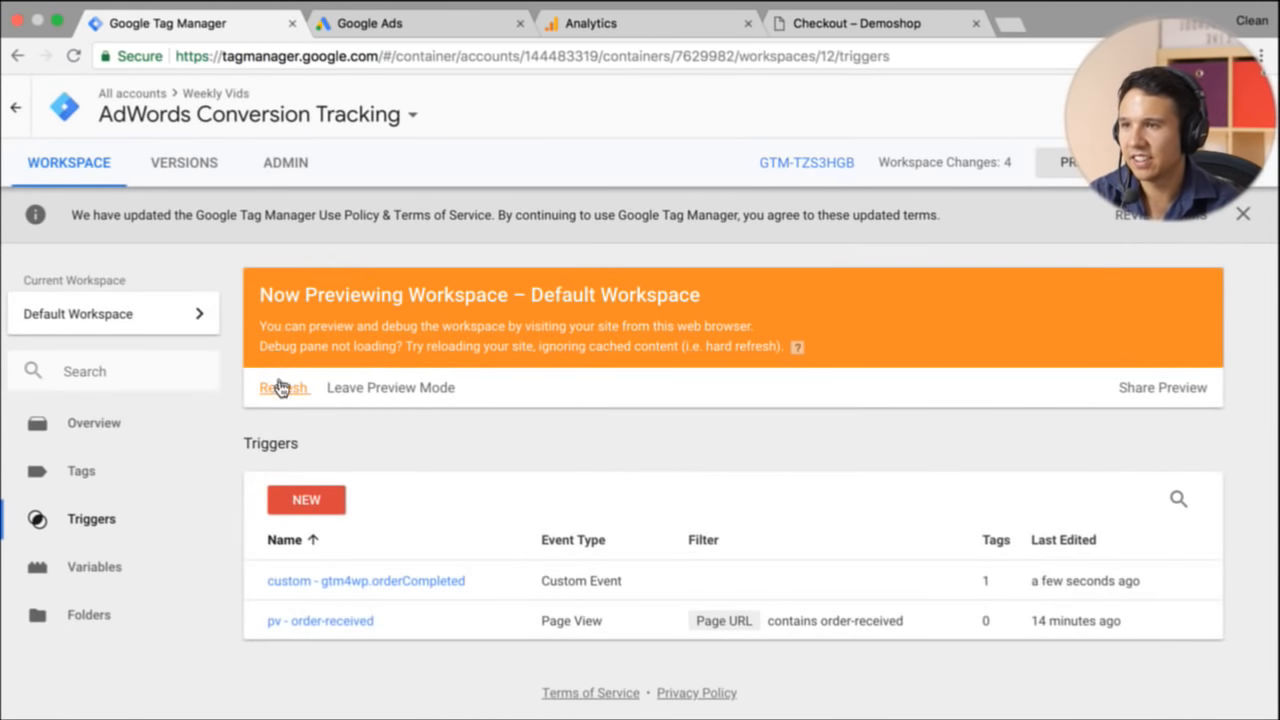
# Step: Go back to Demoshop's shop page and add Flying Ninja and the $18.00 Happy Ninja to the cart
pyautogui.click(395, 24)
pyautogui.click(830, 24)
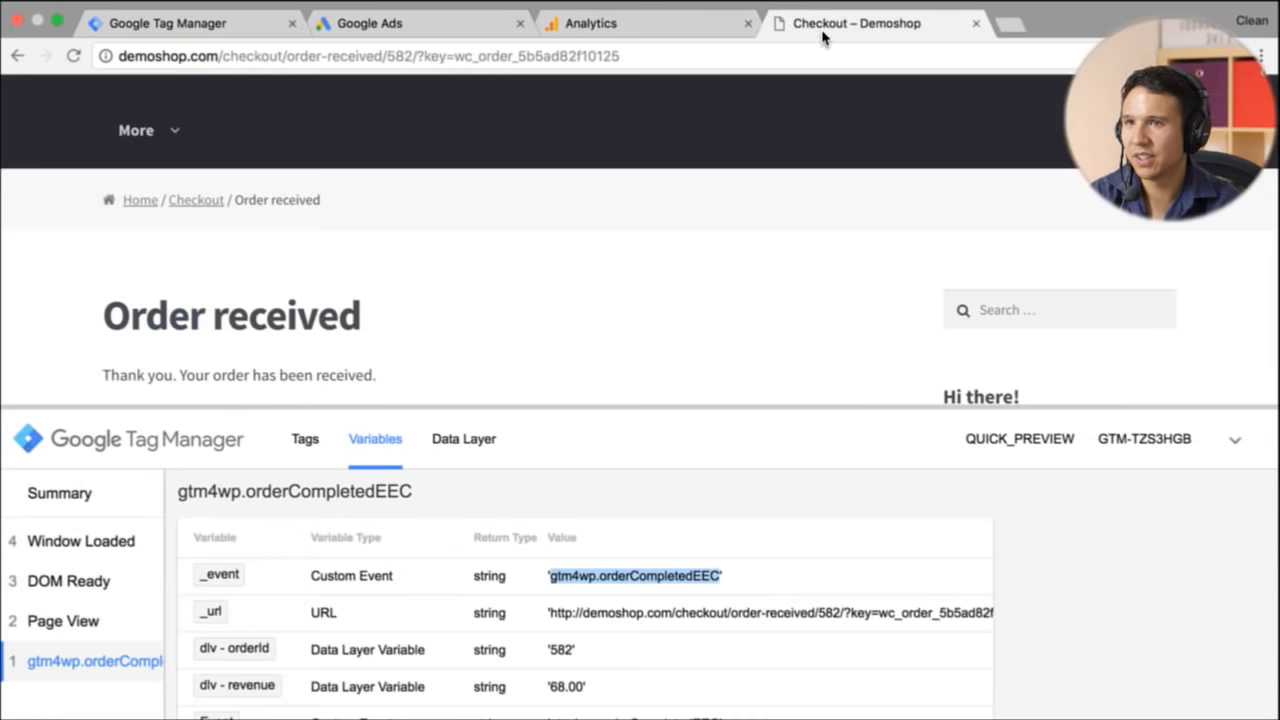
pyautogui.click(132, 200)
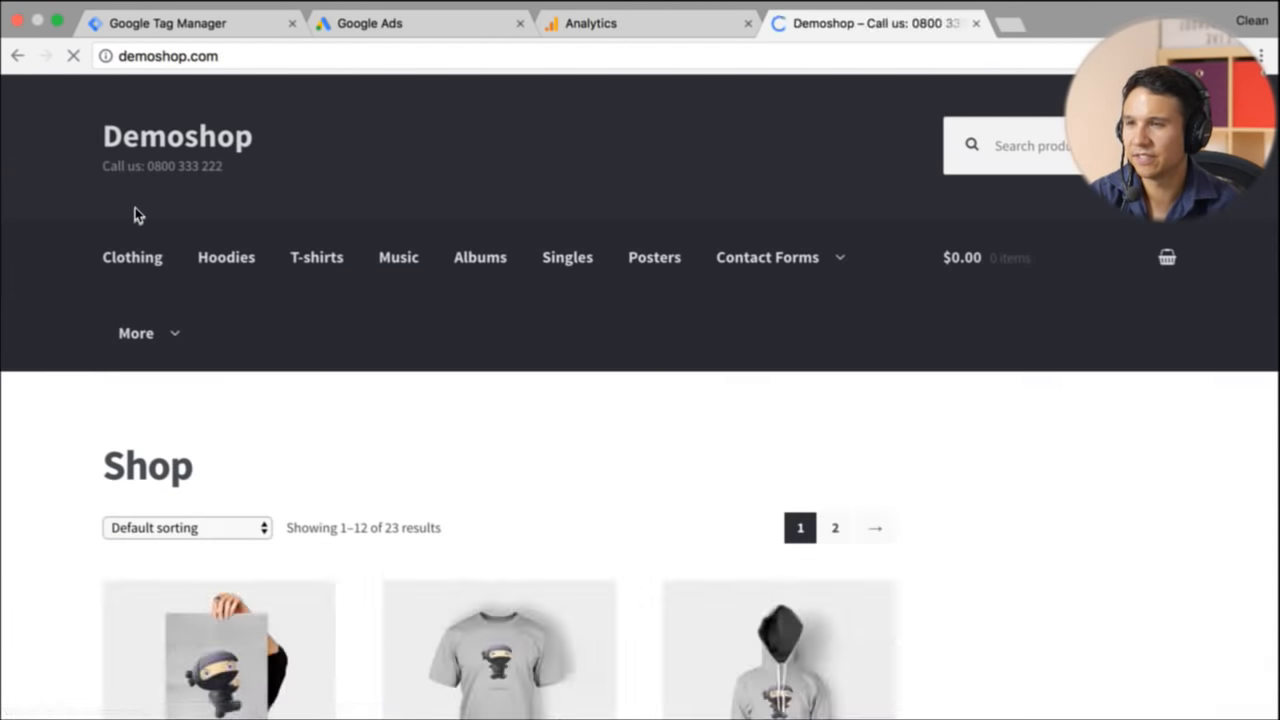
pyautogui.scroll(-5, 134, 214)
pyautogui.scroll(-2, 160, 420)
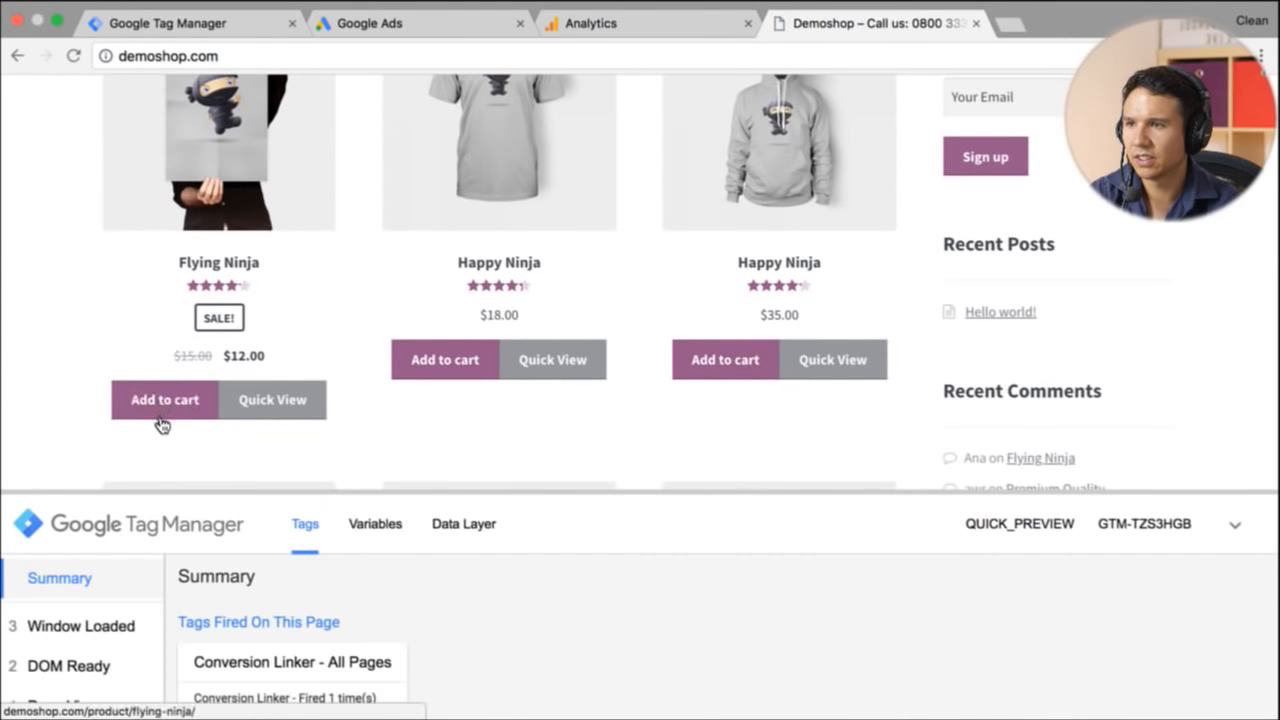
pyautogui.click(163, 400)
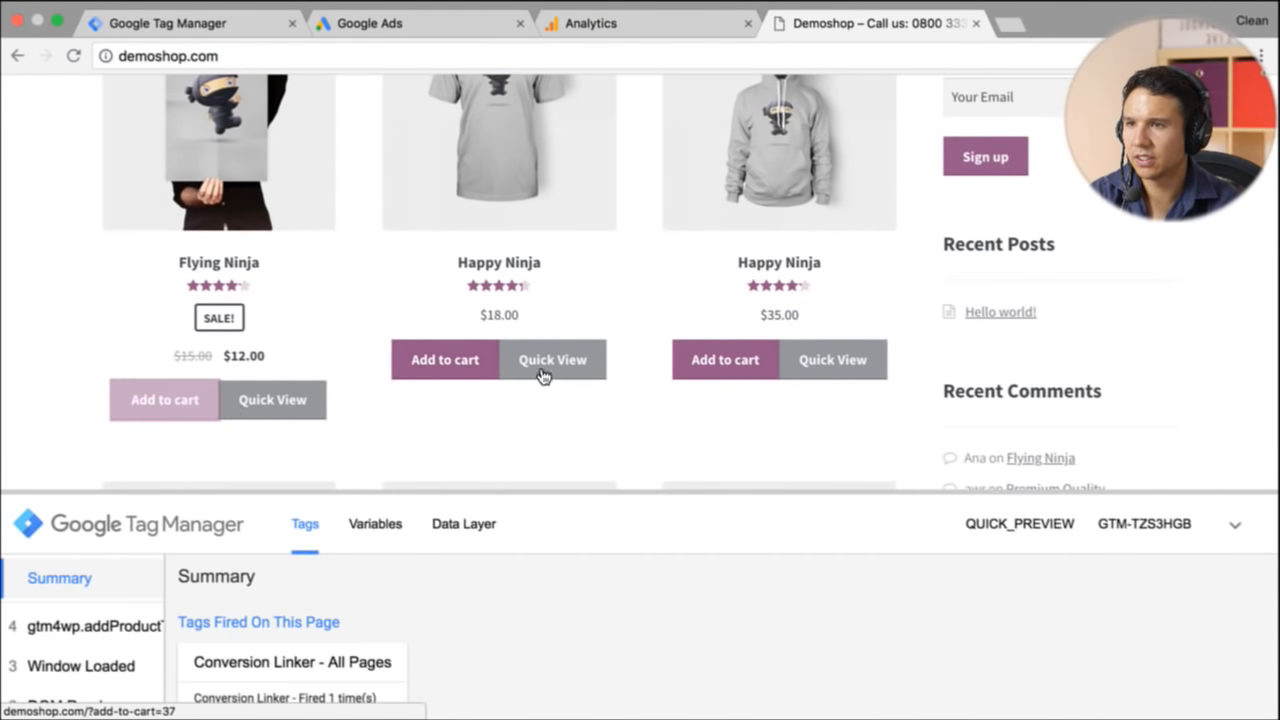
pyautogui.click(443, 370)
# Step: View the cart, proceed to checkout and place the test order with cash on delivery
pyautogui.click(434, 404)
pyautogui.scroll(-6, 603, 300)
pyautogui.scroll(-3, 603, 298)
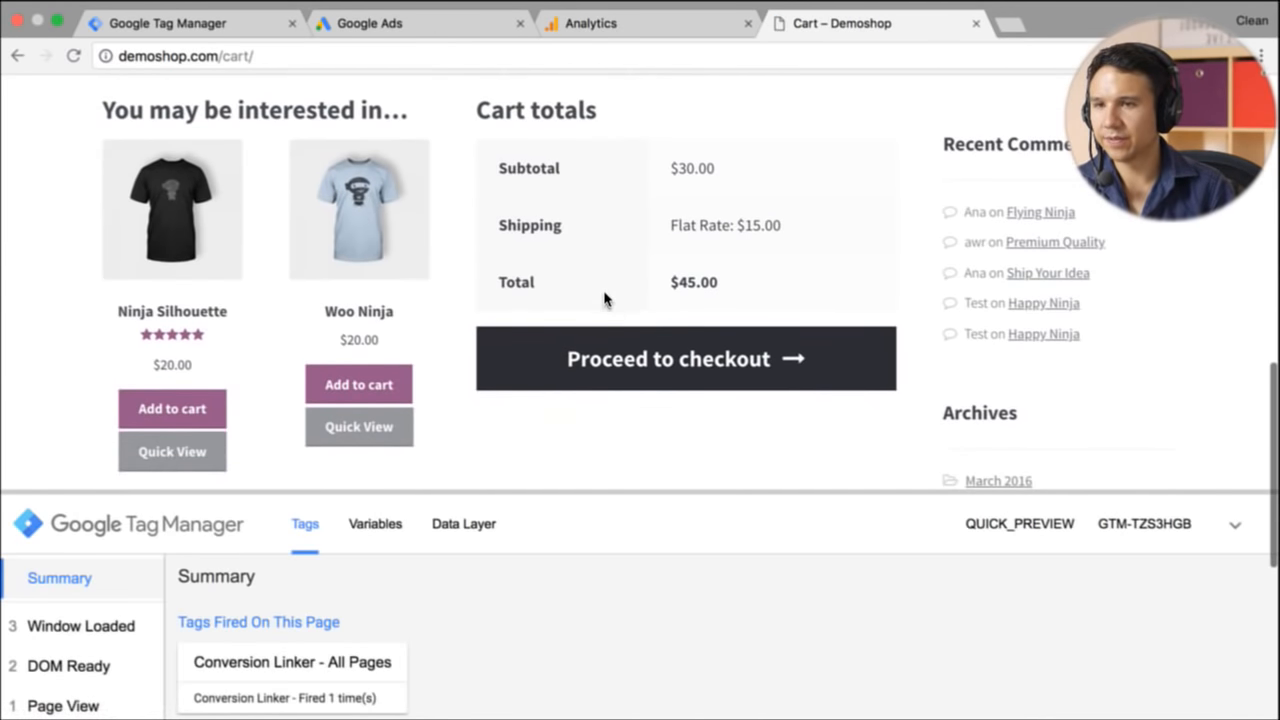
pyautogui.click(634, 352)
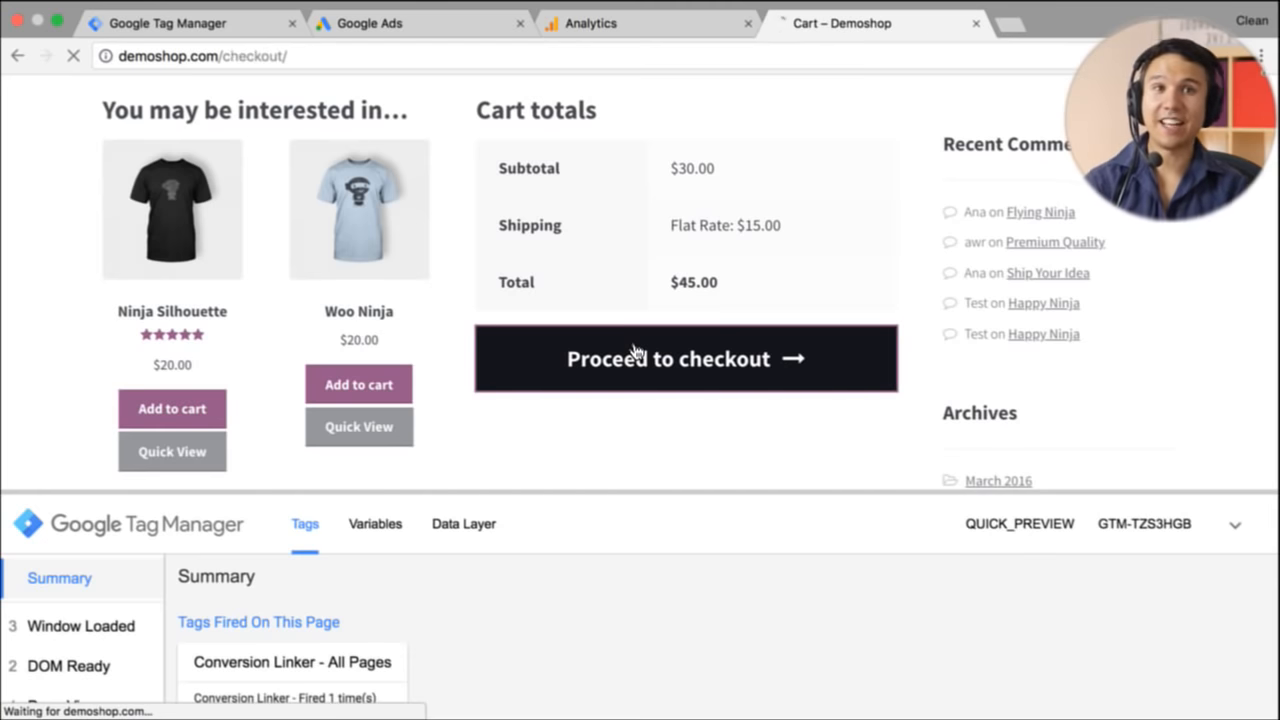
pyautogui.scroll(-6, 709, 278)
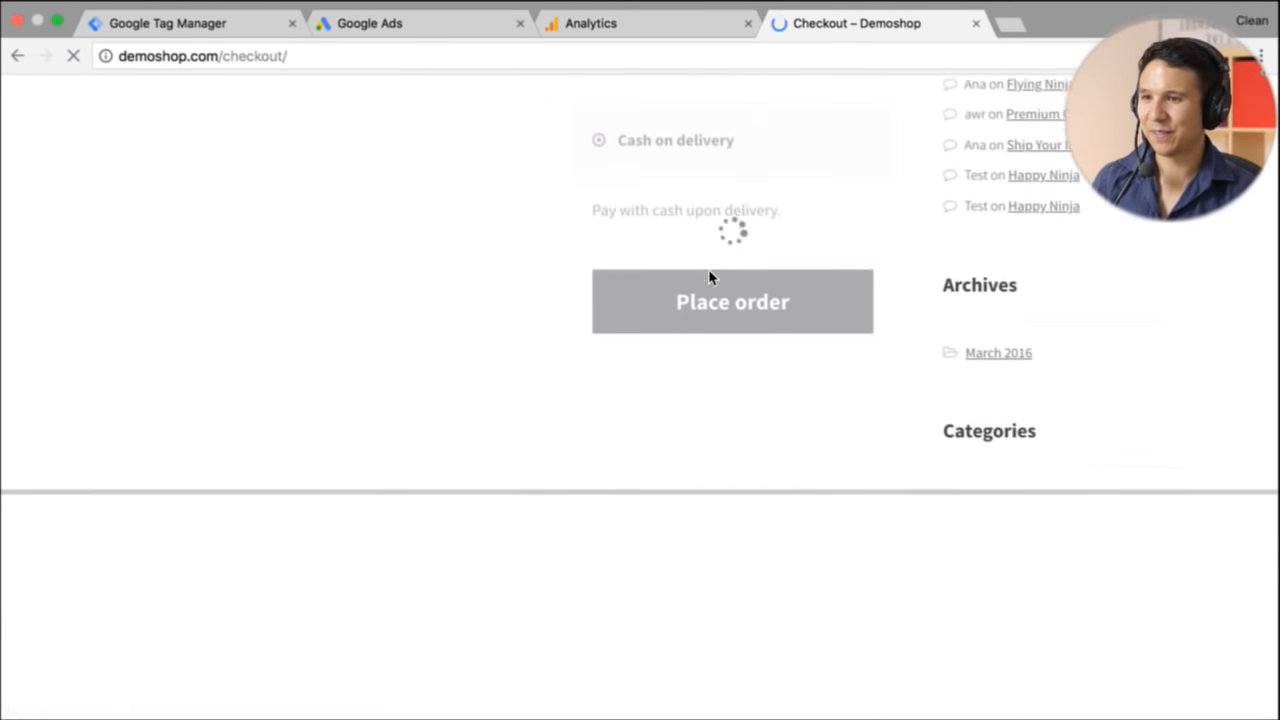
pyautogui.click(709, 308)
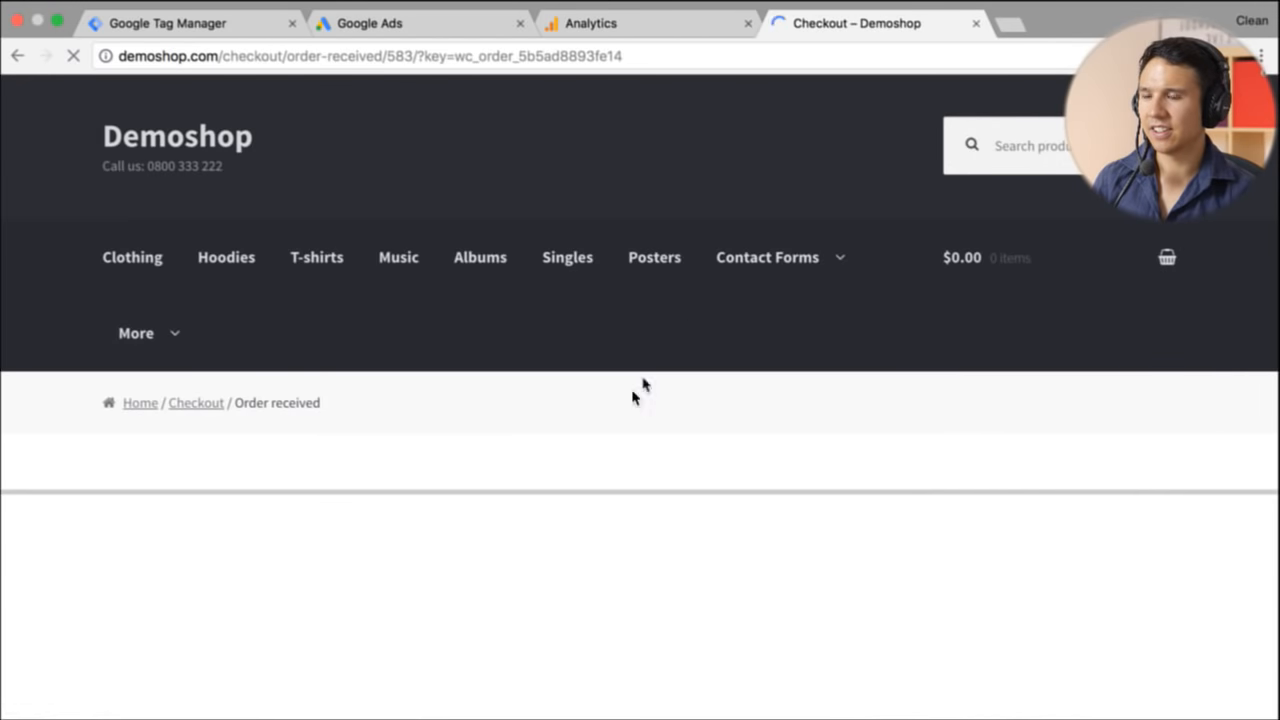
# Step: Enlarge the debug pane and inspect the conversion value and order ID passed by the "GAds - Conversion Tracking - Order Received Page" tag
pyautogui.moveTo(546, 497); pyautogui.dragTo(557, 187)
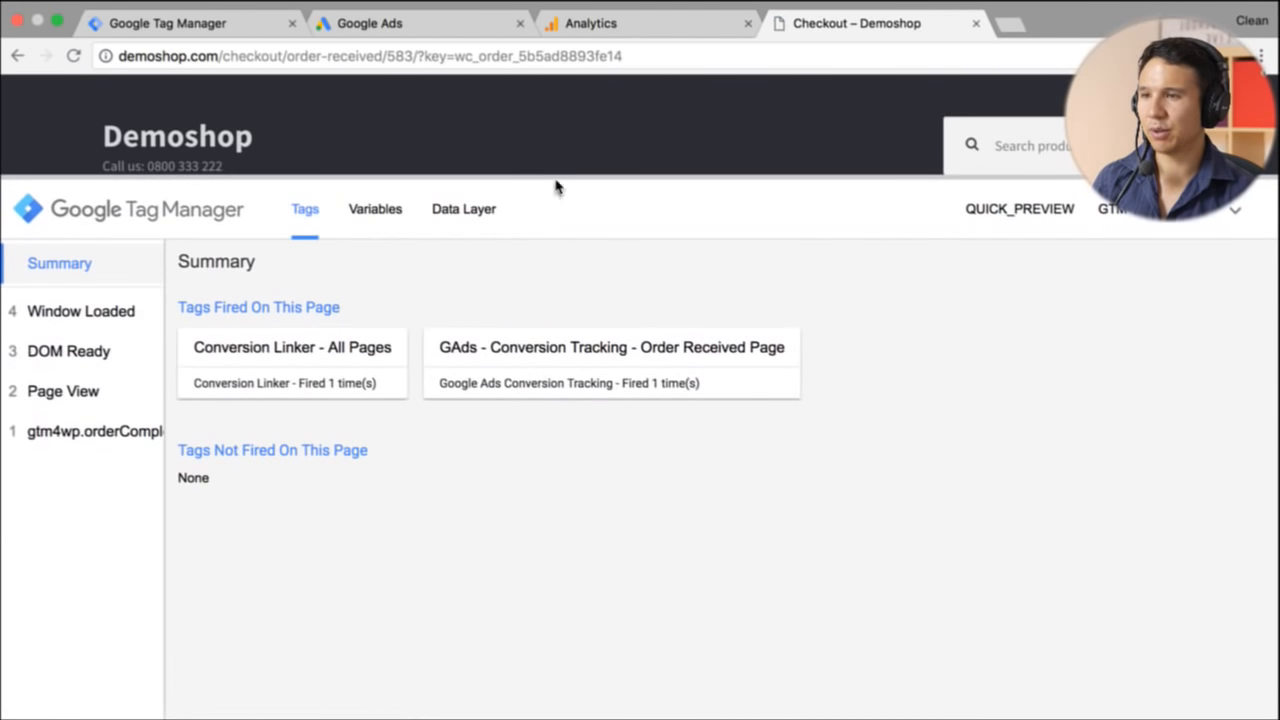
pyautogui.click(463, 364)
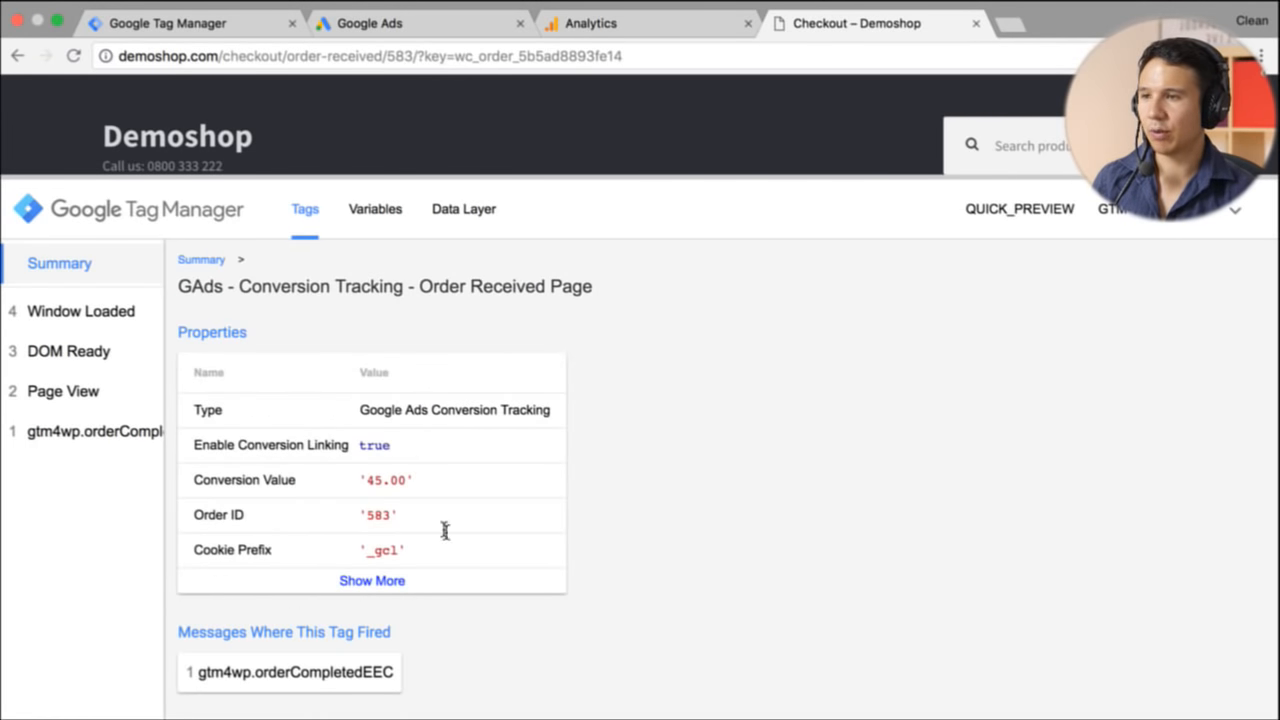
pyautogui.tripleClick(382, 484)
pyautogui.doubleClick(376, 513)
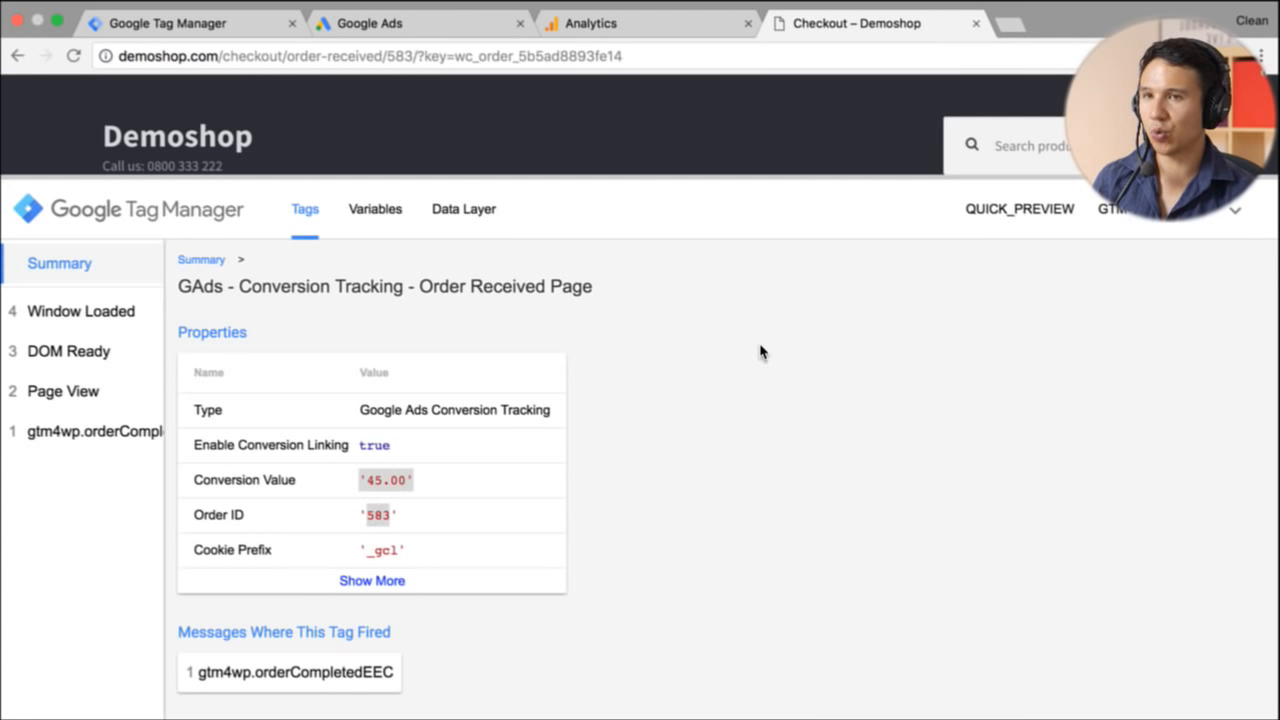
# Step: Check the conversion value in Google Tag Assistant's metadata for the Google Ads Conversion Tracking tag
pyautogui.click(1235, 56)
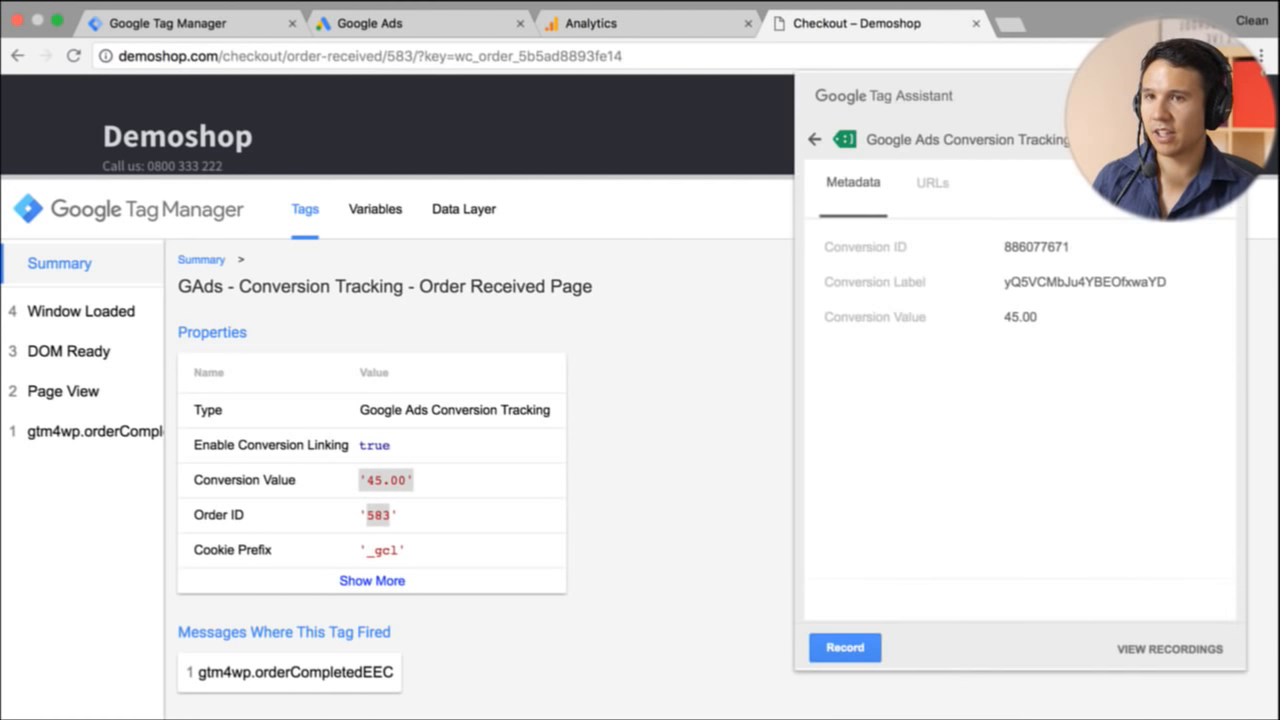
pyautogui.click(817, 138)
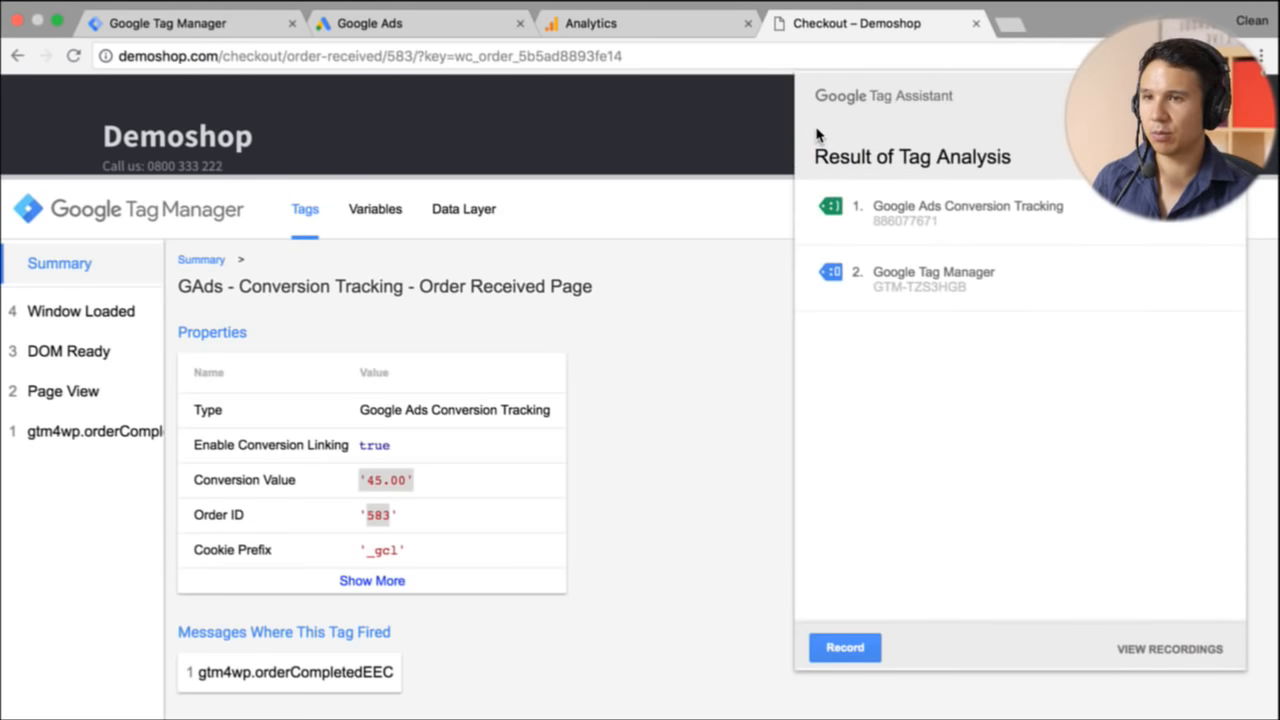
pyautogui.click(898, 218)
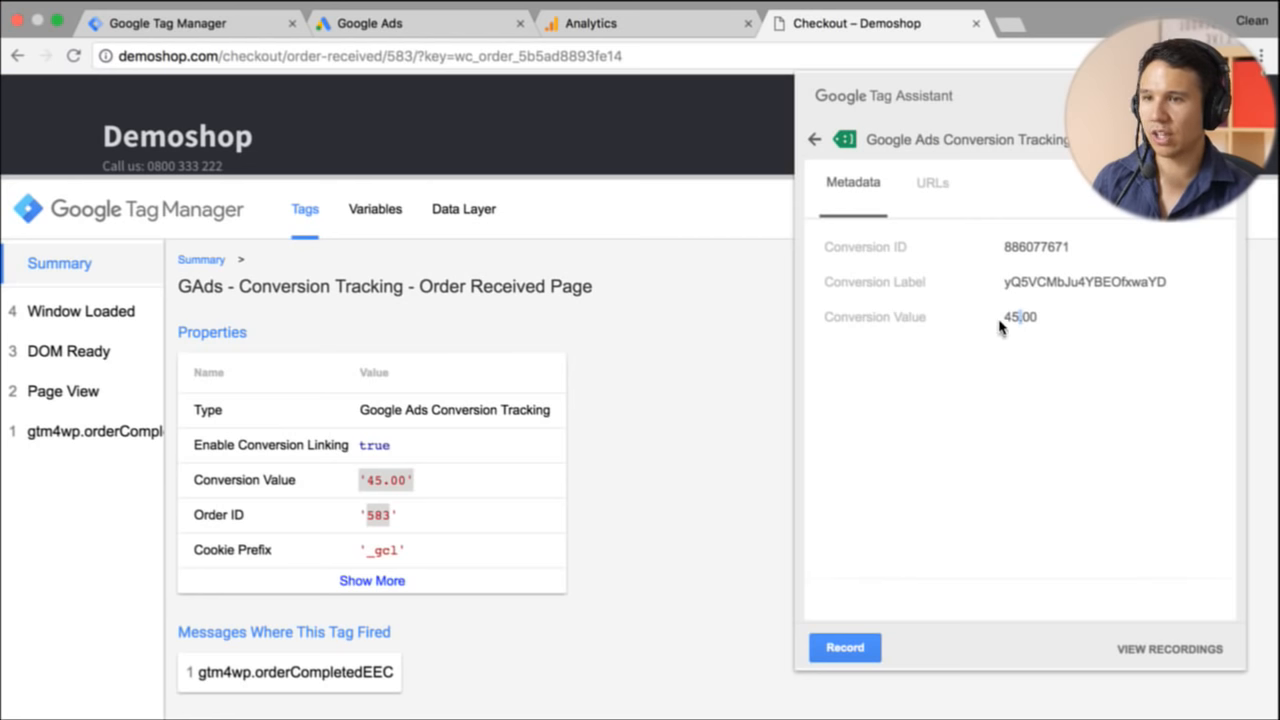
pyautogui.moveTo(1000, 322); pyautogui.dragTo(930, 318)
# Step: Switch to Google Ads and add the Conv. value column to the Giveaway Campaign's ad groups table
pyautogui.click(393, 22)
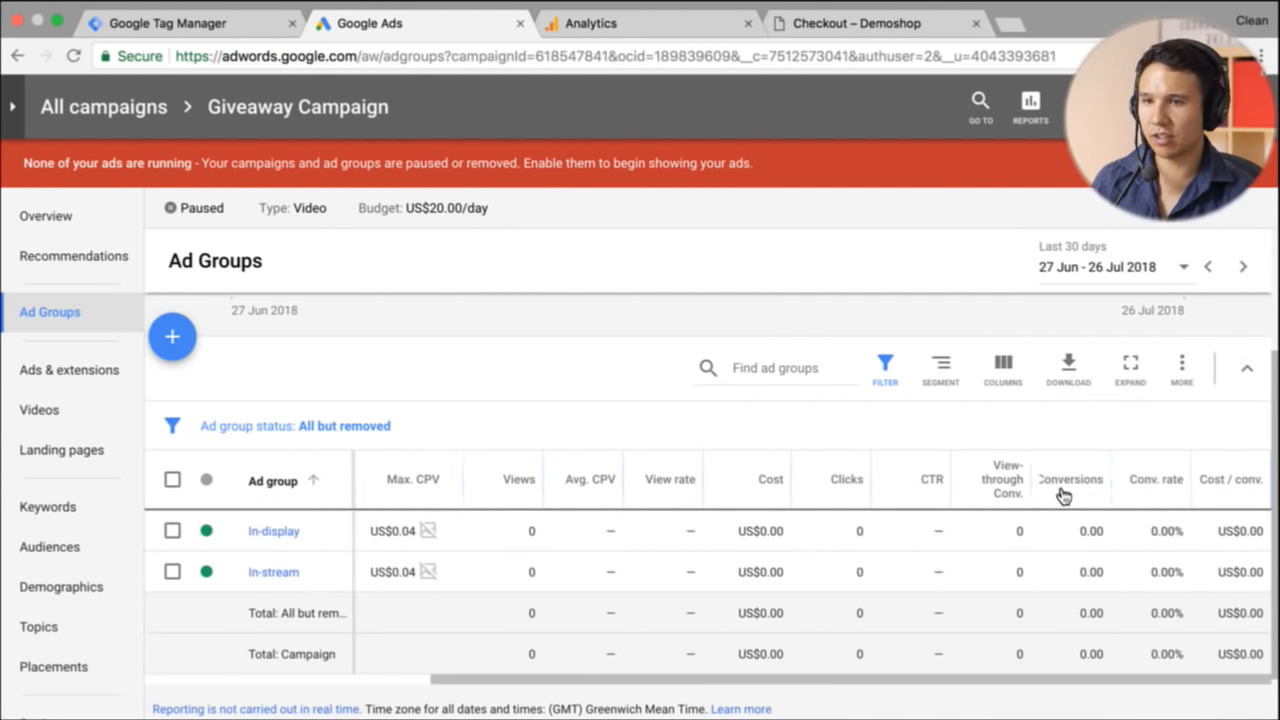
pyautogui.scroll(-1, 1063, 492)
pyautogui.click(1003, 320)
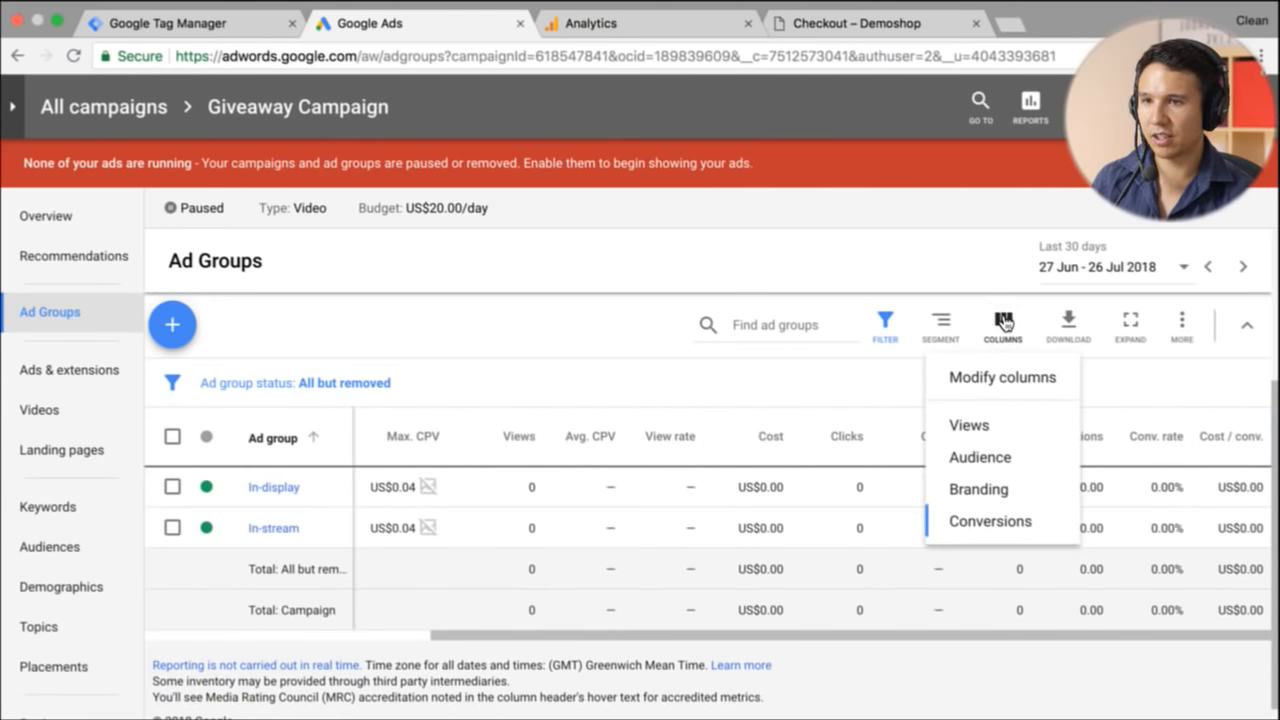
pyautogui.click(1003, 377)
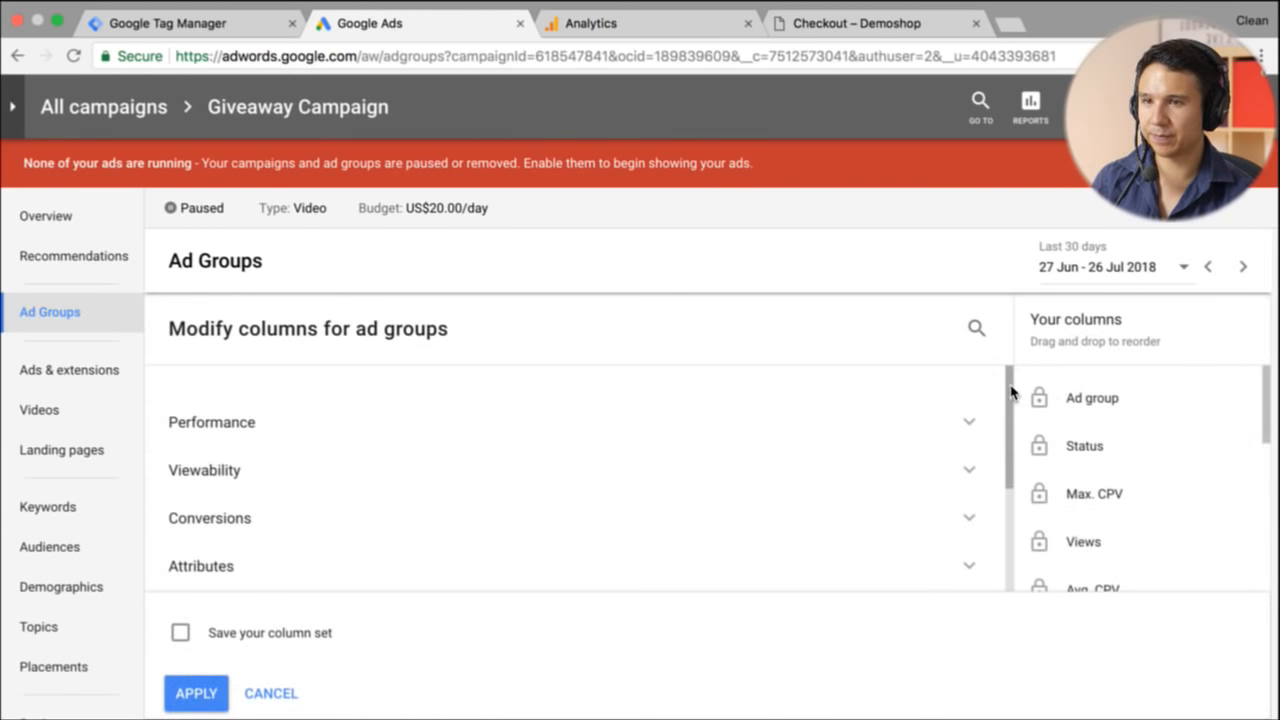
pyautogui.scroll(-1, 744, 441)
pyautogui.scroll(-1, 744, 441)
pyautogui.scroll(1, 742, 439)
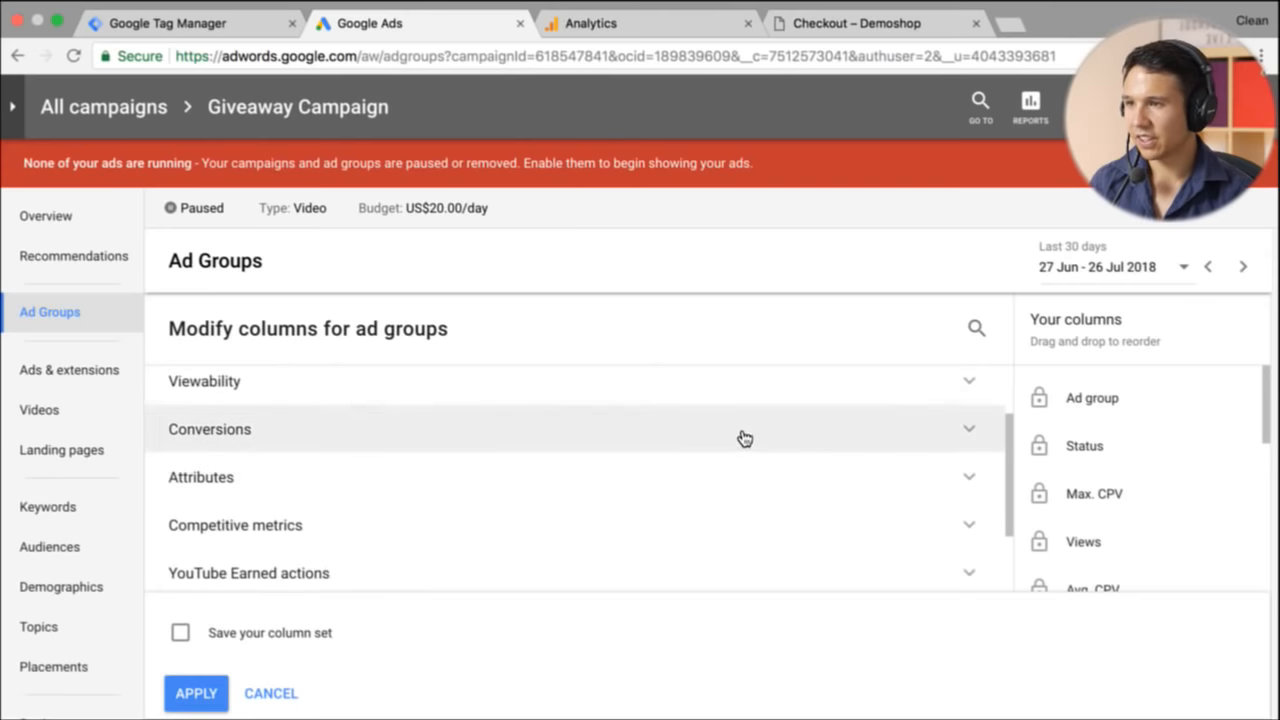
pyautogui.click(742, 438)
pyautogui.scroll(-1, 773, 458)
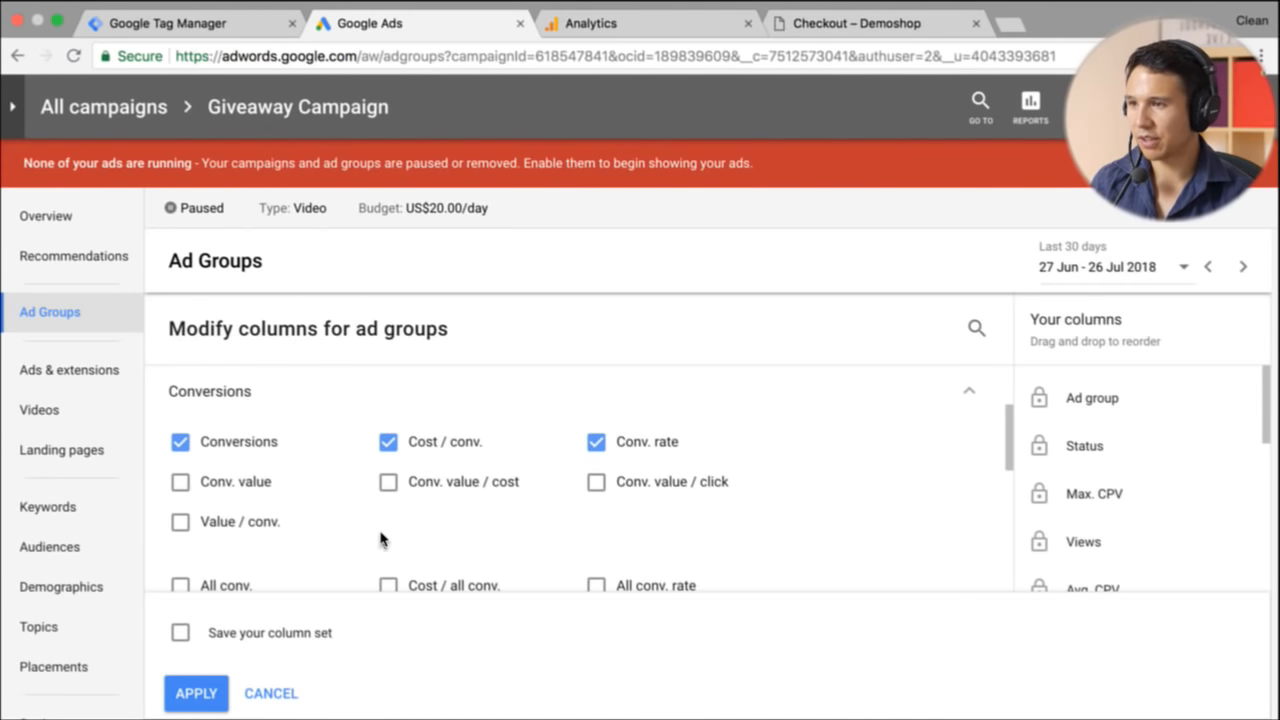
pyautogui.scroll(-1, 375, 534)
pyautogui.click(181, 422)
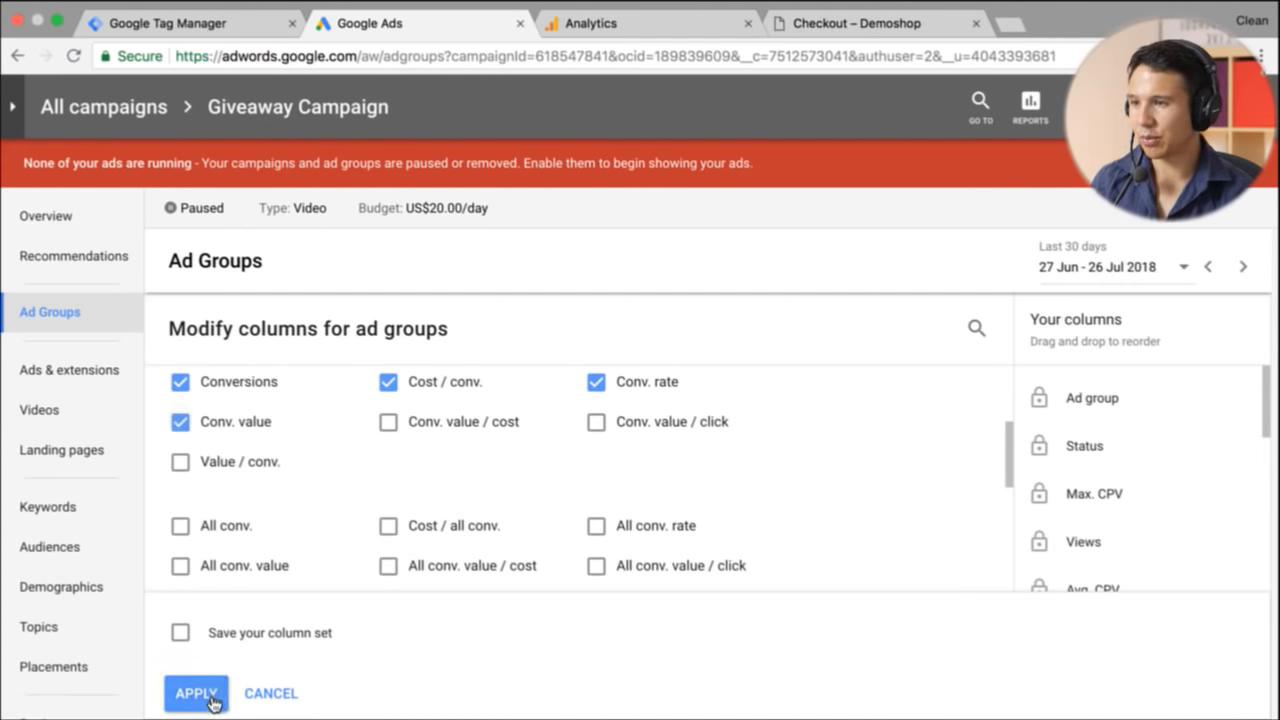
pyautogui.click(190, 693)
# Step: Examine the ad groups' Conv. value column and the PurchaseConversion action's status and value in the account's conversion actions, then return to Demoshop
pyautogui.scroll(-3, 658, 487)
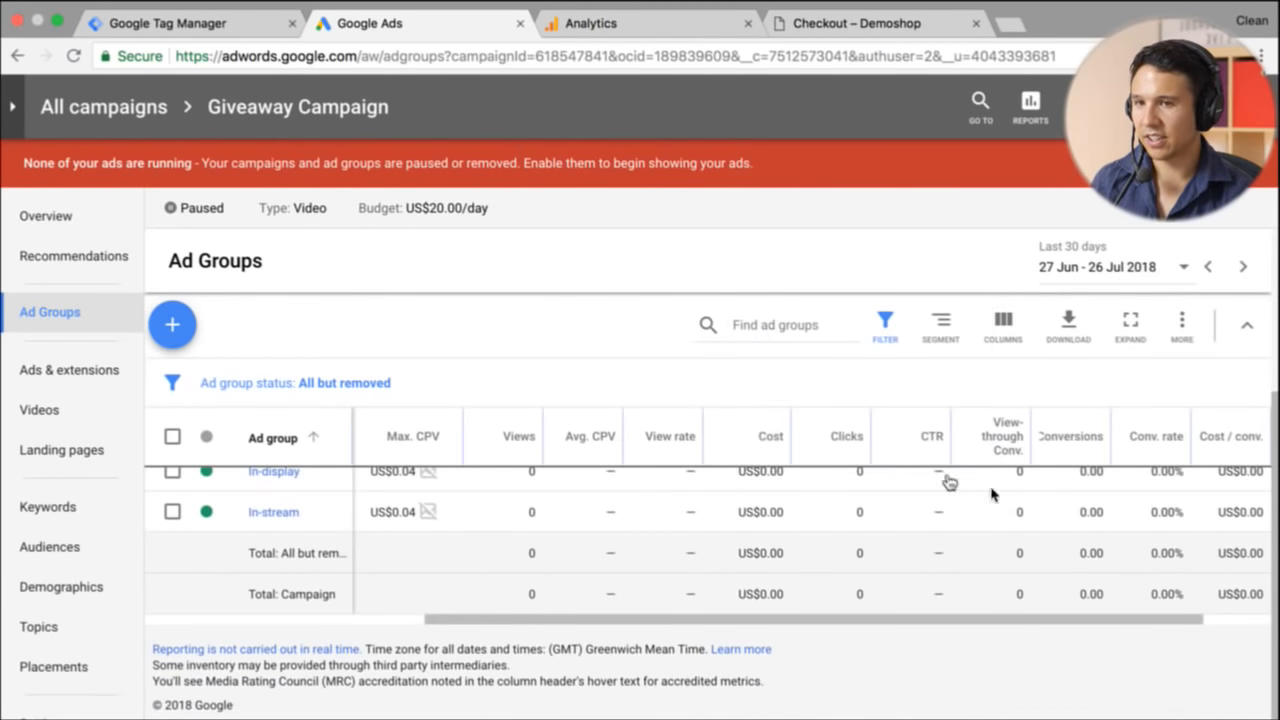
pyautogui.scroll(1, 1120, 555)
pyautogui.hscroll(2, 1120, 555)
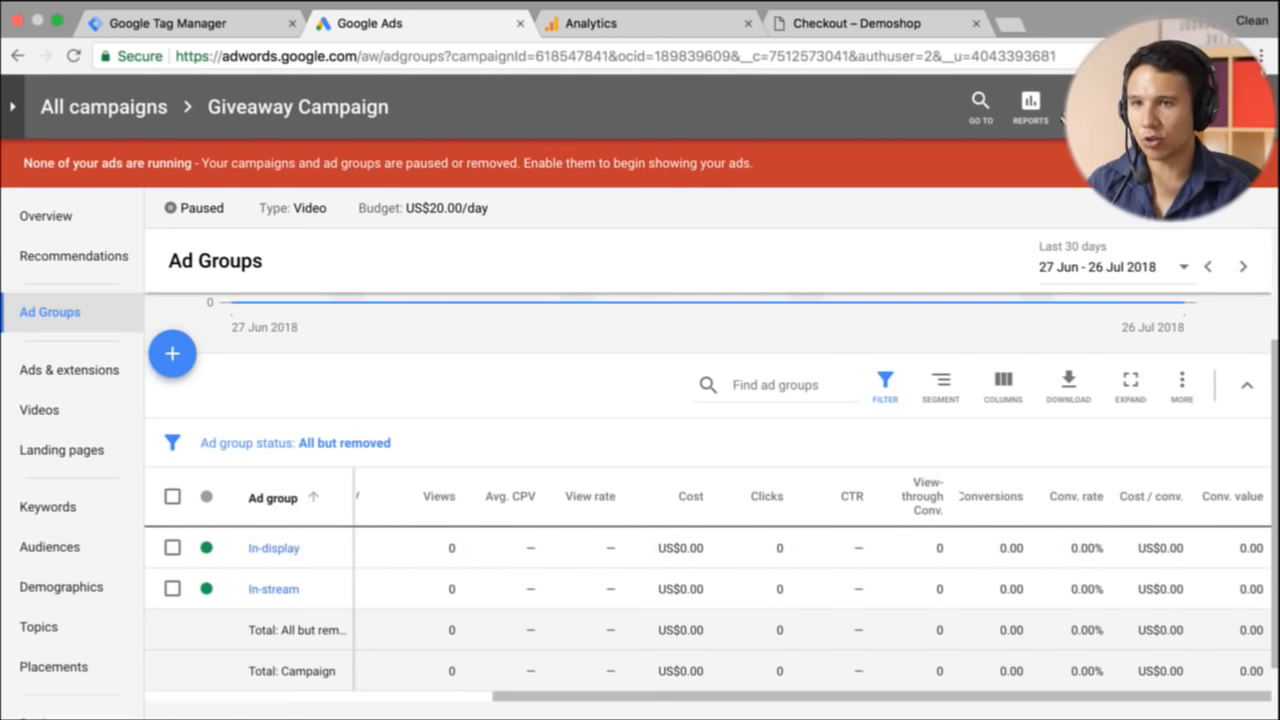
pyautogui.click(1070, 110)
pyautogui.click(906, 268)
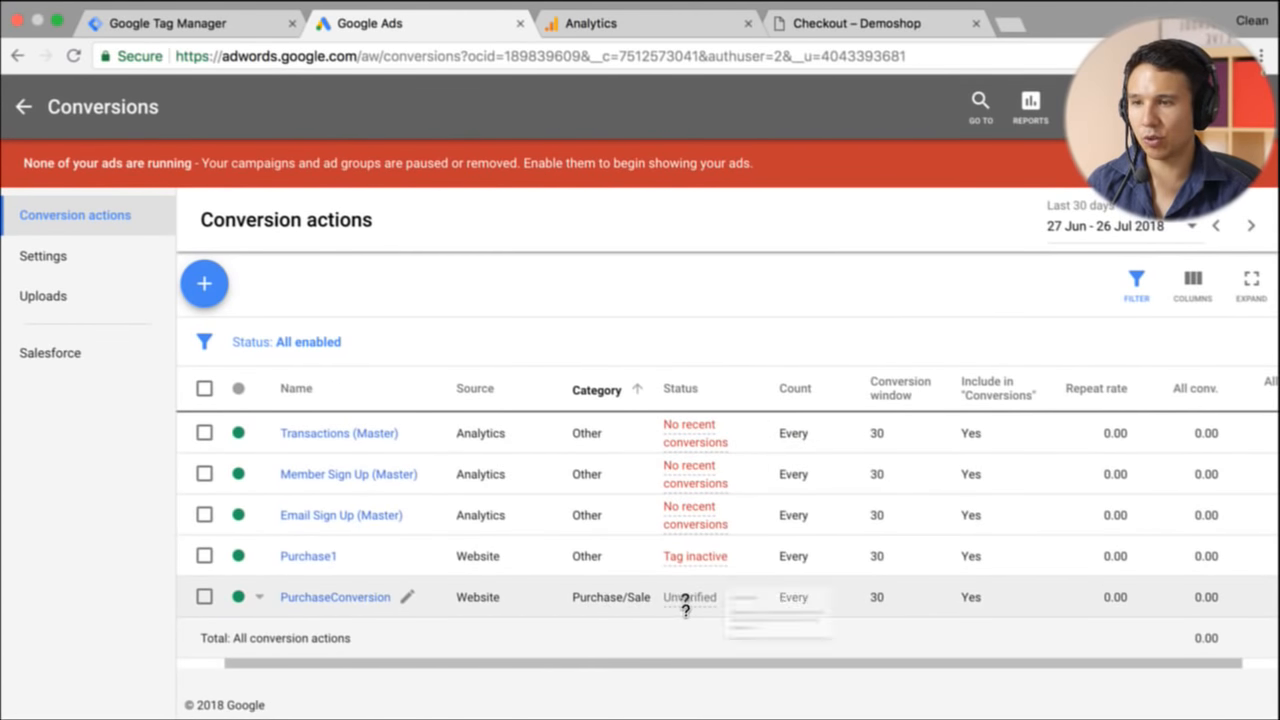
pyautogui.hscroll(1, 849, 629)
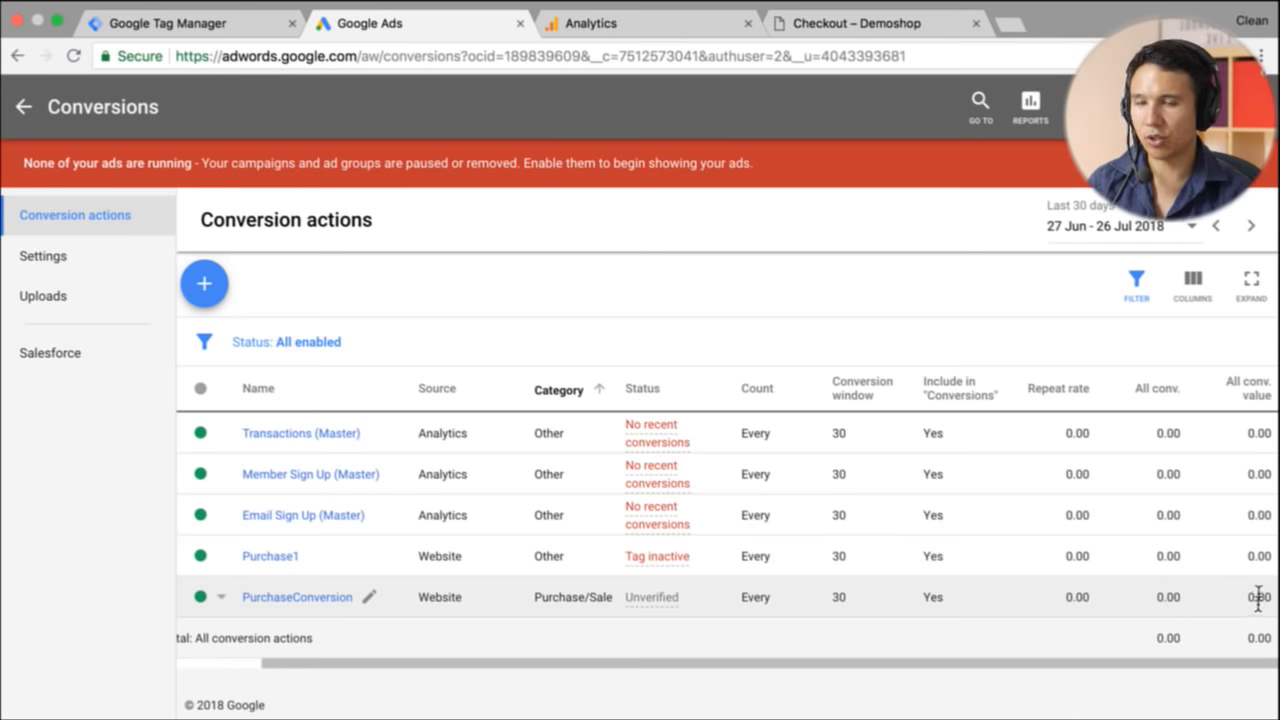
pyautogui.click(840, 30)
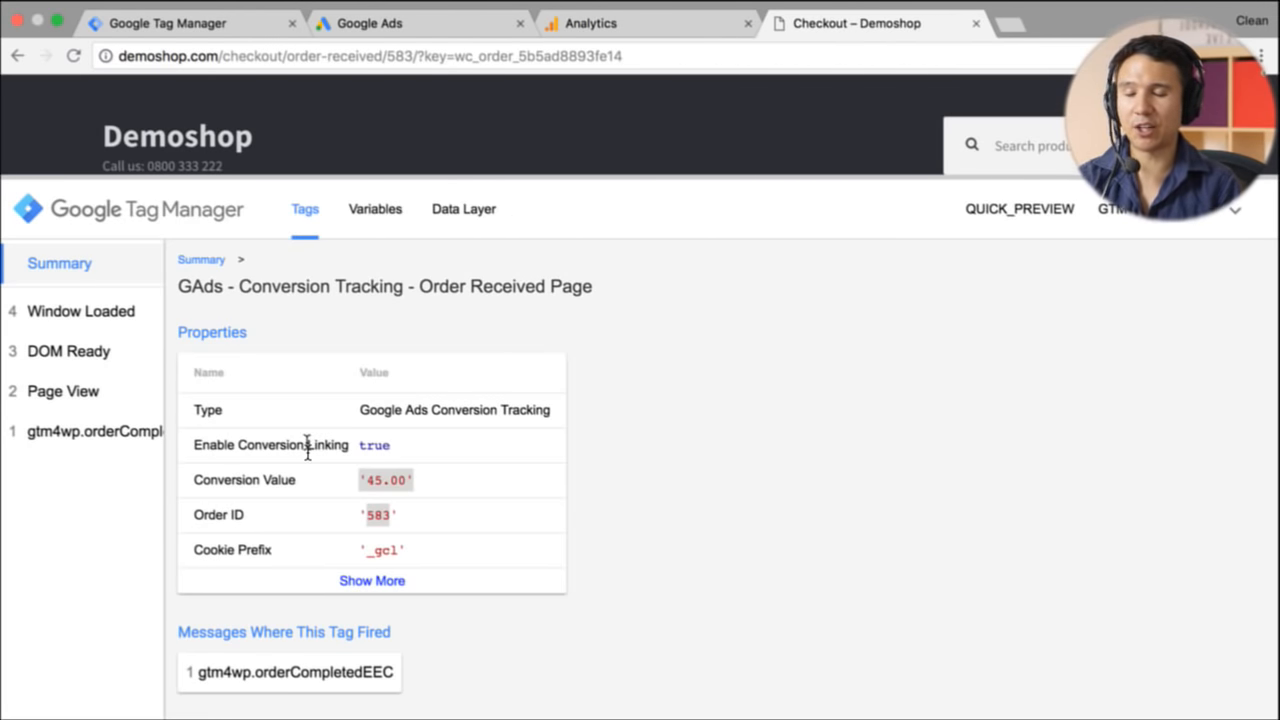
# Step: Switch to Google Tag Manager and publish the workspace changes as a version named "Conversion Tracking with Conversion Value"
pyautogui.click(155, 20)
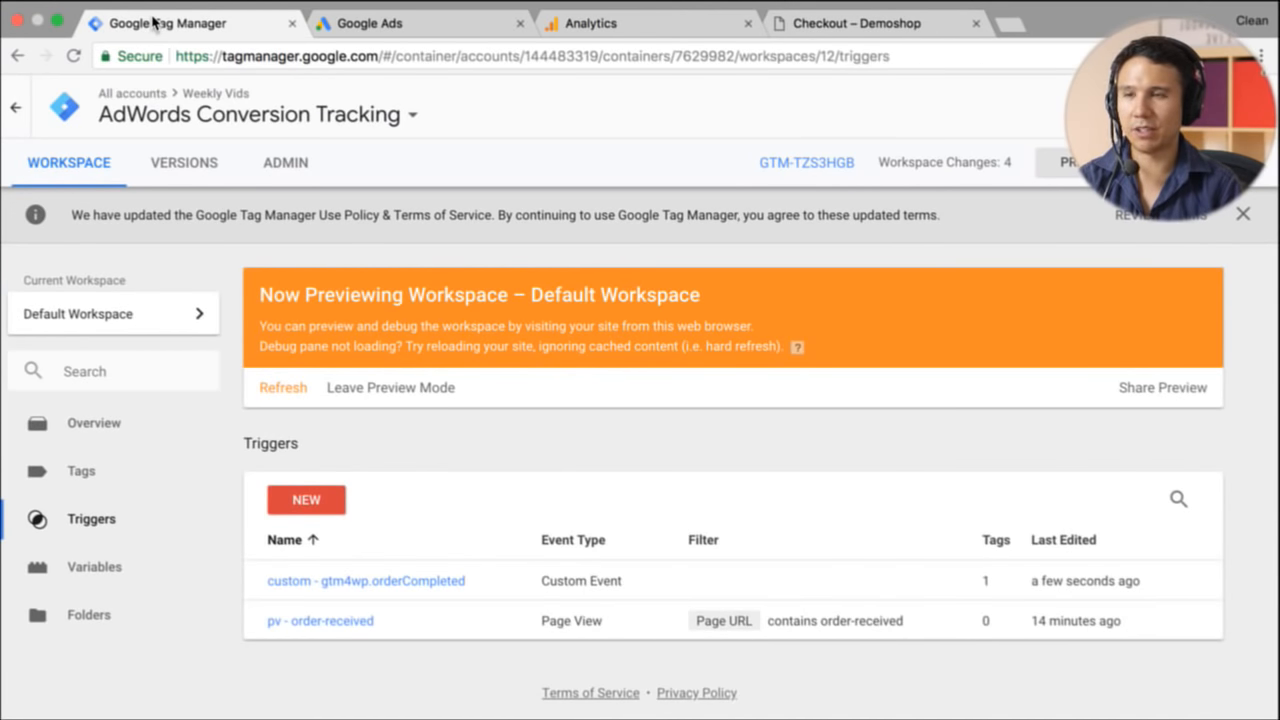
pyautogui.click(1193, 162)
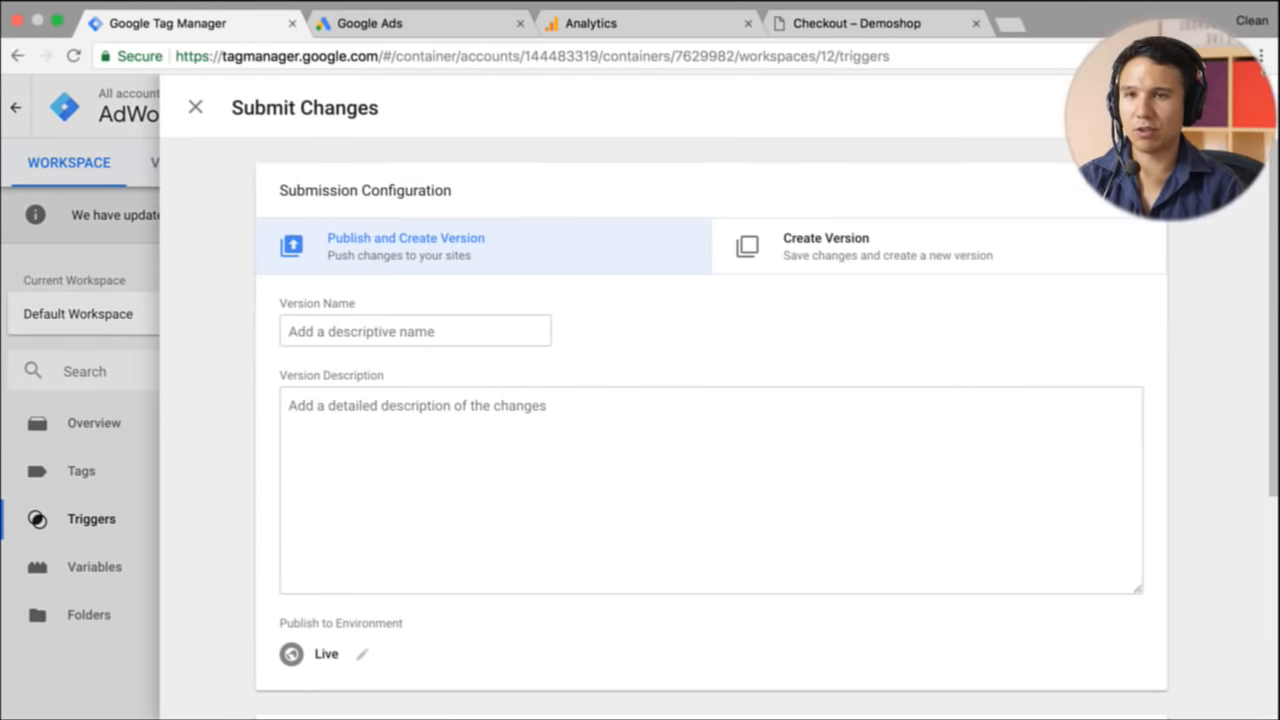
pyautogui.click(400, 340)
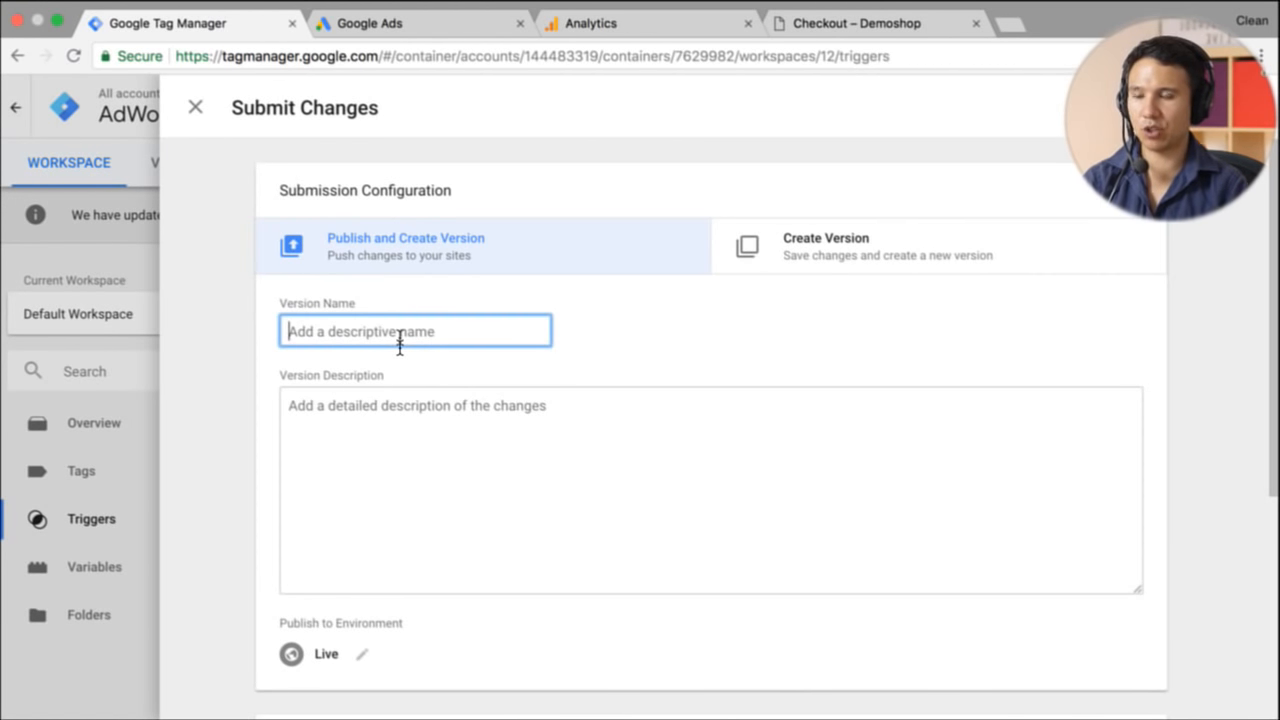
pyautogui.write('Conversin Tra')
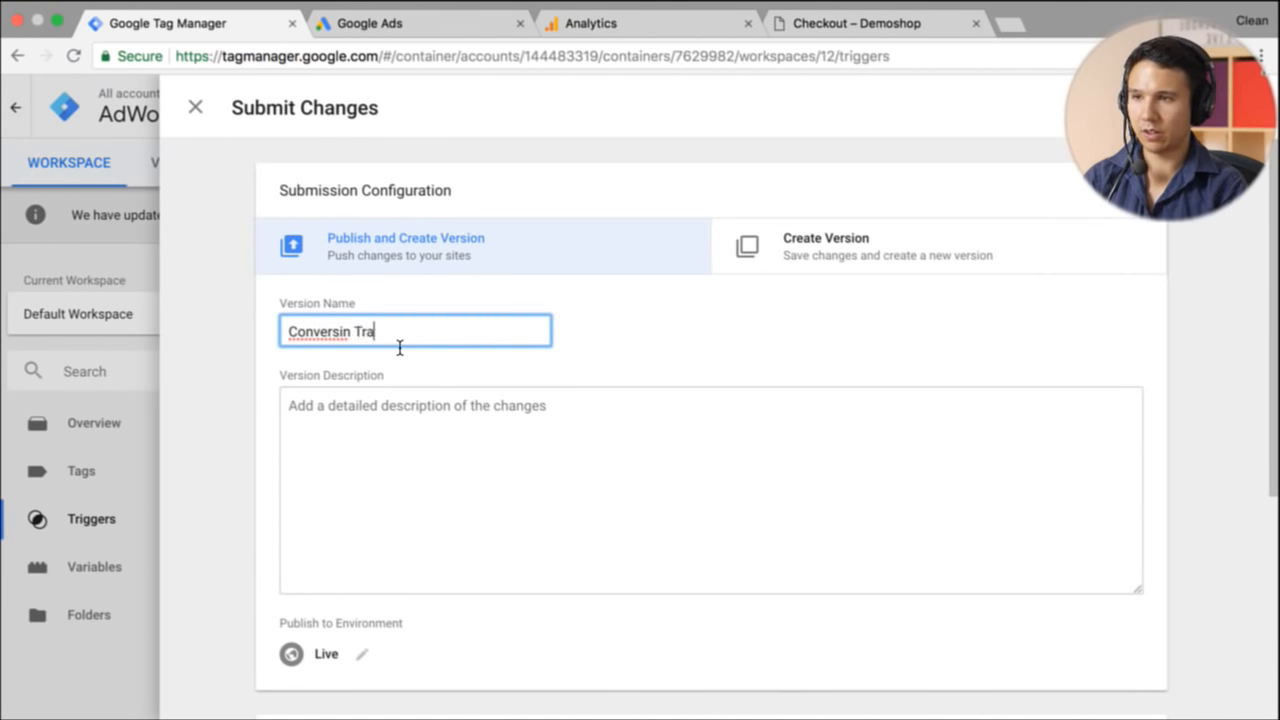
pyautogui.write('cking with ')
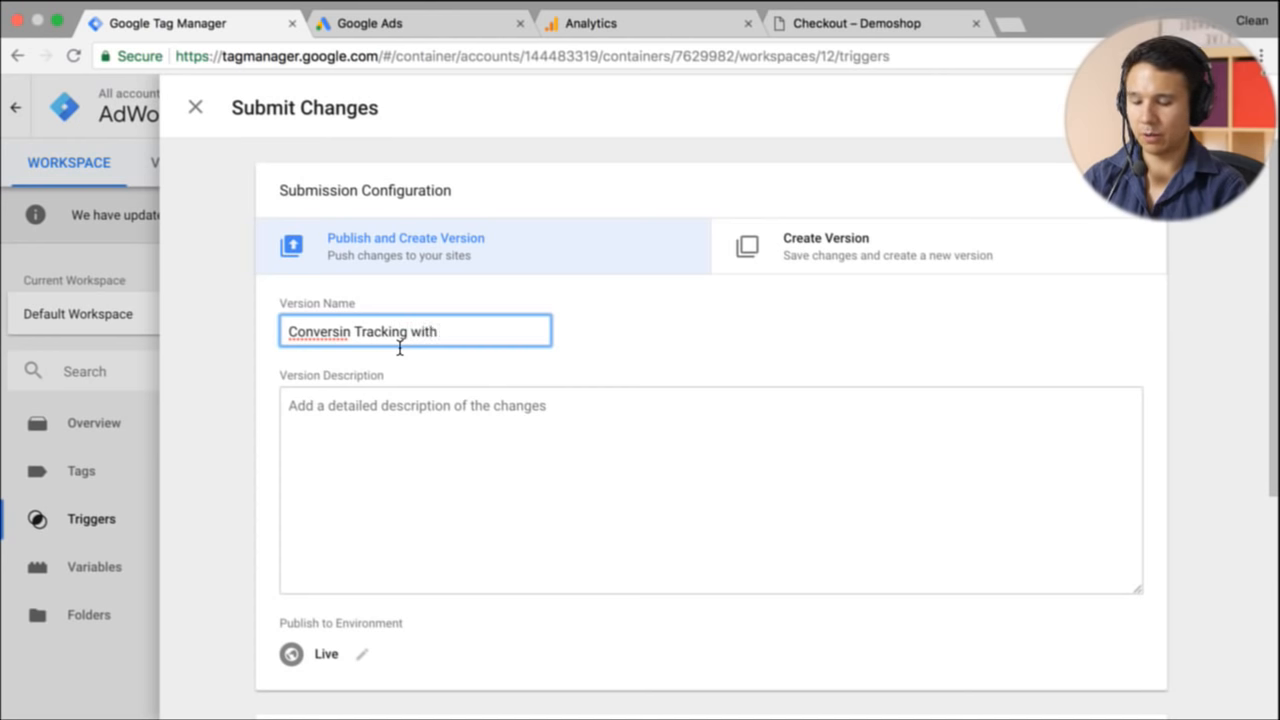
pyautogui.write('C')
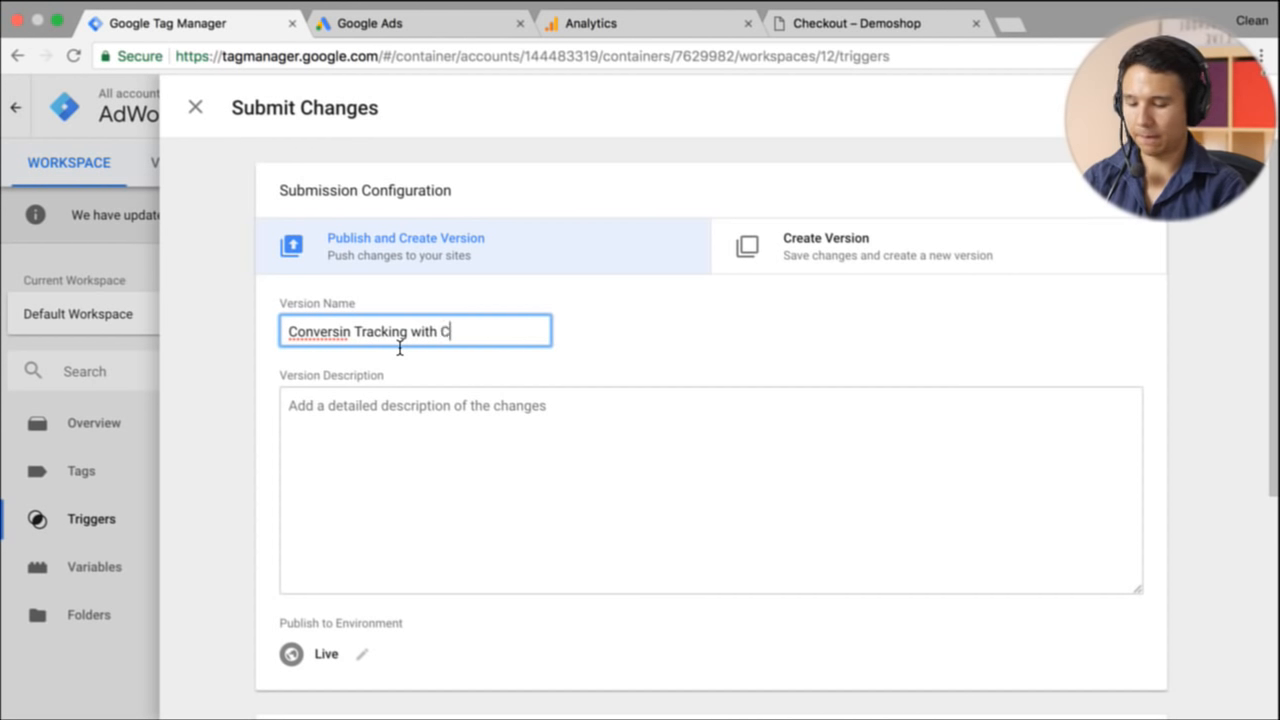
pyautogui.write('onversion Value')
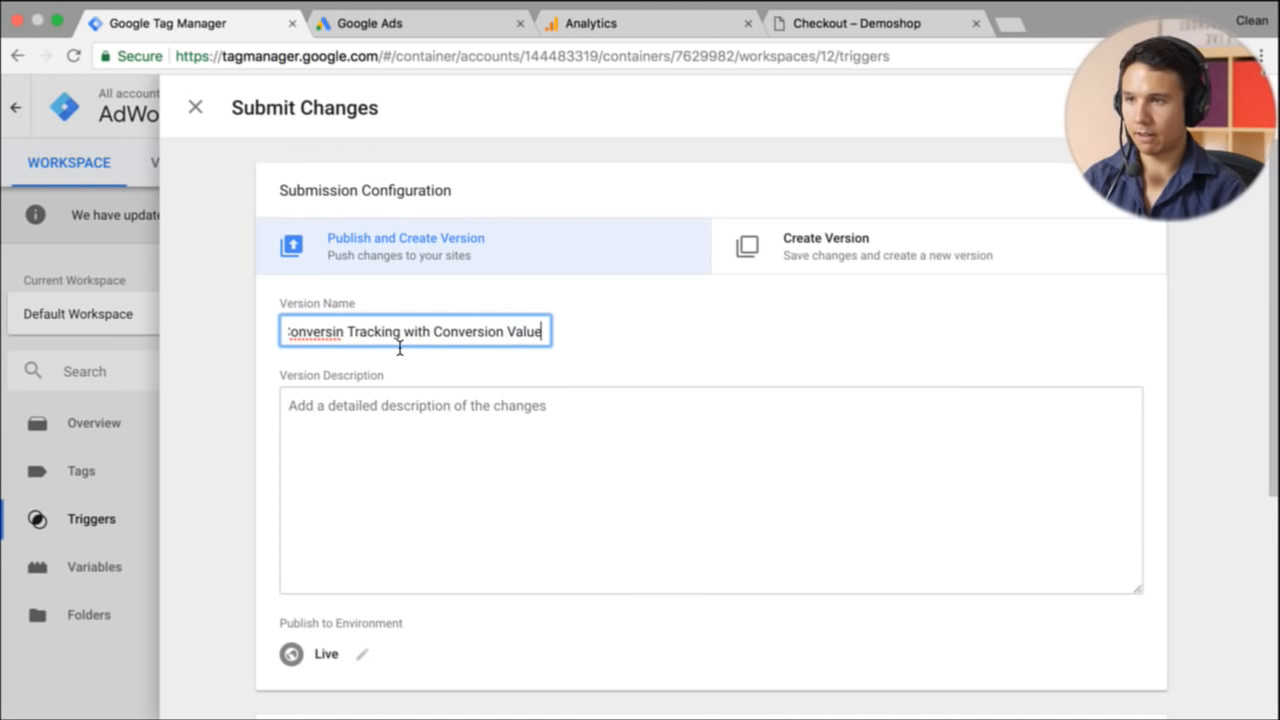
pyautogui.doubleClick(305, 333)
pyautogui.write('Conversion')
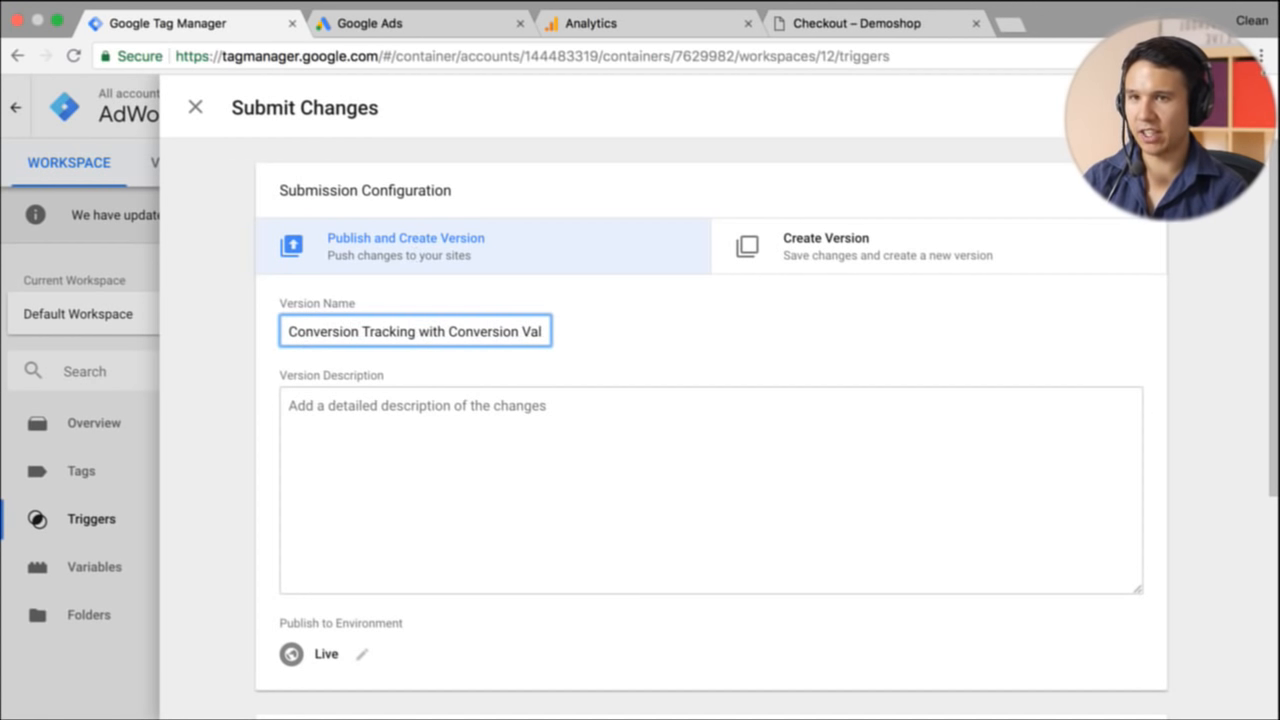
pyautogui.click(1212, 107)
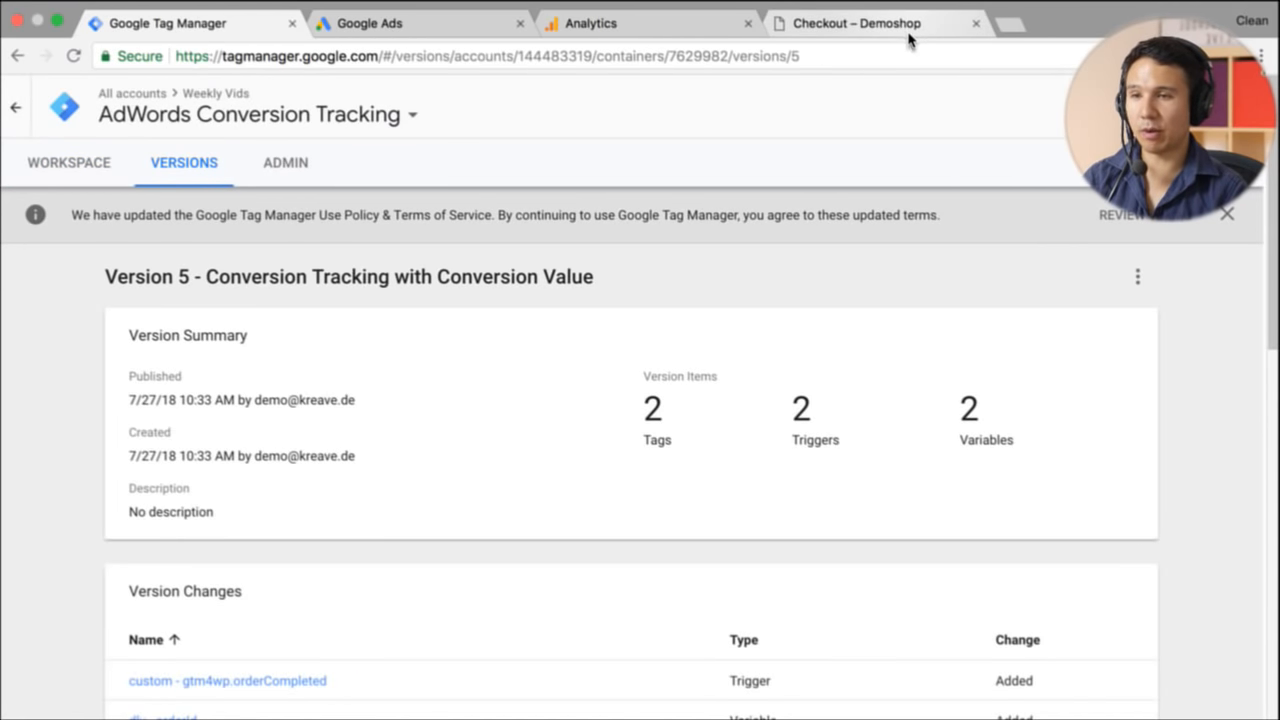
# Step: Review the conversion actions in Google Ads again and go back to Demoshop's order-received page
pyautogui.click(467, 36)
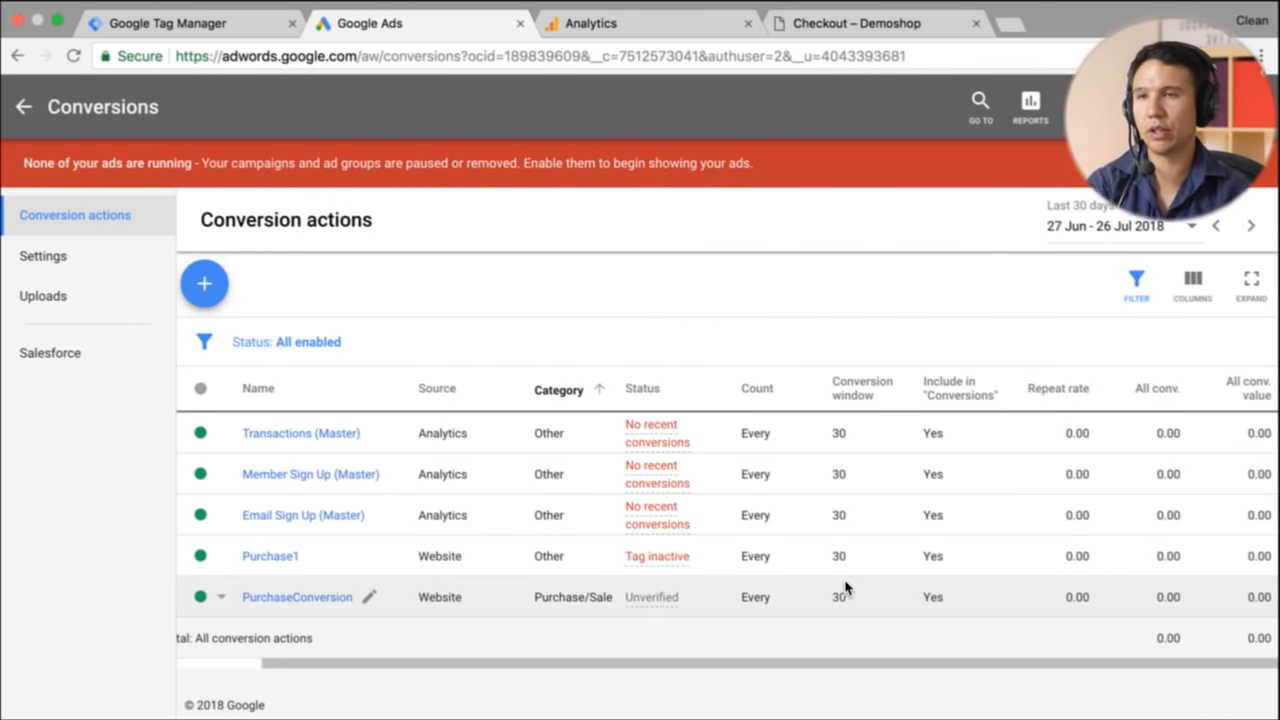
pyautogui.click(875, 34)
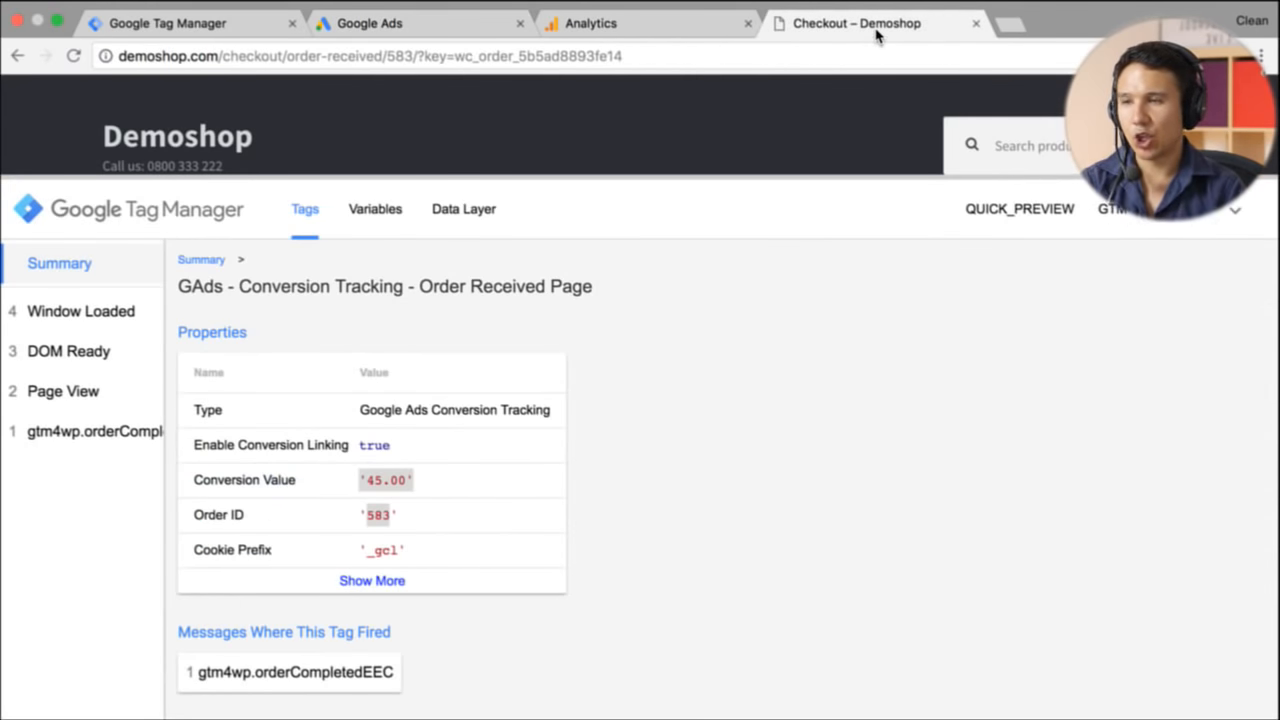